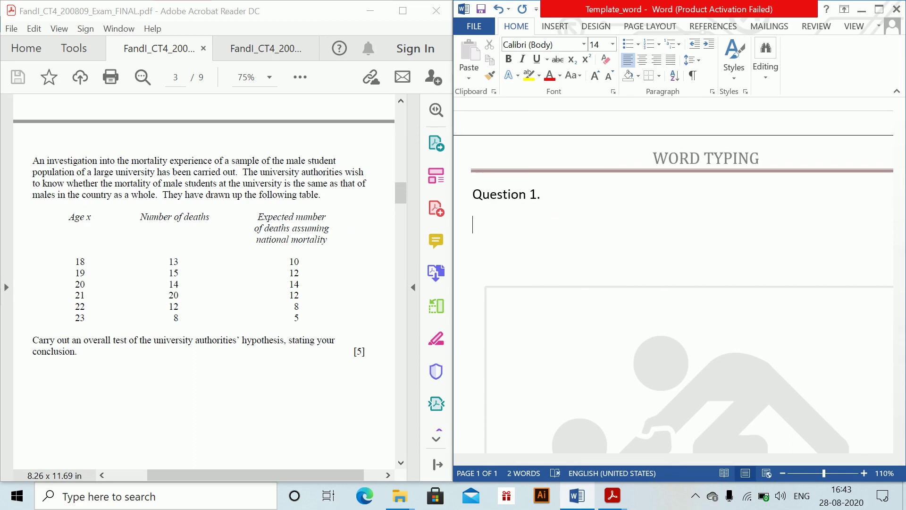
Enter the null hypothesis below Question 1 as an equation: "H_0: Mortality of males at university follows that of a country as a whole".
key(alt+equal)
text(H_0 )
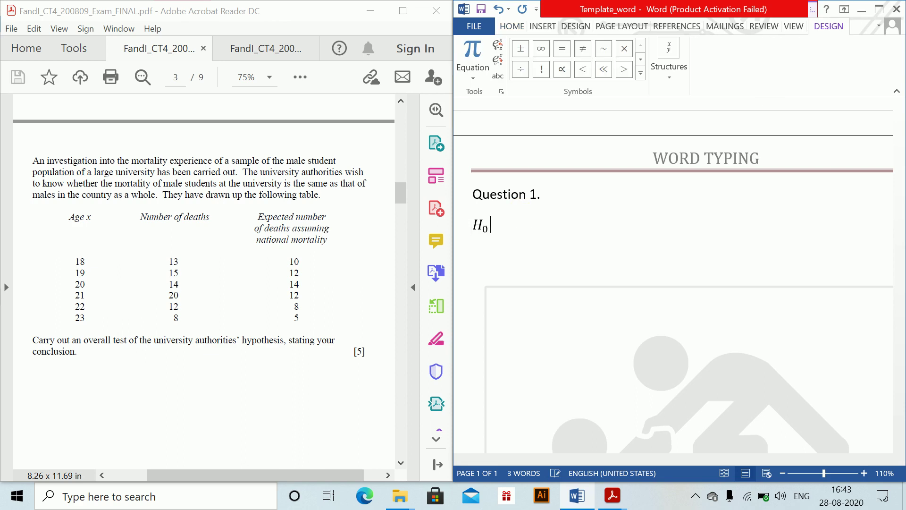
text(:)
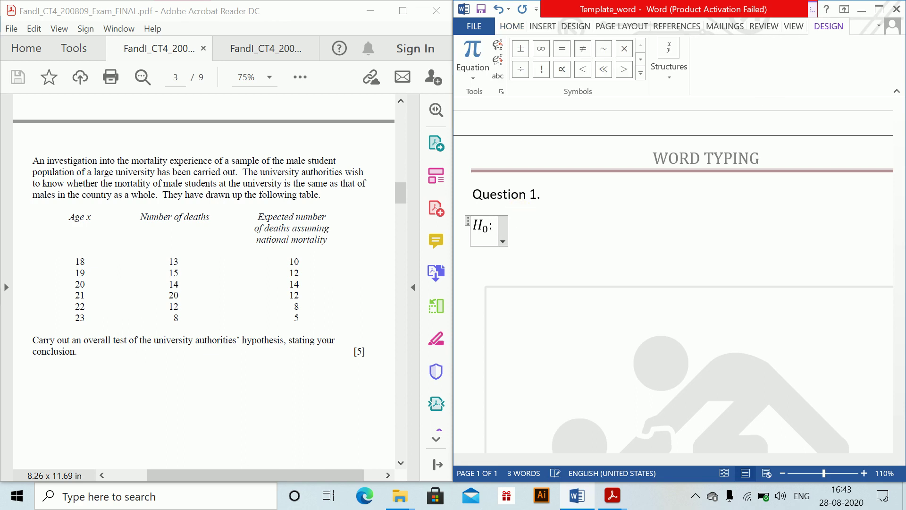
text(Mortal)
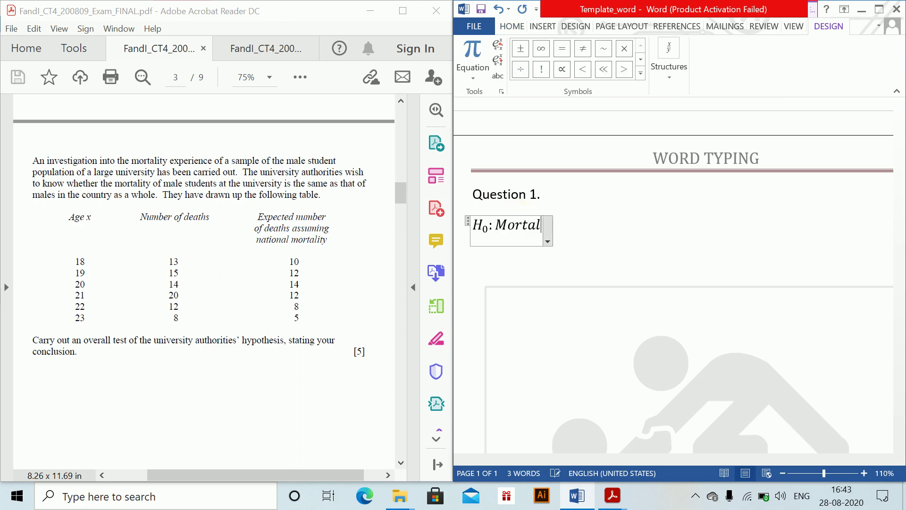
text(ity of )
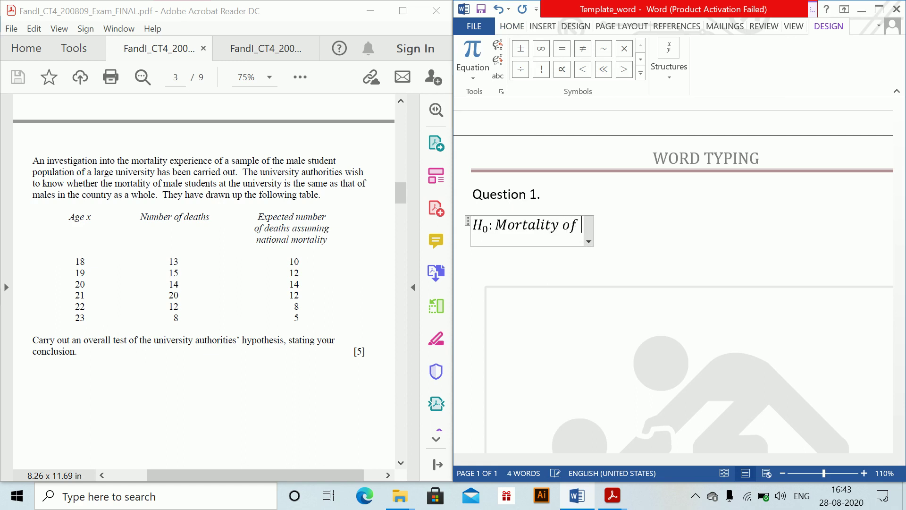
text(males)
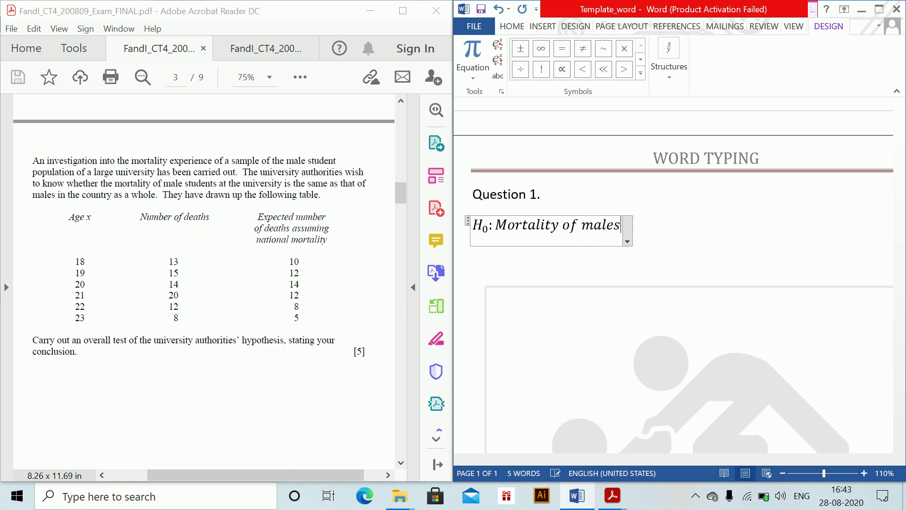
text( at university )
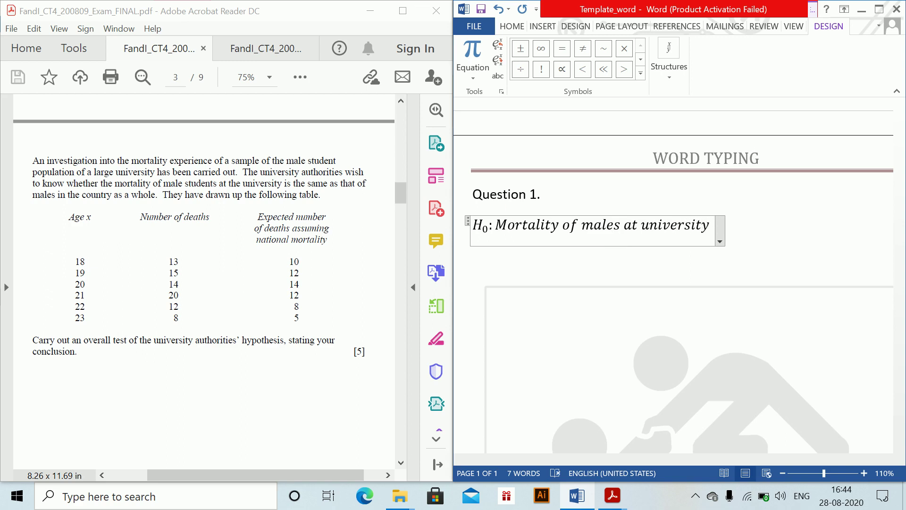
text(follows tha)
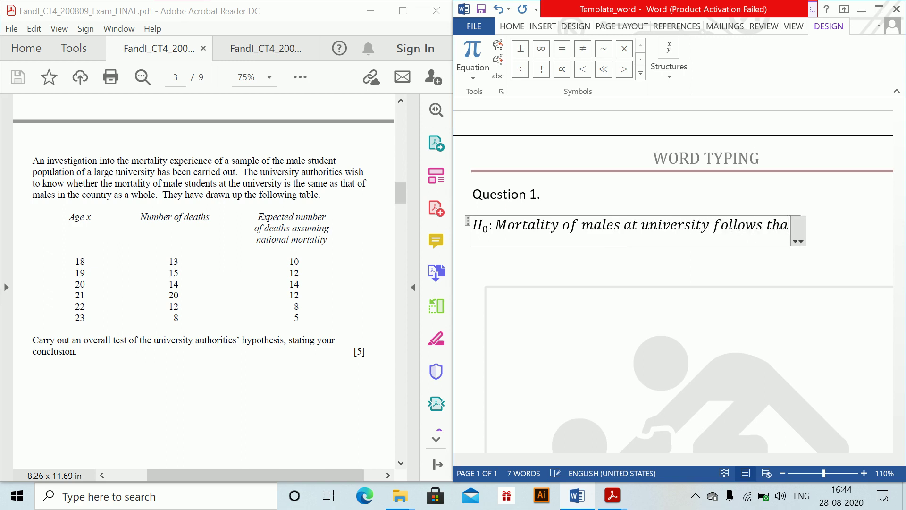
text(t of a cu)
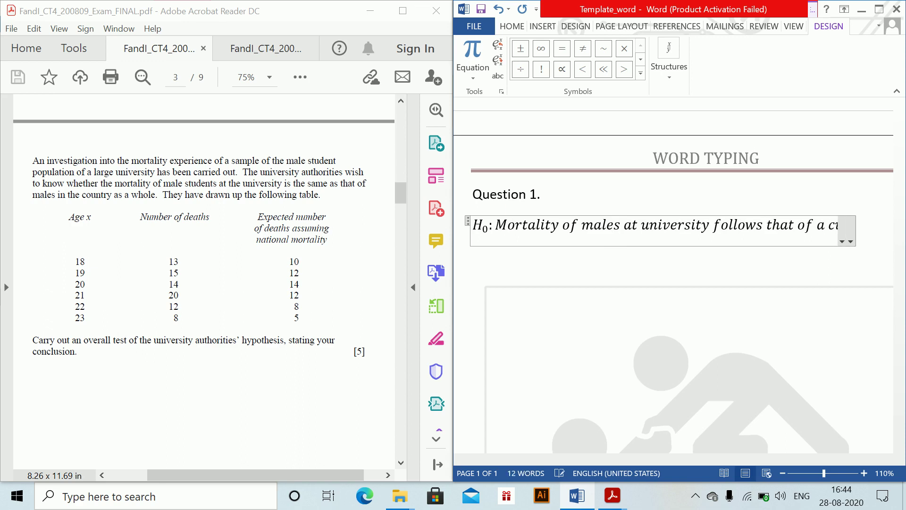
text(ntry as)
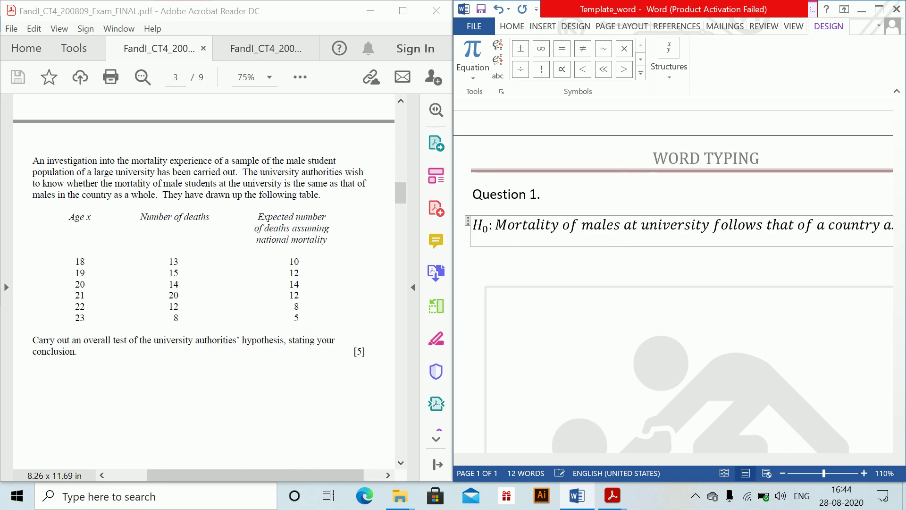
text( a whole.)
key(Return)
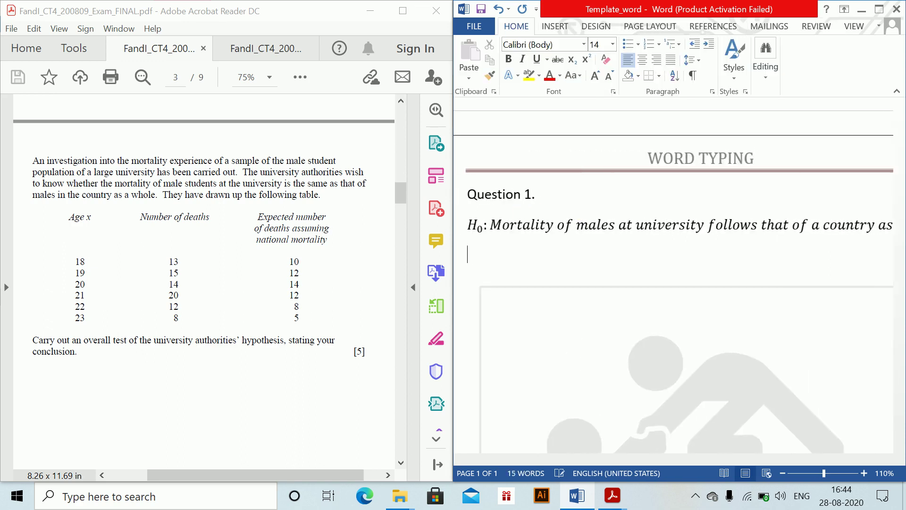
Add the alternative hypothesis as an equation: "H_1: Mortality of malers at the university does not follow of a country as whole".
key(alt+equal)
text(H)
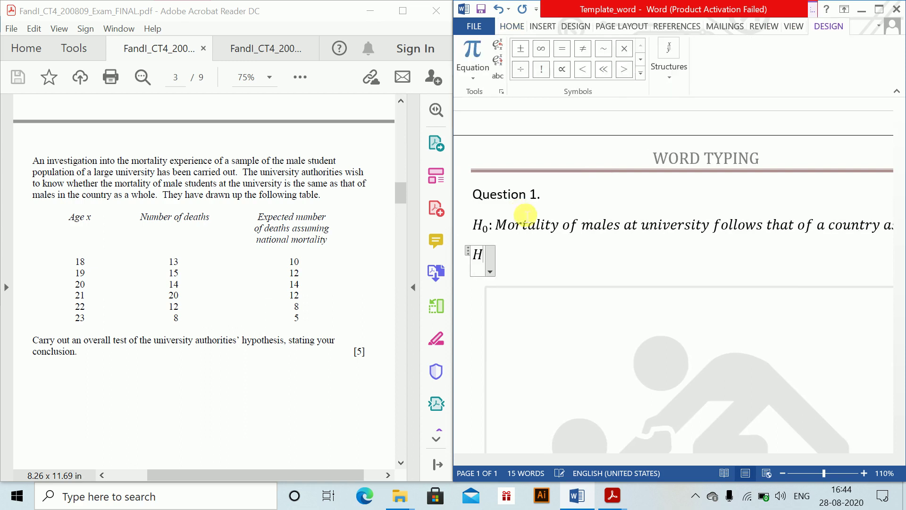
text(_1 :)
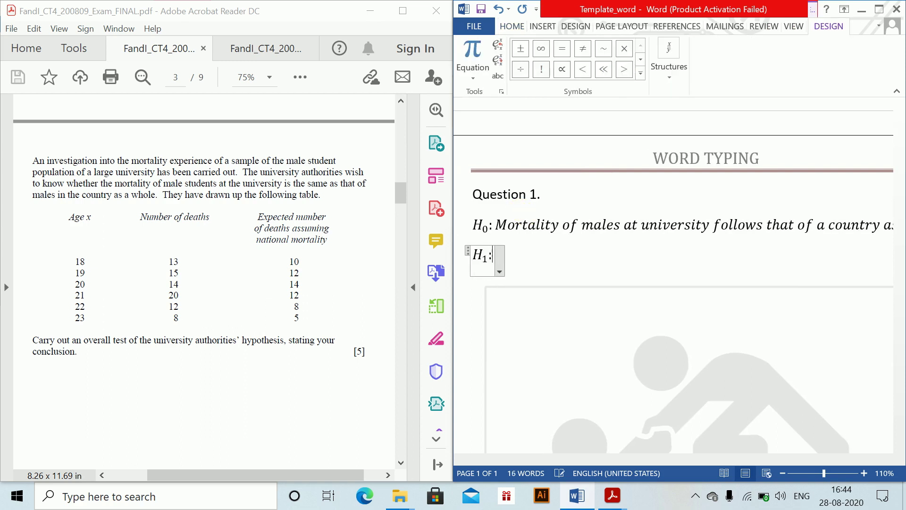
text( M)
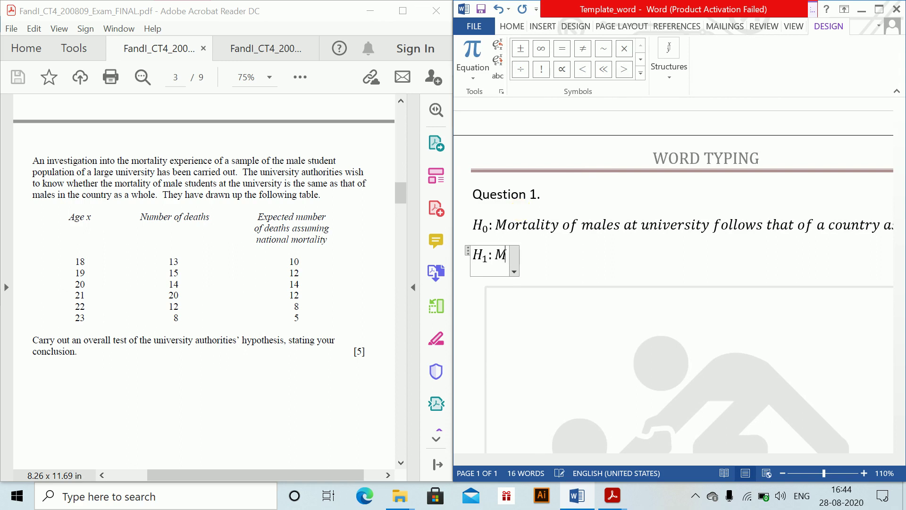
text(ortality o)
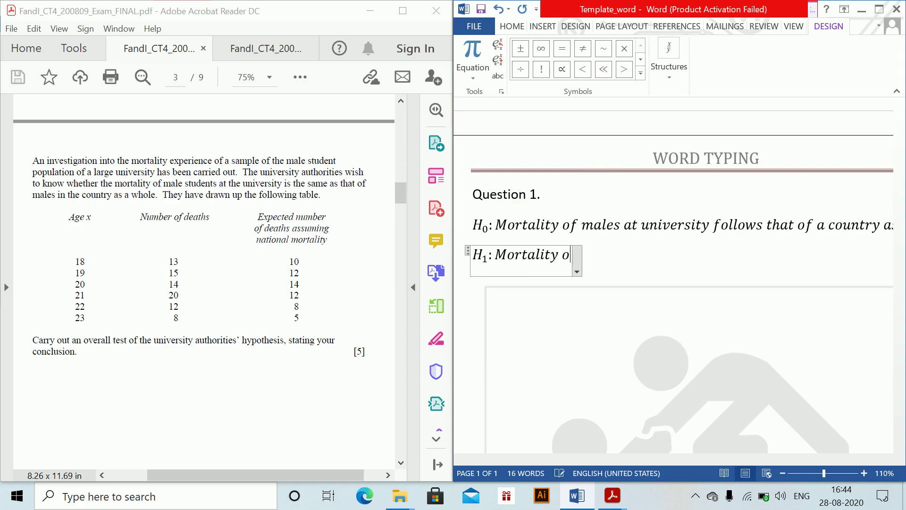
text(f malers a)
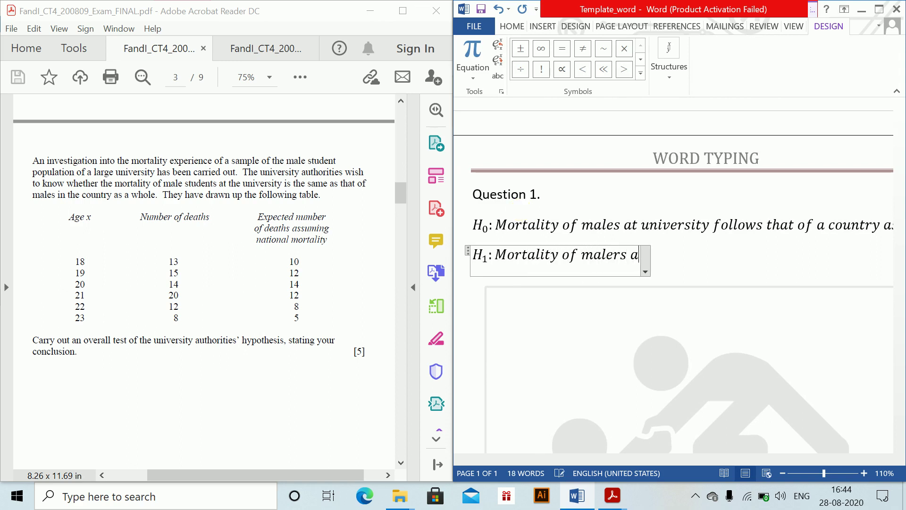
text(t the un)
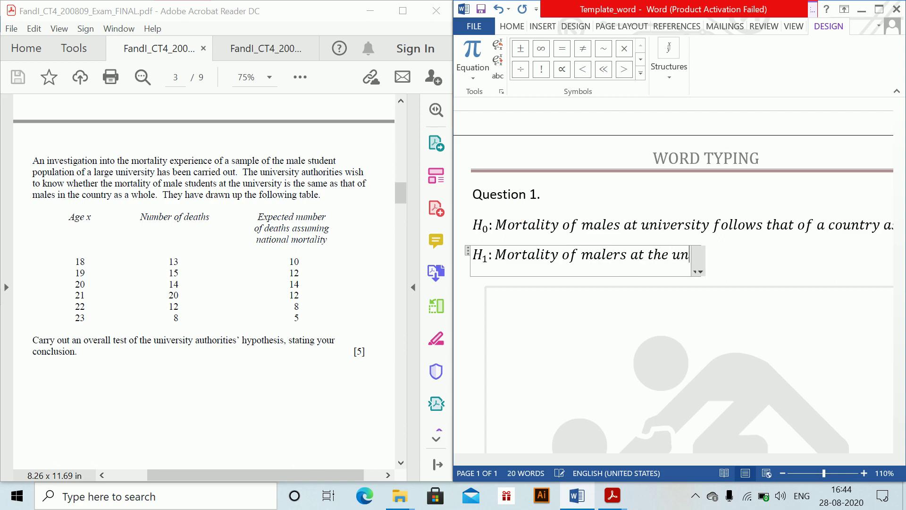
text(iver)
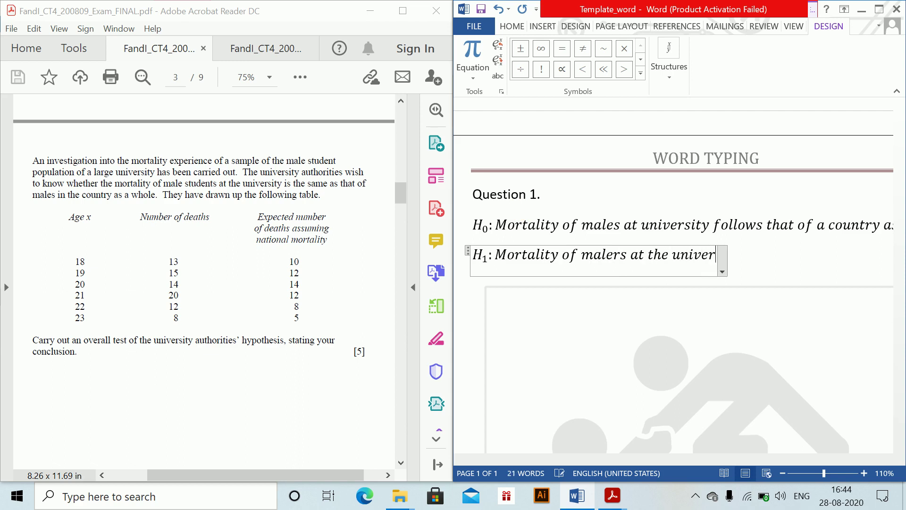
text(sity doe)
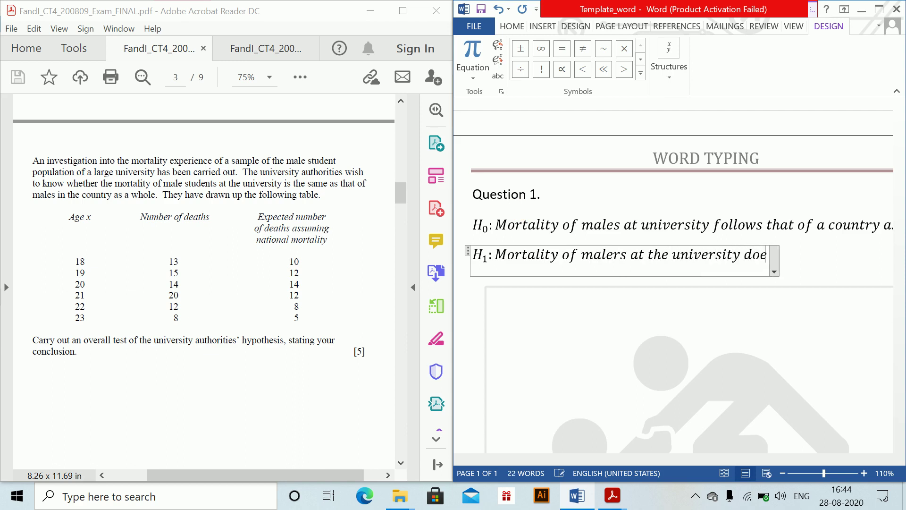
text(s not foll)
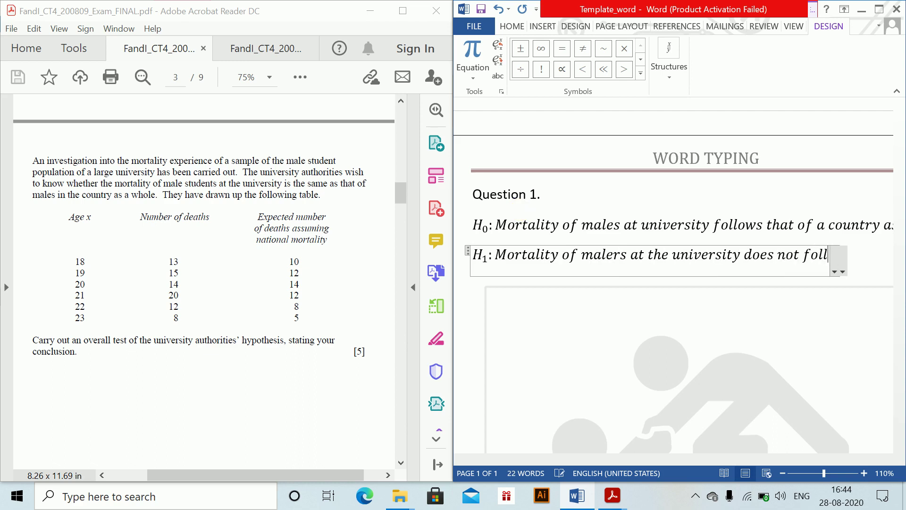
text(ow of a )
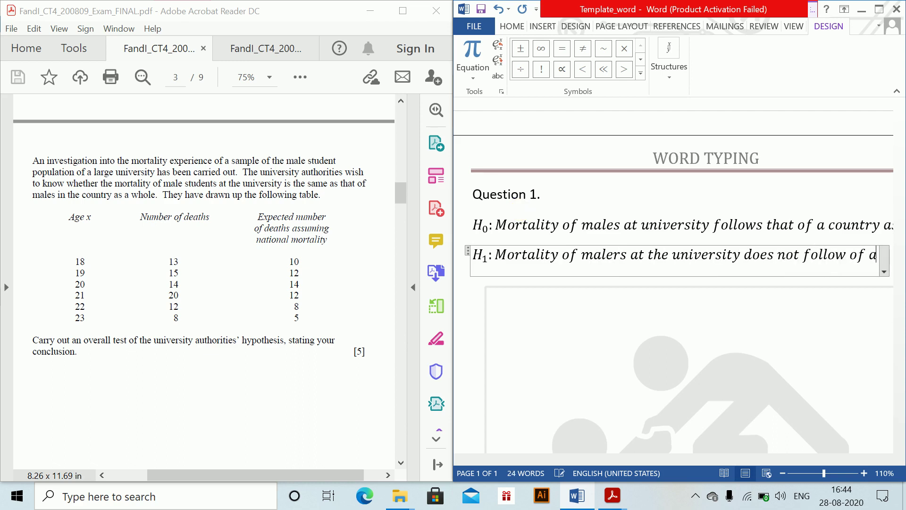
text(co)
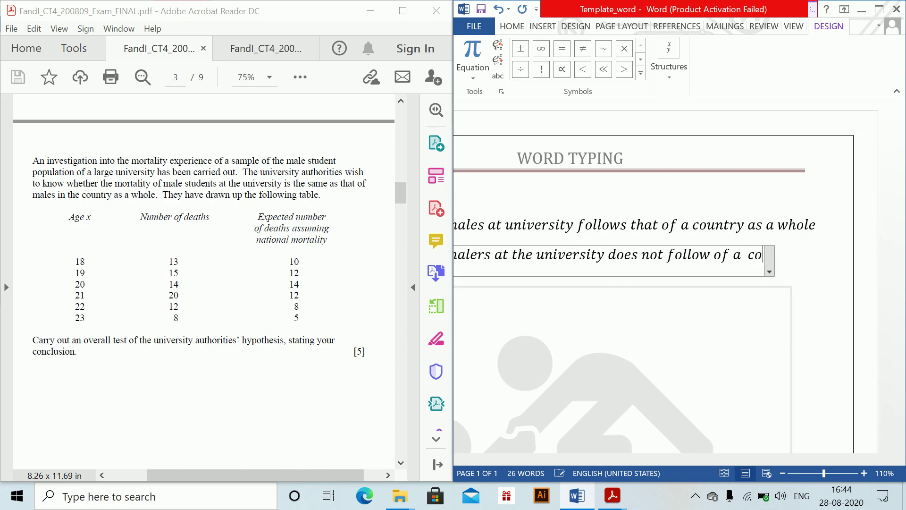
text(untry as whole)
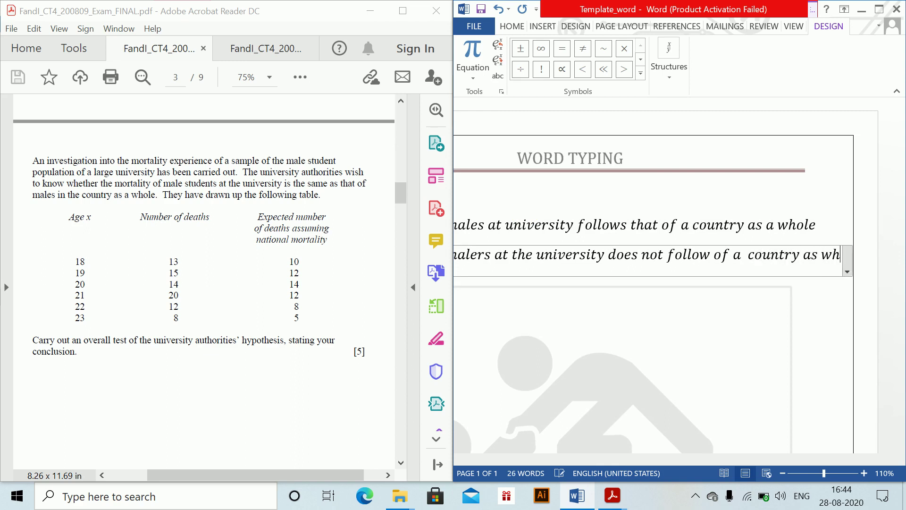
click(525, 215)
key(Return)
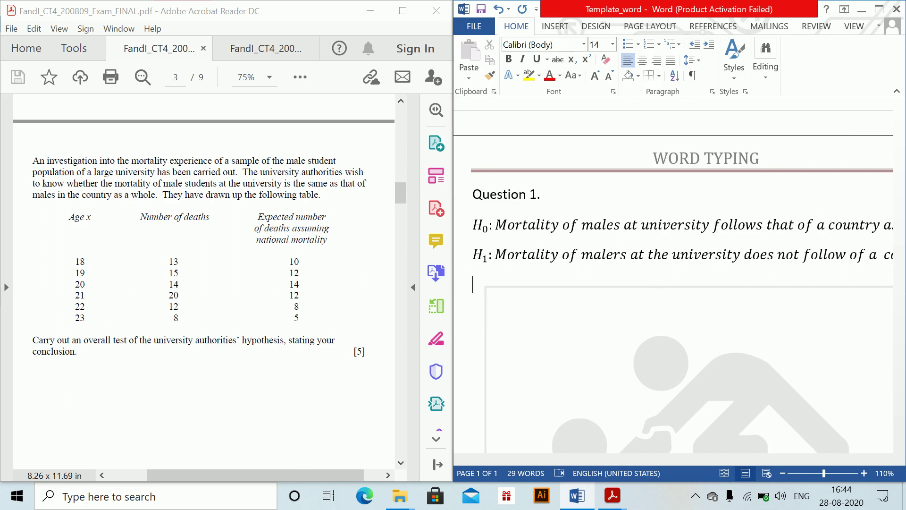
Add the plain-text line "The ch-squared test statistic" below the hypotheses and start an equation under it with the Greek letter χ.
key(alt+equal)
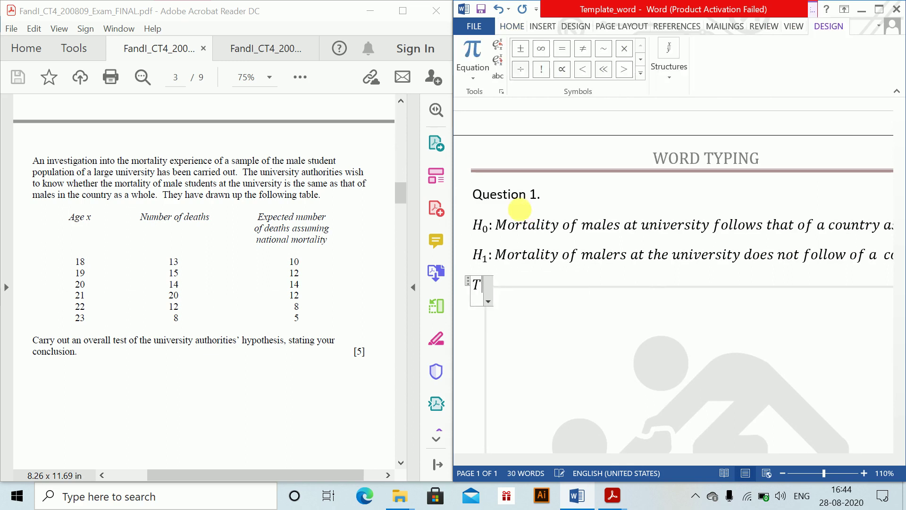
text(T)
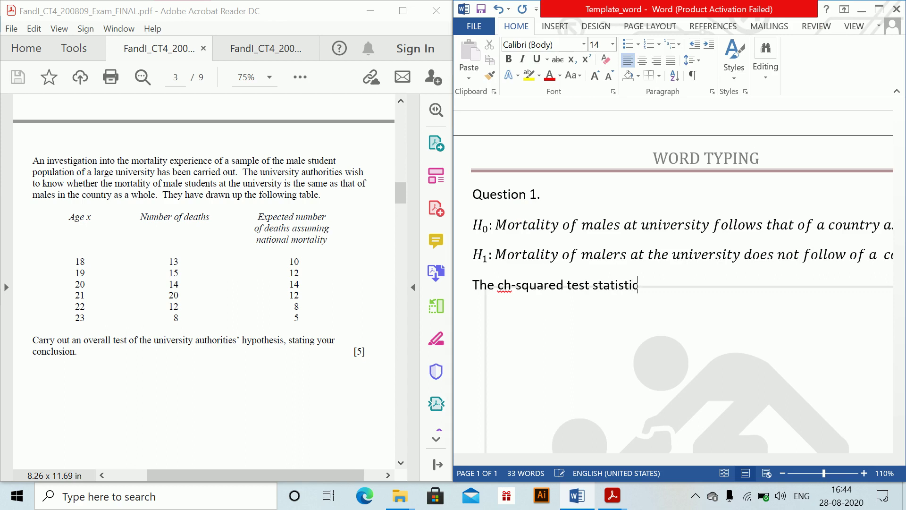
key(alt+equal)
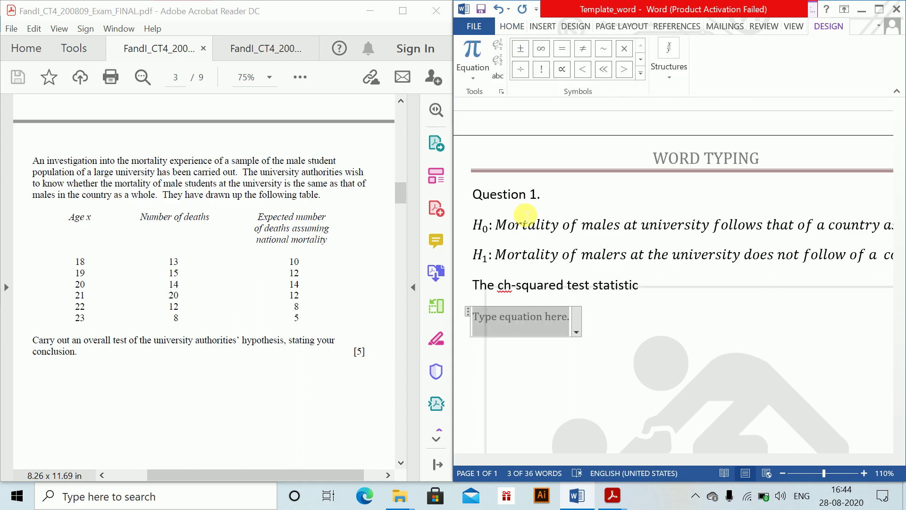
text(\chi)
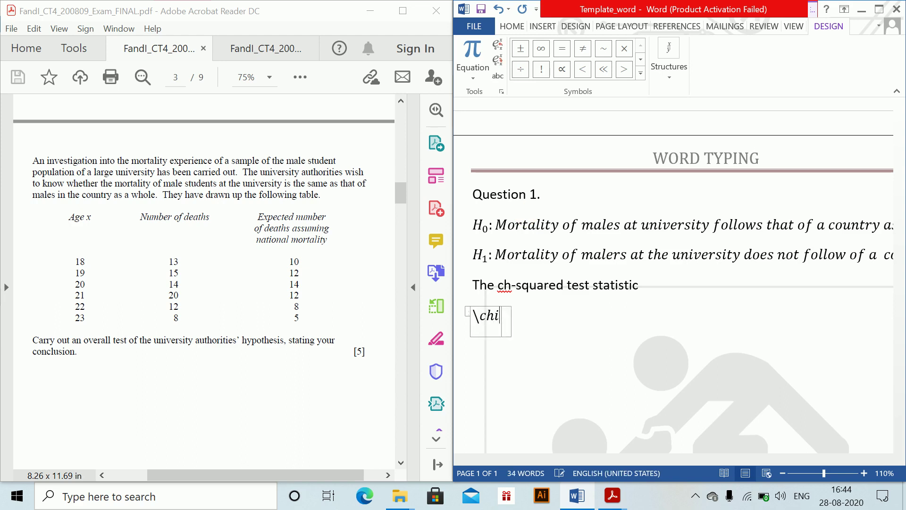
key(BackSpace)
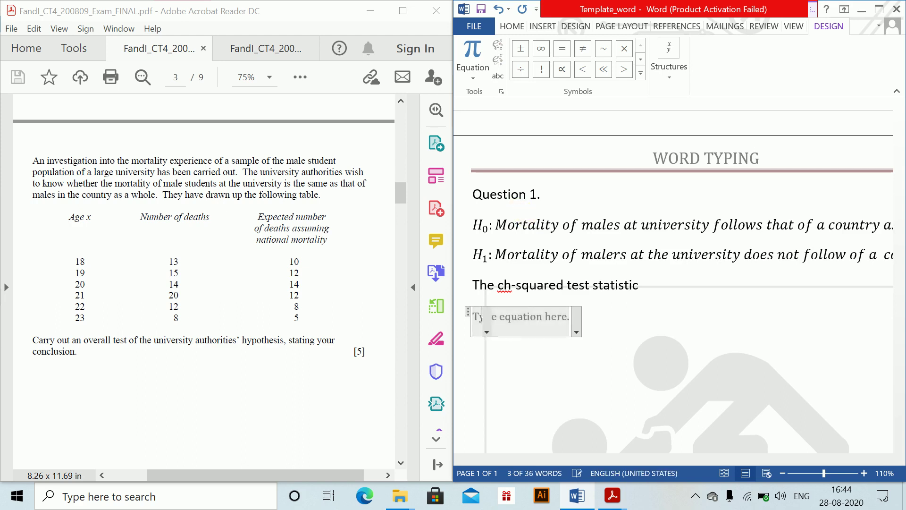
text(\chi )
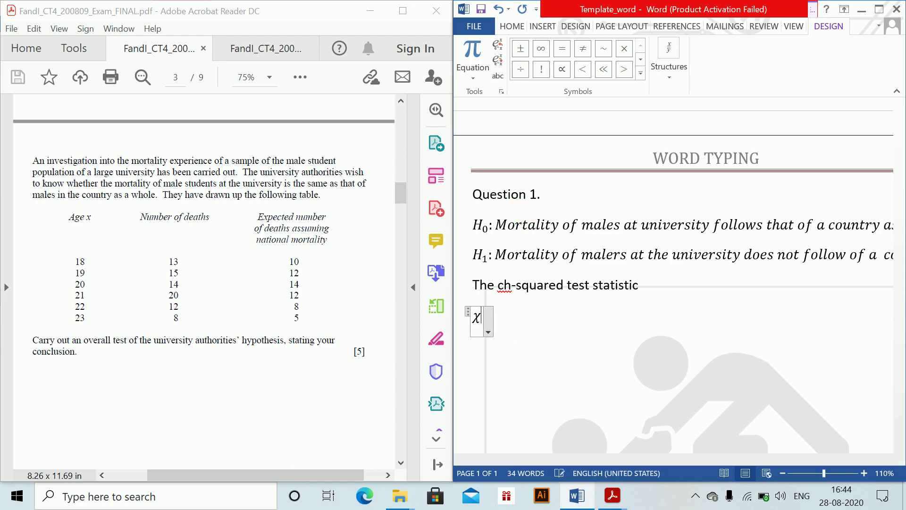
Give the χ in the equation a superscript 2 and a subscript 6, followed by an equals sign.
text(^2)
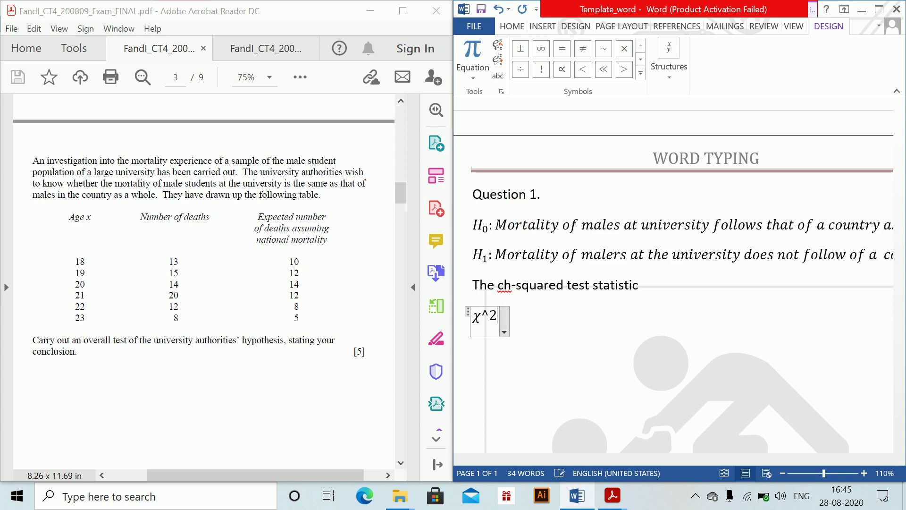
text(_(]6)
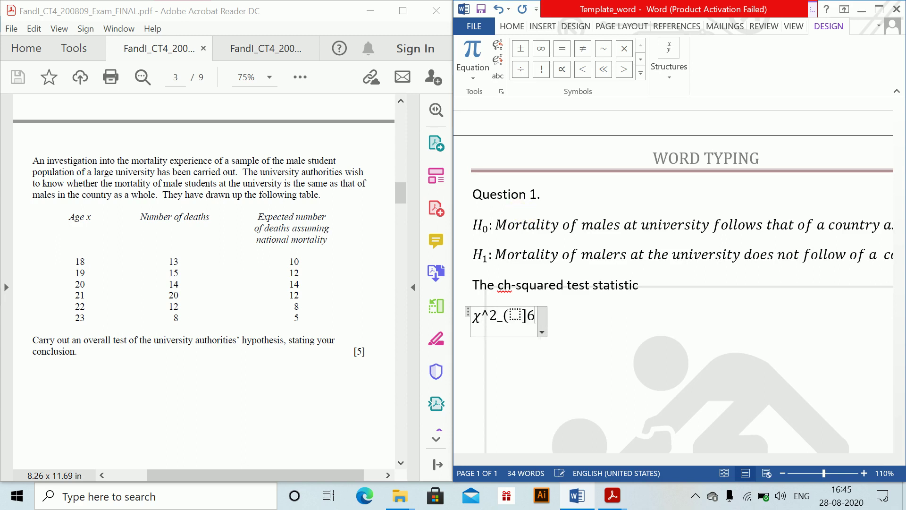
key(BackSpace)
key(BackSpace)
key(BackSpace)
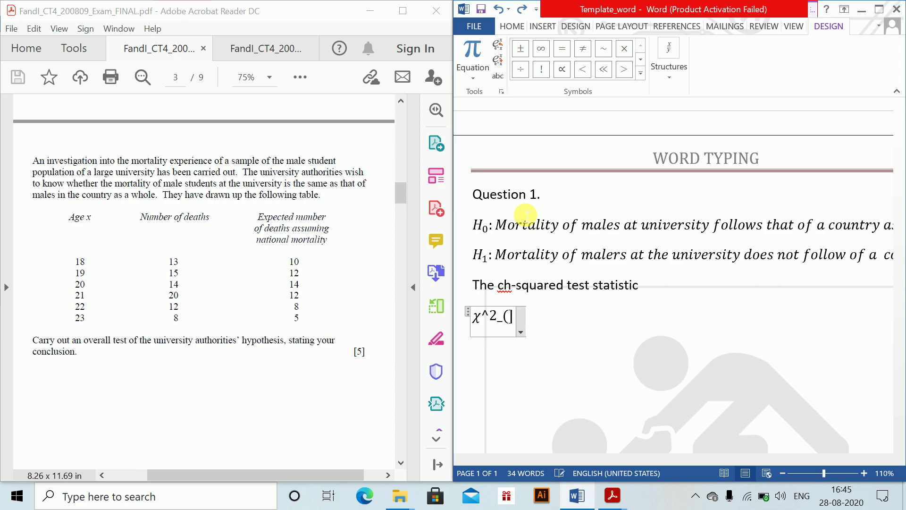
key(BackSpace)
text(6)
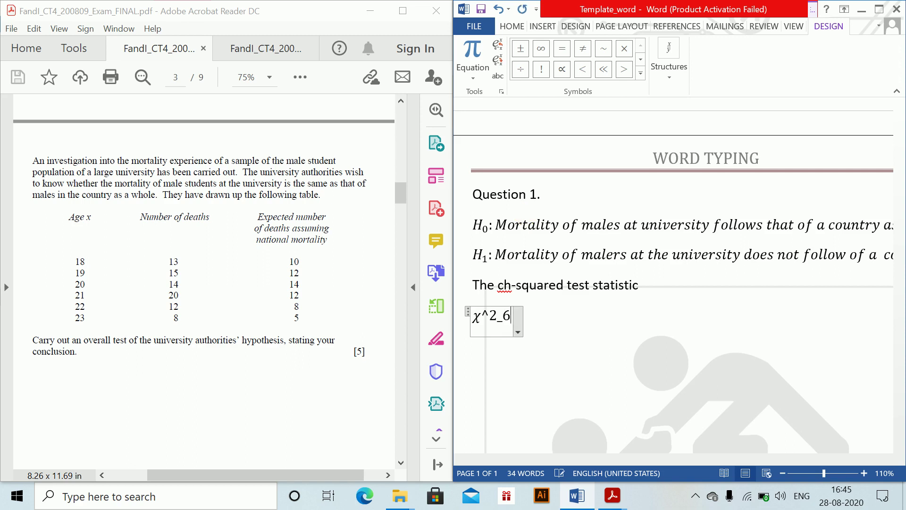
key(space)
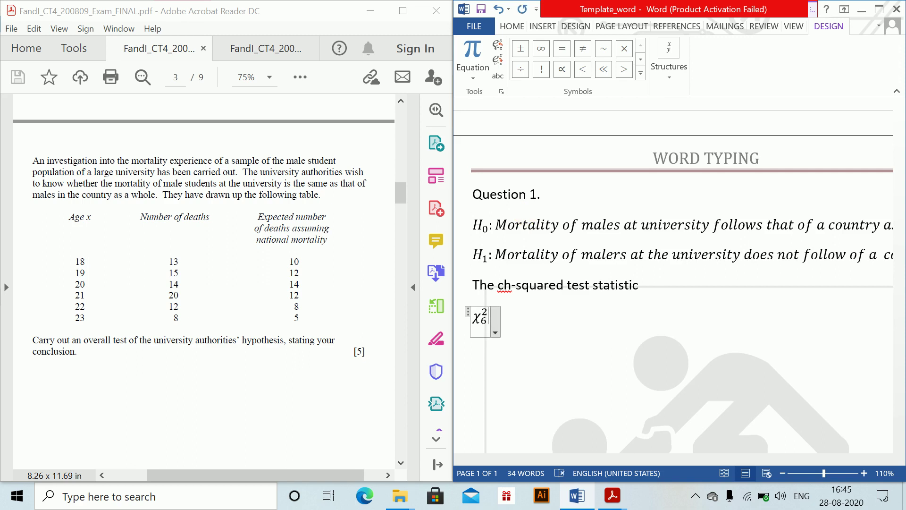
text(=)
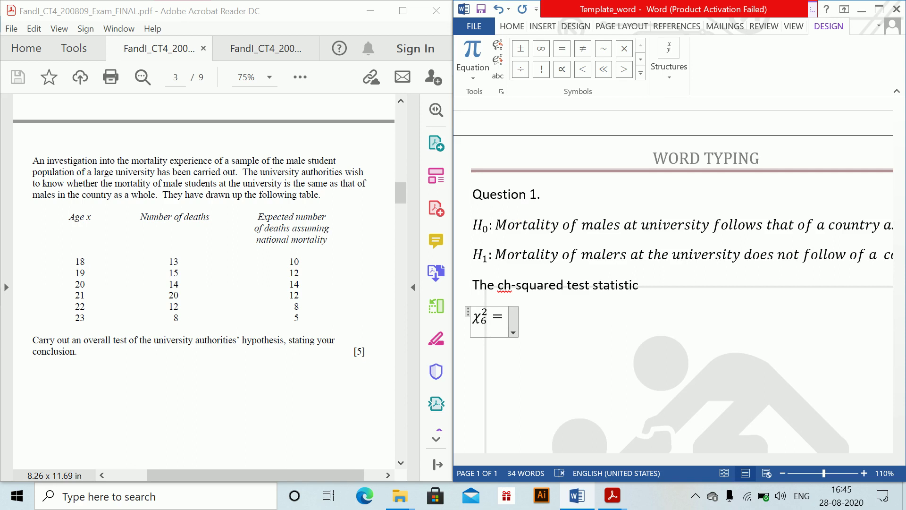
Add the summation term "∑(actual no.of deaths − expected deaths)^2" to the equation after the equals sign.
text(\sum )
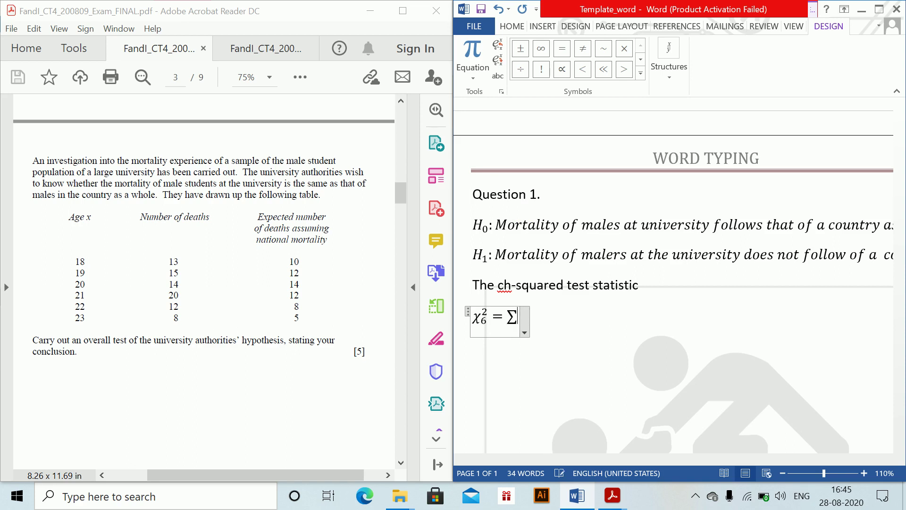
text((actu)
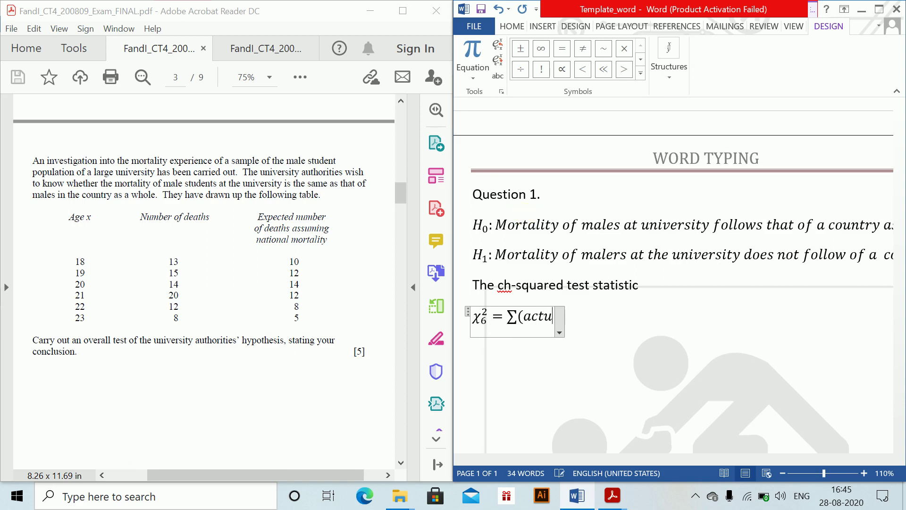
text(alnumber)
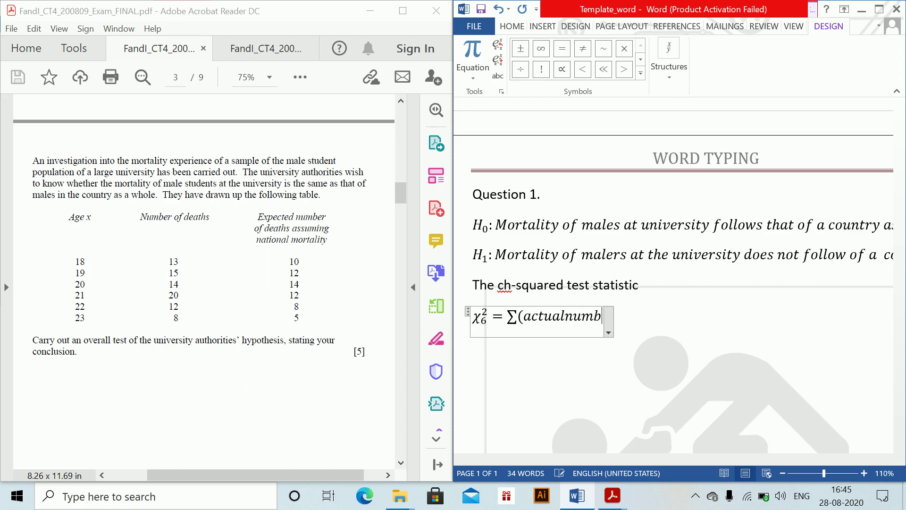
key(BackSpace)
key(BackSpace)
key(BackSpace)
key(BackSpace)
key(BackSpace)
key(BackSpace)
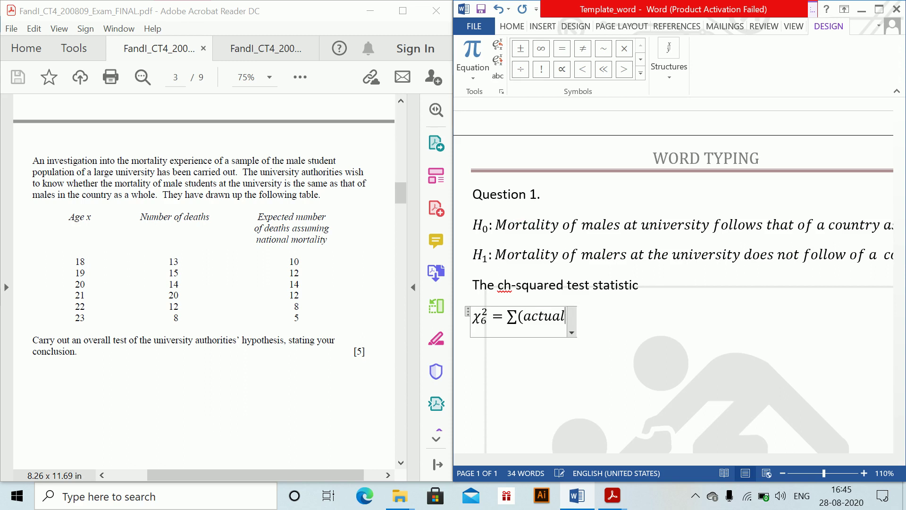
text(no.of deaths)
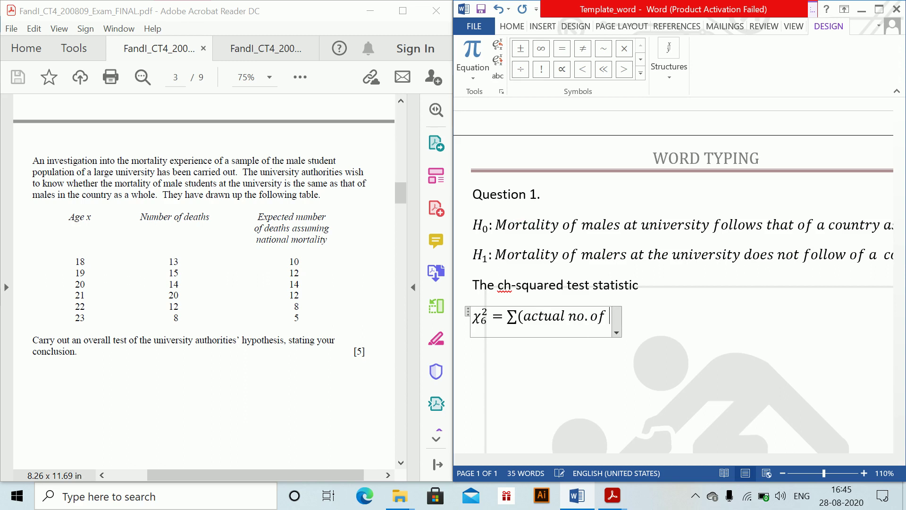
text(-)
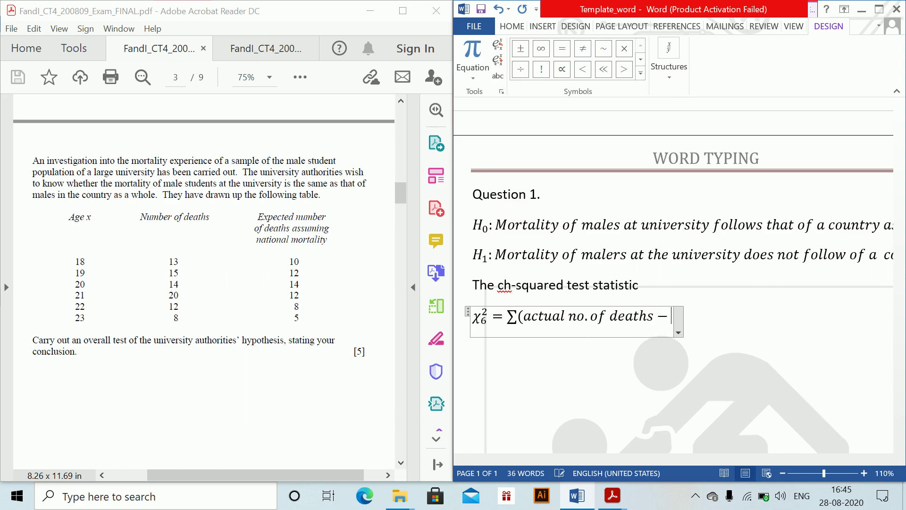
text(expected)
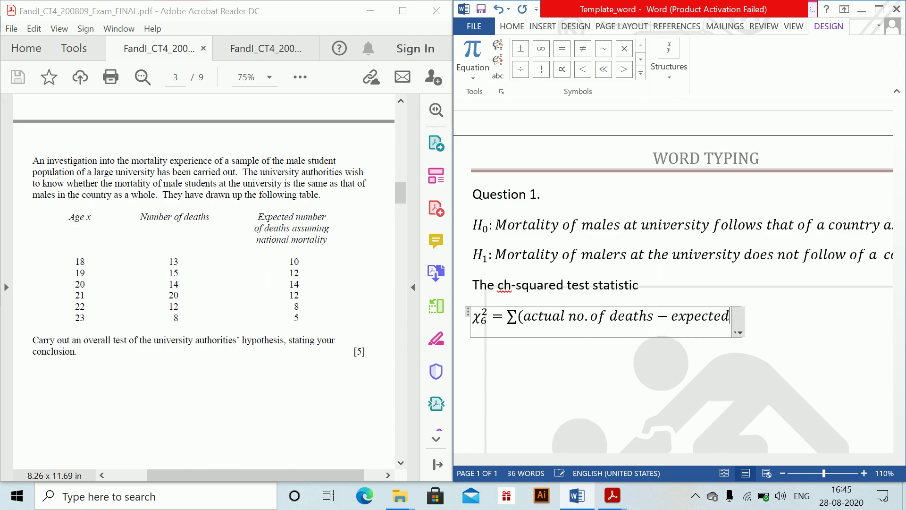
text( deaths))
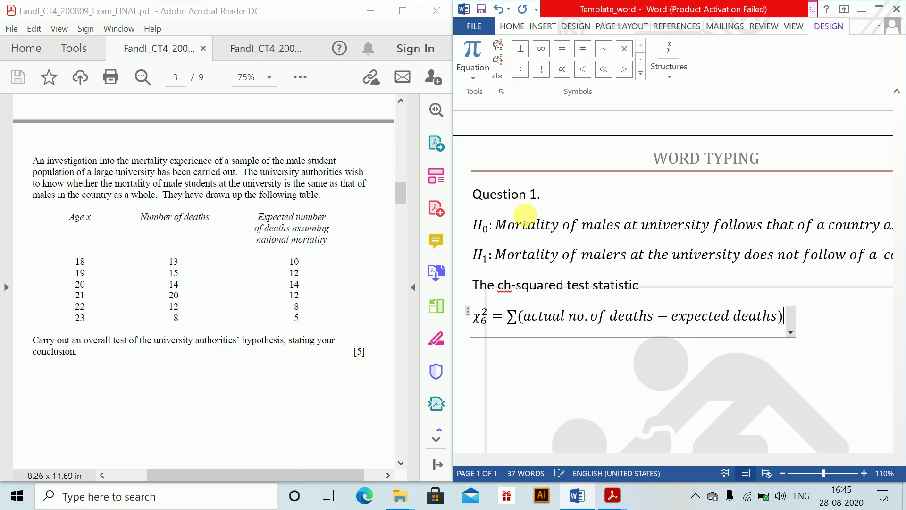
text(^2 )
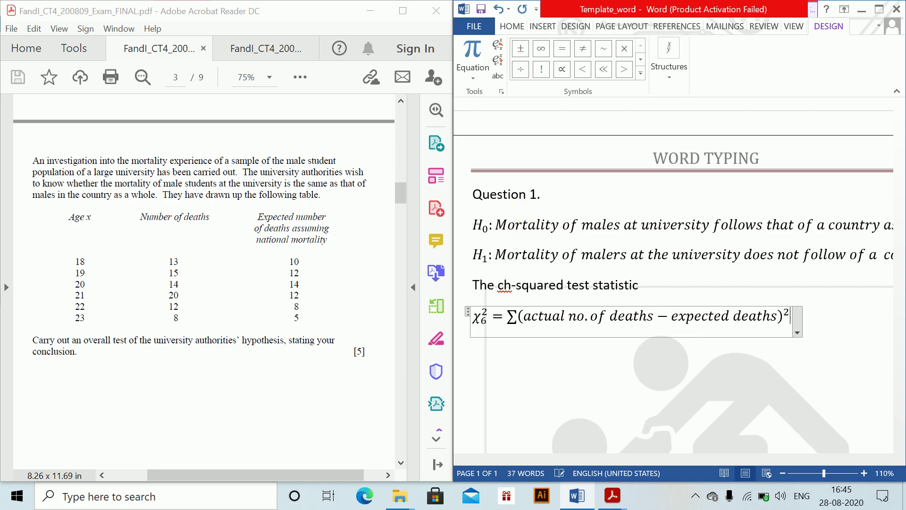
Turn the squared summation term into a fraction with "expected deaths" as its denominator.
text(/)
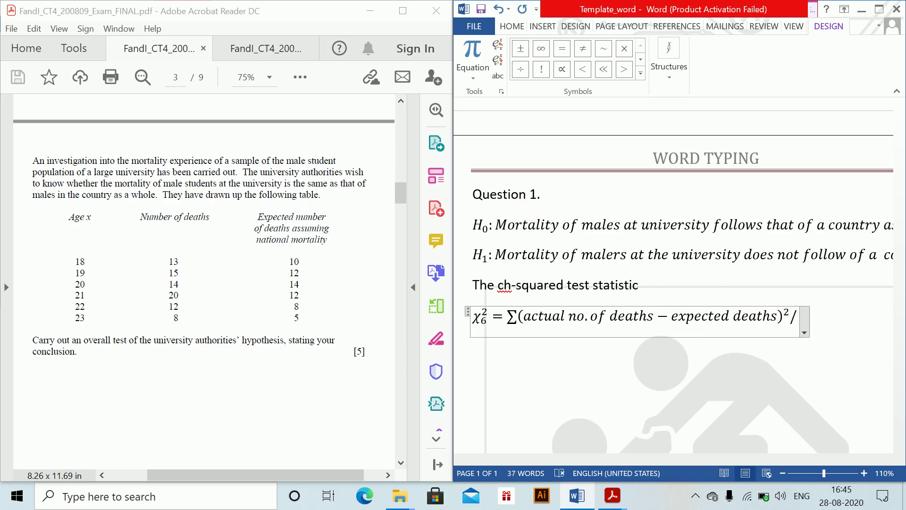
text(expe)
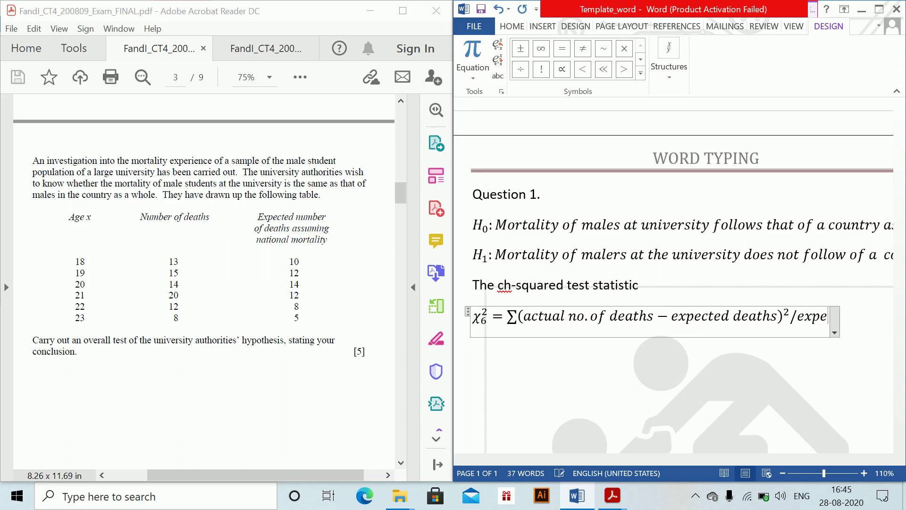
text(cted)
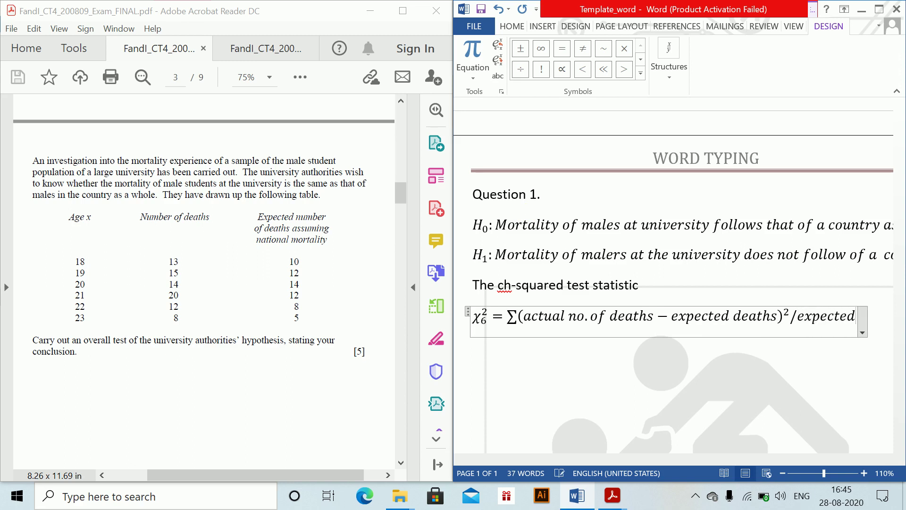
text( deatgs)
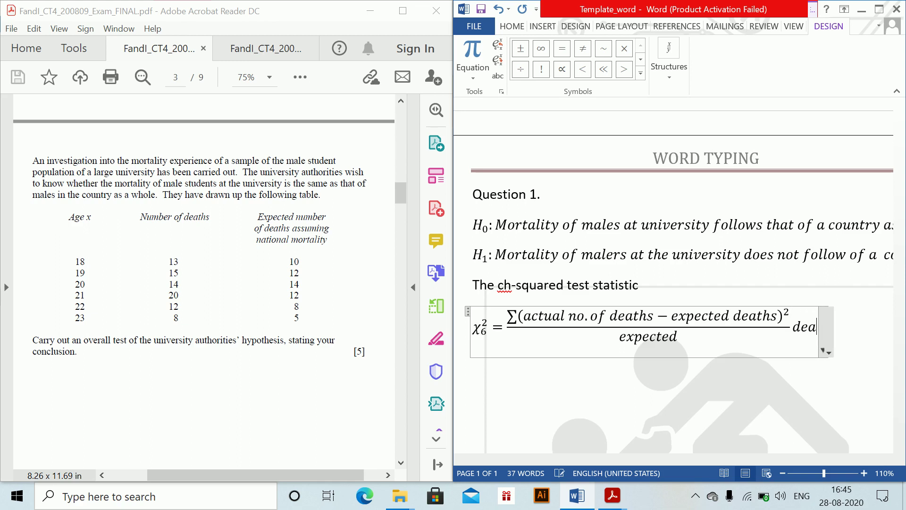
key(BackSpace)
key(BackSpace)
key(BackSpace)
key(BackSpace)
key(BackSpace)
key(BackSpace)
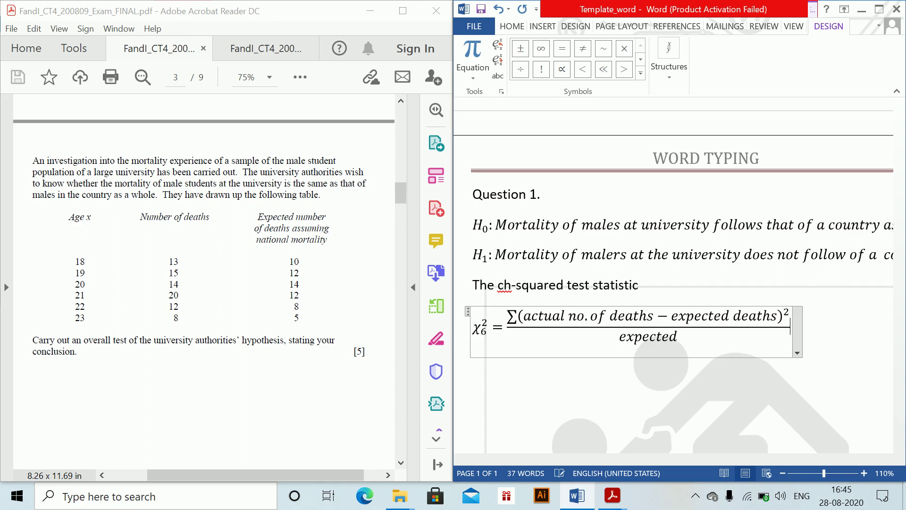
text(death)
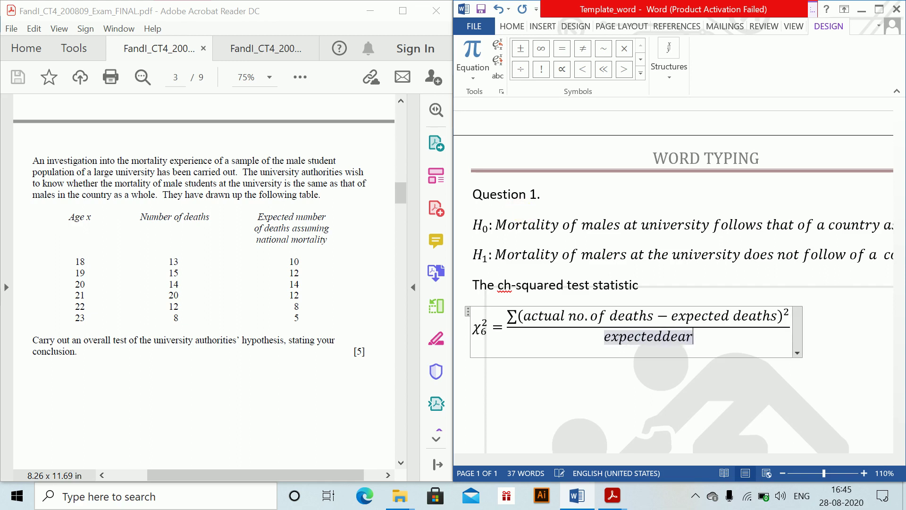
key(BackSpace)
key(BackSpace)
key(BackSpace)
key(BackSpace)
key(BackSpace)
text(deaths)
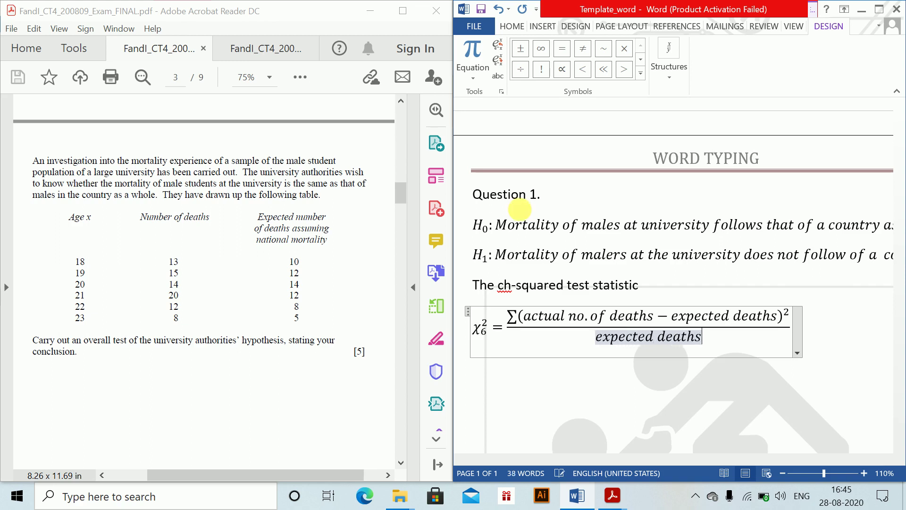
key(Right)
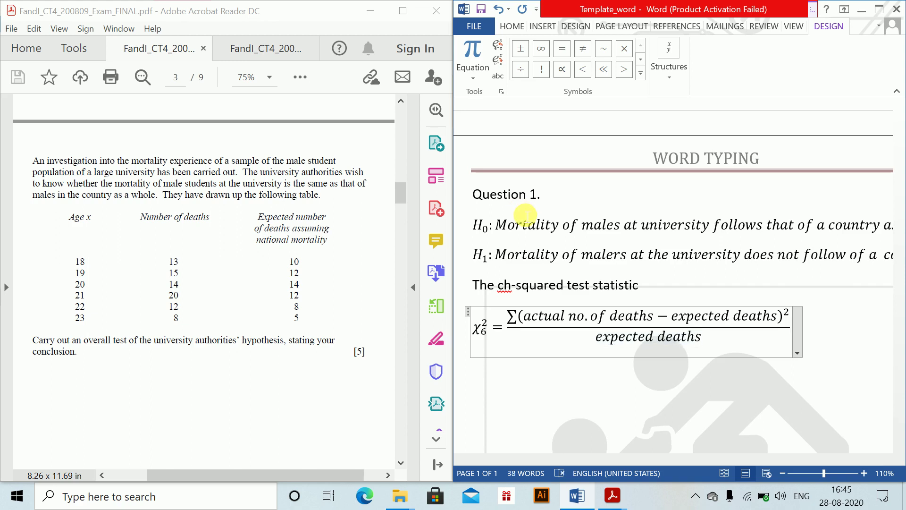
Start a new equation below the χ² formula with an opening bracket and the fraction (13−10)^2 over 10.
key(Return)
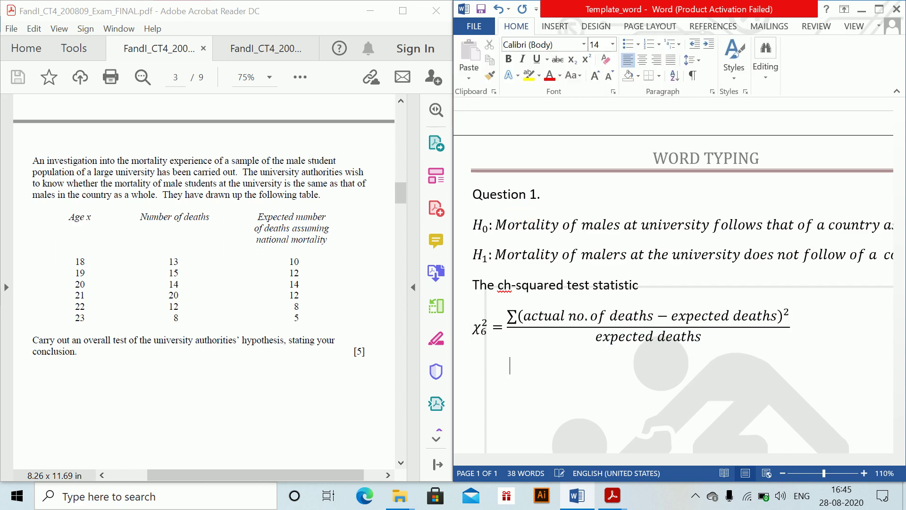
key(alt+equal)
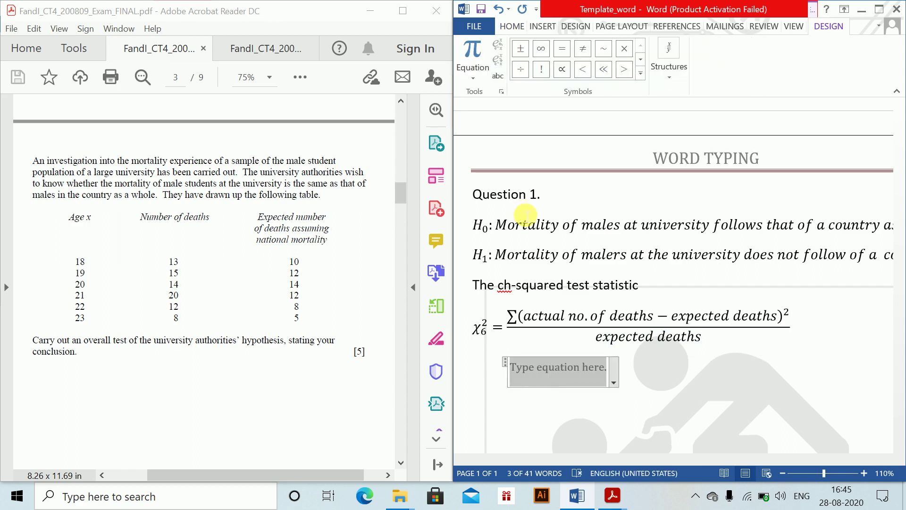
text(()
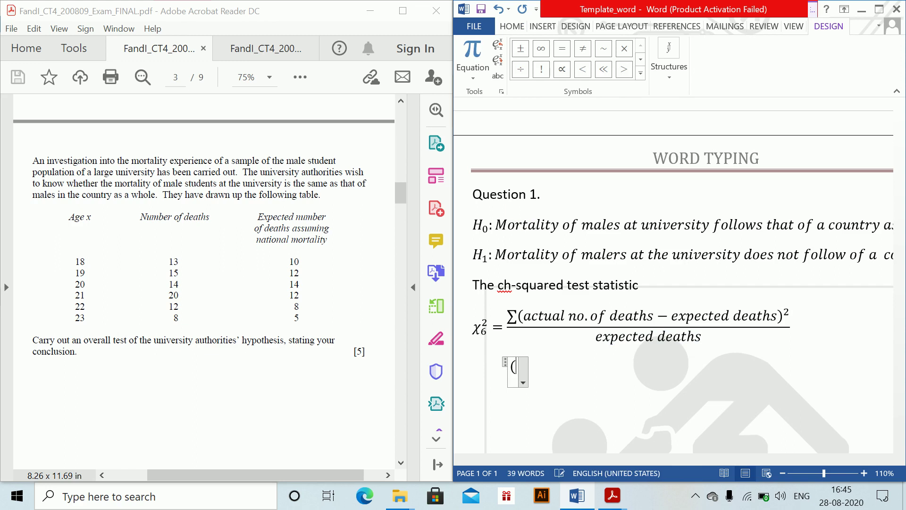
text((13-10)
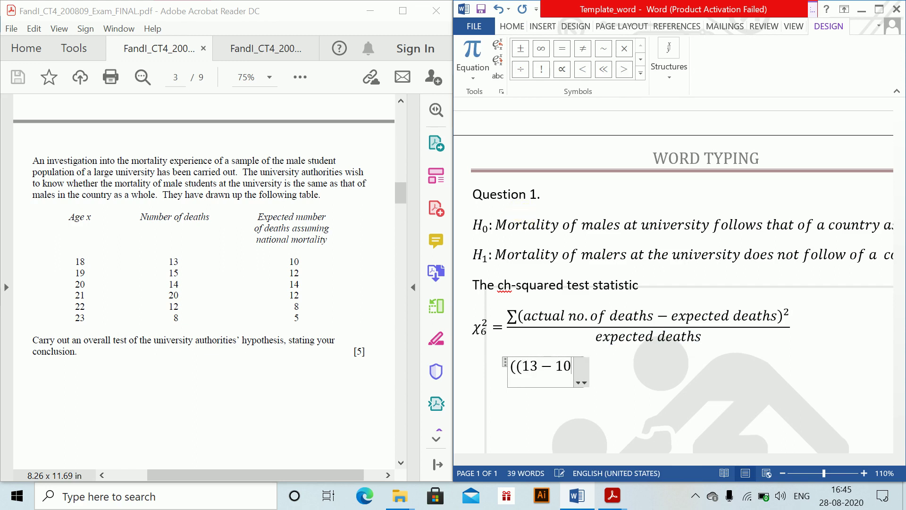
text()^2/10 )
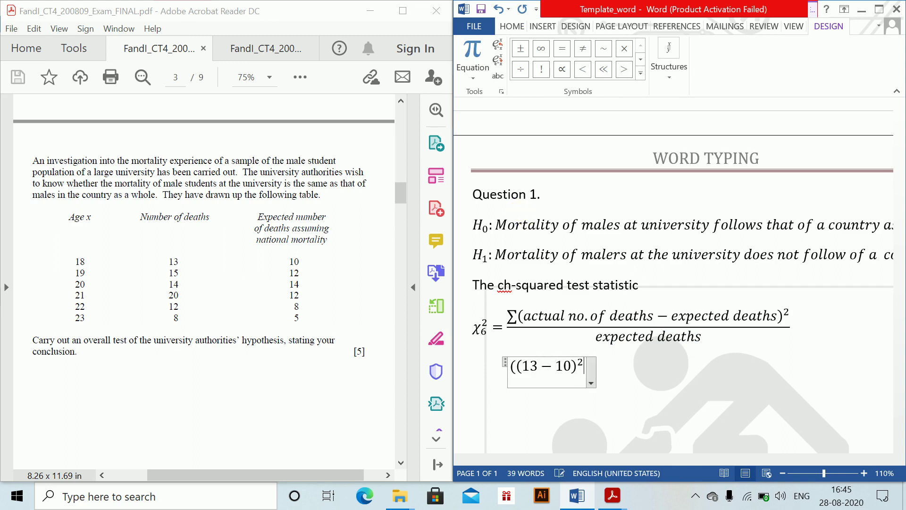
Add a plus sign and the fraction (15−12)^2 over 12 to the calculation equation.
text(+)
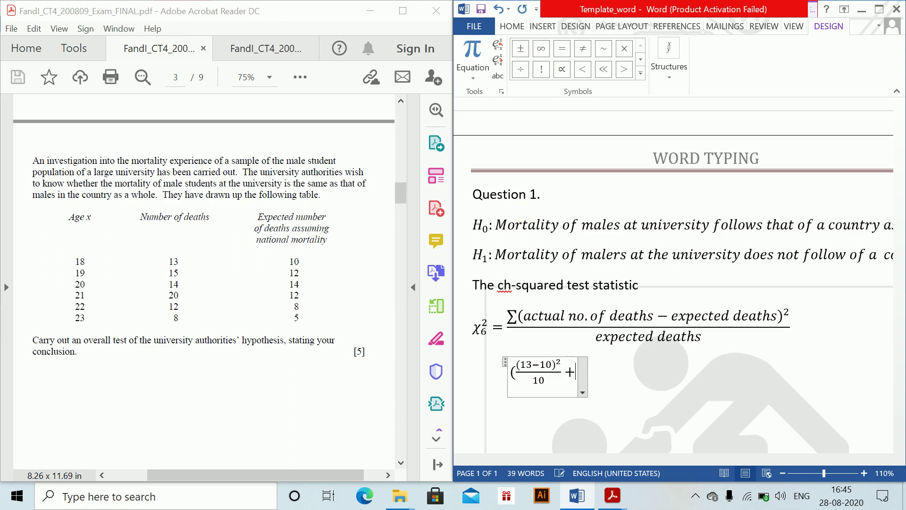
text((15-12)
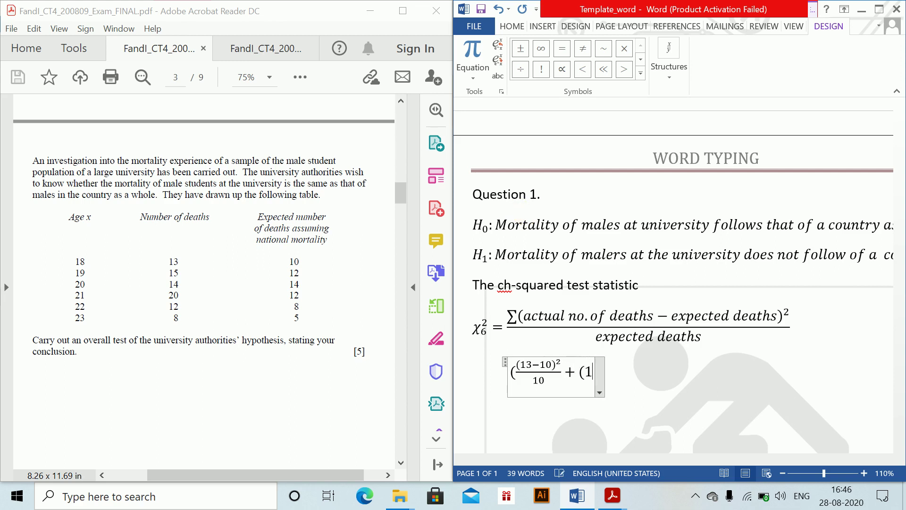
text())
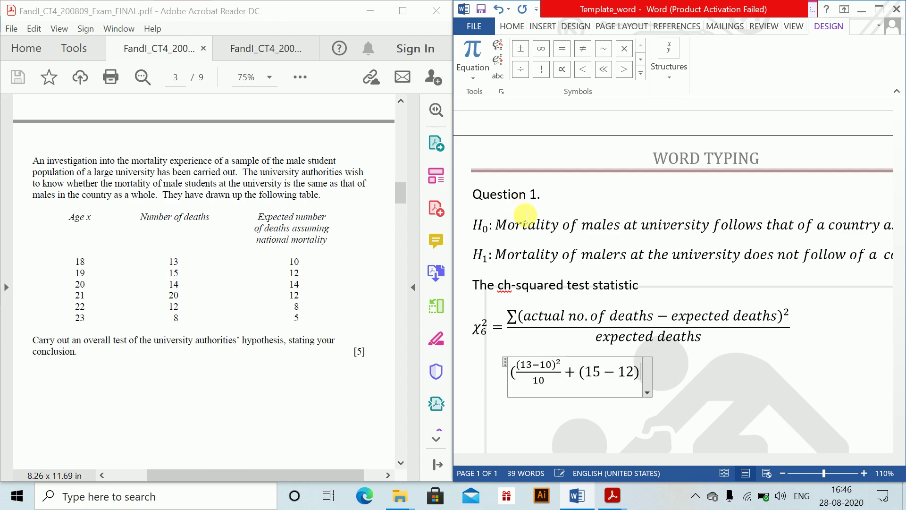
text(^2/1)
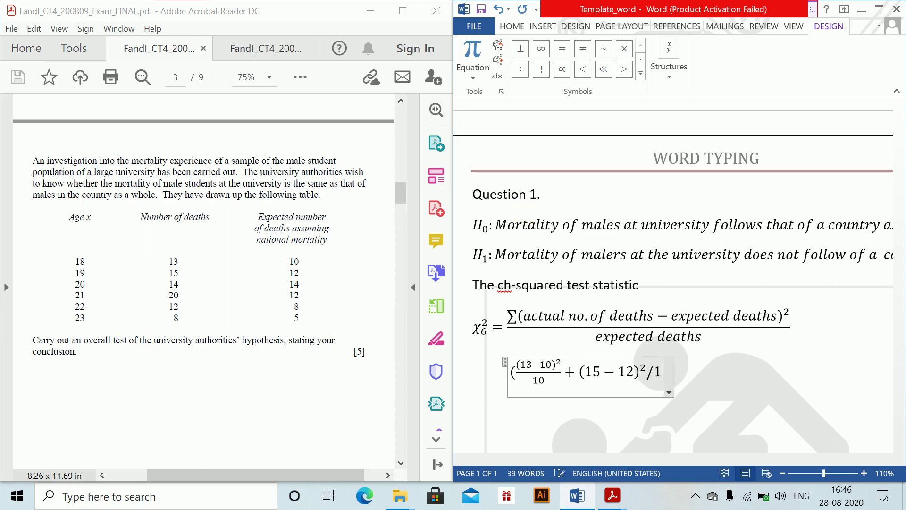
text(2)
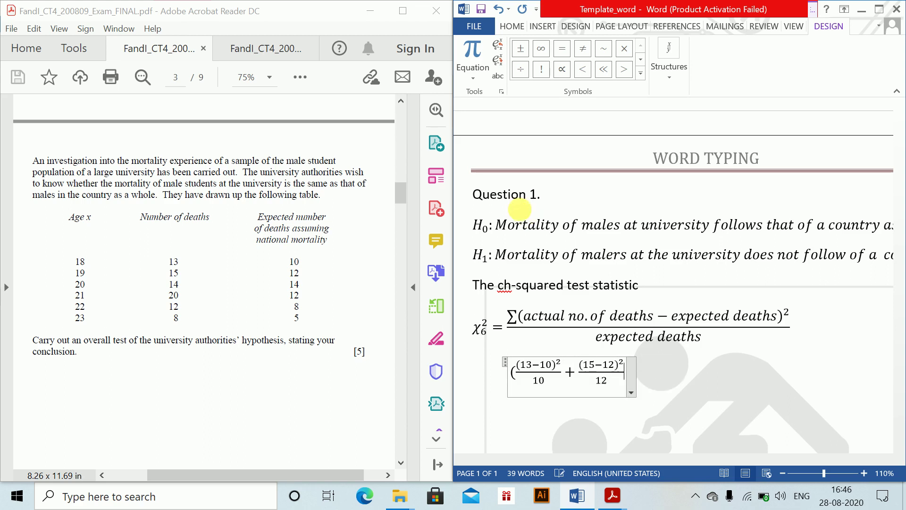
Extend the calculation with the fractions (14−14)^2 over 14 and (20−12)^2 over 12, followed by a plus sign.
text( +(15)
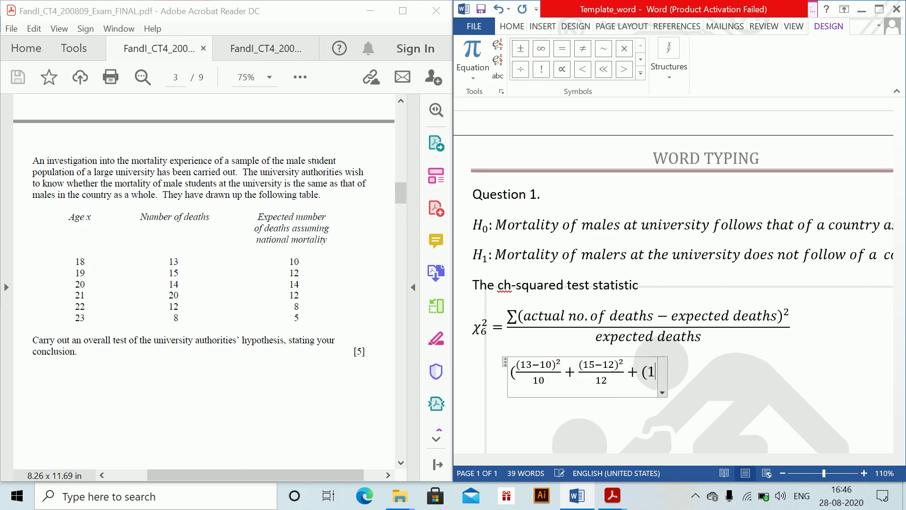
key(BackSpace)
text(4-14))
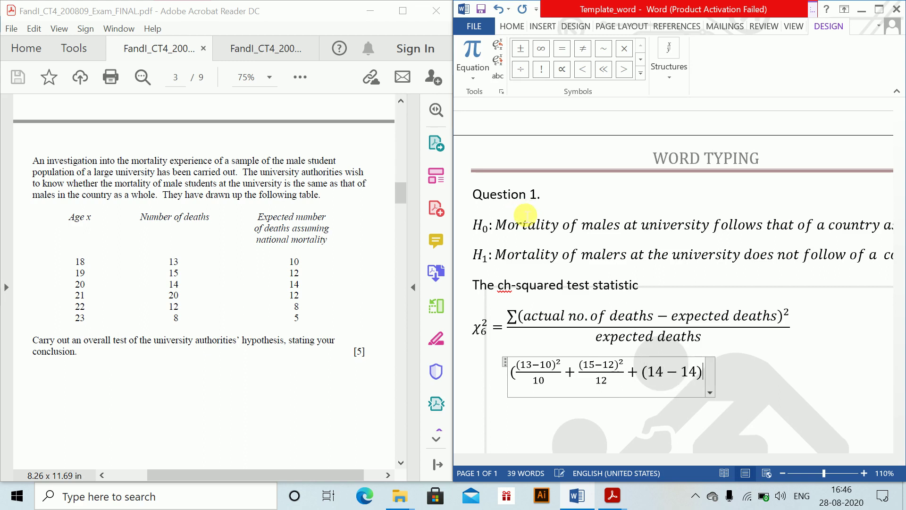
text(^2 )
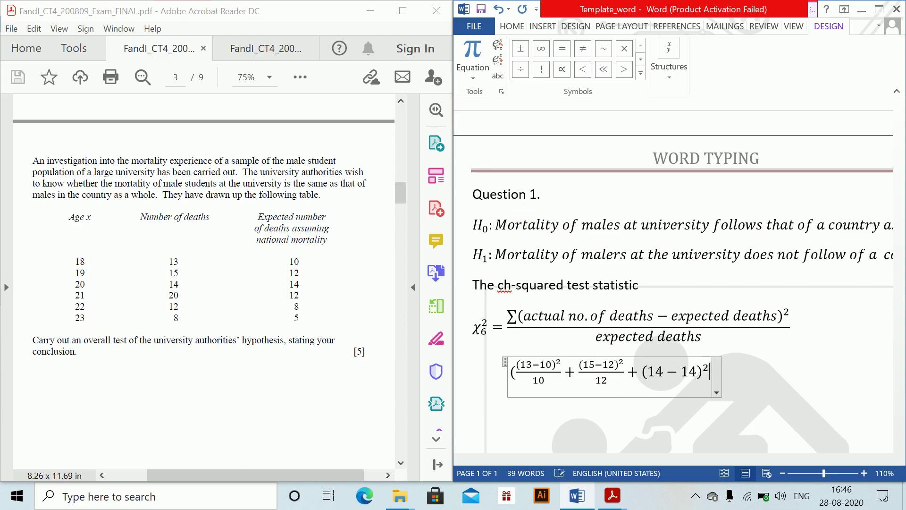
text(/14 +)
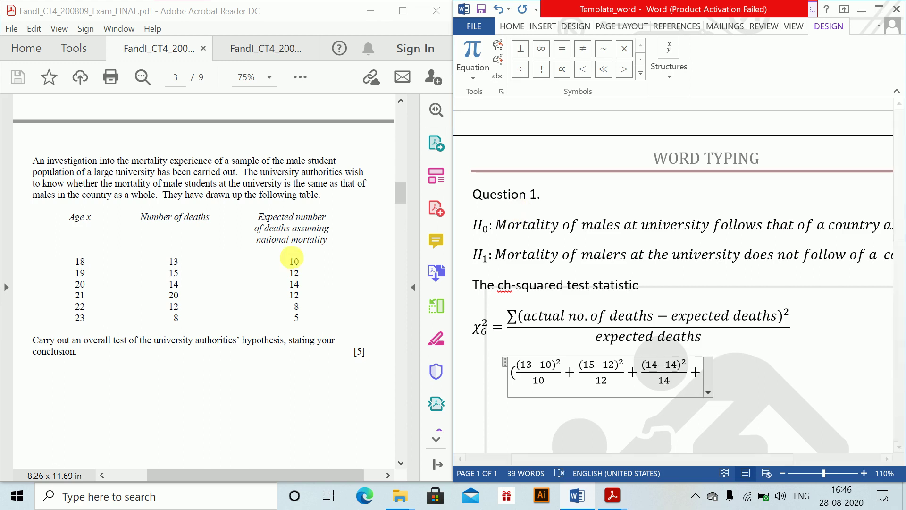
text((20)
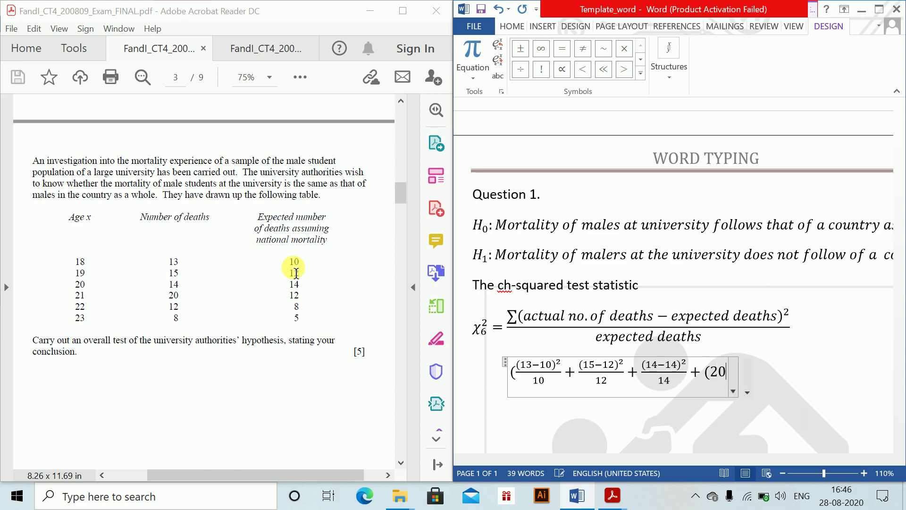
text(-12)^2)
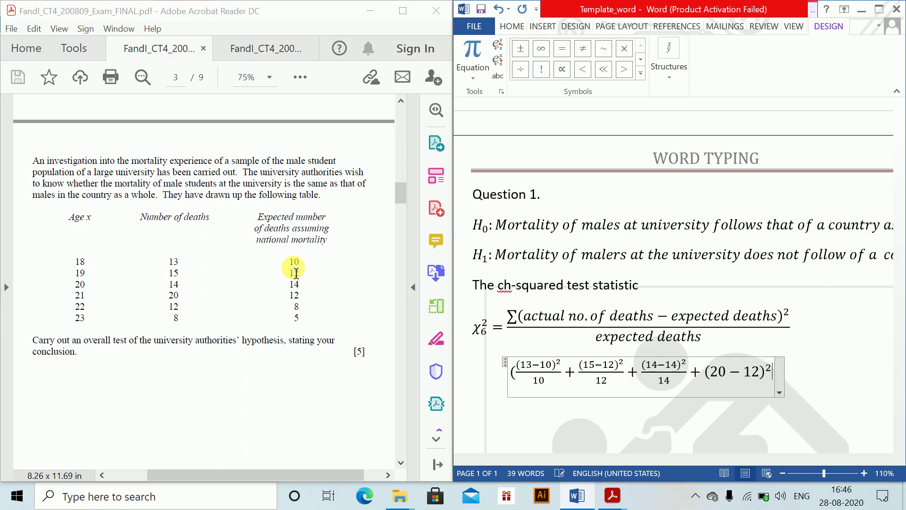
text(/12 +)
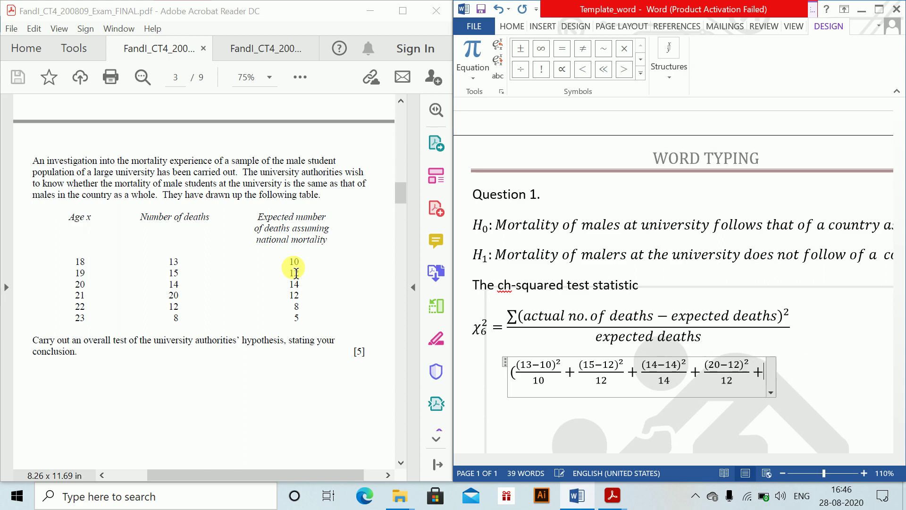
Add the fraction (12−8)^2 over 8 to the calculation, correcting the mistyped "!" in its numerator to 1.
text((!2-8))
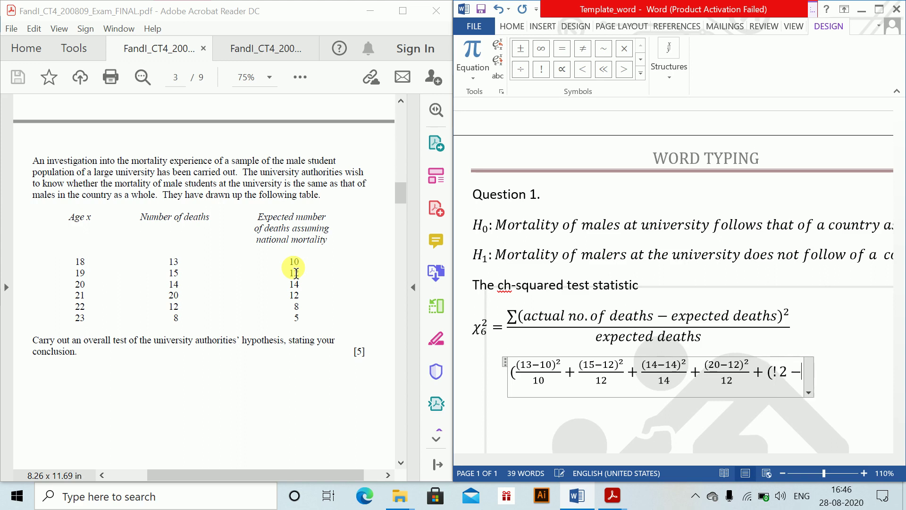
text(^2/8)
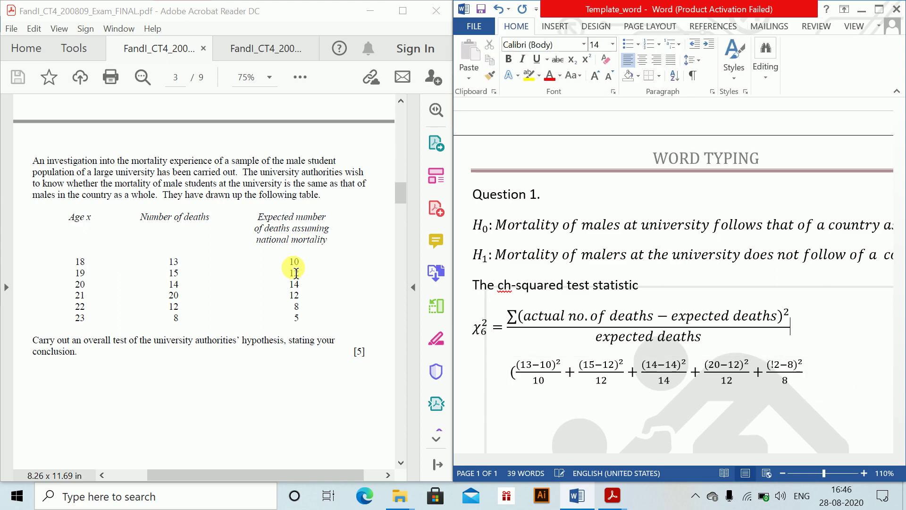
key(Down)
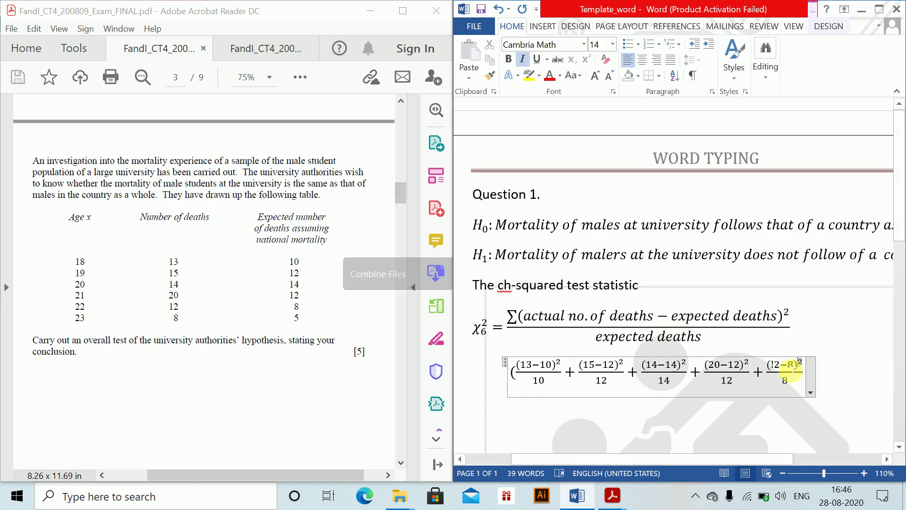
click(774, 364)
key(BackSpace)
text(1)
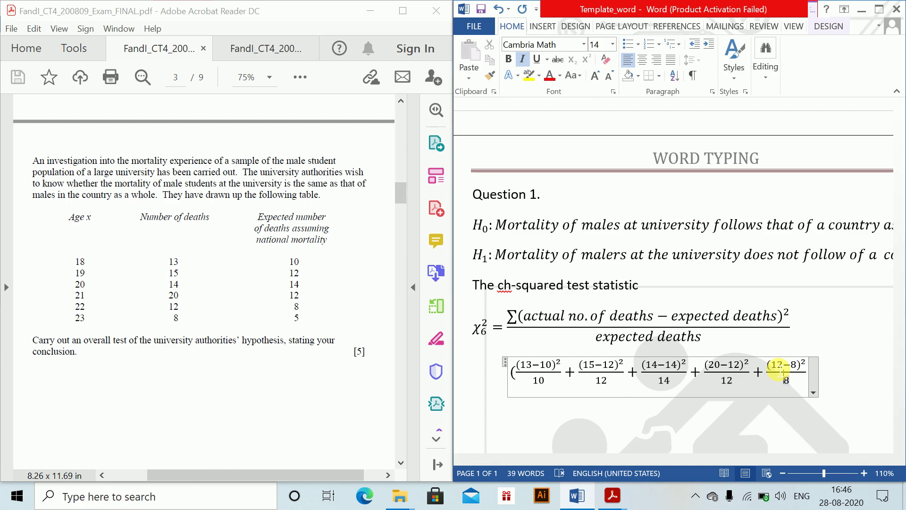
Add a plus sign and the final fraction (8−5)^2 over 5 to the calculation.
text(+()
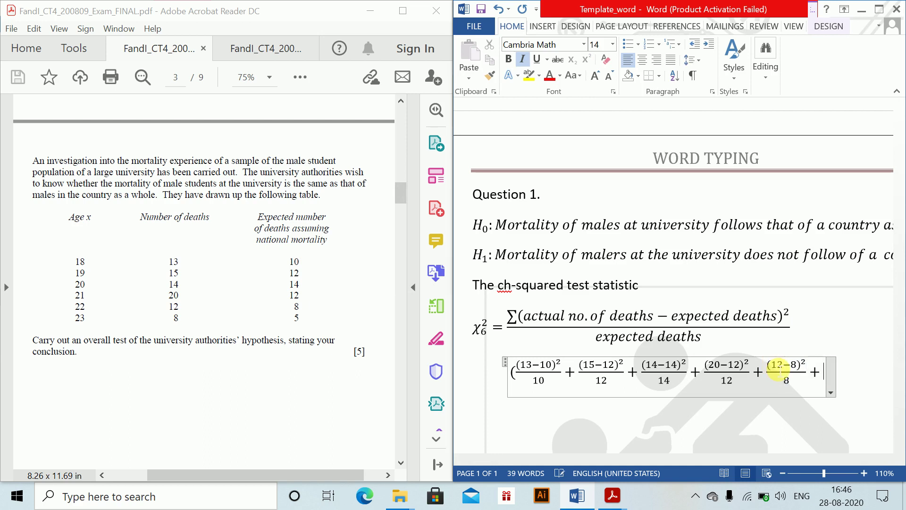
text(8-5)^2)
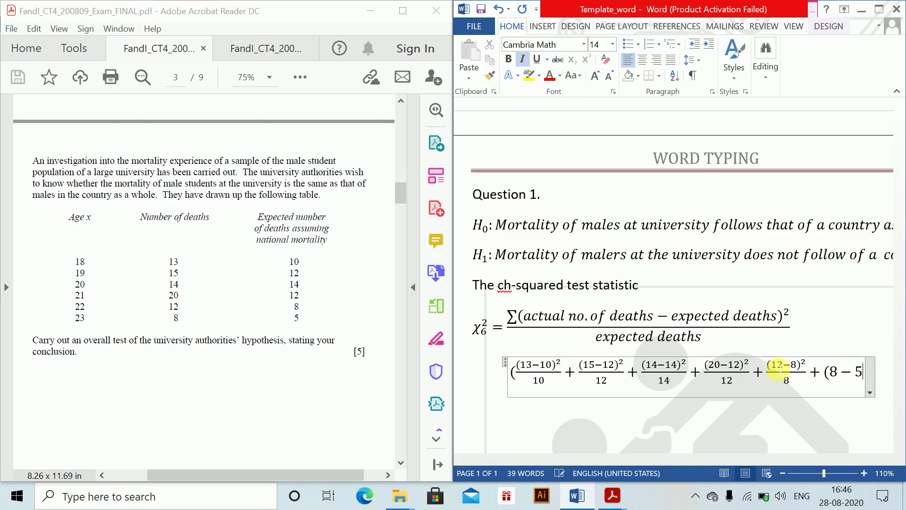
key(space)
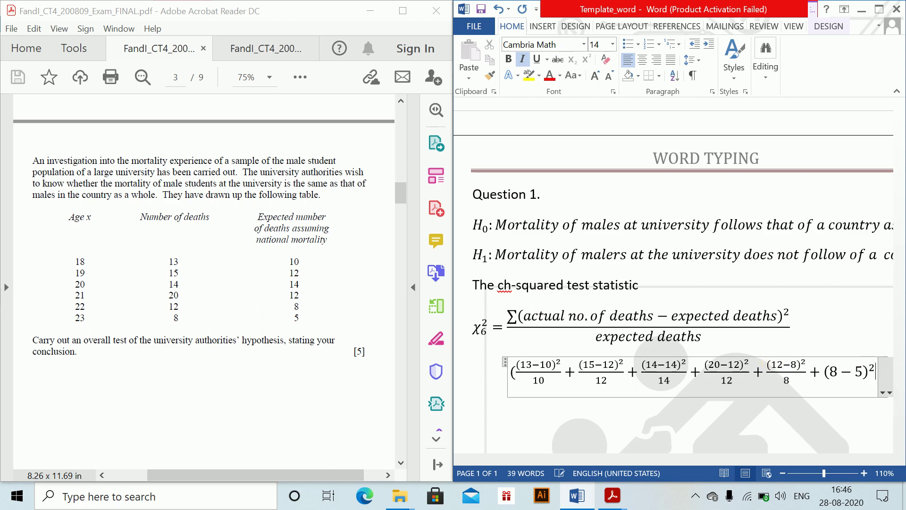
text(/5)
key(space)
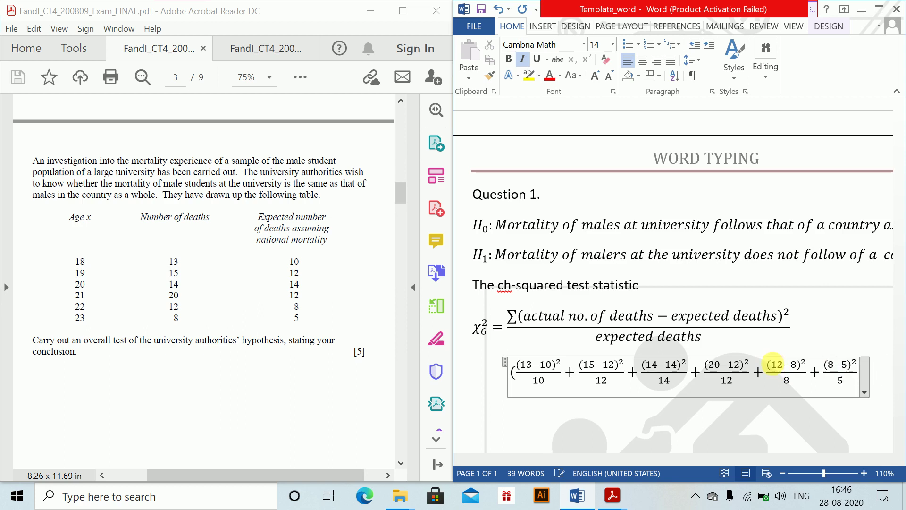
Write the result "= 10.783" below the calculation and the plain-text line "From Tables" under it.
key(Right)
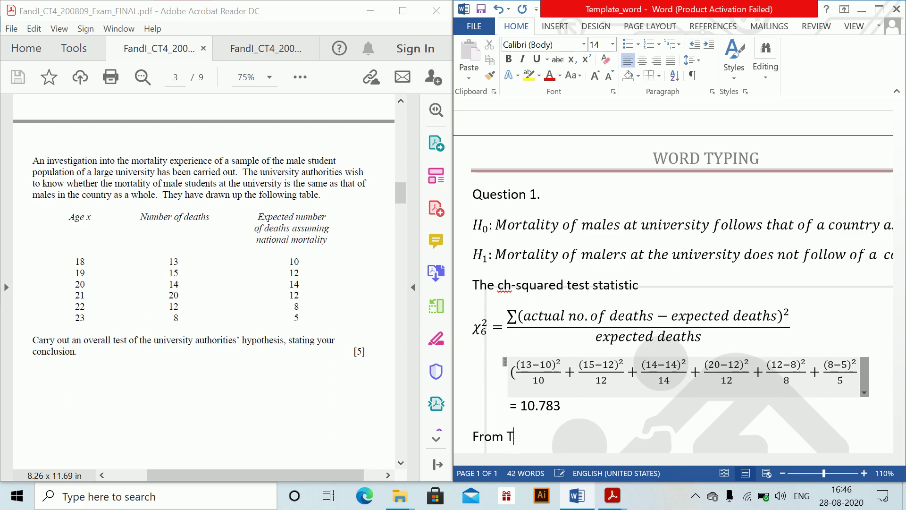
text(s)
key(Return)
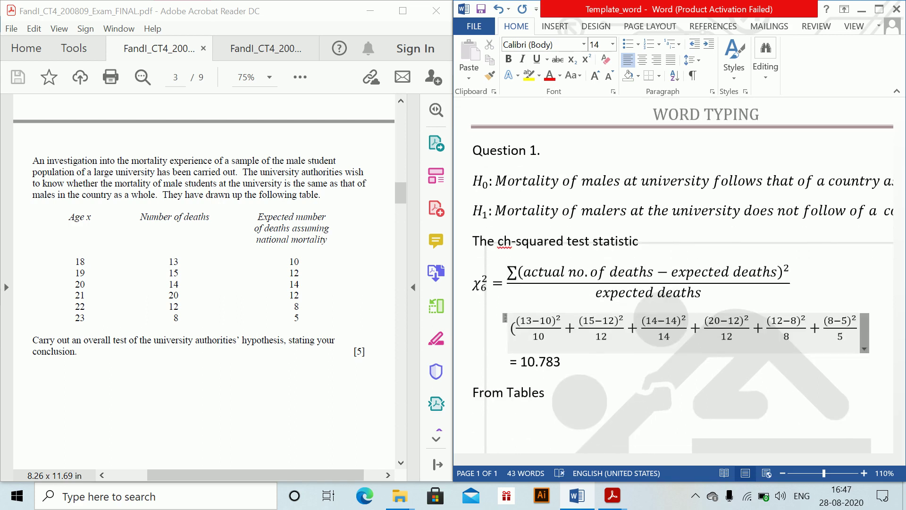
Insert the equation P(χ_6^2 > 12.59) = 0.05 under "From Tables".
key(alt+equal)
text(P(\)
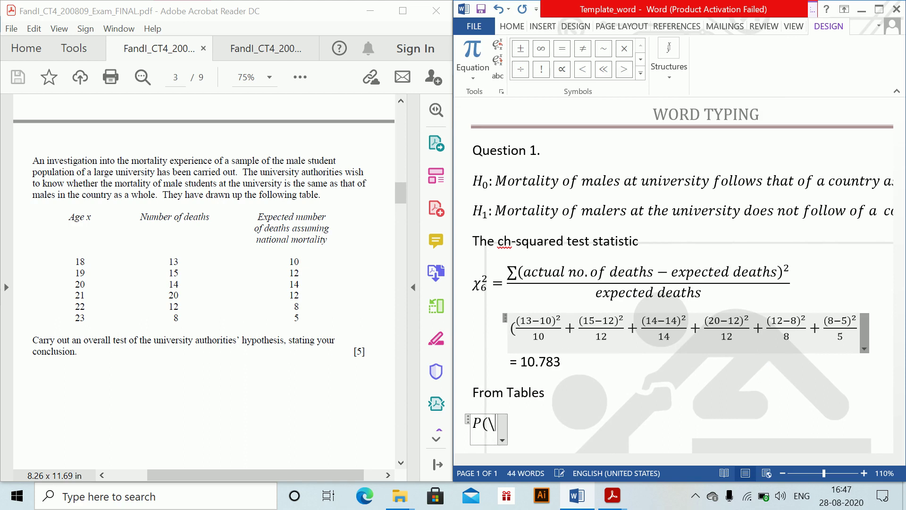
text(chi)
text(2_6 )
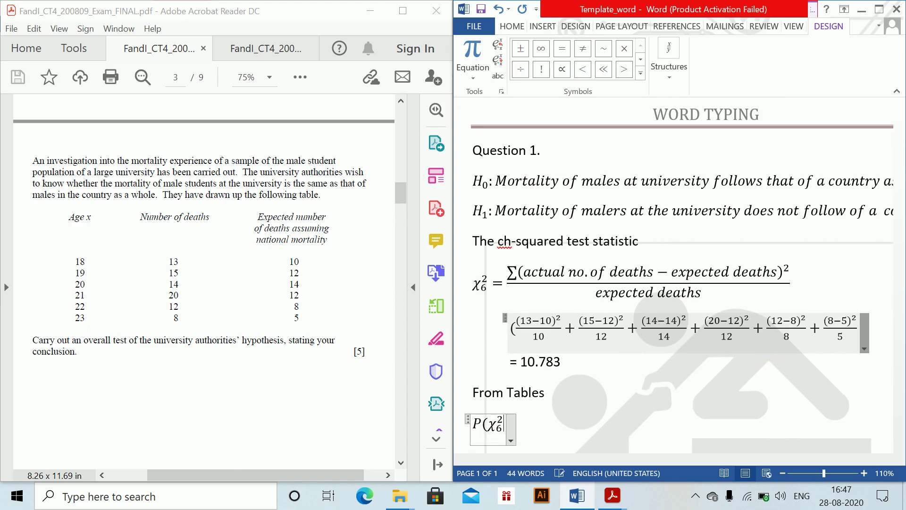
text(>12)
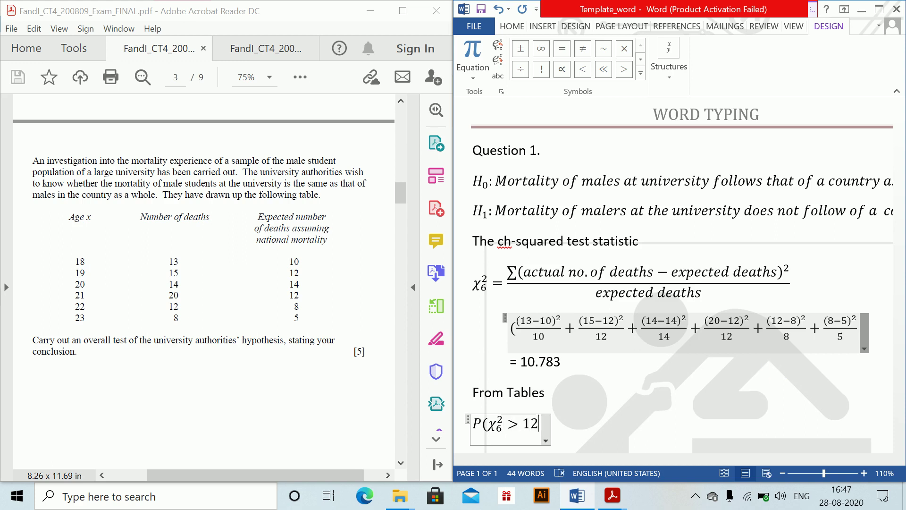
text(.59)=0.5)
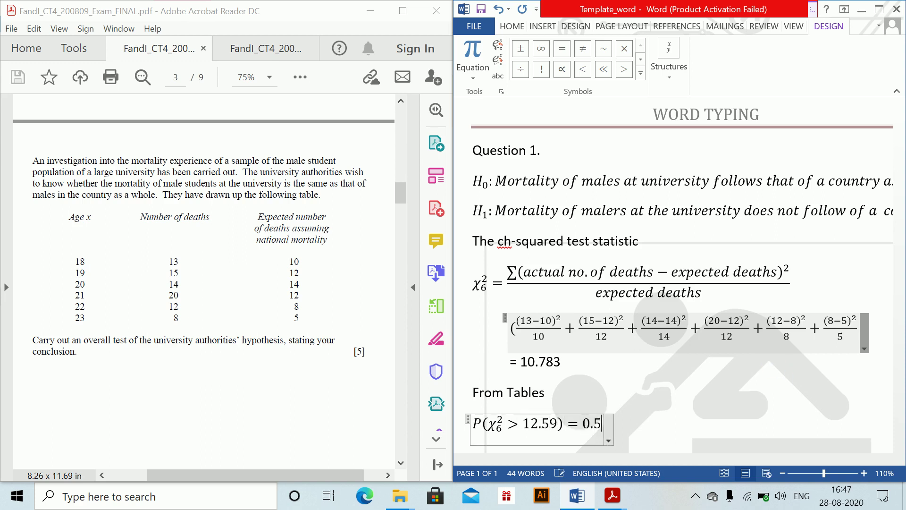
key(BackSpace)
text(05)
key(Return)
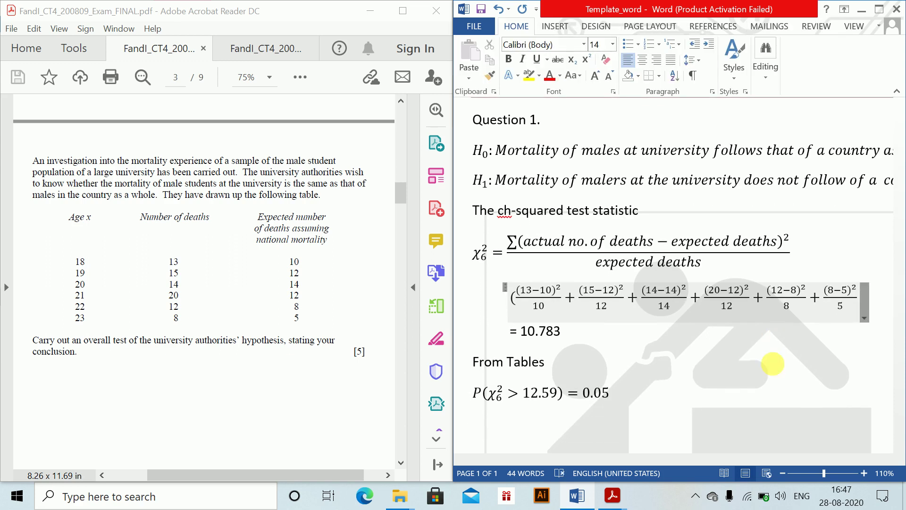
Duplicate the equation P(χ_6^2 > 12.59) = 0.05 on the line below it.
key(Up)
key(shift+Up)
key(shift+Down)
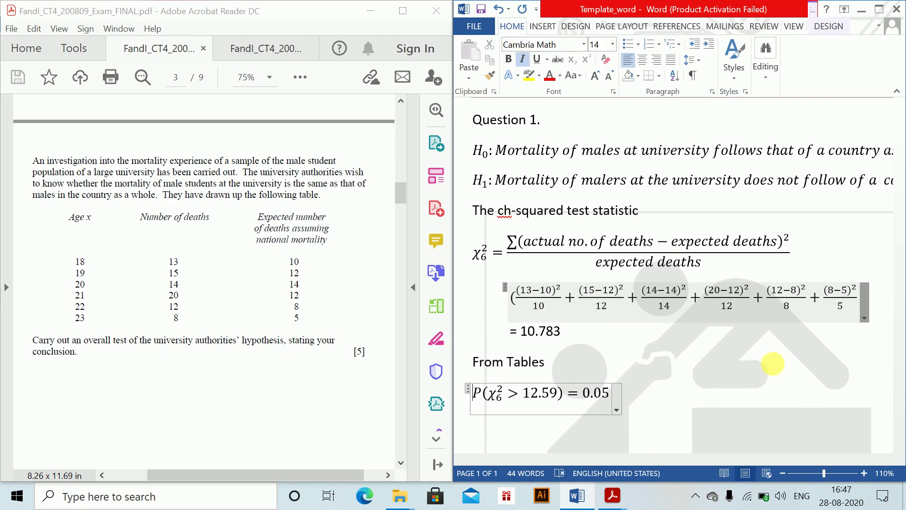
key(shift+Up)
key(shift+Down)
key(Left)
key(Right)
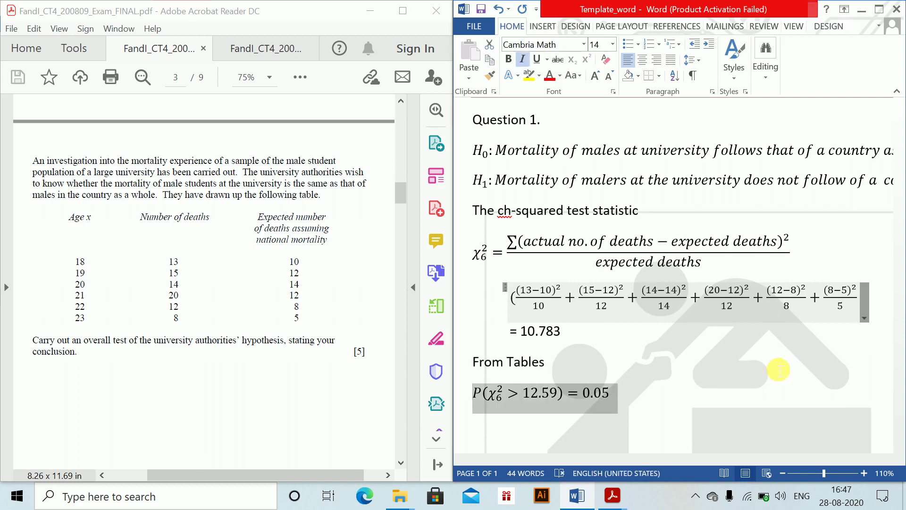
key(Down)
key(ctrl+v)
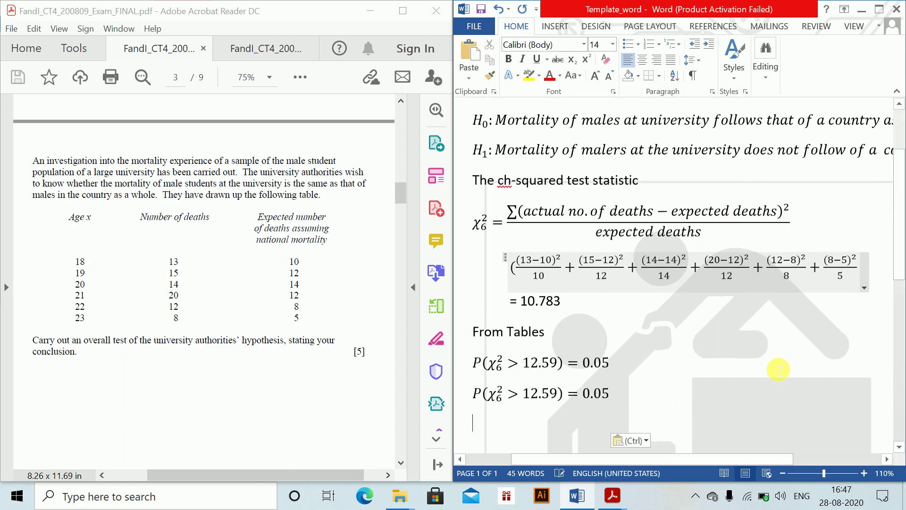
Replace the critical value in the duplicated probability equation with 10.64.
click(565, 393)
key(Left)
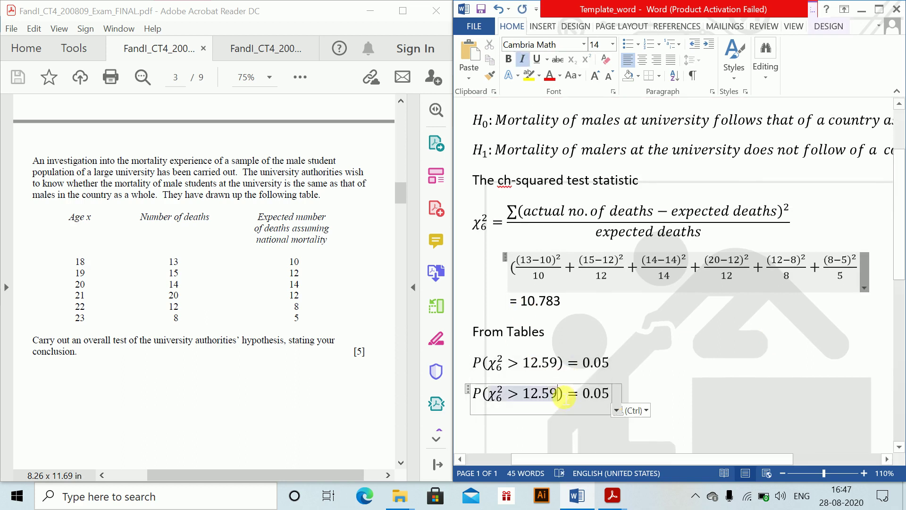
key(BackSpace)
key(BackSpace)
key(BackSpace)
key(BackSpace)
key(BackSpace)
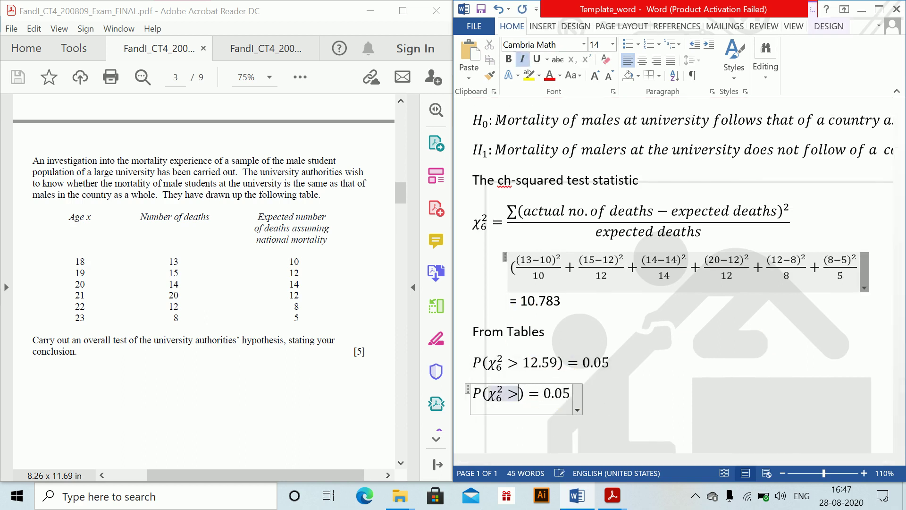
text(10.64)
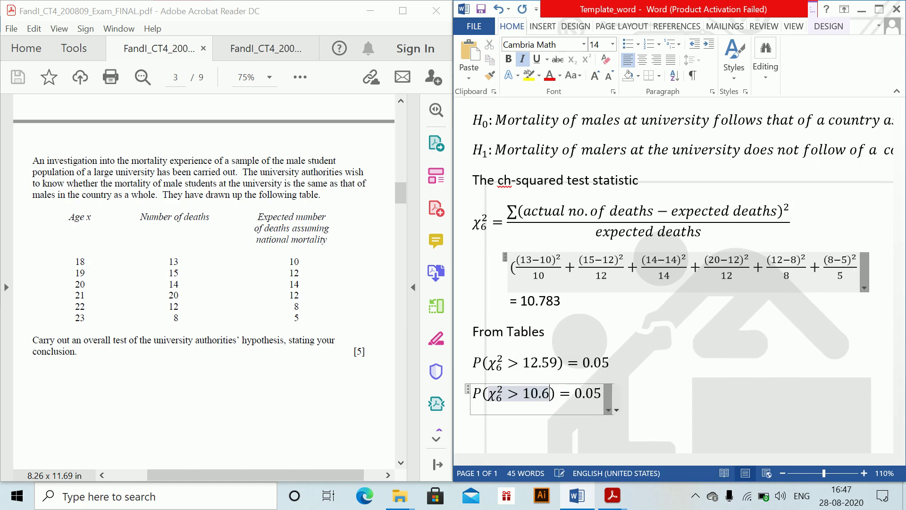
Set the probability on the right-hand side of the 10.64 equation to 0.1.
click(606, 401)
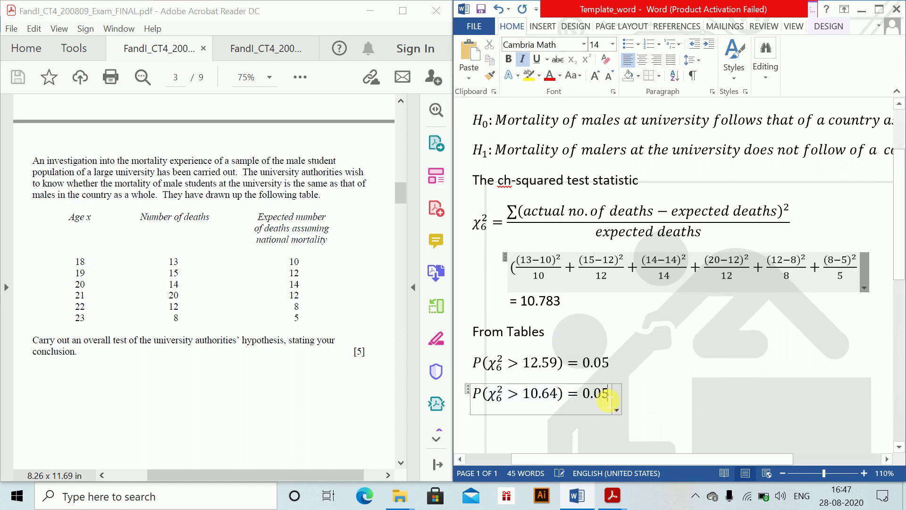
key(BackSpace)
key(BackSpace)
text(1)
click(644, 394)
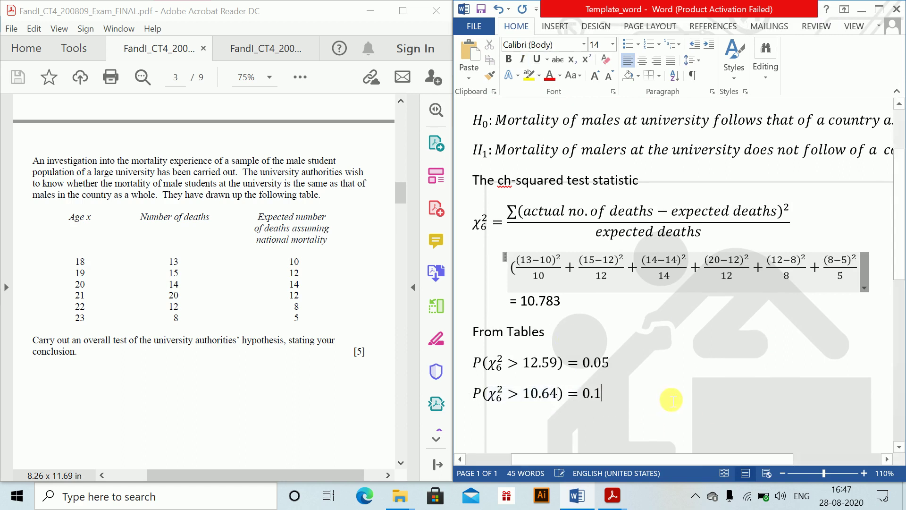
Write the conclusion: the probability lies between 0.05 and 0.1, more than 5%, hence insufficient evidence to reject the null hypothesis.
key(Return)
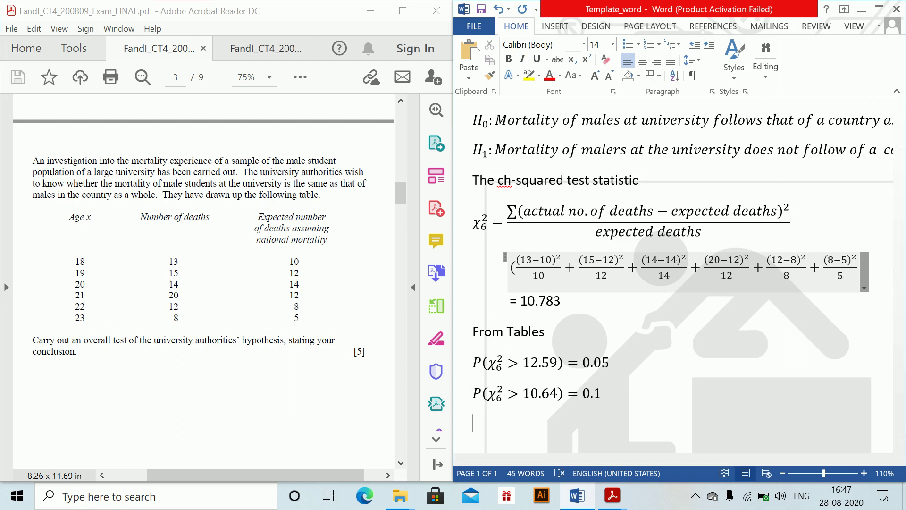
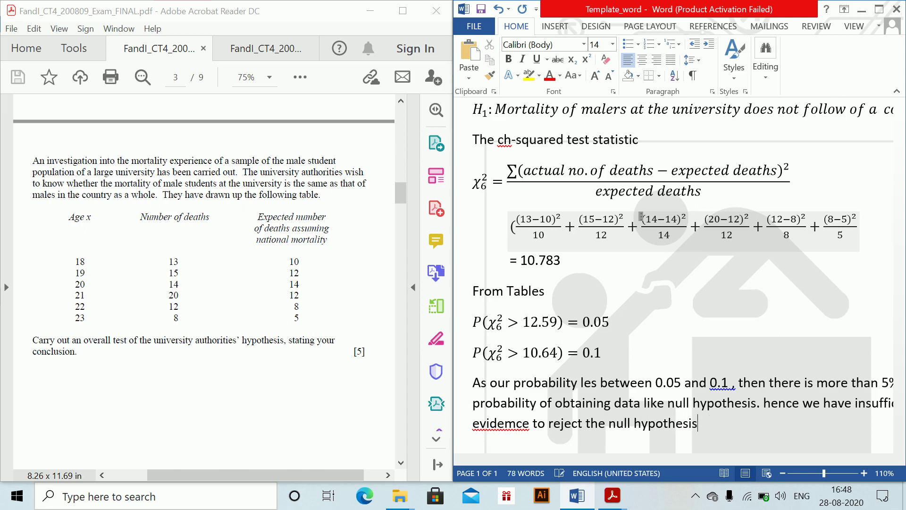
key(Return)
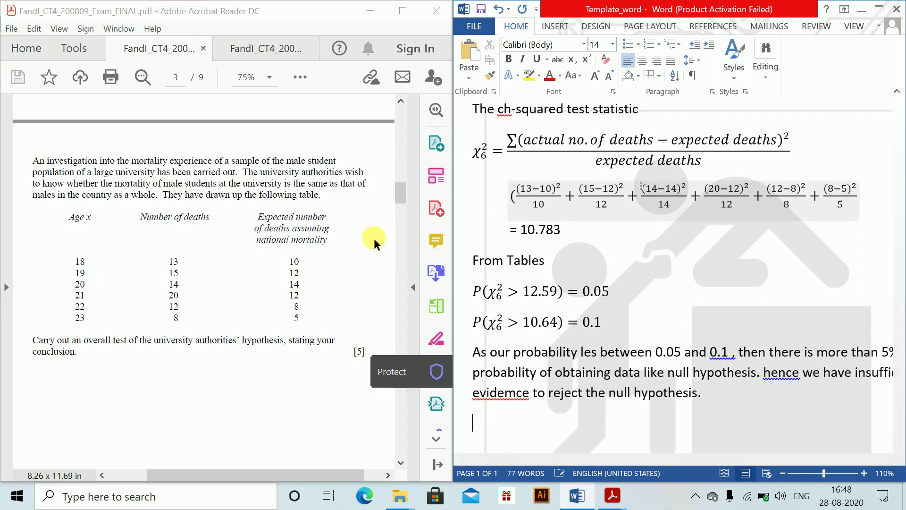
Add the heading "Question 2." at the start of the document's second page.
scroll(373, 238, down, 8)
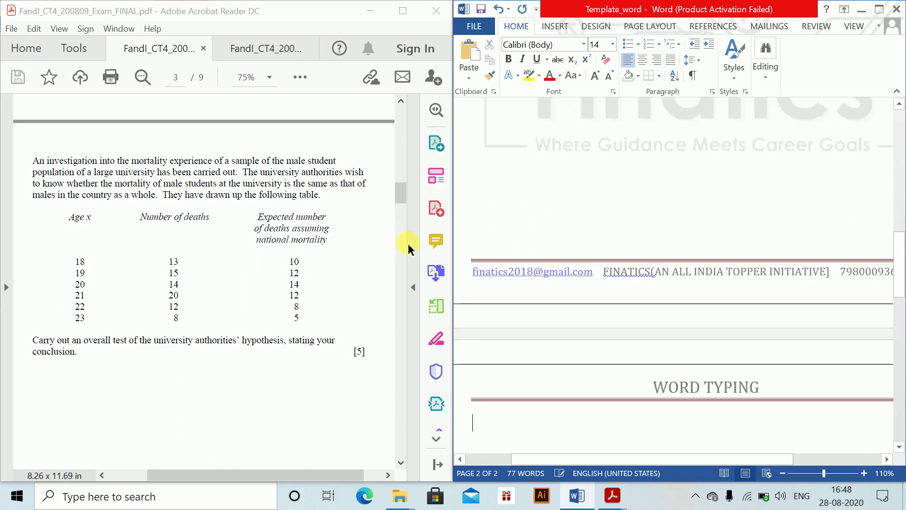
drag(901, 257, 896, 336)
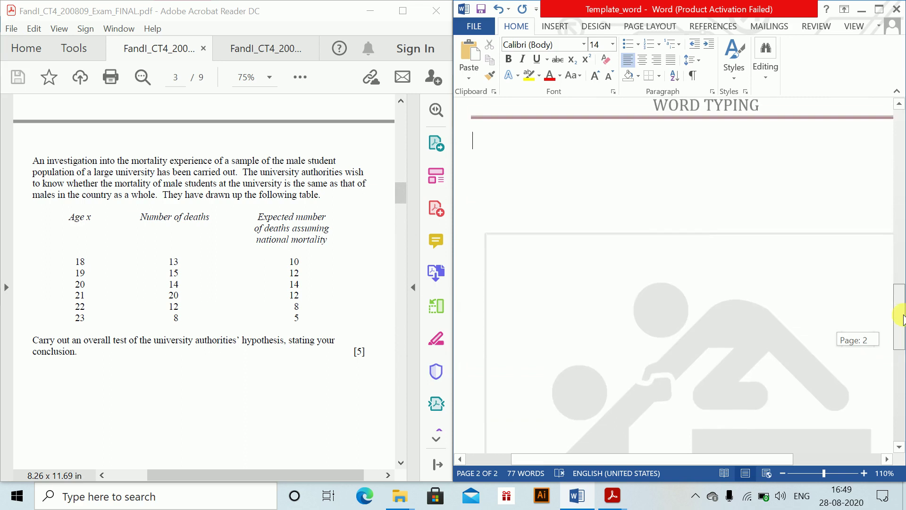
text(Question 2.)
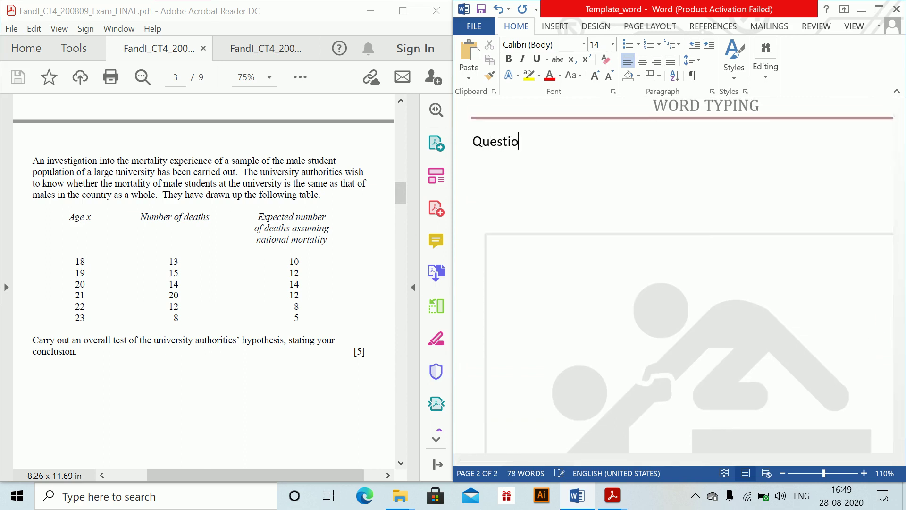
Switch to FandI_CT4_200909_Exam_FINAL.pdf in Acrobat Reader and read question 10 on mortality in a hazardous occupation.
click(257, 51)
scroll(181, 183, right, 3)
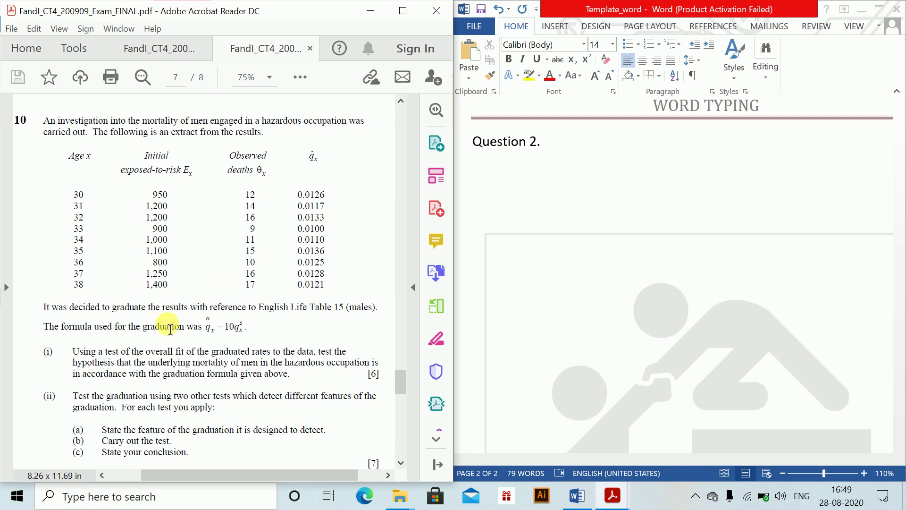
scroll(186, 273, down, 1)
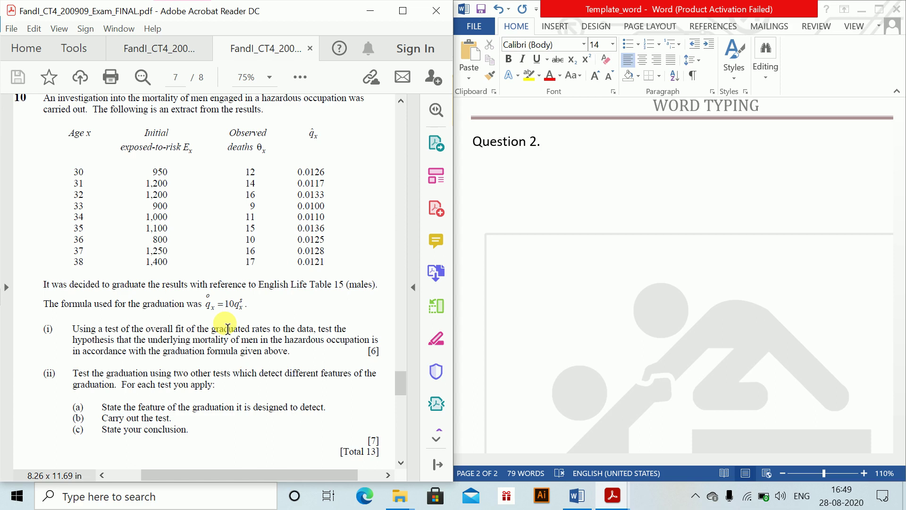
Switch to Word and insert the equation "H_0: The underlying mortality of men in hazardous occupation is in accordance with" under "Question 2.".
click(541, 175)
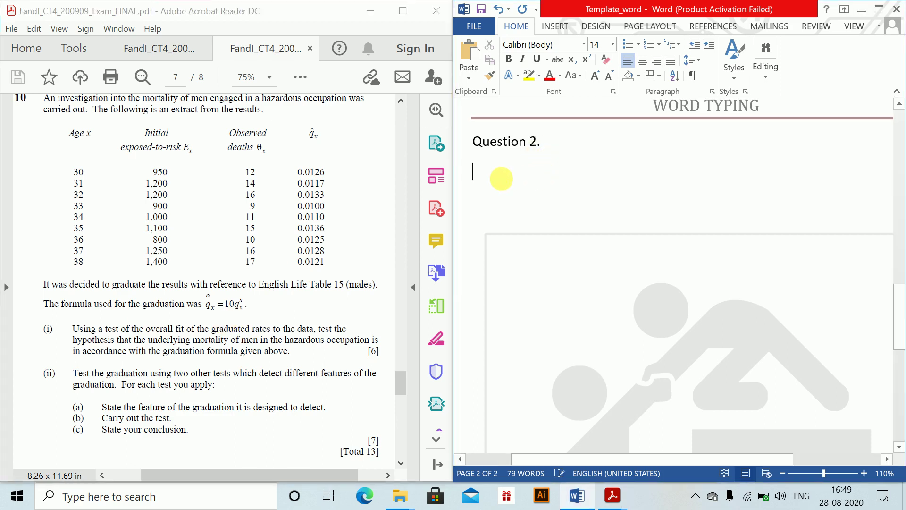
key(alt+equal)
text(H_0:)
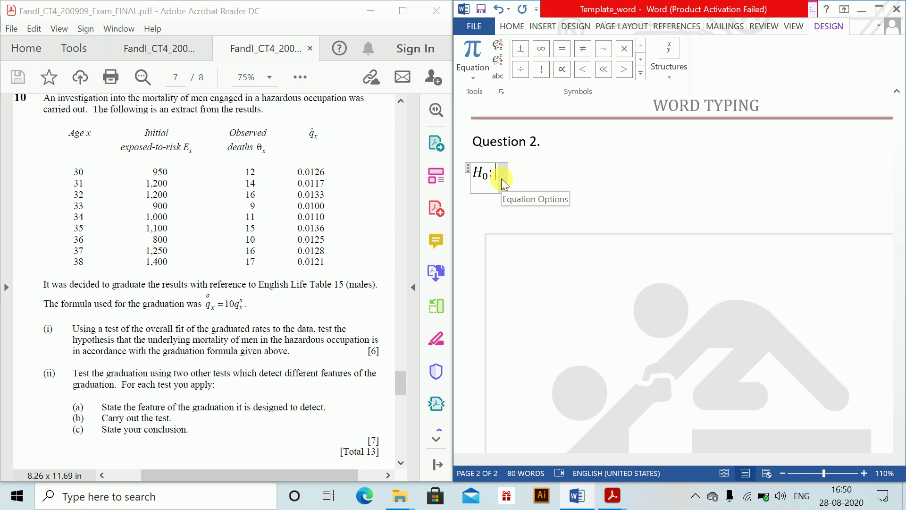
text( The underlying mortality of )
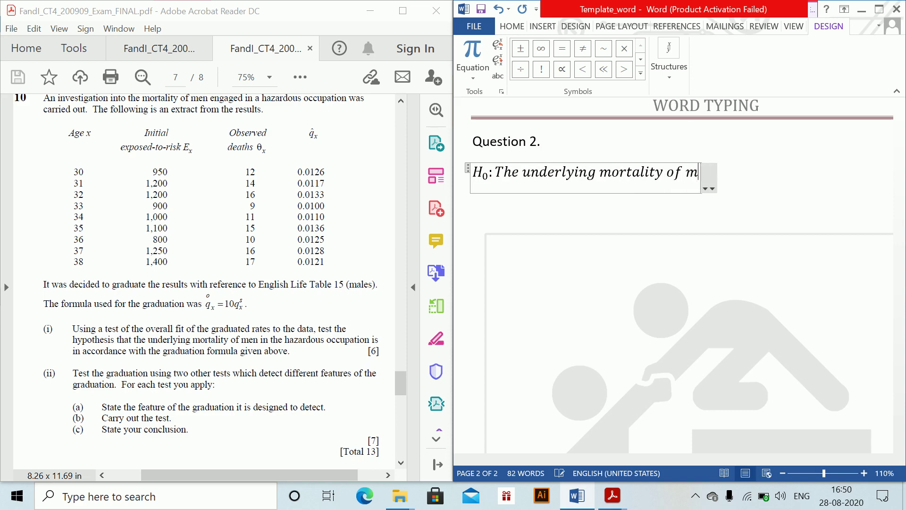
text(men in ha)
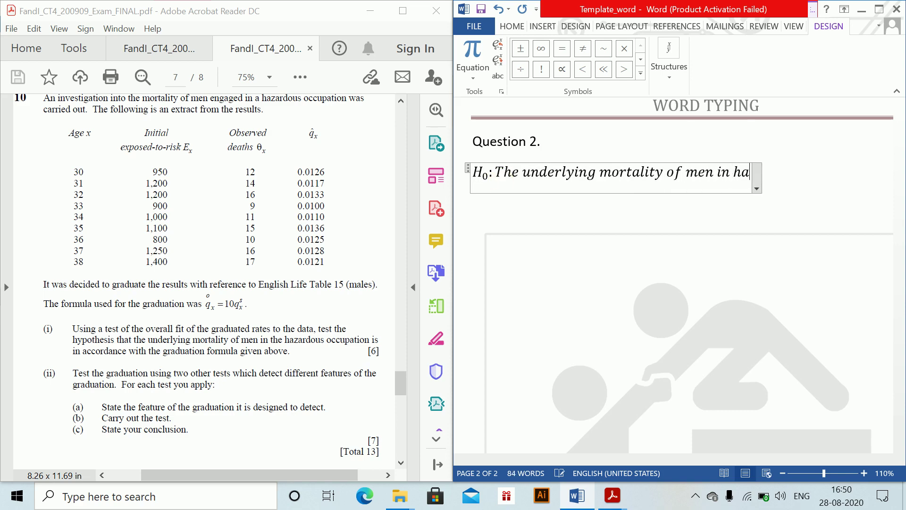
text(zardous c)
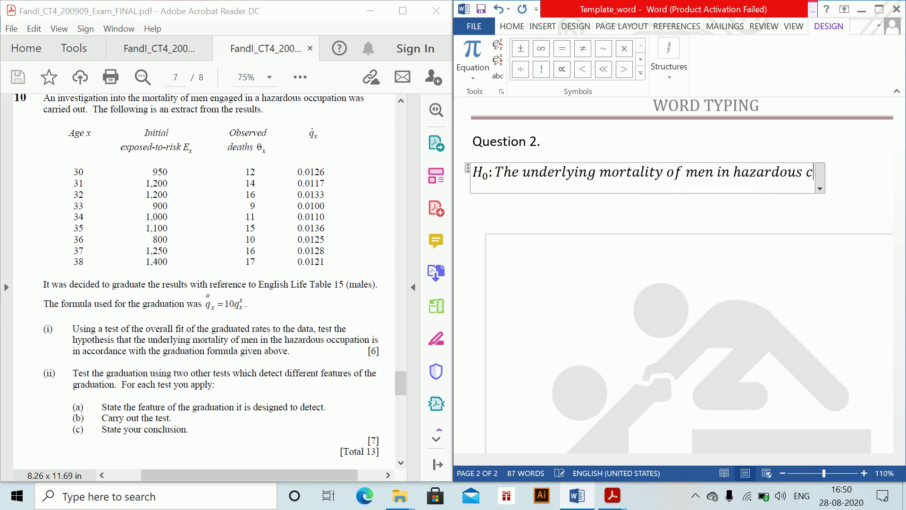
key(BackSpace)
text(occupation )
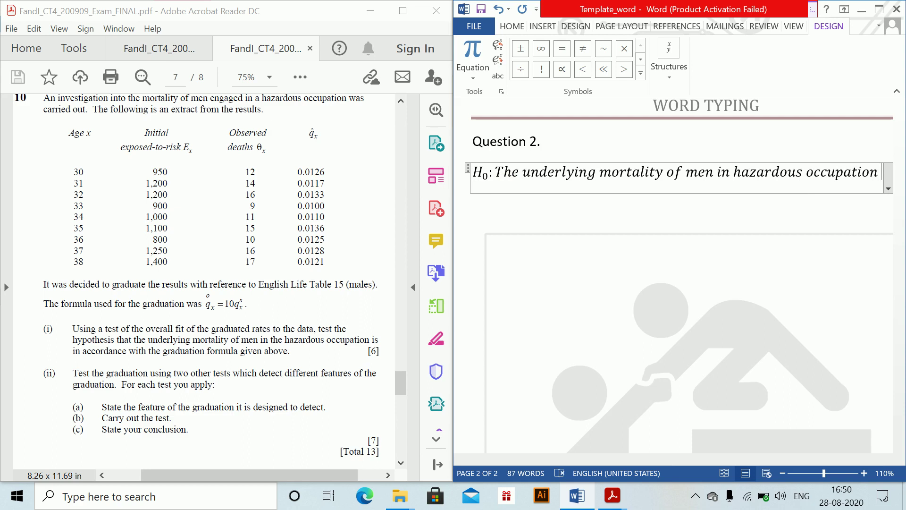
text(is in acco)
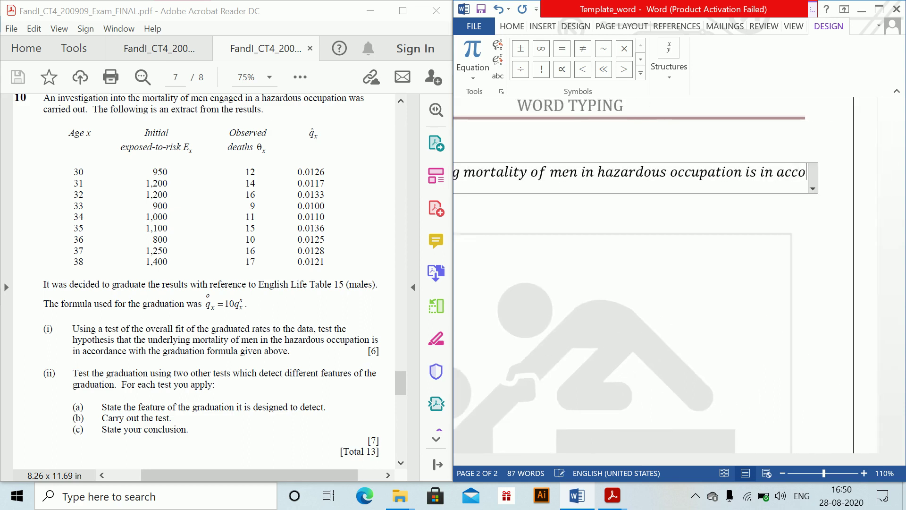
text(rdance wit)
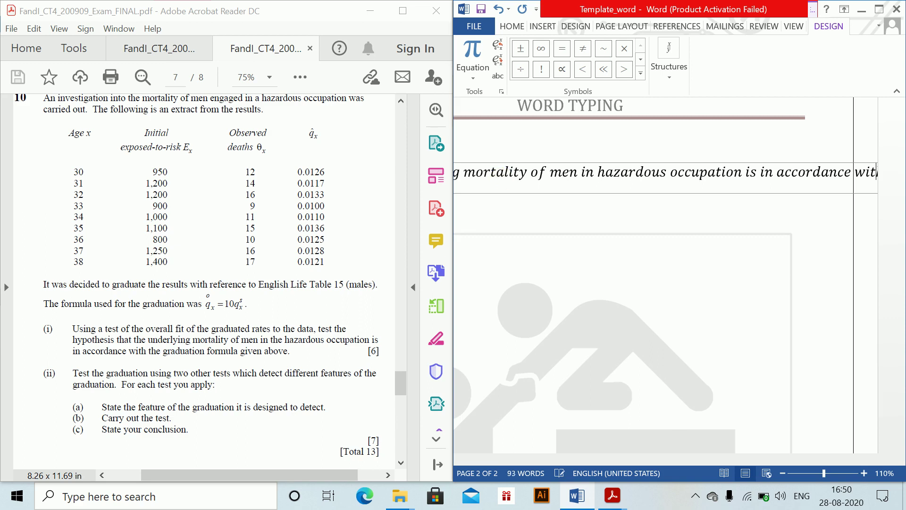
Break the H_0 statement before "with" and complete its second line as "with graduation formula".
click(682, 172)
drag(629, 458, 718, 458)
click(852, 174)
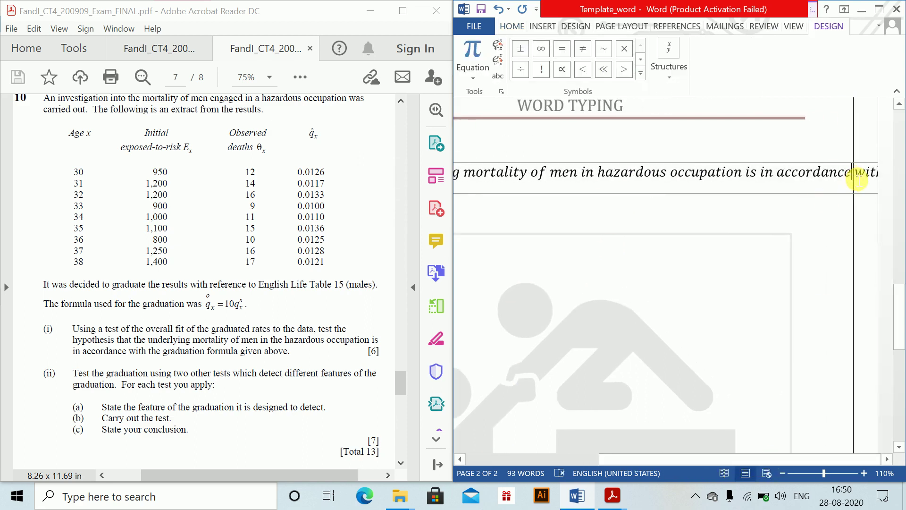
key(Return)
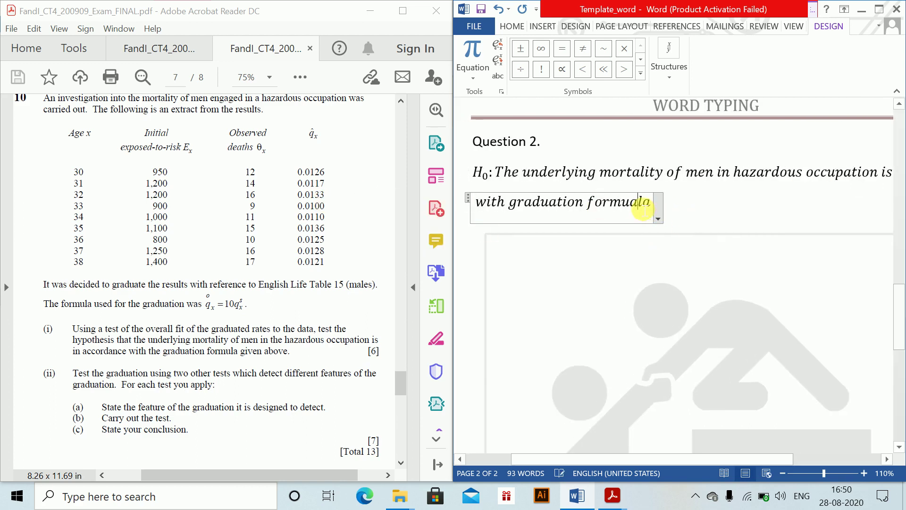
key(BackSpace)
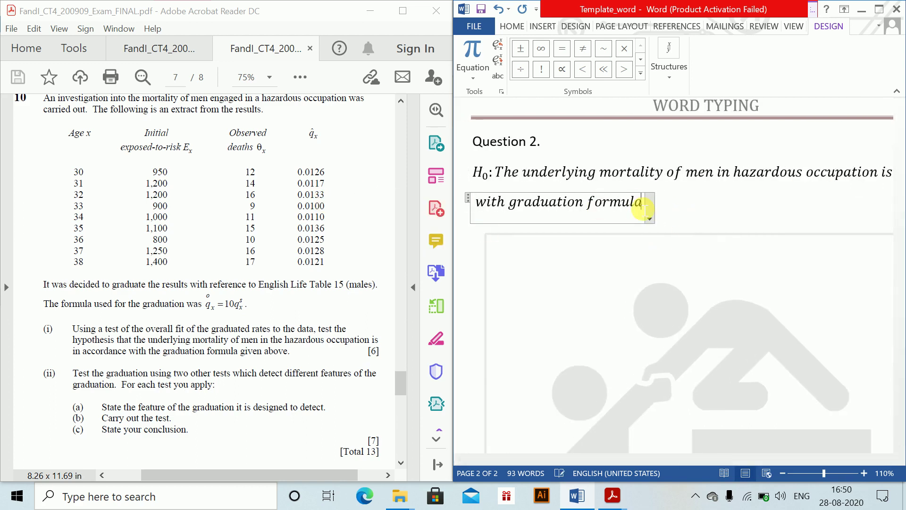
Insert an equation starting "H_1:" below H_0 and copy the two-line H_0 statement into it.
key(Down)
key(alt+equal)
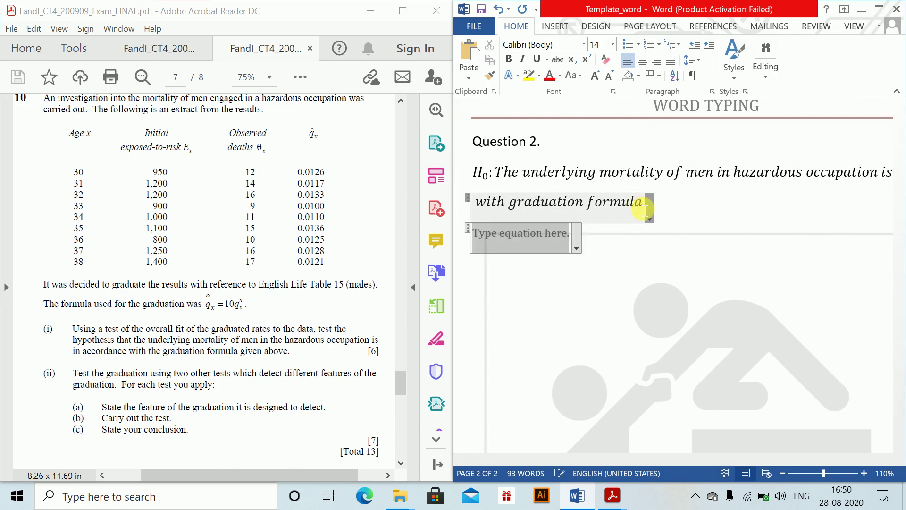
text(H)
text(_1 :)
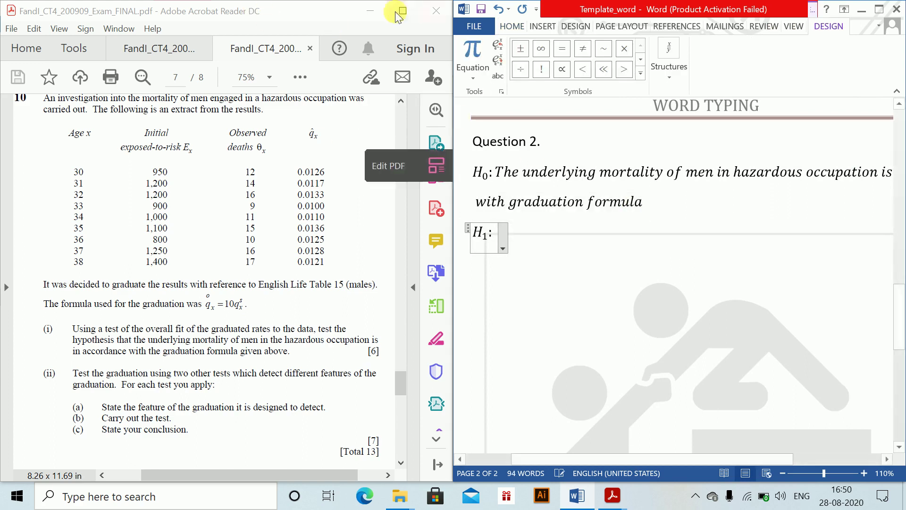
click(501, 170)
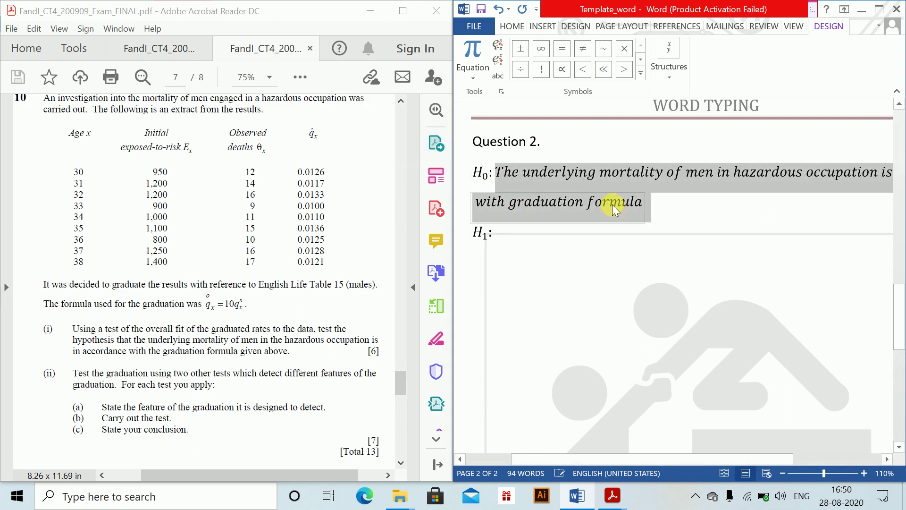
click(561, 244)
text(The underlying mortality of men in hazardous occupation is with graduation formula)
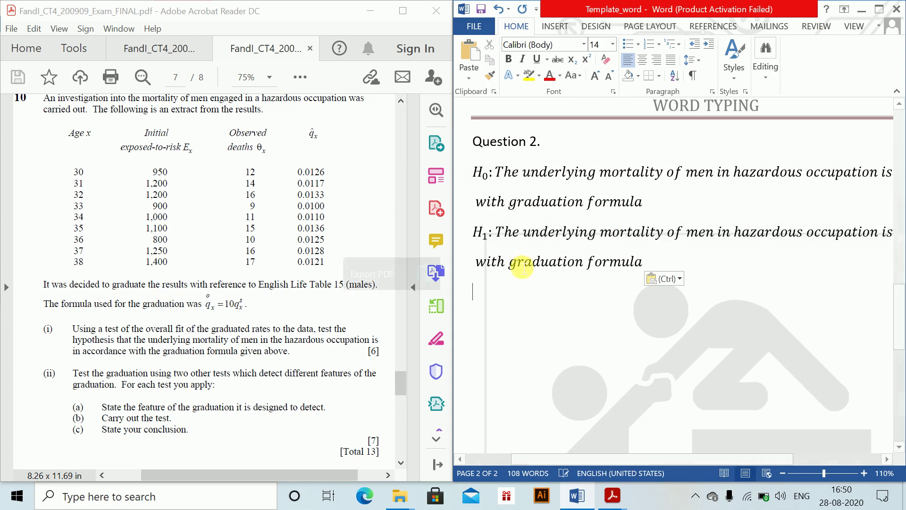
Insert "not" before "in accordance" in the H_1 statement.
click(675, 454)
drag(675, 454, 762, 454)
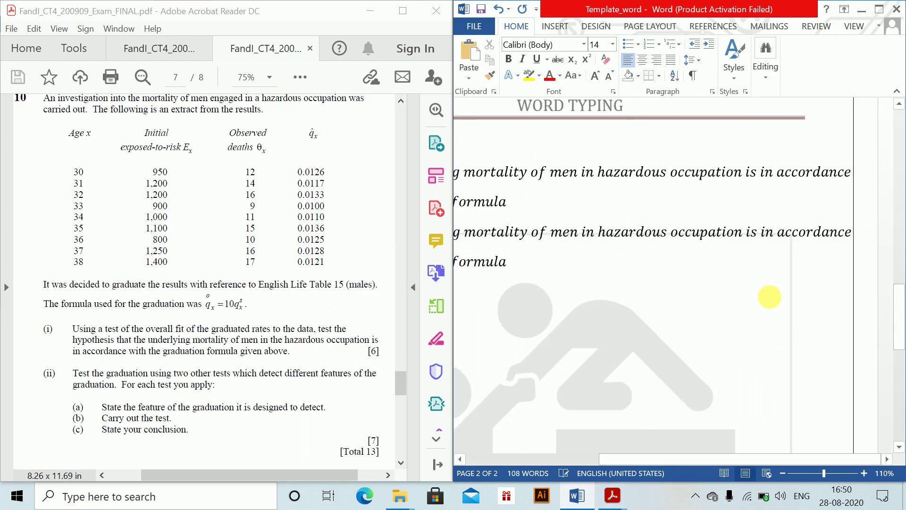
click(761, 232)
text(not)
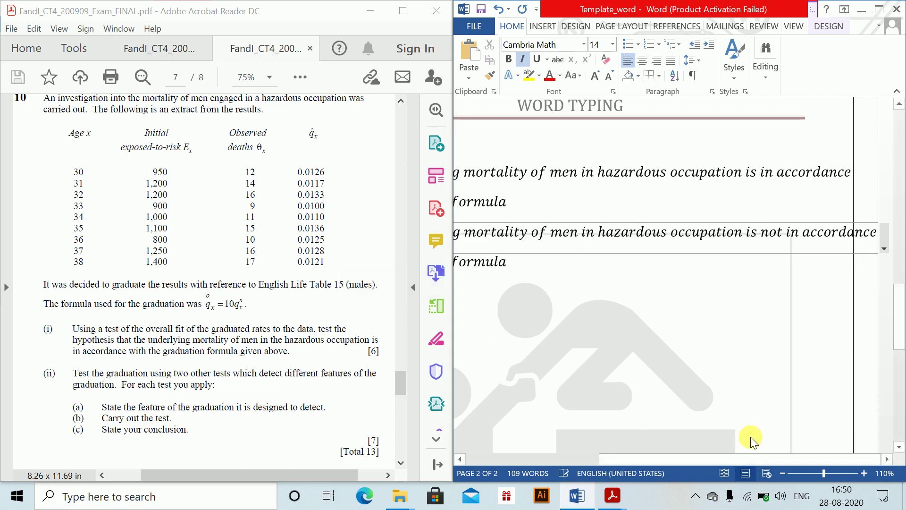
Insert an equation reading "χ^2 good nes sof fit" below the H_1 statement.
scroll(743, 456, left, 5)
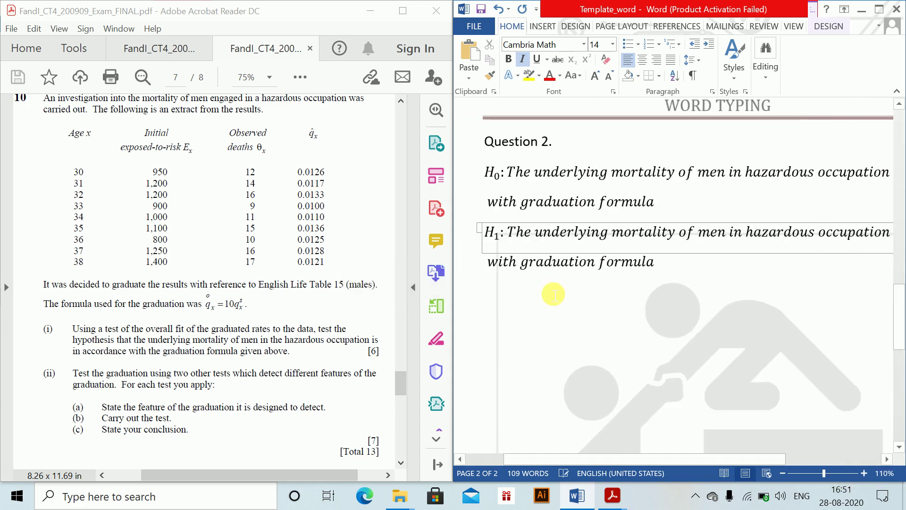
click(654, 293)
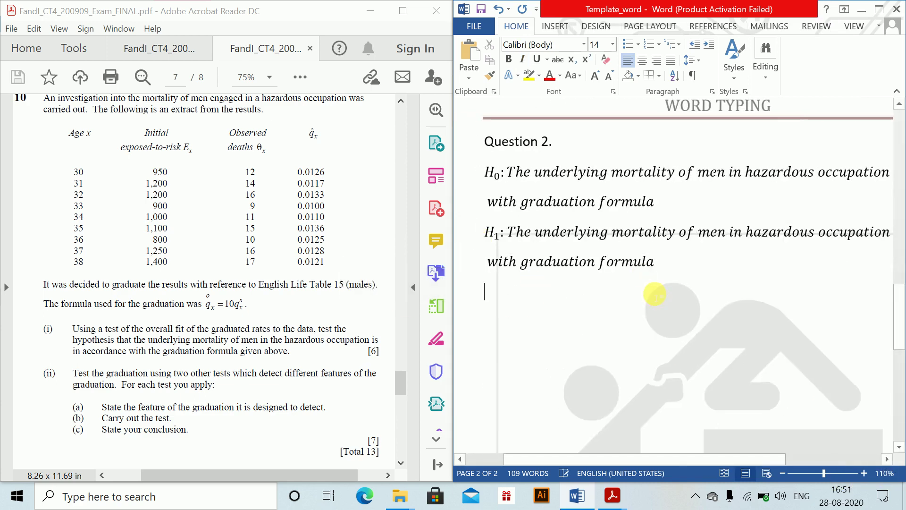
ctrl+scroll(654, 294, down, 1)
ctrl+scroll(725, 282, down, 1)
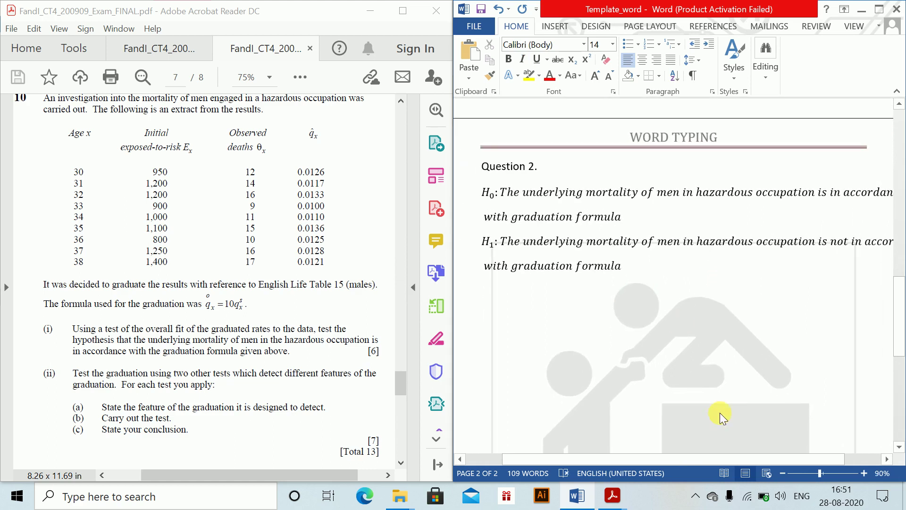
drag(684, 462, 693, 460)
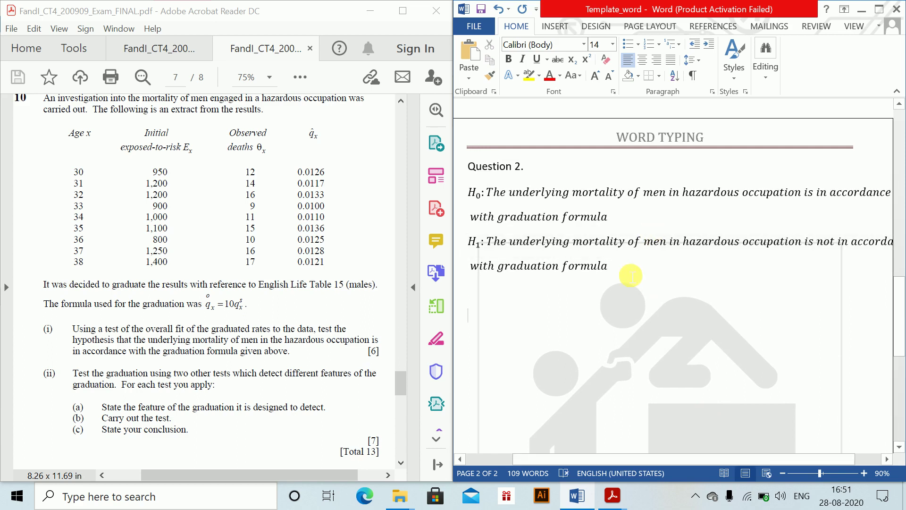
key(alt+equal)
text(\chi ^)
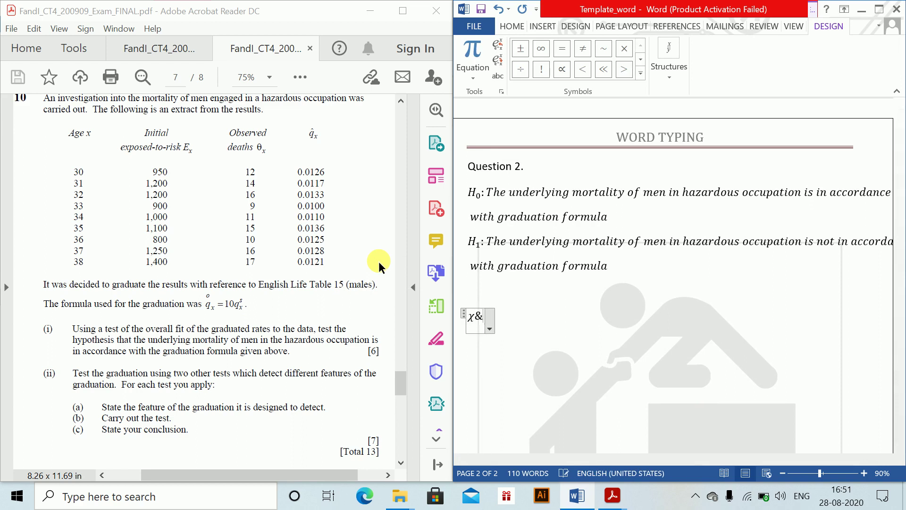
text(2 )
text( good)
text( nes sof fi)
text(t)
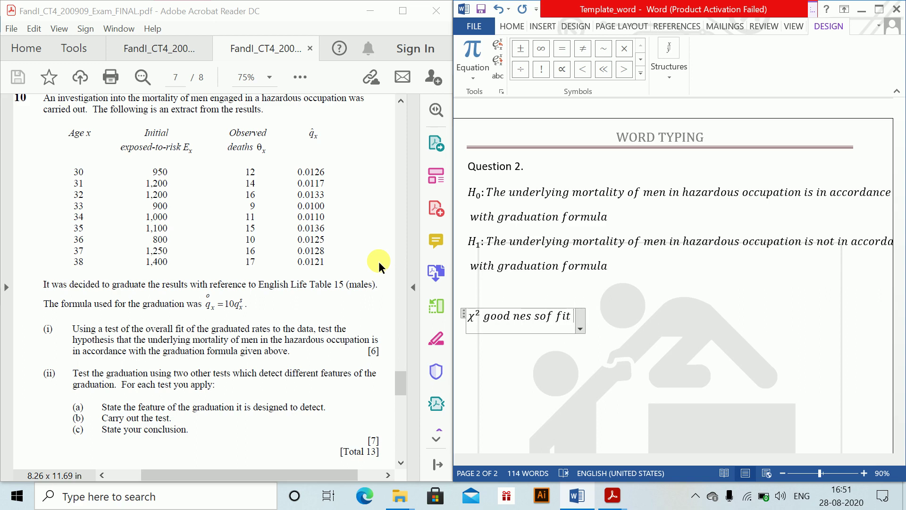
Correct "good nes" to "goodness" in the χ^2 equation so it reads "χ^2 goodness sof fit".
key(Left)
key(Left)
key(Left)
key(Left)
key(Left)
key(Left)
key(Left)
key(BackSpace)
text(n)
key(Delete)
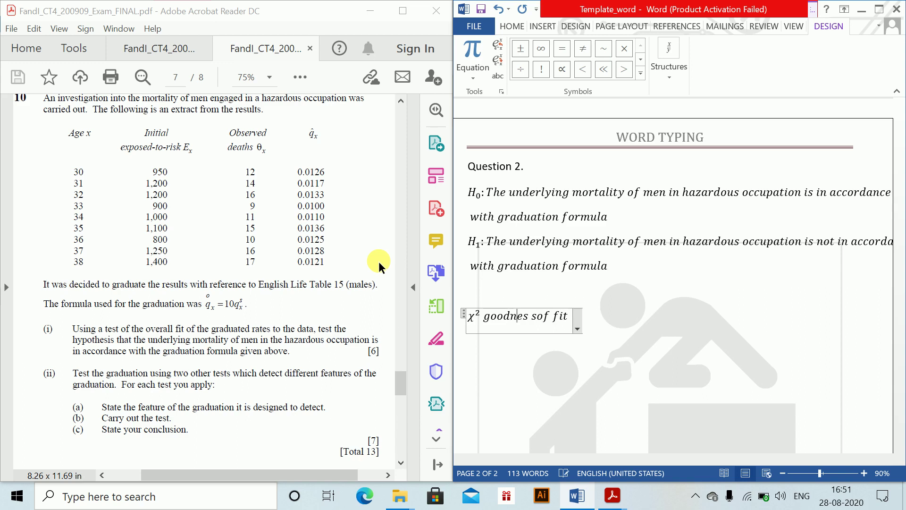
text(s)
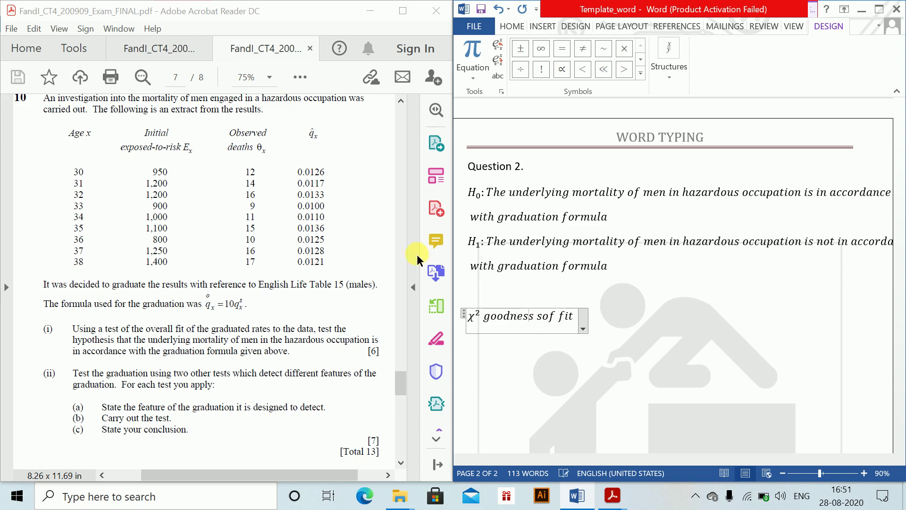
Start a new equation below the χ^2 line with "Z_x^2 =" and the numerator θ_x − E_x q̇_x in parentheses.
click(613, 317)
key(Return)
key(alt+equal)
text(Z)
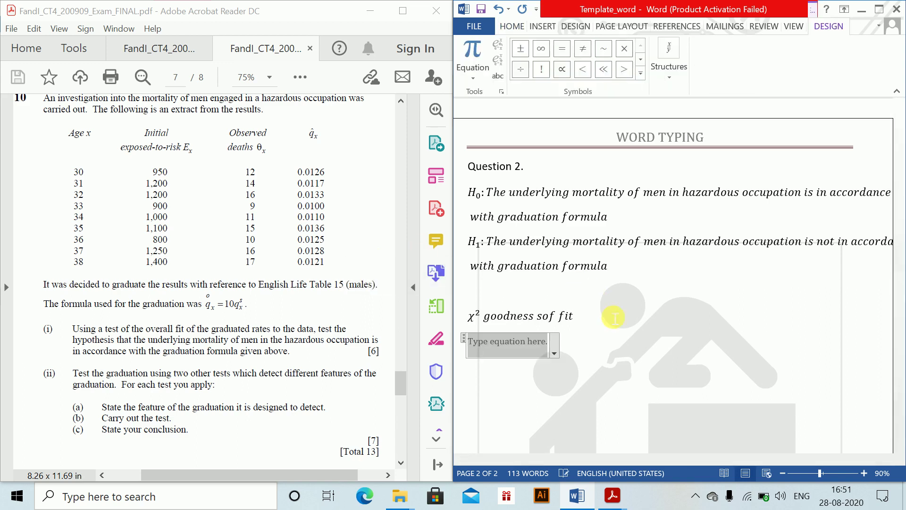
text(_x^2 )
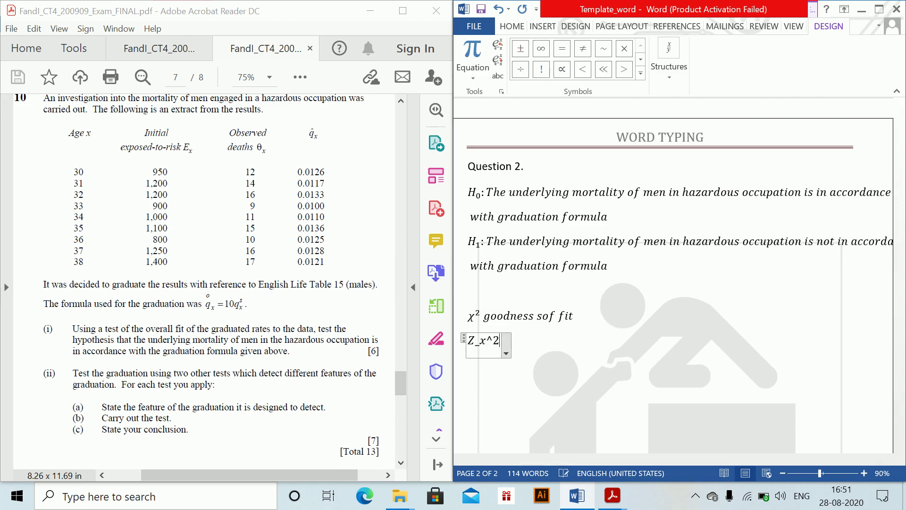
text(=)
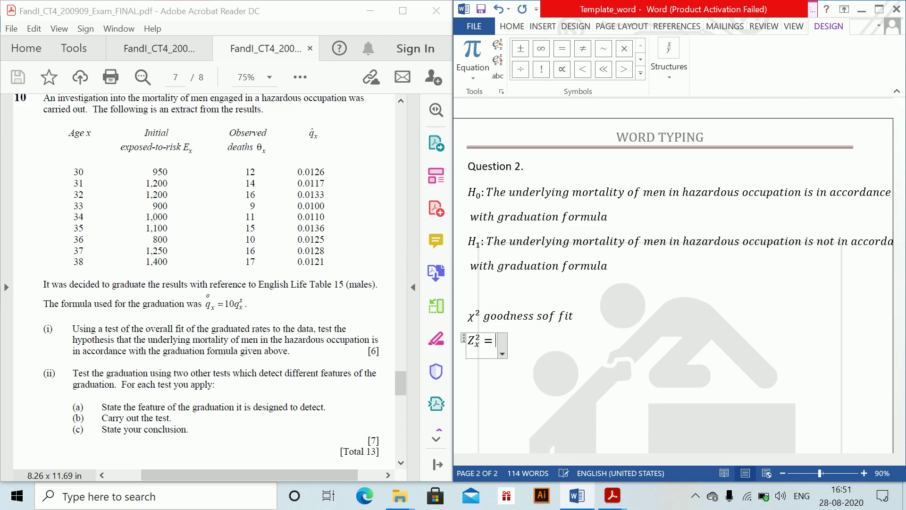
text((\theta _x)
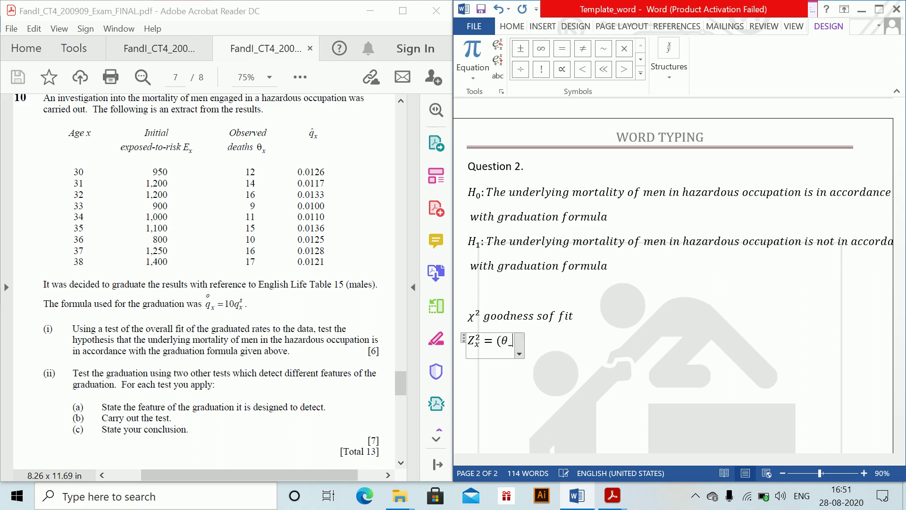
text( -)
text(E_x)
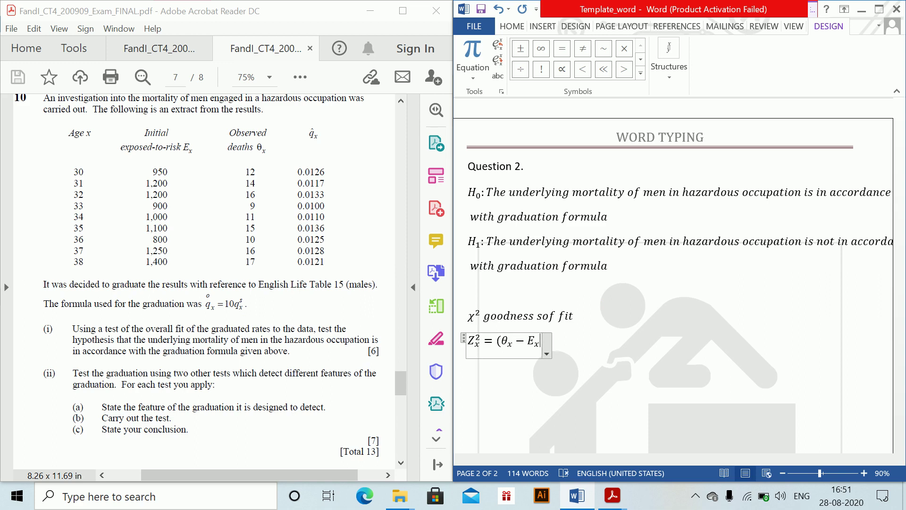
text(q\dot )
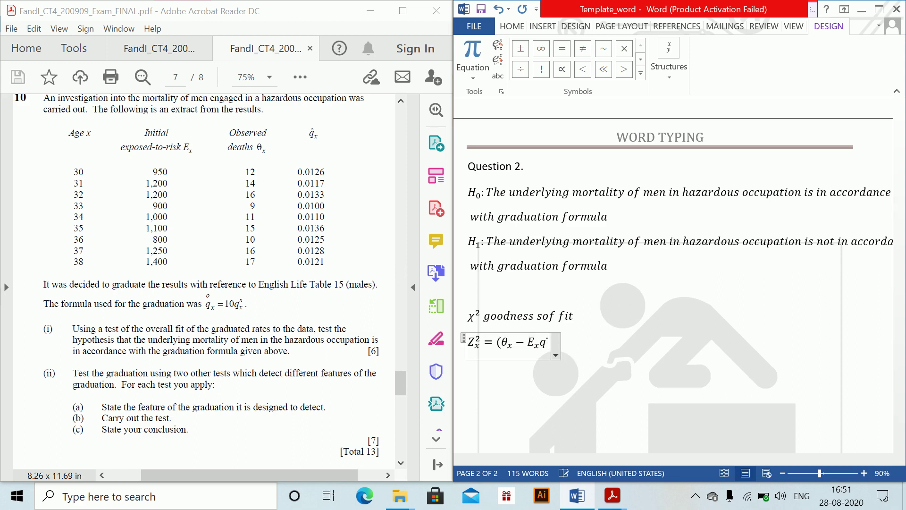
text( _x )
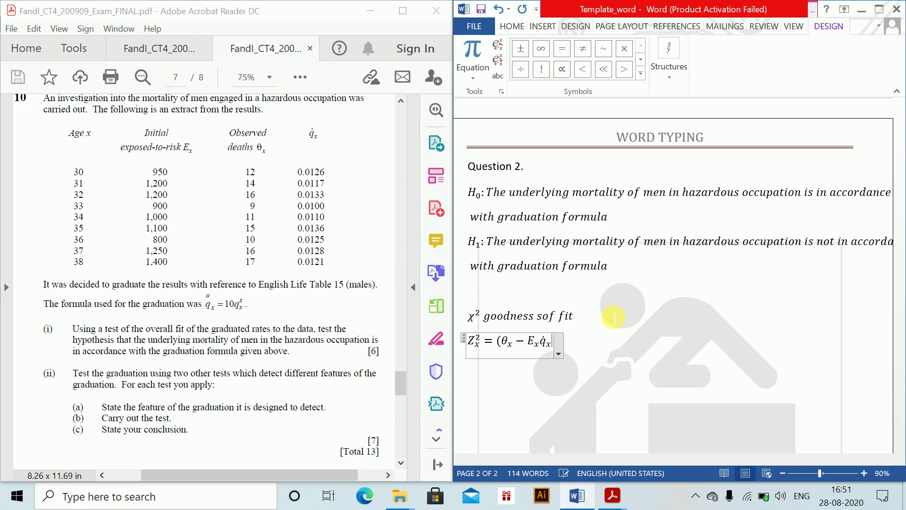
Complete the Z_x^2 equation as a fraction with the denominator √(E_x q̇_x(1 − q̇_x)).
text()/\sqrt)
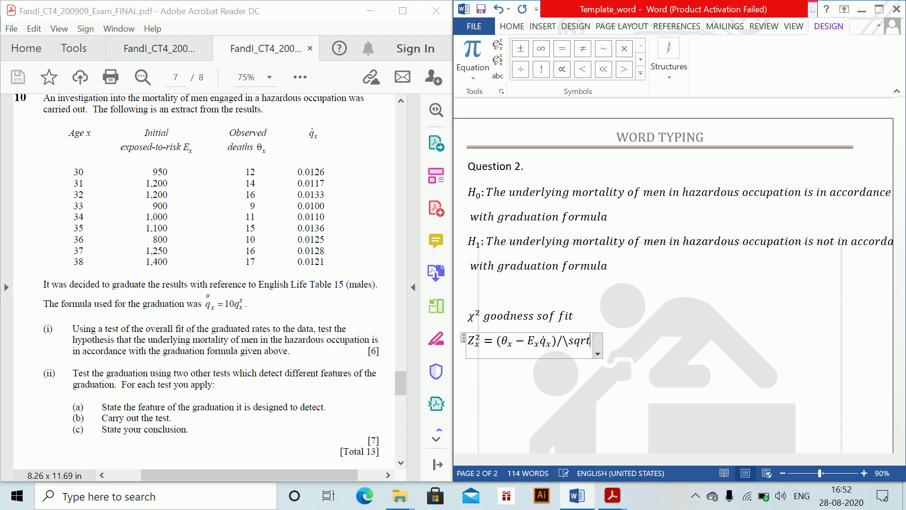
text(()
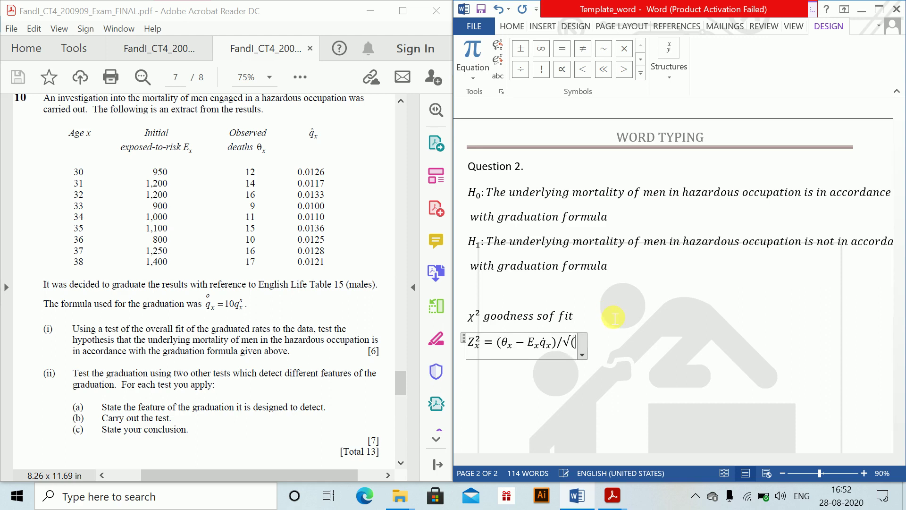
text(E_xq\dot )
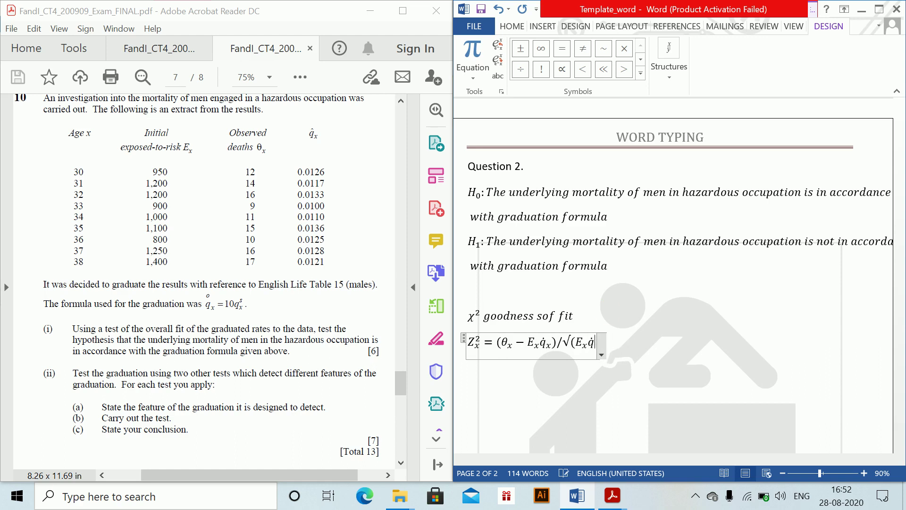
text(x))
key(BackSpace)
key(BackSpace)
text(_x)
text(()
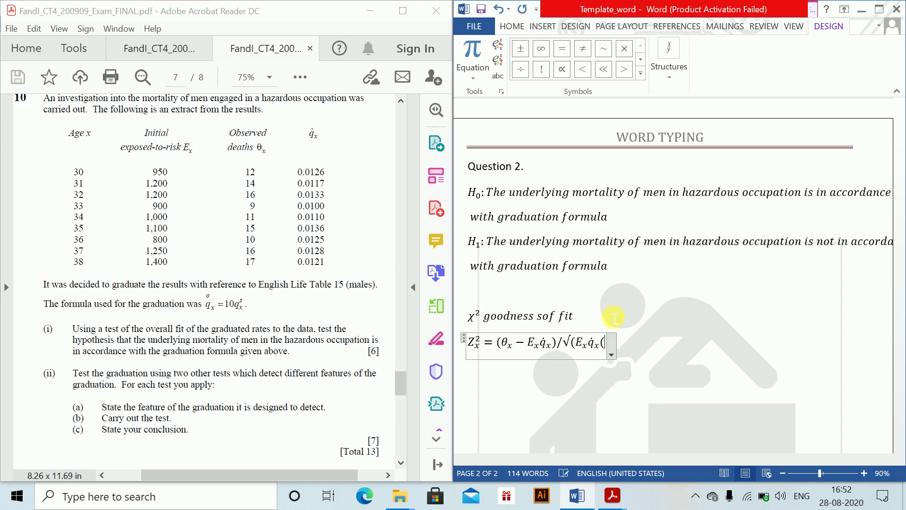
text(1-q\d)
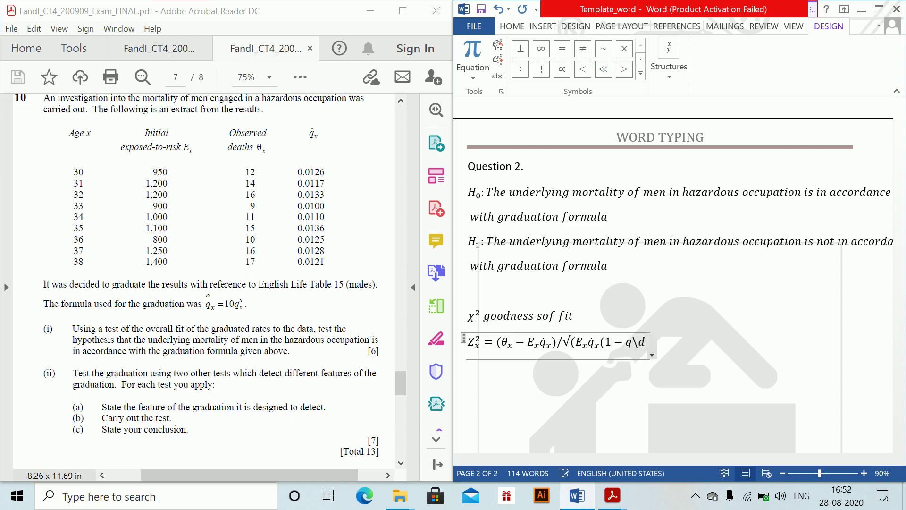
text(ot _x)))
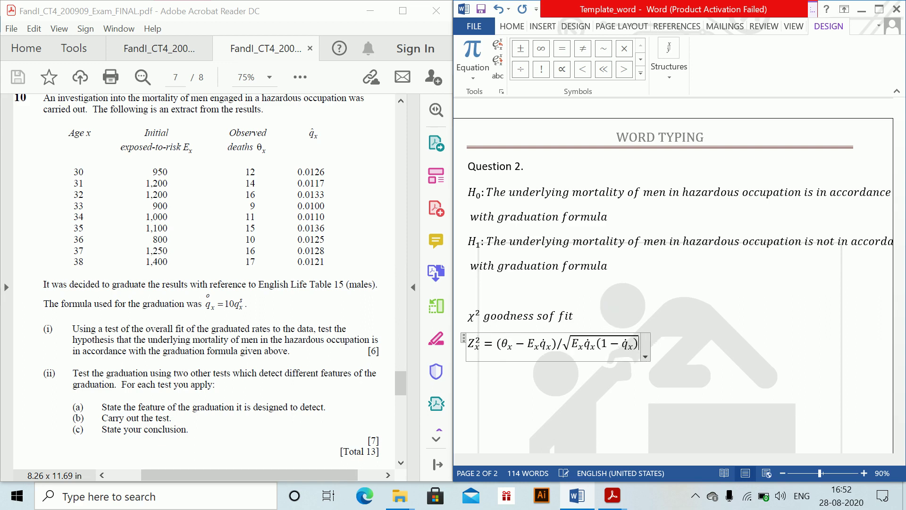
click(639, 377)
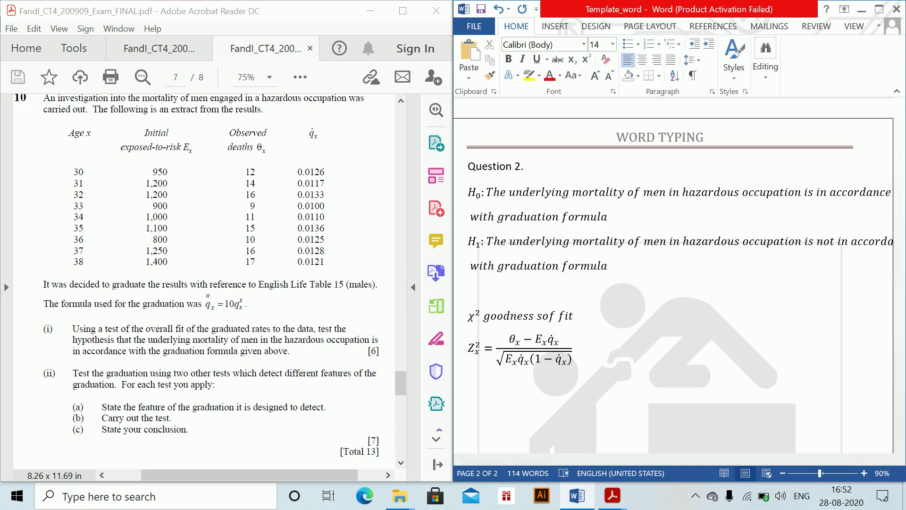
Write "Since graduated rates are small:" below the Z_x^2 equation and paste a copy of that equation underneath.
text(Since graduated rates are small:)
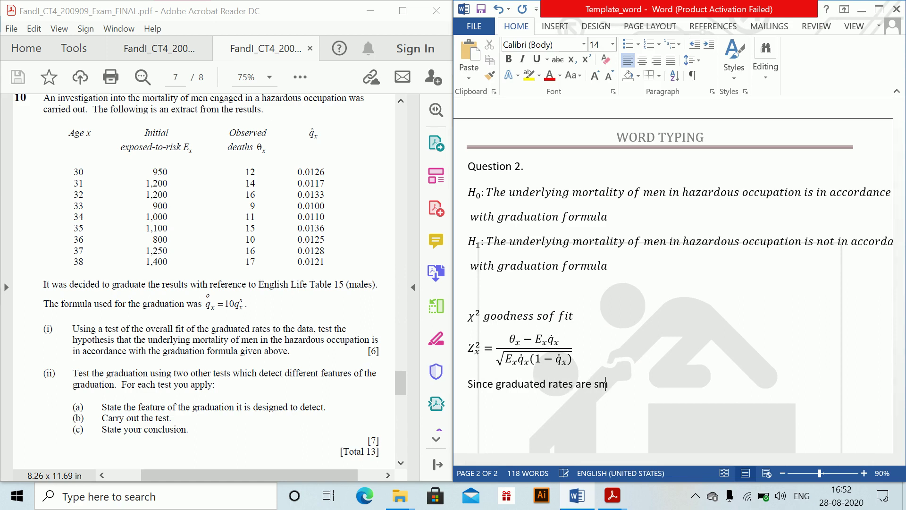
click(479, 363)
key(ctrl+c)
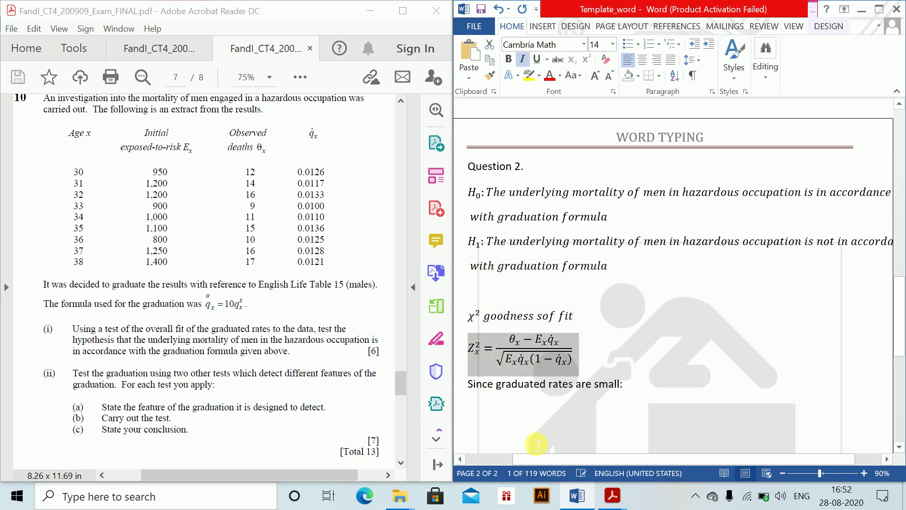
click(495, 411)
key(ctrl+v)
Remove the factor (1 − q̇_x) from the copied equation's denominator and add new lines below it.
click(562, 405)
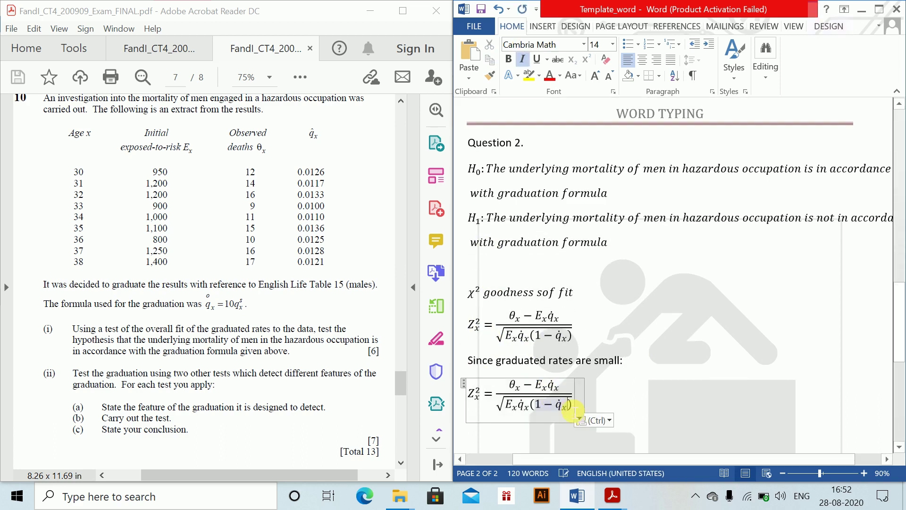
key(BackSpace)
key(BackSpace)
key(BackSpace)
key(BackSpace)
key(BackSpace)
key(BackSpace)
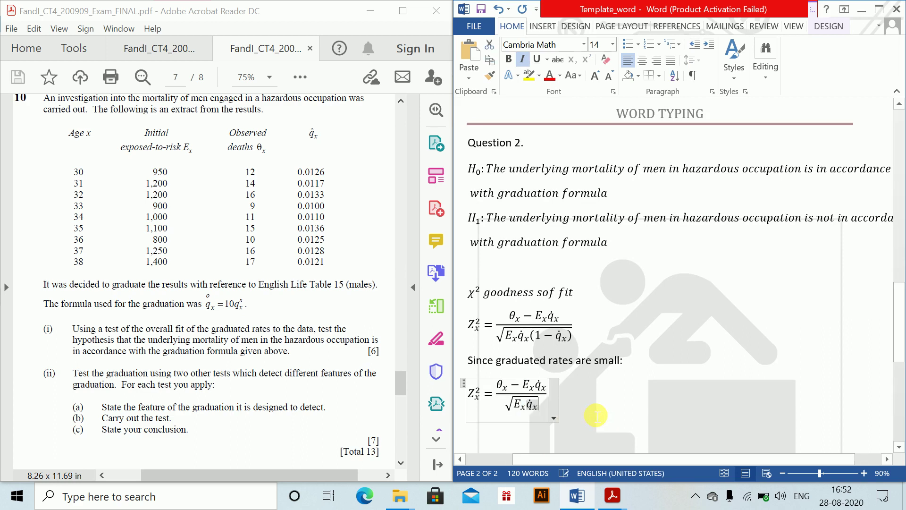
click(672, 415)
key(Return)
key(Return)
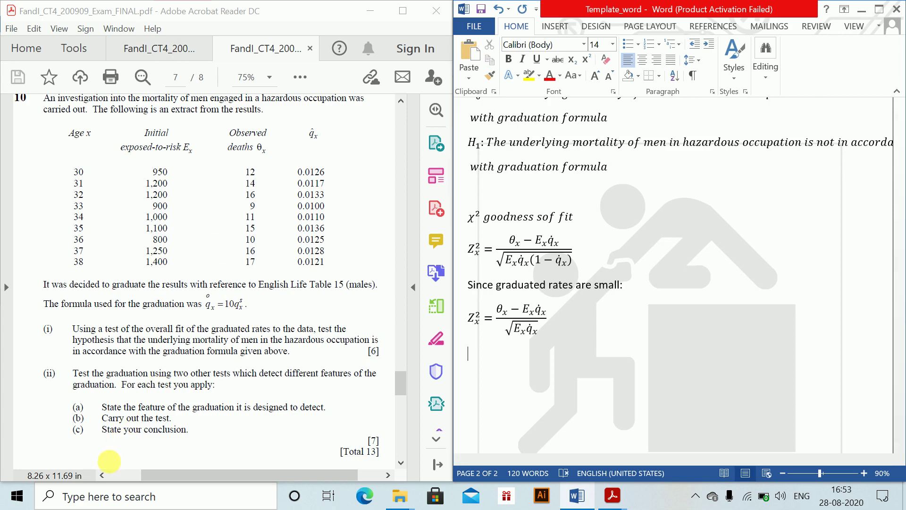
Launch Excel 2013, dismiss the activation wizard and create a blank workbook.
click(16, 493)
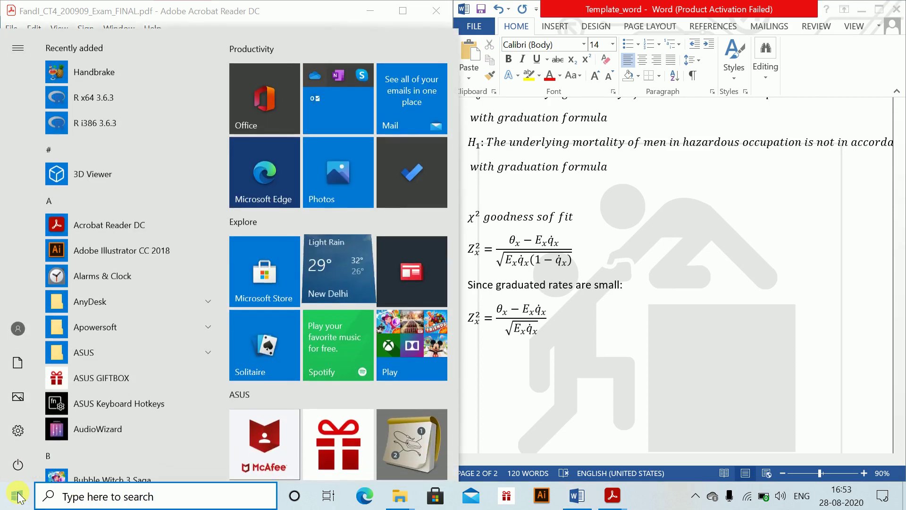
text(Exc)
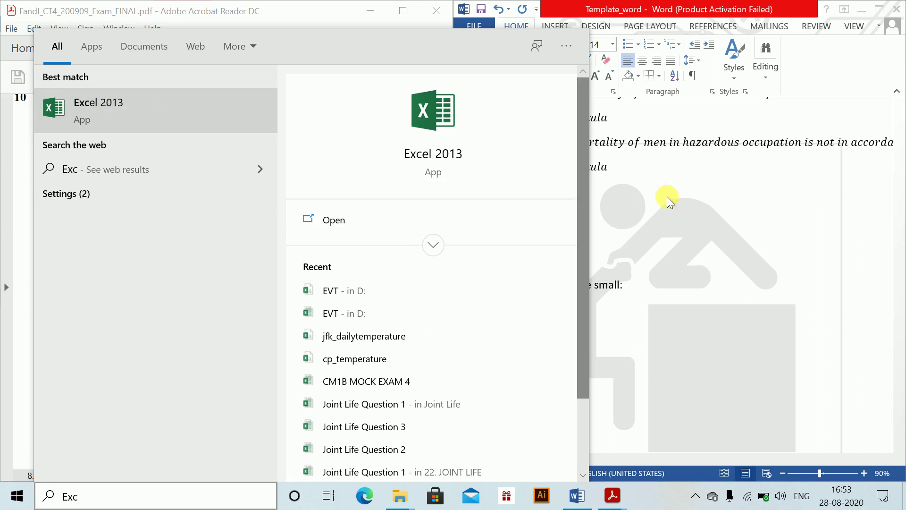
click(456, 156)
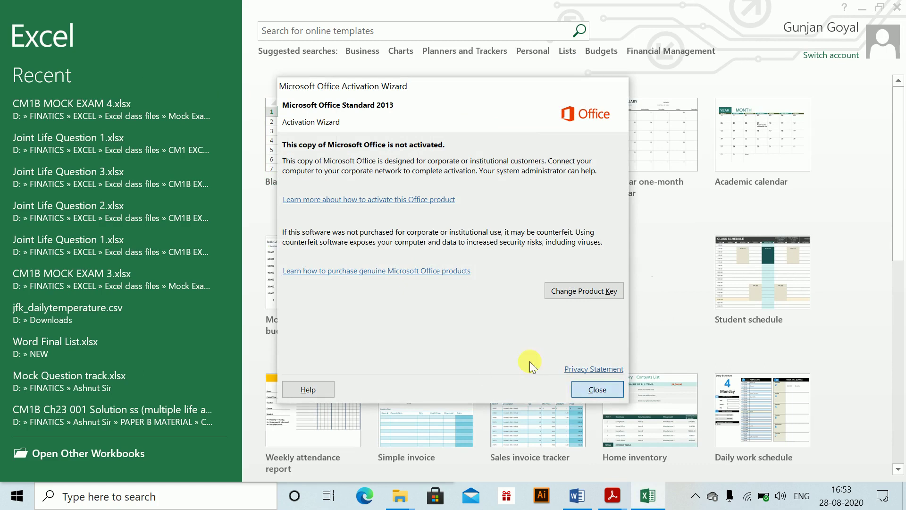
click(592, 387)
click(329, 177)
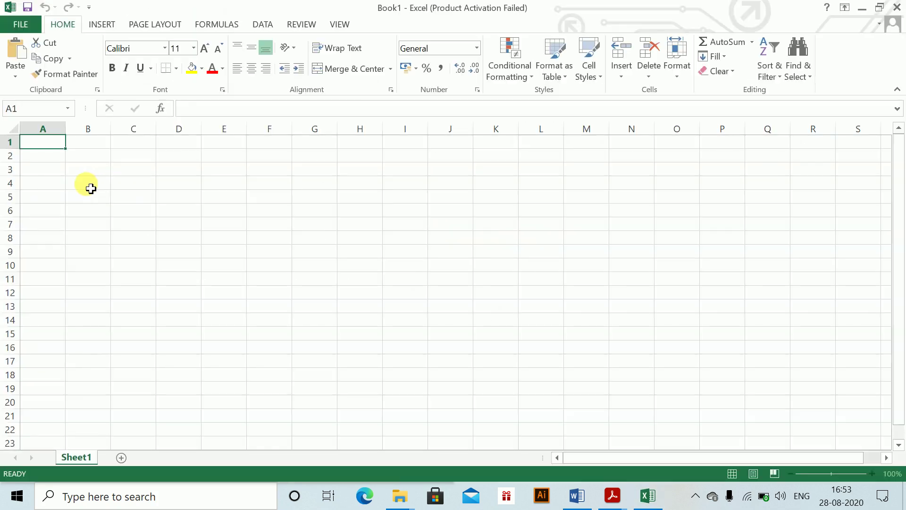
Enter the ages 30 in A2 and 31 in A3, and the formula =A3+1 in A4.
click(52, 169)
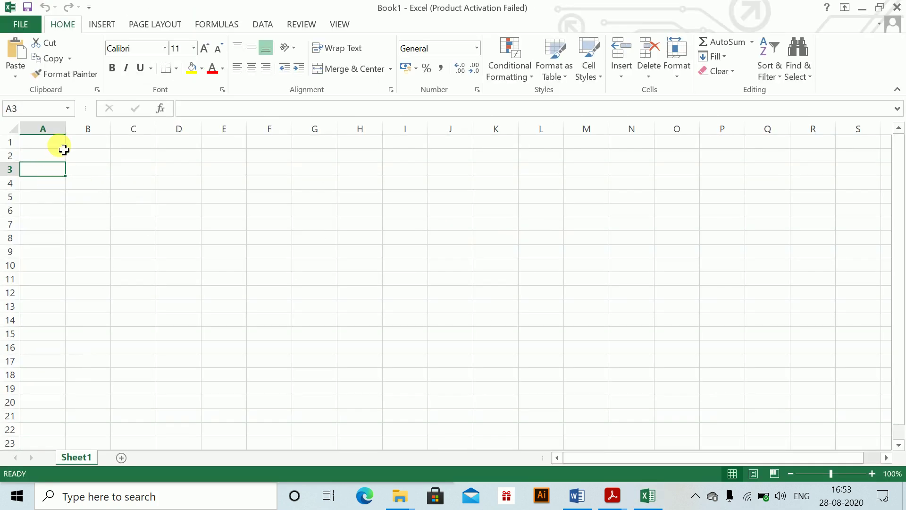
click(48, 152)
text(30)
key(Return)
text(31)
key(Return)
text(=)
click(35, 171)
text(+1)
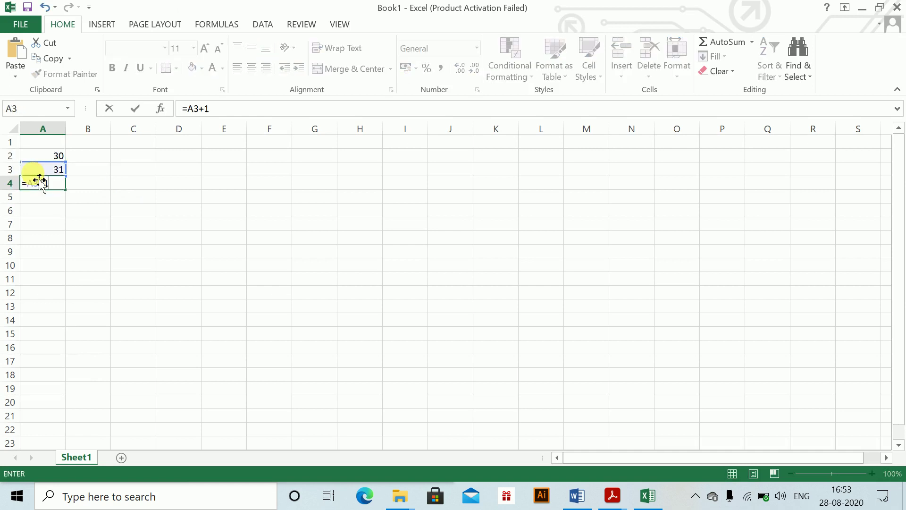
key(ctrl+Return)
Fill the age formula from A4 down to A13.
key(shift+Down)
key(shift+Down)
key(shift+Down)
key(shift+Down)
key(shift+Down)
key(shift+Down)
key(shift+Down)
key(shift+Down)
key(shift+Down)
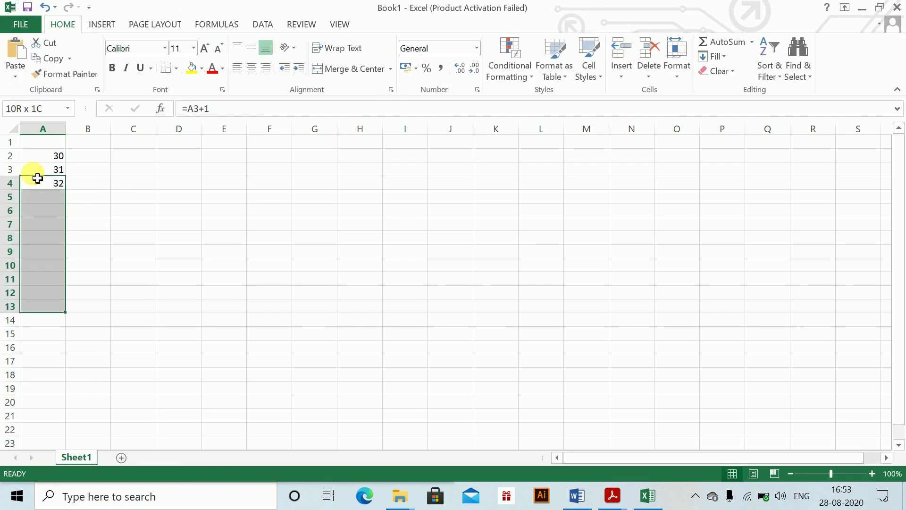
key(ctrl+d)
key(Down)
key(Down)
key(Down)
key(Down)
key(Down)
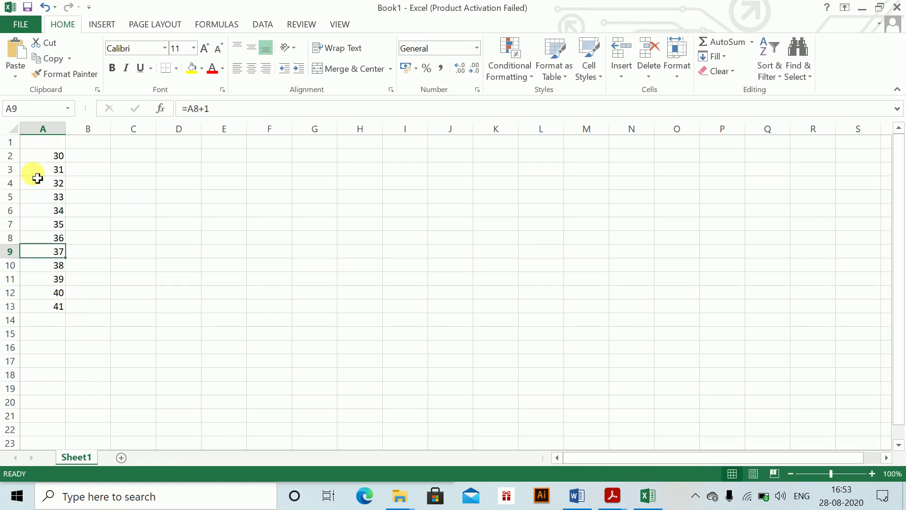
Delete the surplus ages in A11:A13 so the list ends at 38.
key(Down)
key(Down)
key(shift+Down)
key(Delete)
key(Down)
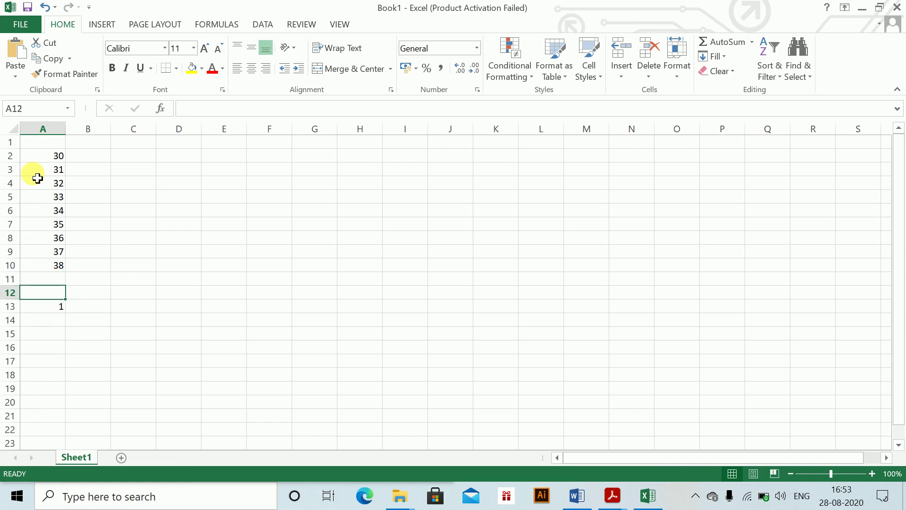
key(Down)
key(Delete)
Enter the observed deaths 12, 14, 16 and 9 in cells B2 to B5.
key(ctrl+Up)
key(ctrl+Up)
key(Right)
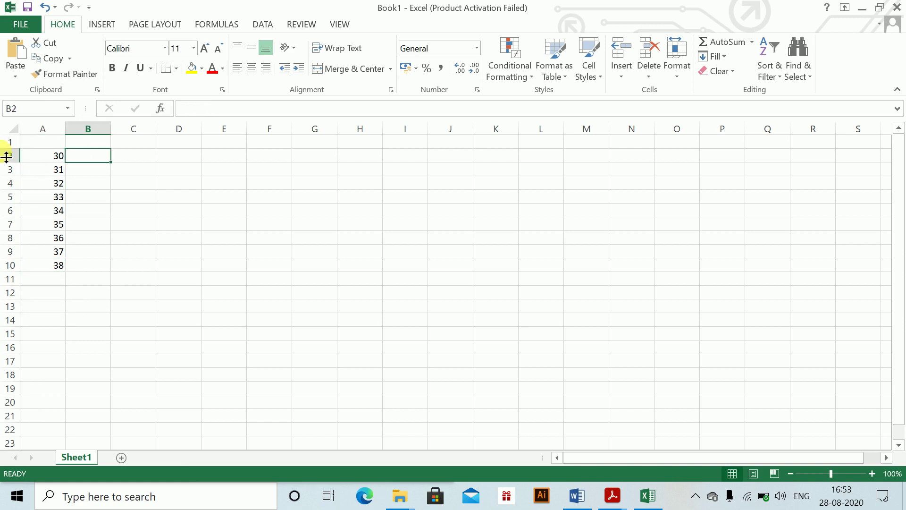
text(12)
key(Return)
text(14)
key(Return)
text(16)
key(Return)
text(9)
key(Return)
Enter the remaining observed deaths 11, 15, 10, 16 and 17 in cells B6 to B10.
text(11)
key(Return)
text(15)
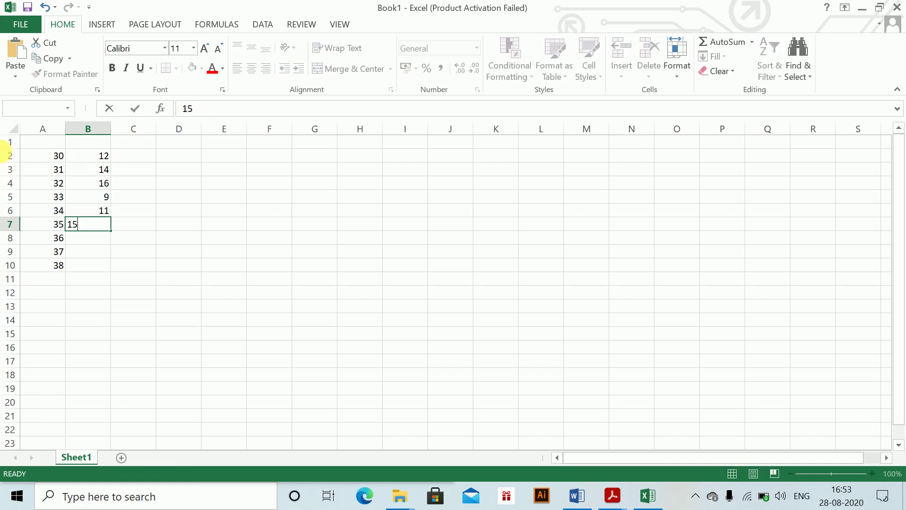
key(Return)
text(10)
key(Return)
text(16)
key(Return)
text(17)
key(ctrl+Return)
Enter the graduated rates 0.0091, 0.0094, 0.0097 and 0.0099 in cells C2 to C5.
key(ctrl+Up)
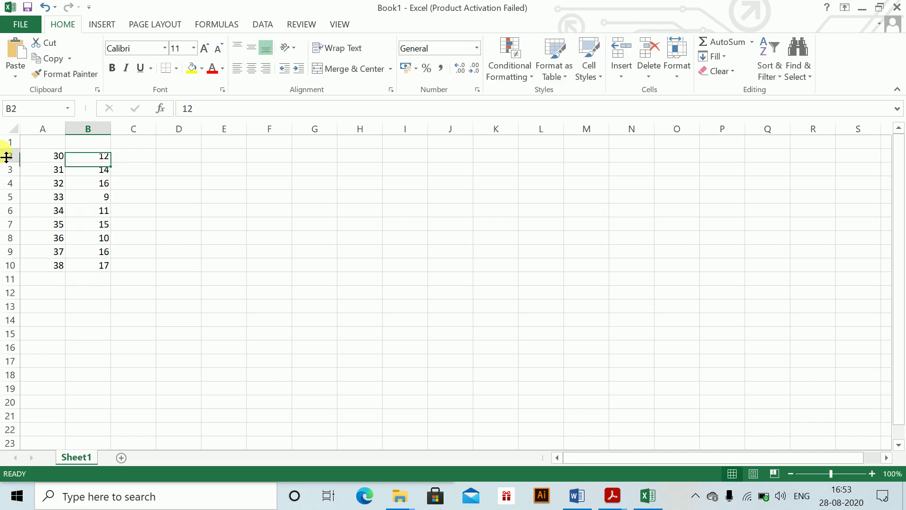
key(Right)
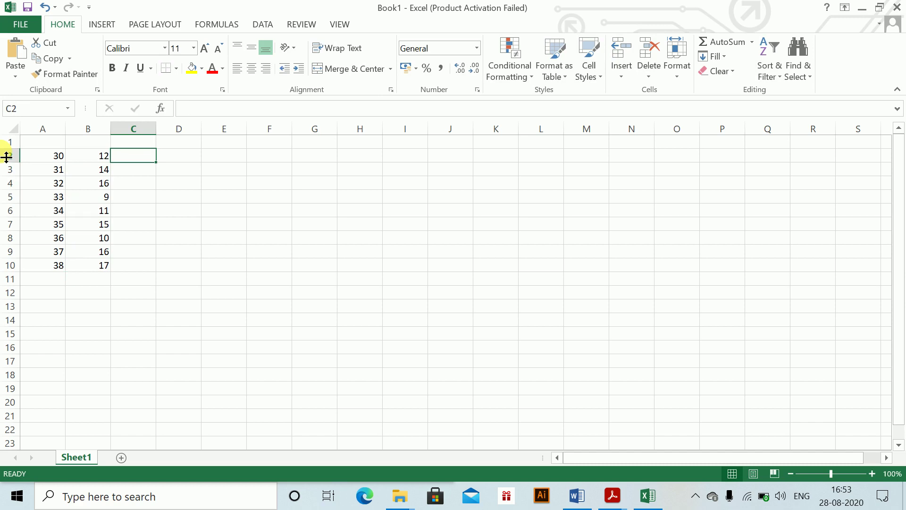
text(0.0091)
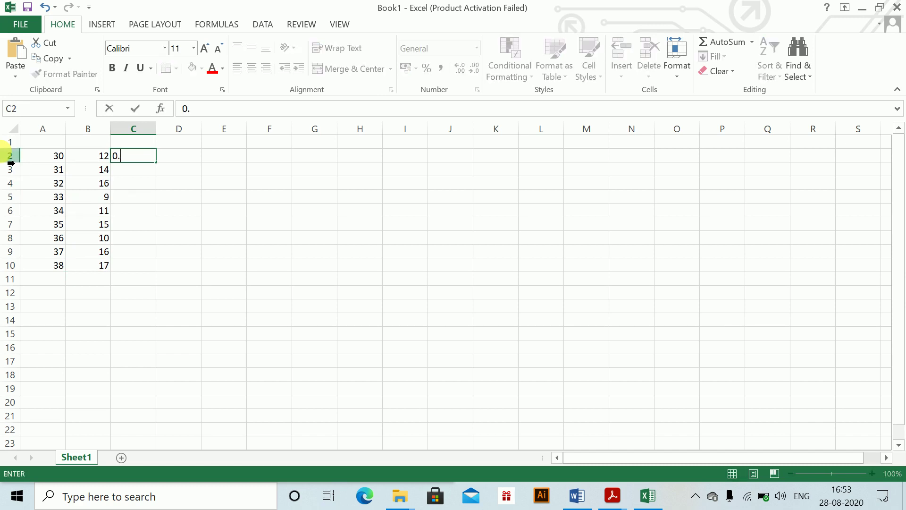
key(Return)
text(0.0094)
key(Return)
text(0.0097)
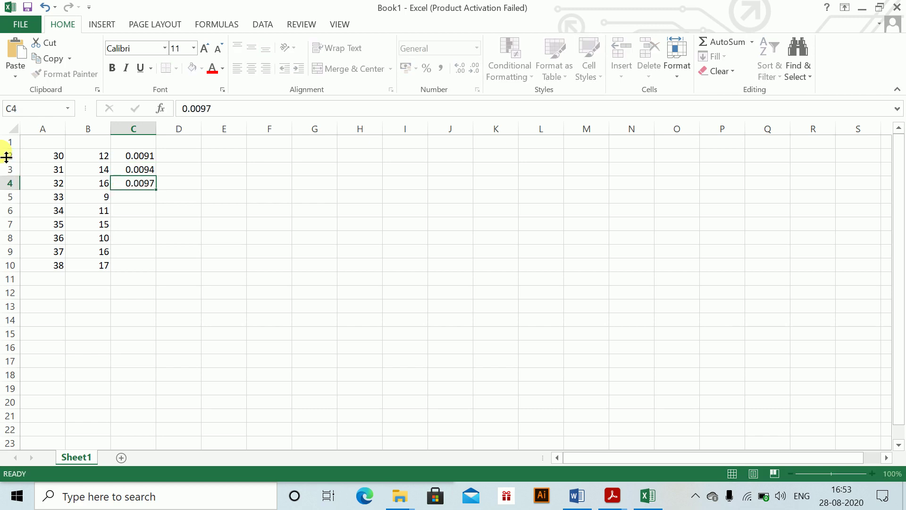
key(Return)
text(0.0099)
key(Return)
Enter the graduated rates 0.0106 in C6 and 0.0116 in C7.
text(0.)
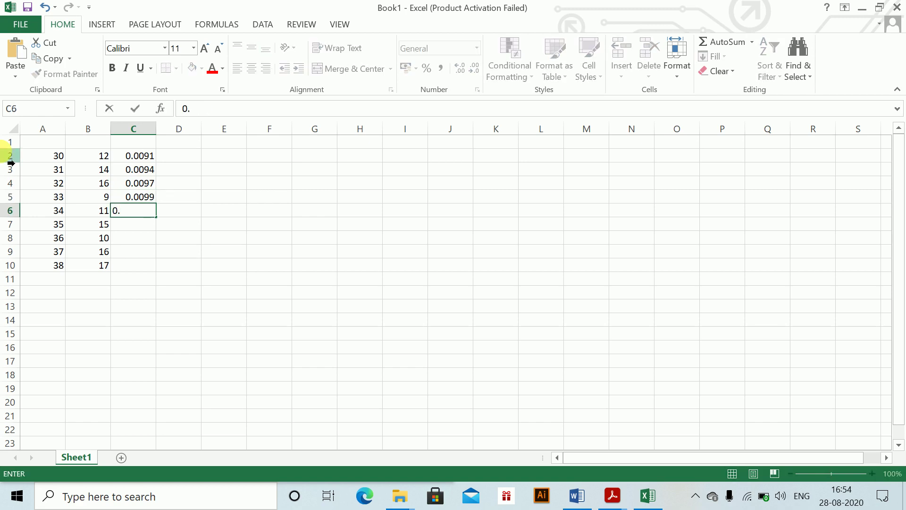
text(0106)
key(Return)
text(0.0116)
key(Return)
Enter the graduated rate 0.0127 in C8, correcting any mistyped entry.
text(0.)
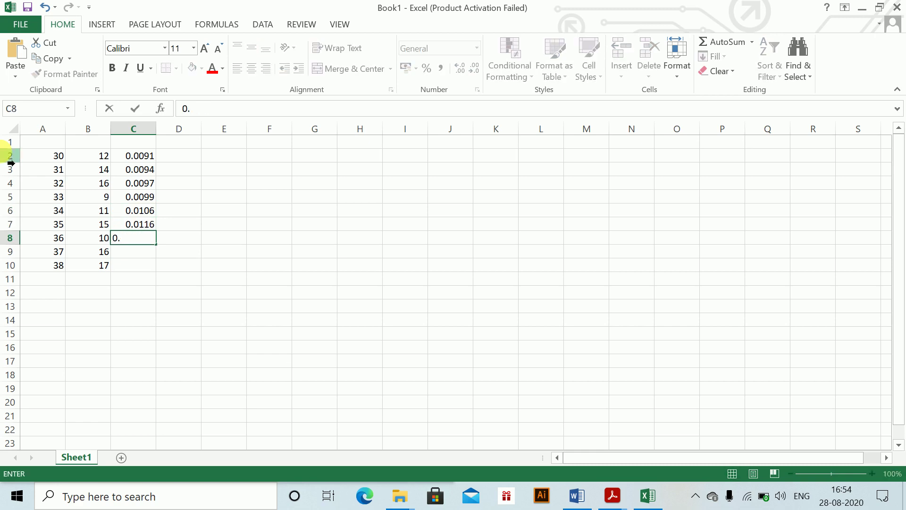
text(-127)
key(Return)
key(Up)
text(-0)
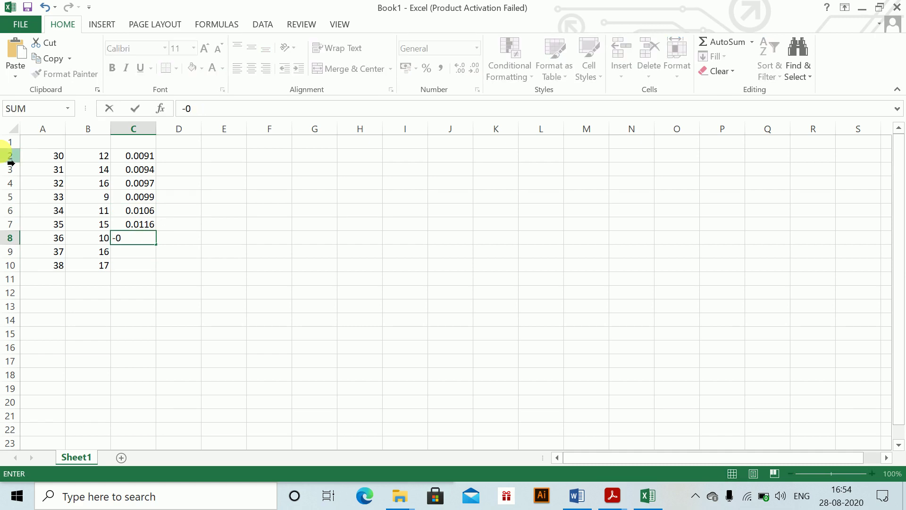
key(BackSpace)
key(BackSpace)
text(0.0127)
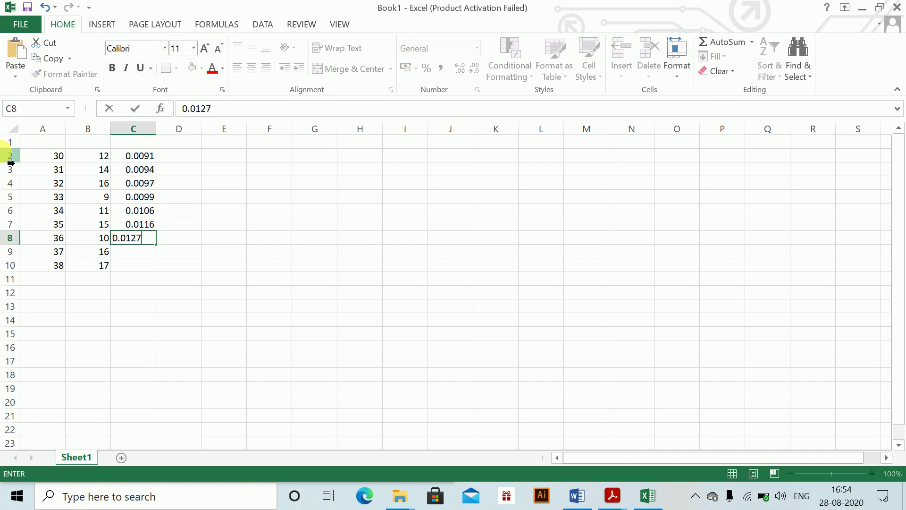
key(Return)
Enter the graduated rates 0.0138 in C9 and 0.0149 in C10.
text(0.)
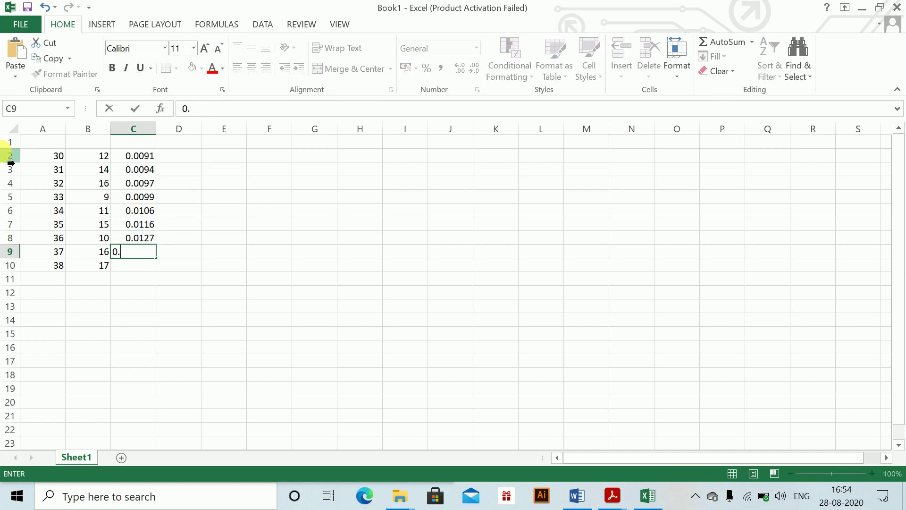
text(0138)
key(Return)
text(0.01409)
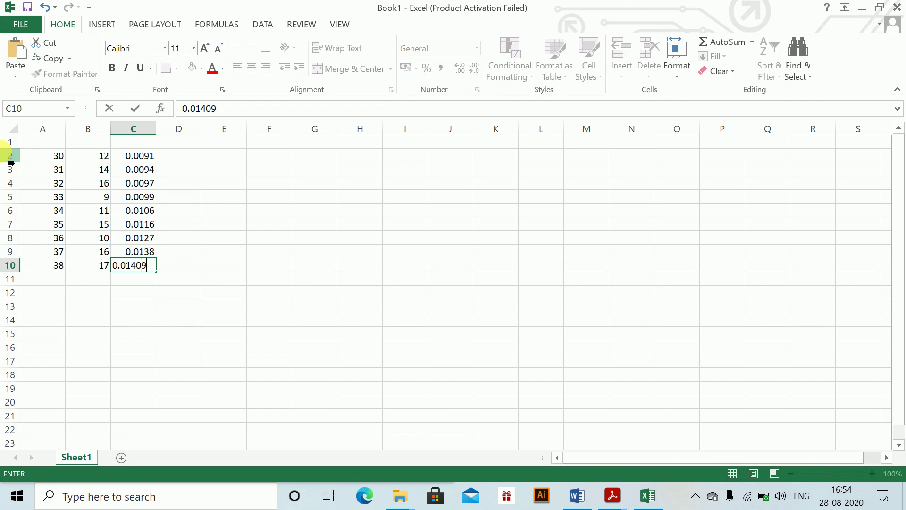
key(Return)
Select D2, check the initial exposed-to-risk column of question 10 in the exam PDF, and return to the Excel workbook.
key(Up)
key(Up)
key(Up)
key(Up)
key(Up)
key(Up)
key(Up)
key(Up)
key(Up)
key(Up)
key(Down)
key(Right)
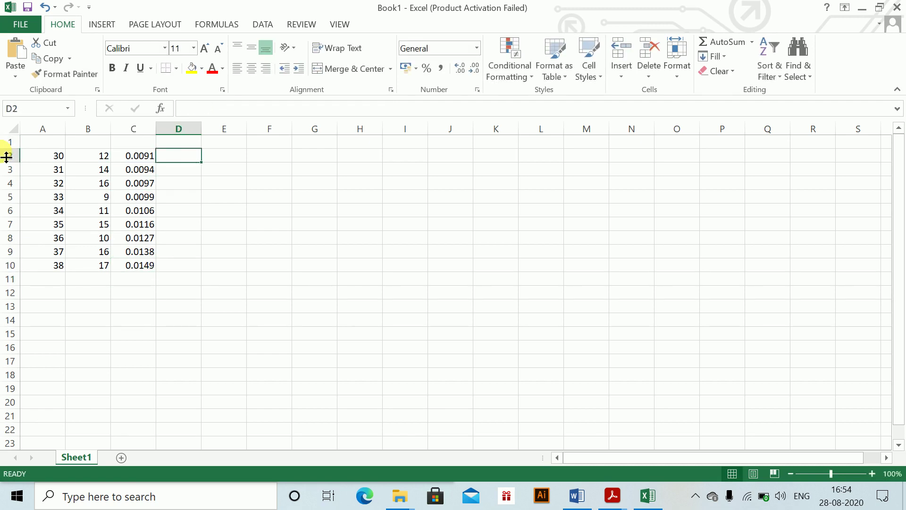
key(alt+Tab)
key(alt+Tab)
key(alt+Tab)
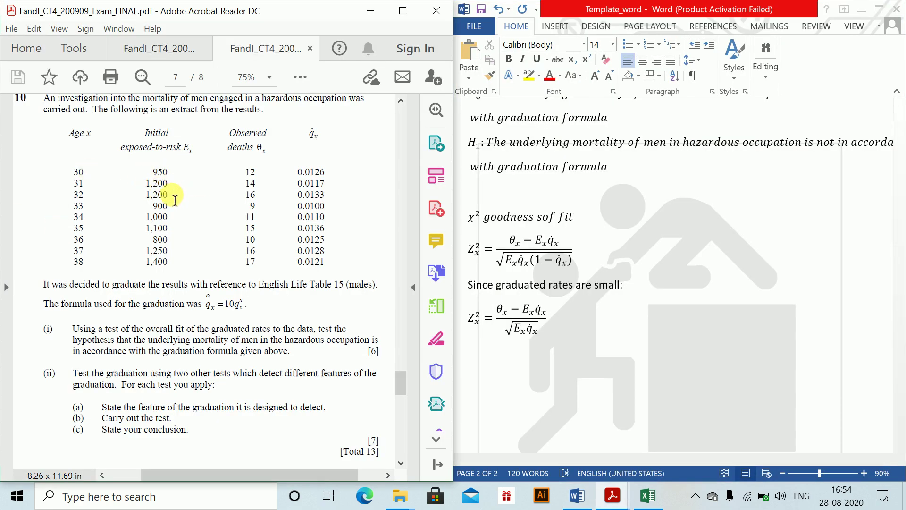
key(alt+Tab)
key(alt+Tab)
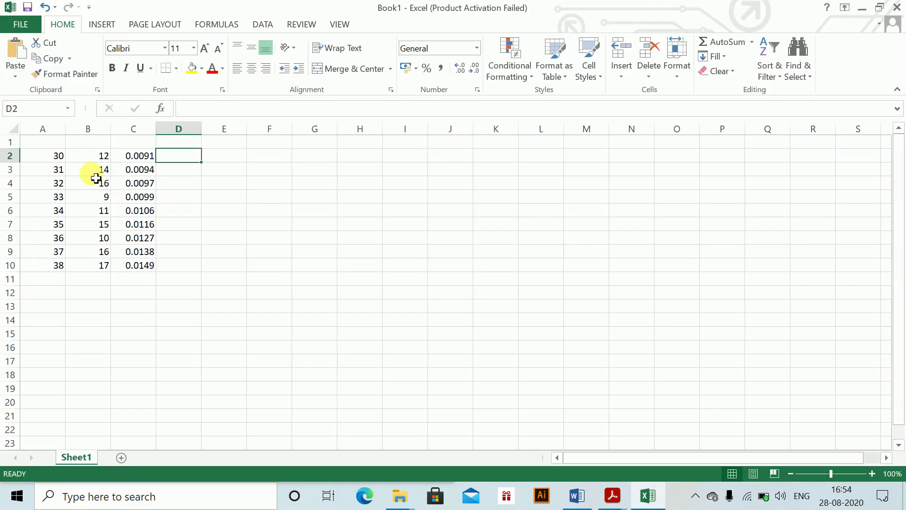
Enter the exposed-to-risk values 950, 1200, 1200 and 900 in cells D2 to D5.
text(950)
key(Return)
text(1200)
key(Return)
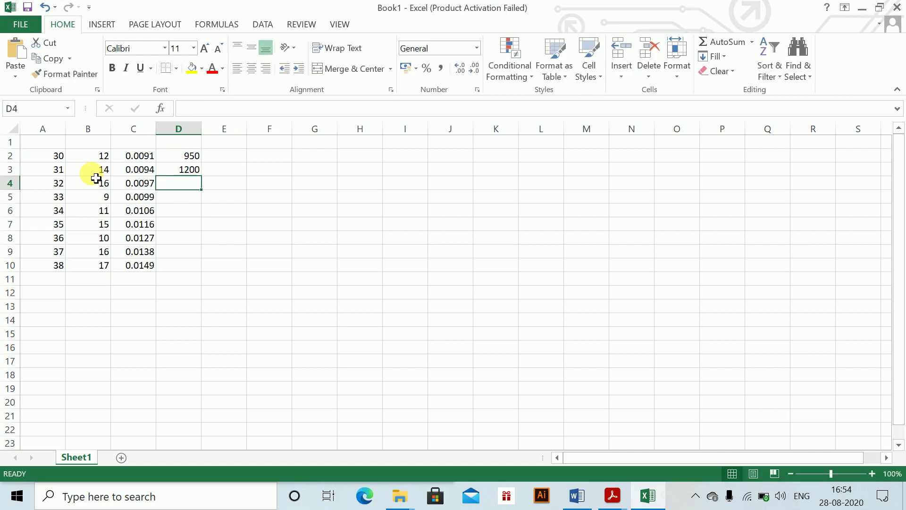
text(1200)
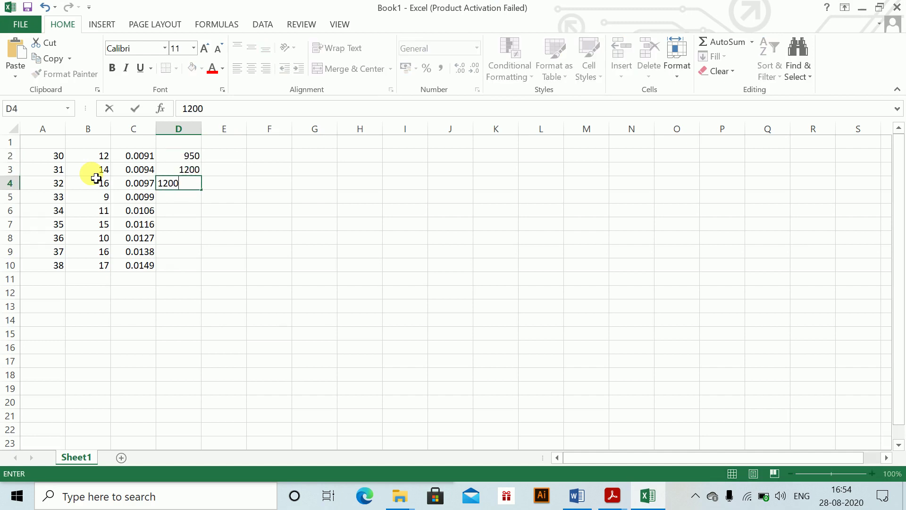
key(Return)
text(900)
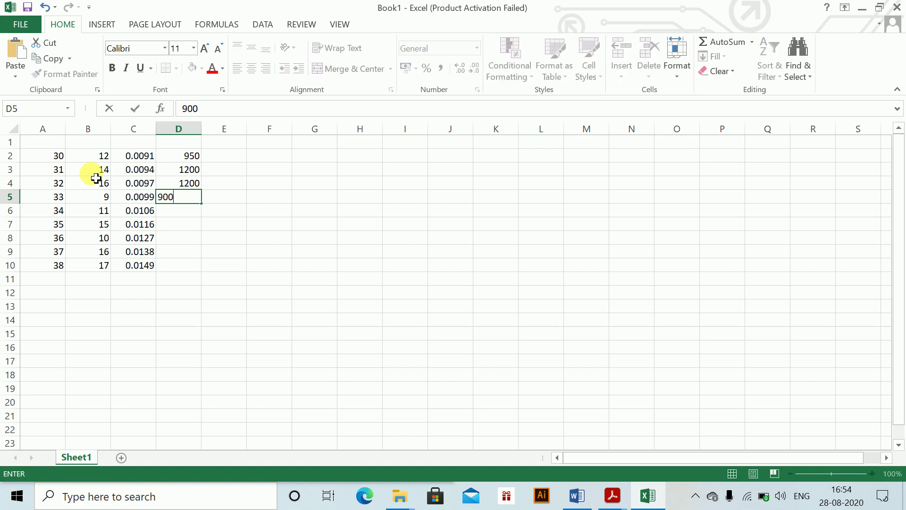
key(Return)
Enter the exposed-to-risk values 1000, 1100, 800, 1250 and 400 in cells D6 to D10.
text(1000)
key(Return)
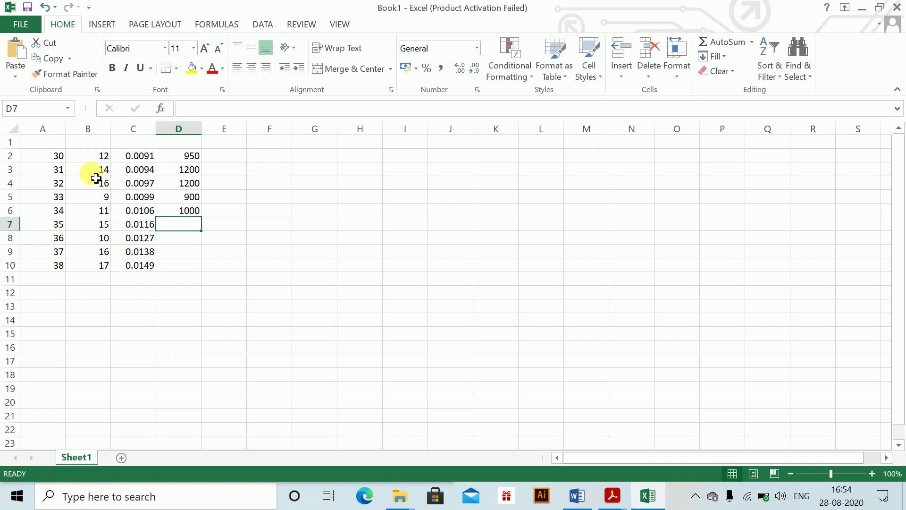
text(1100)
key(Return)
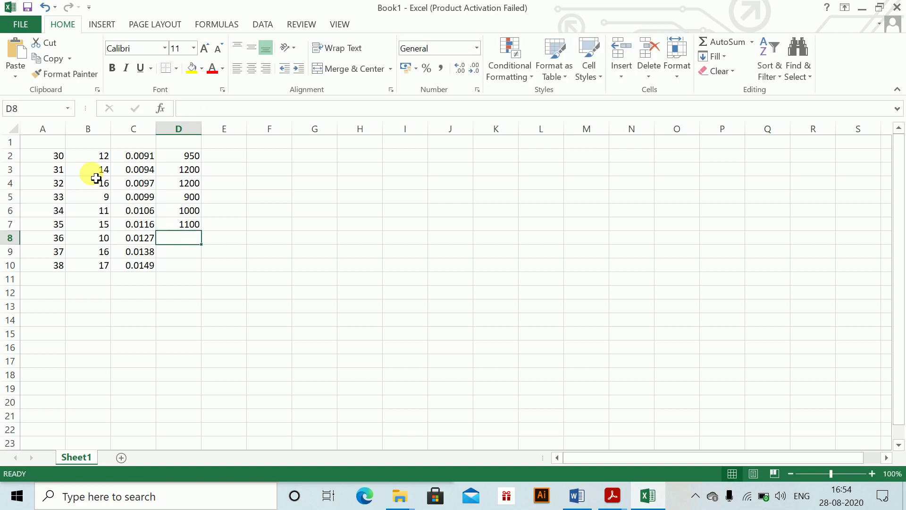
text(1)
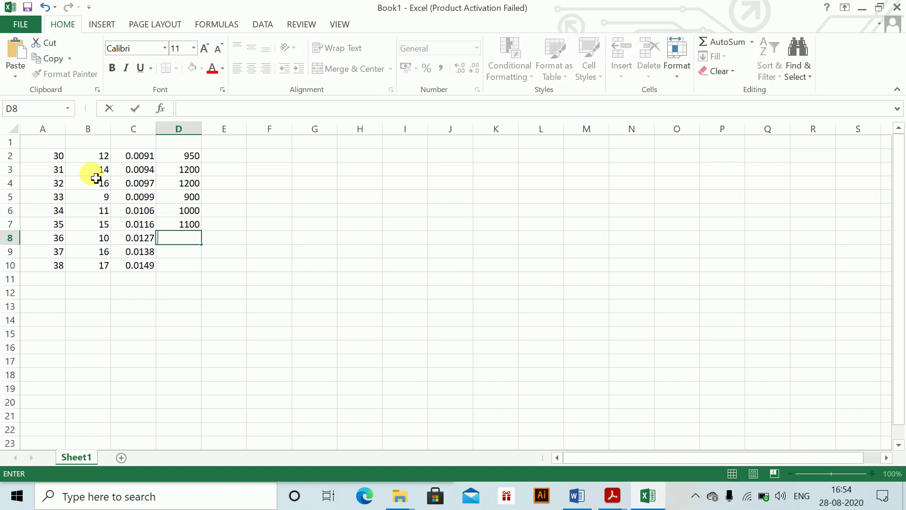
text(800)
key(Return)
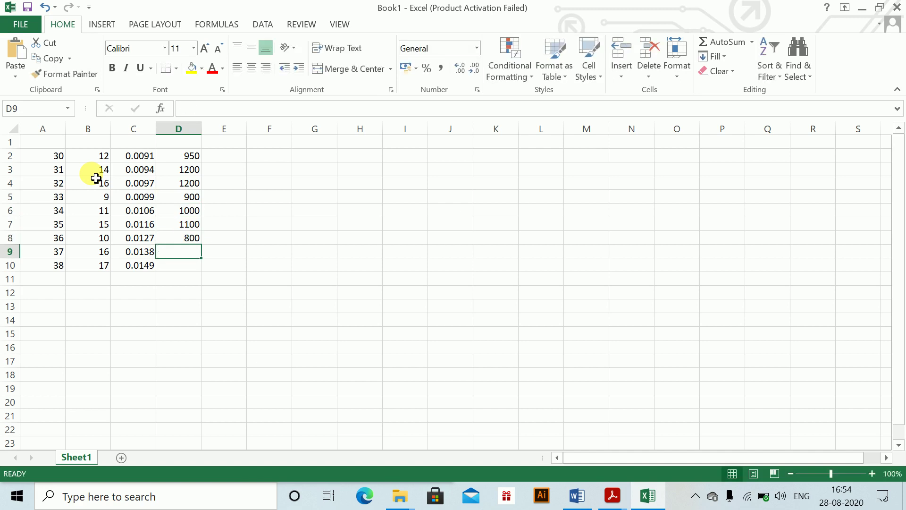
text(1)
key(Return)
text(400)
key(Return)
Enter the expected-deaths formula =D2*C2 in cell E2.
key(Up)
key(Up)
key(Up)
key(Up)
key(Up)
key(Up)
key(Up)
key(Up)
key(Up)
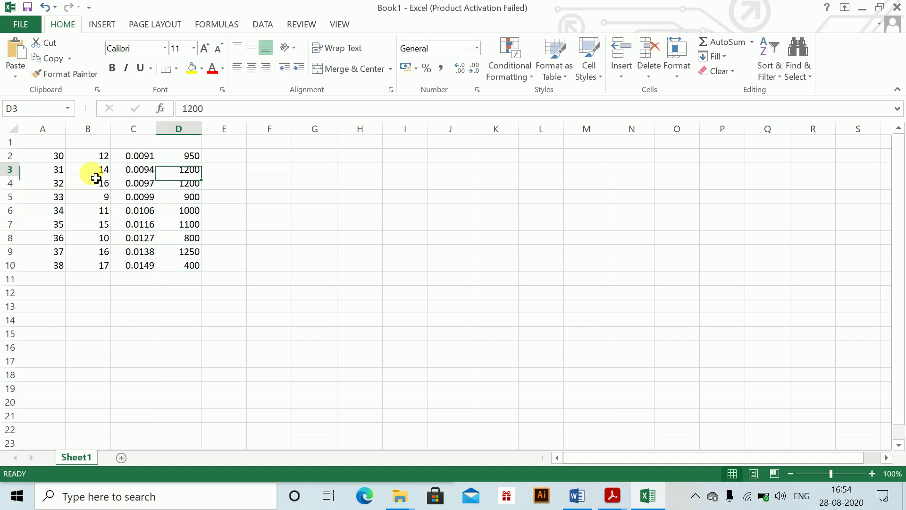
key(Right)
text(=)
key(Left)
text(*)
key(Left)
key(Left)
key(Return)
Fill the expected-deaths formula from E2 down to E10.
key(Left)
key(ctrl+Down)
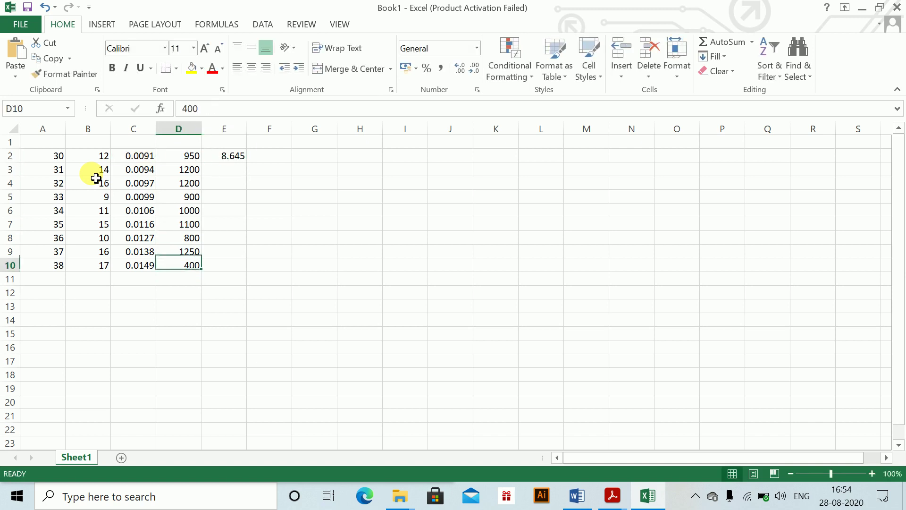
key(Right)
key(ctrl+shift+Up)
key(ctrl+d)
Begin F2's formula with =B2-E2) and dismiss the formula error dialogs without accepting the suggested correction.
key(Up)
key(ctrl+Up)
key(Right)
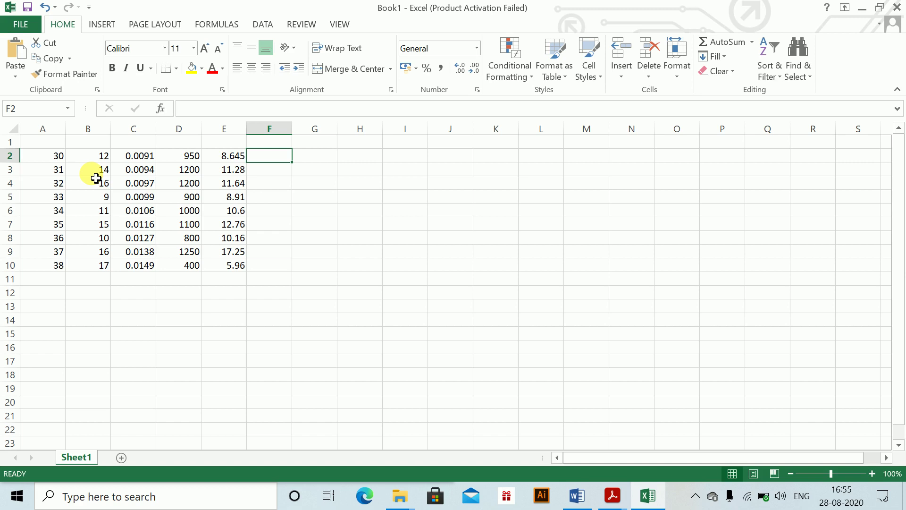
text(=)
key(Left)
key(Left)
key(Left)
key(Left)
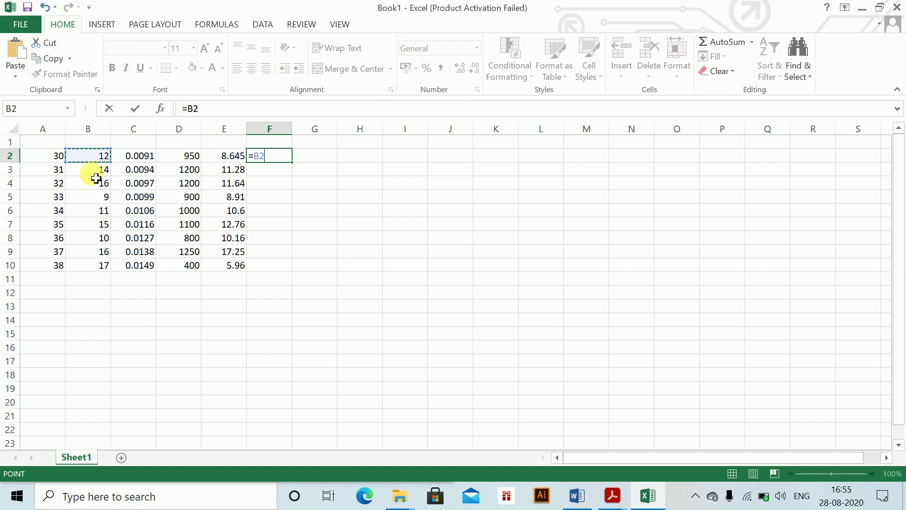
text(-)
key(Left)
text())
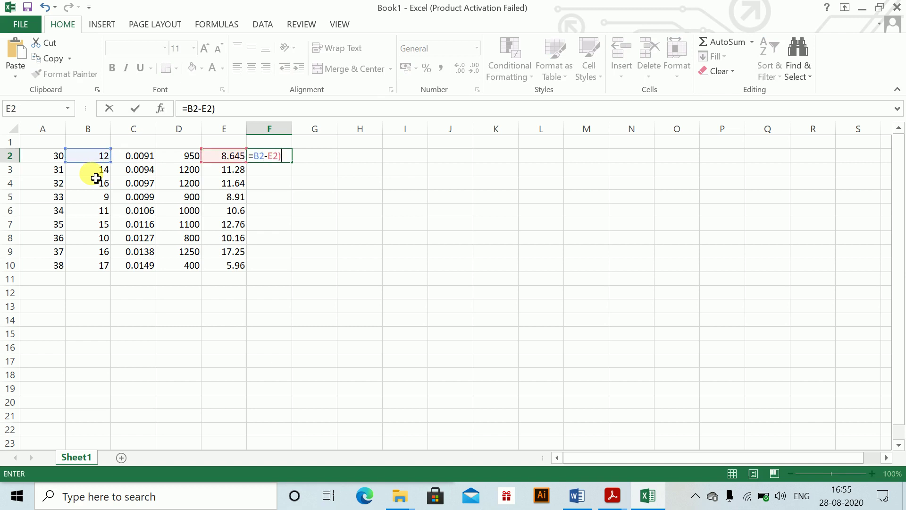
key(Return)
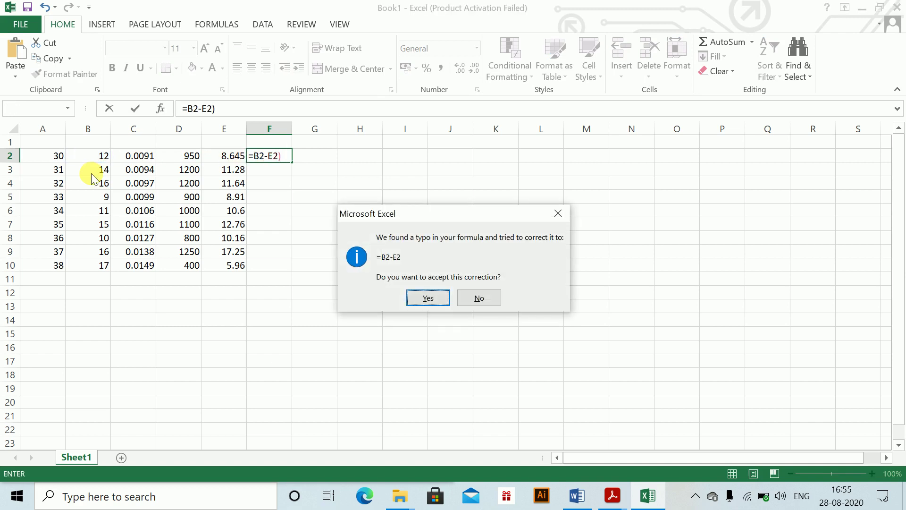
click(555, 212)
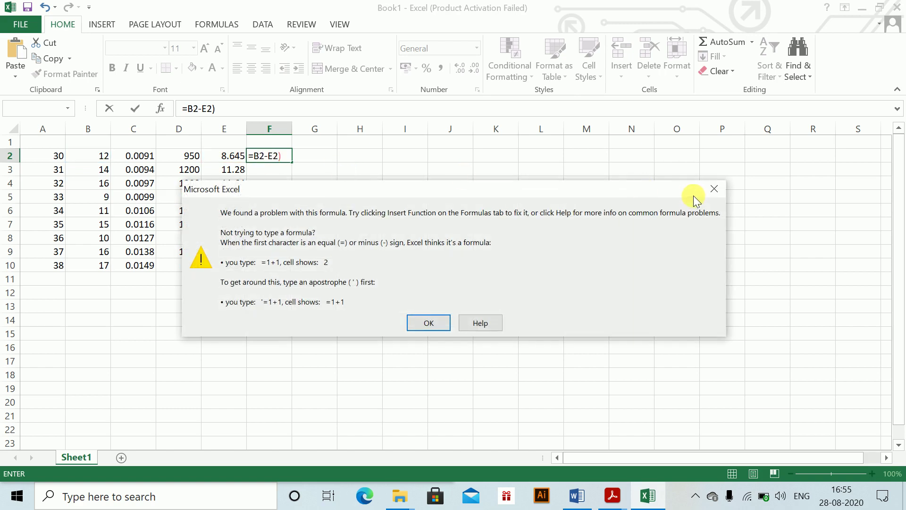
click(711, 190)
Complete the standardised deviation formula in F2 as =(B2-E2)/SQRT(E2).
click(261, 159)
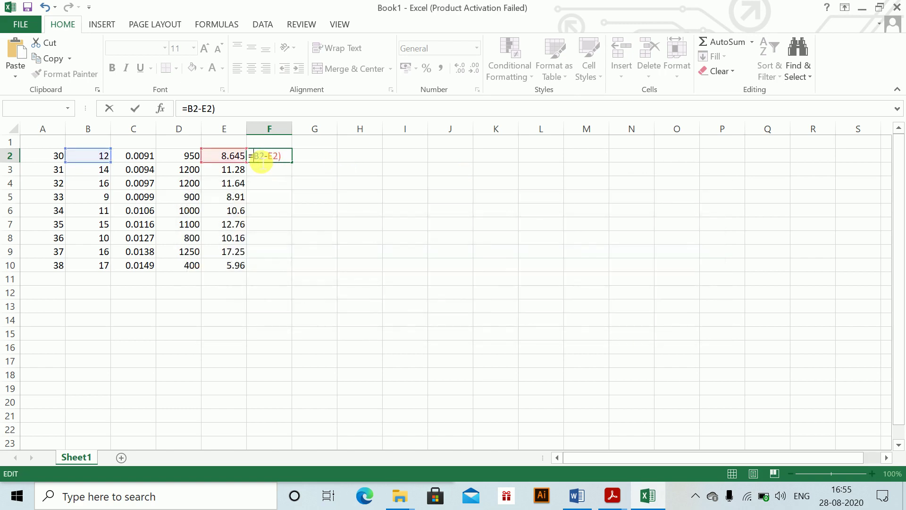
text(()
text(/s)
key(Tab)
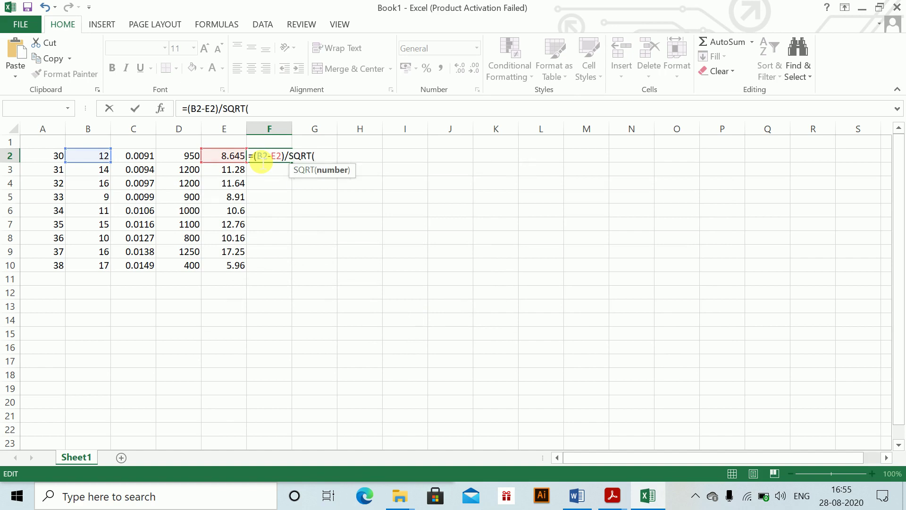
click(227, 160)
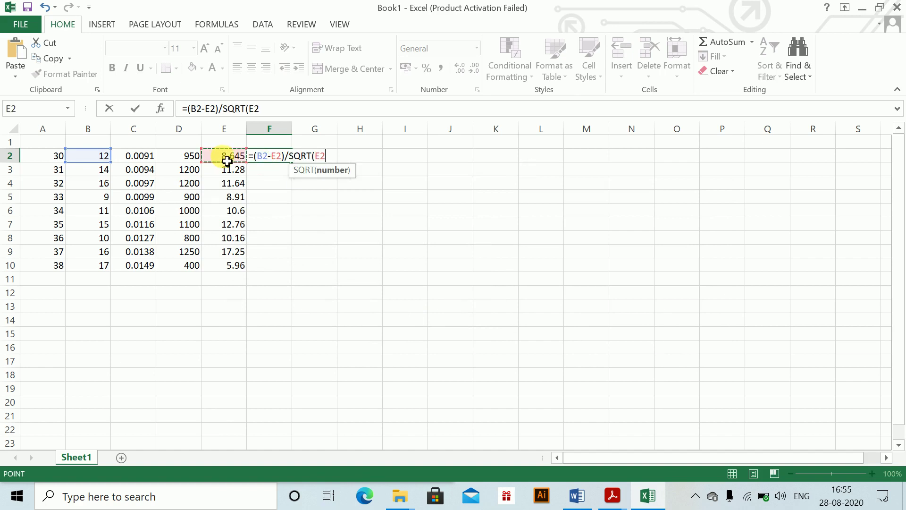
text())
click(227, 161)
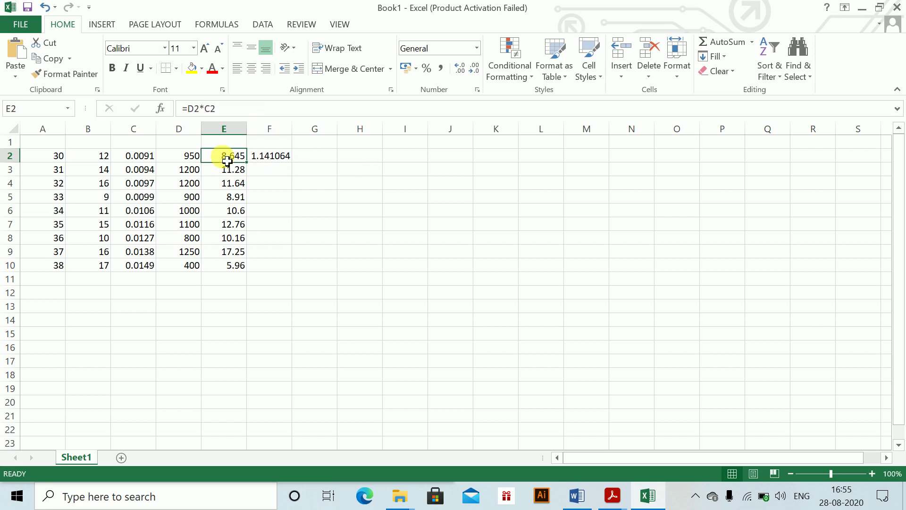
Fill the standardised deviation formula from F2 down to F10 and display the values with four decimal places.
key(ctrl+Down)
key(Right)
key(ctrl+shift+Up)
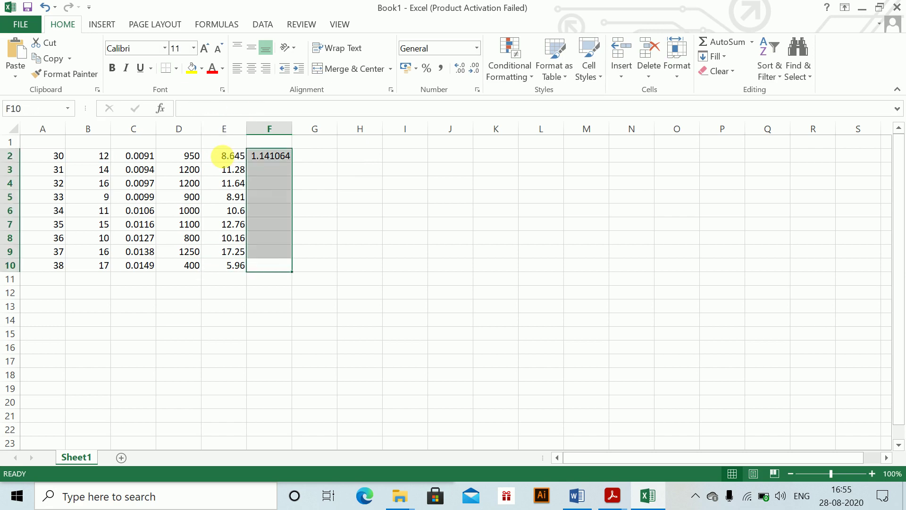
key(ctrl+d)
click(474, 69)
click(474, 68)
click(458, 68)
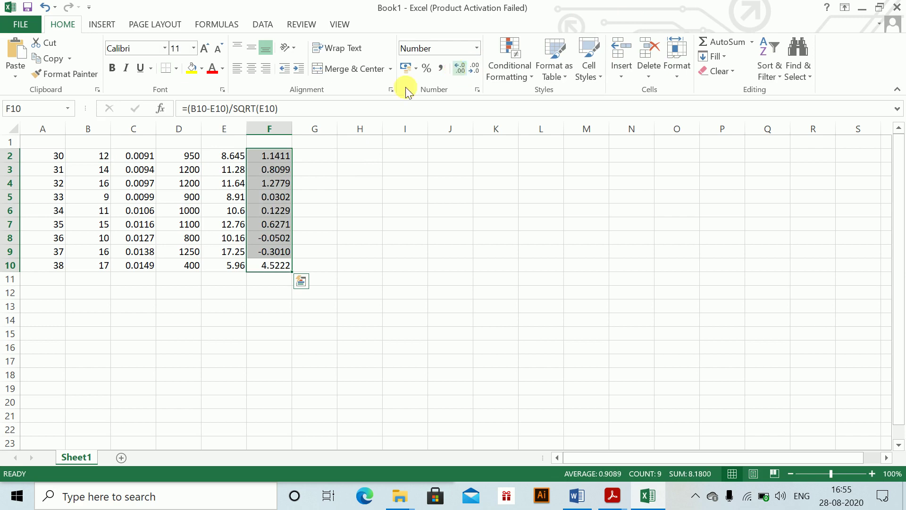
Apply all borders to the data range A2:F10.
click(133, 171)
key(Up)
key(Left)
key(ctrl+shift+Right)
key(Left)
key(ctrl+shift+Right)
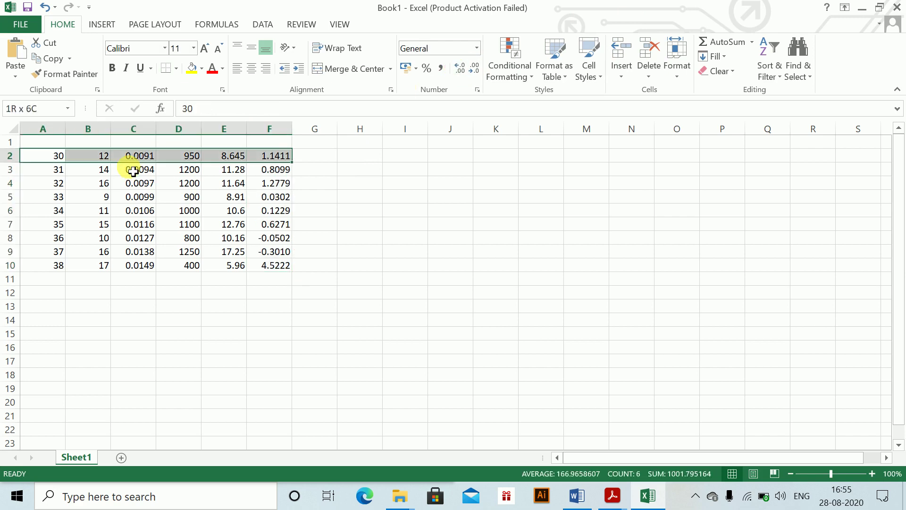
key(ctrl+shift+Down)
key(alt)
key(h)
key(b)
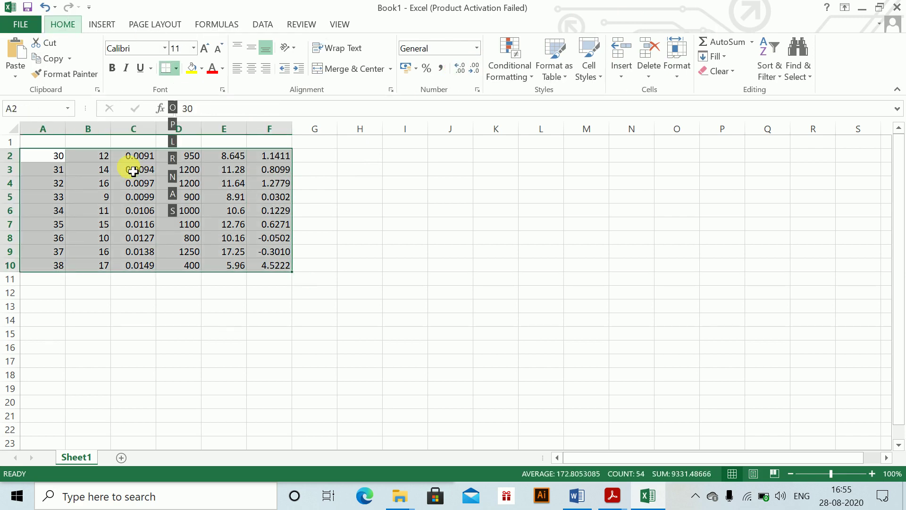
key(a)
Apply all borders to A1:F2 so the blank header row is part of the table grid.
key(Up)
key(shift+Right)
key(shift+Right)
key(shift+Right)
key(shift+Right)
key(shift+Right)
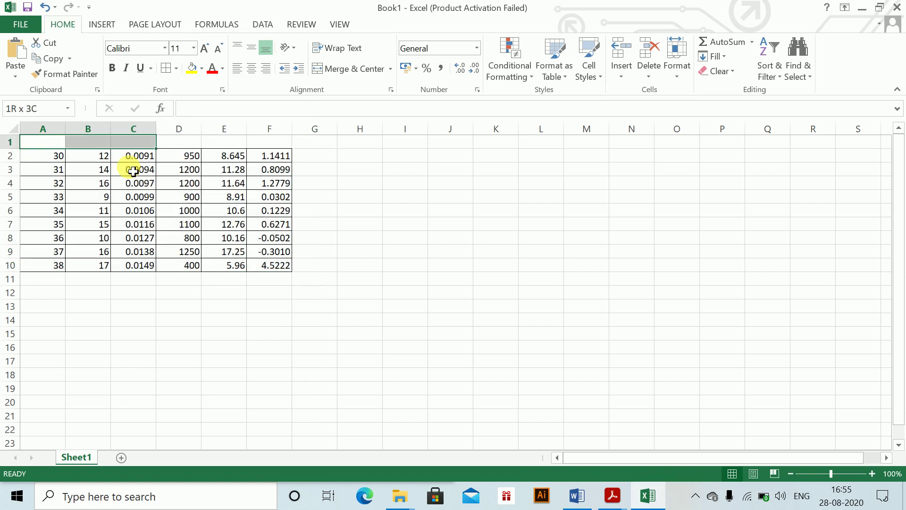
key(shift+Down)
key(alt)
key(h)
key(b)
key(a)
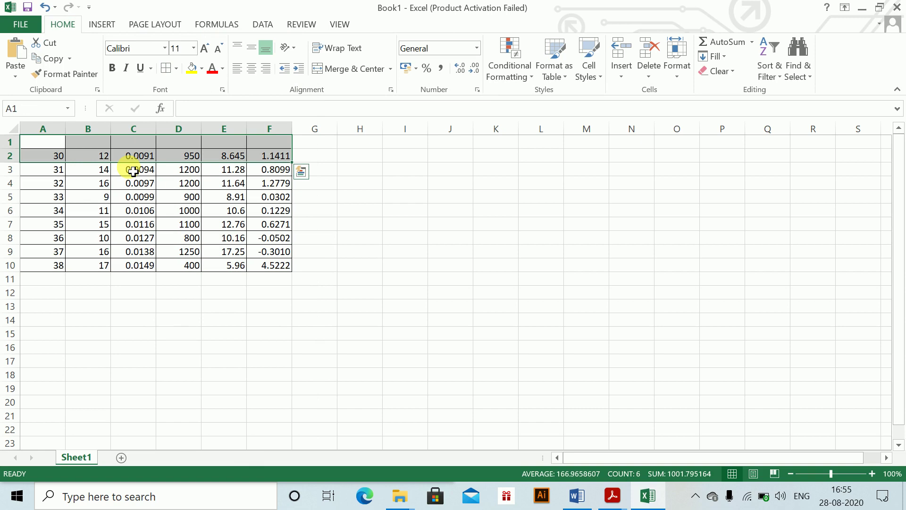
Copy the bordered table A1:F10 and paste it into the Word document below the simplified Z formula.
key(ctrl+c)
key(Escape)
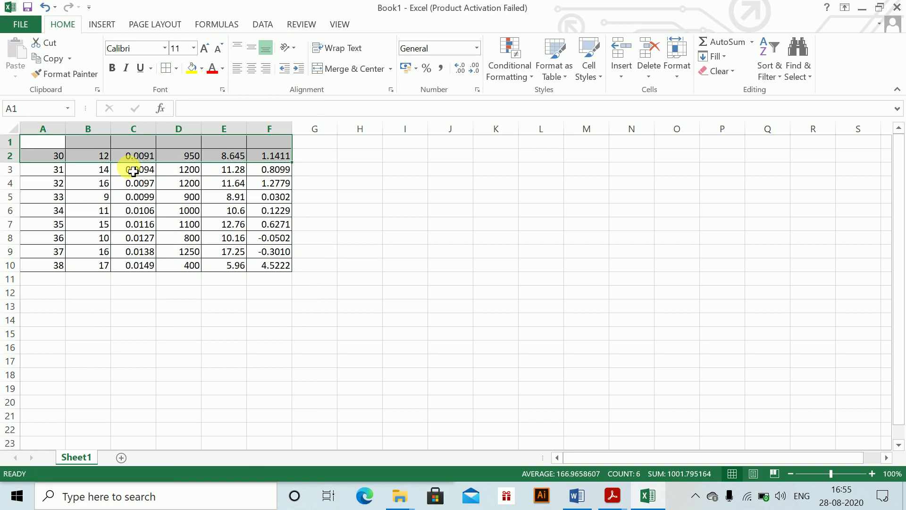
key(ctrl+shift+Down)
key(ctrl+q)
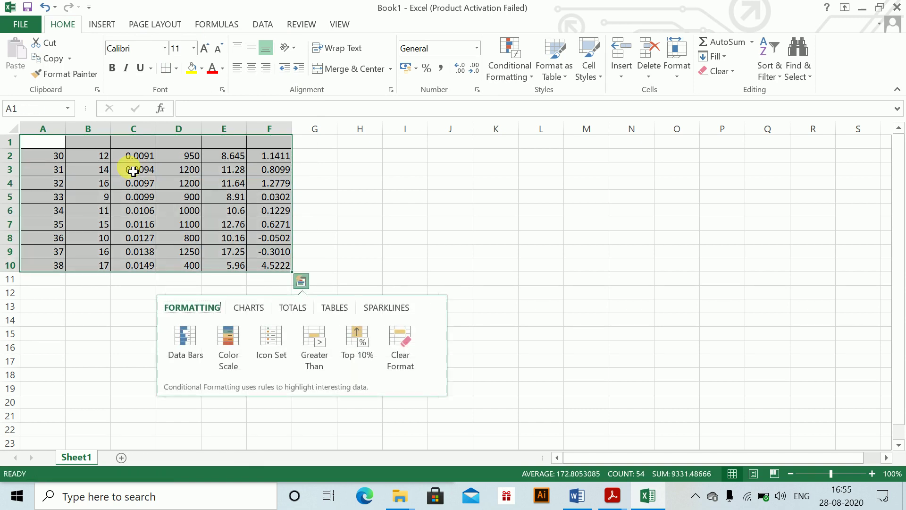
key(Escape)
key(ctrl+c)
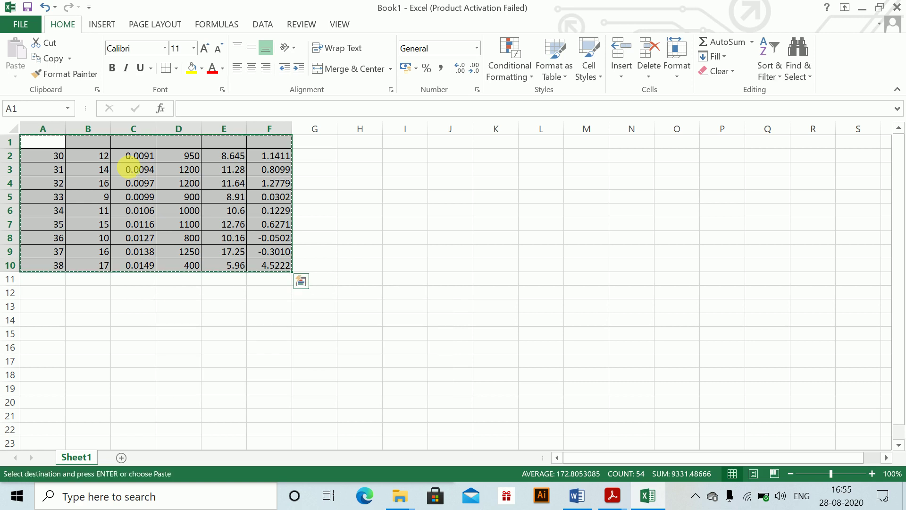
key(alt+Tab)
key(alt+Tab)
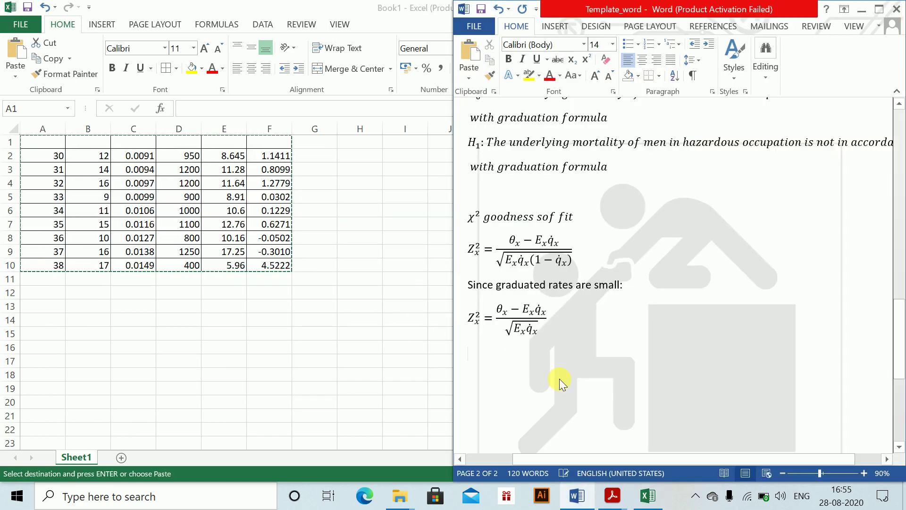
key(ctrl+v)
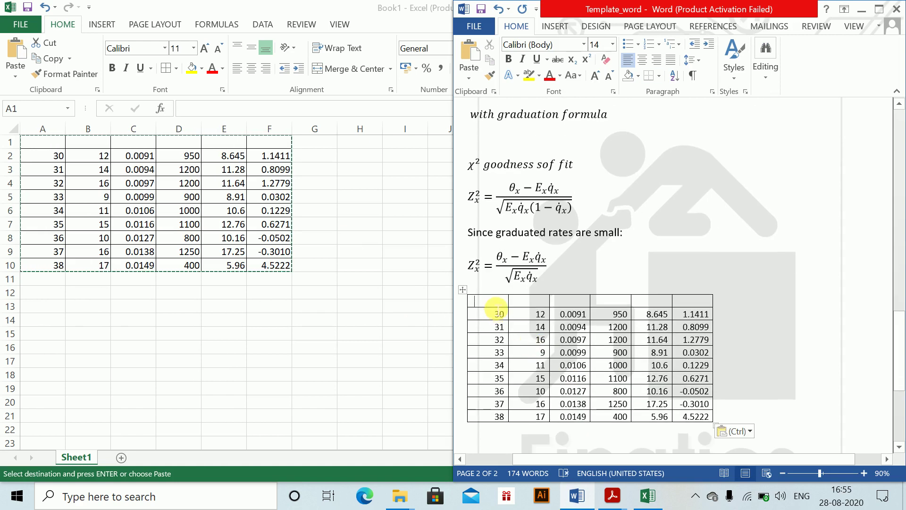
Enter the header Age in the pasted table's first column and the equation θ_x in the second.
click(680, 355)
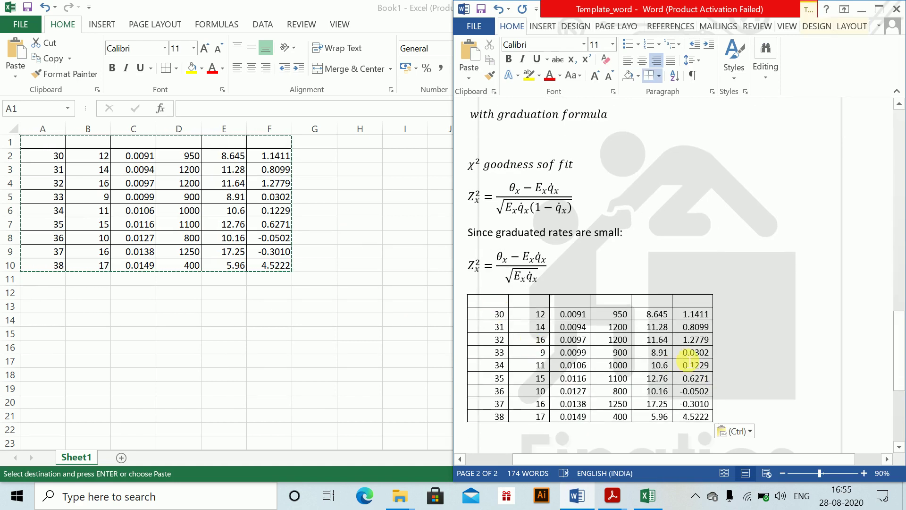
click(488, 309)
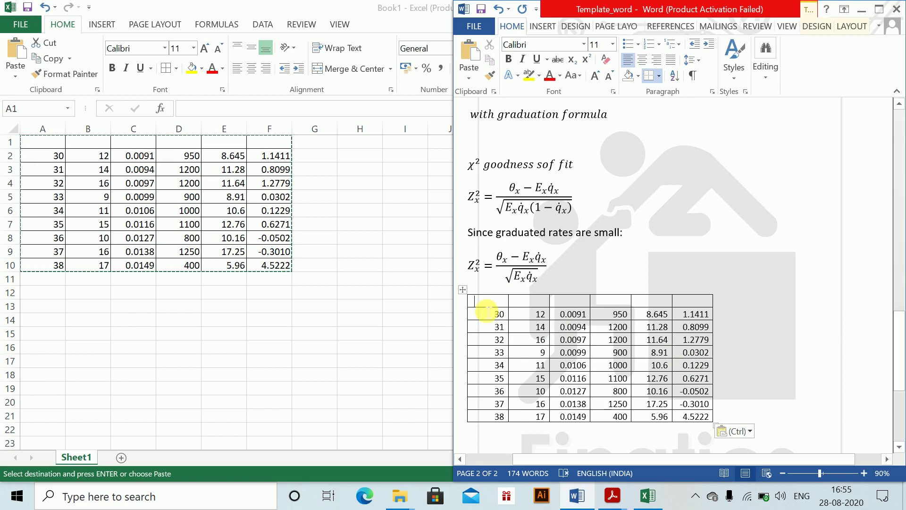
text(Age)
key(Tab)
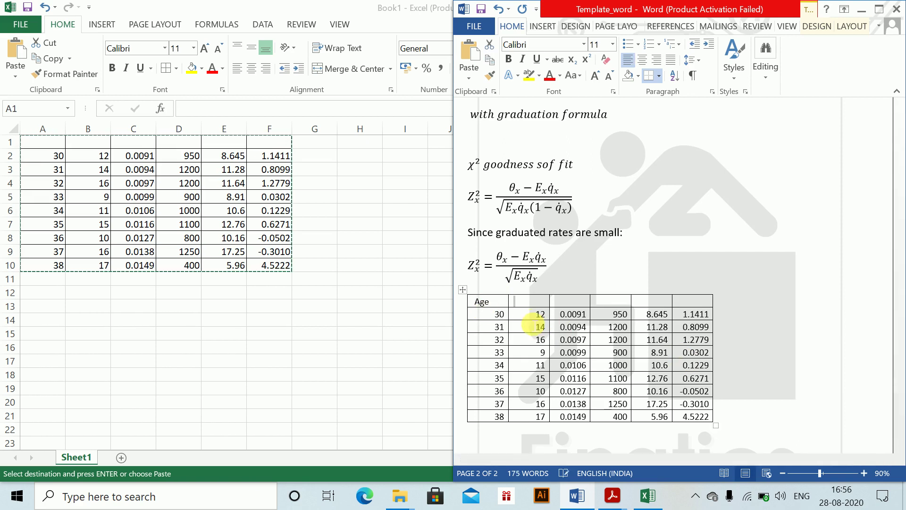
key(alt+equal)
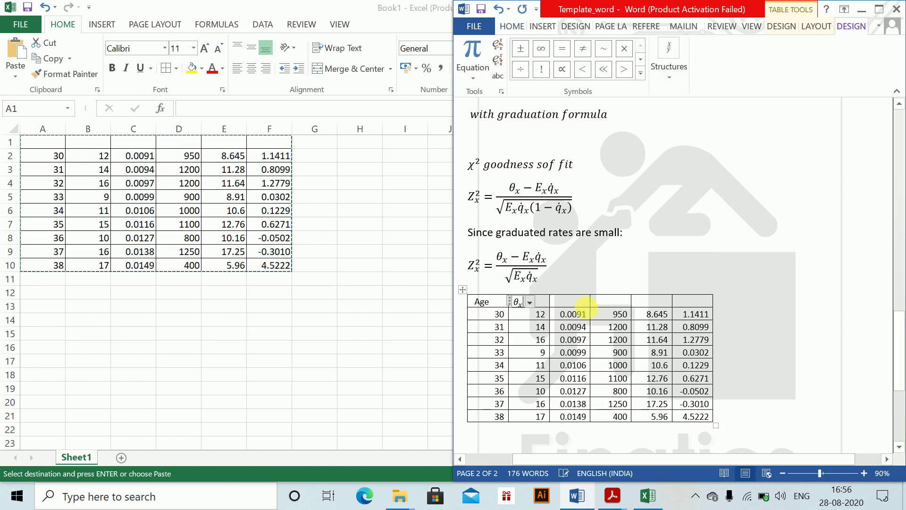
Enter the equation q̇_x as the header of the table's third column.
click(573, 304)
key(alt+equal)
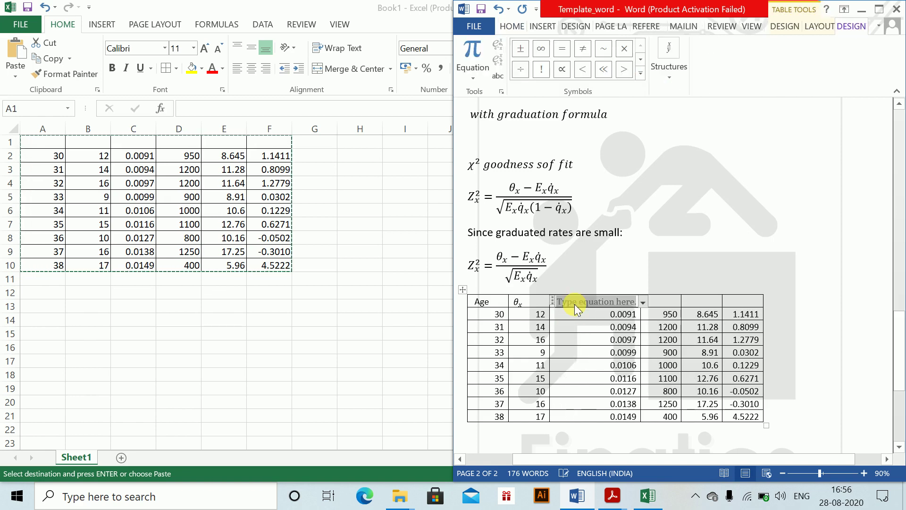
text(\)
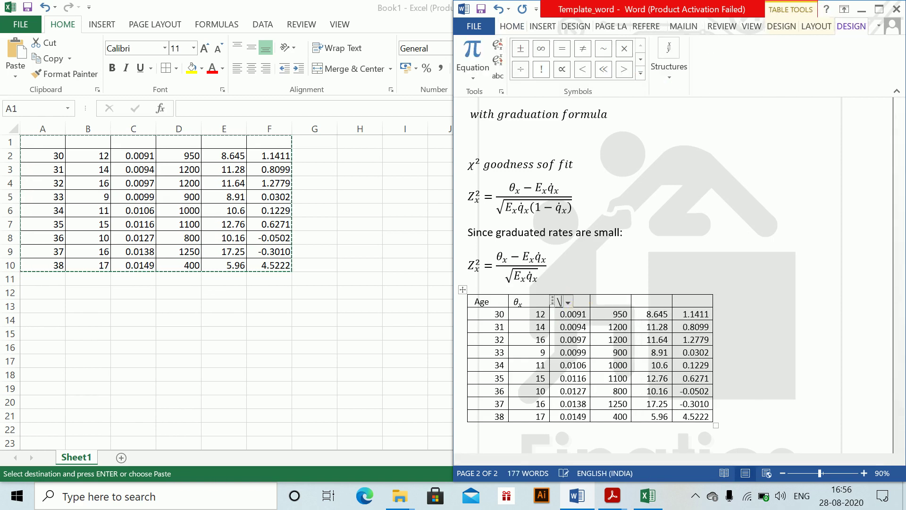
text(q)
key(BackSpace)
key(BackSpace)
text(q\dot)
key(space)
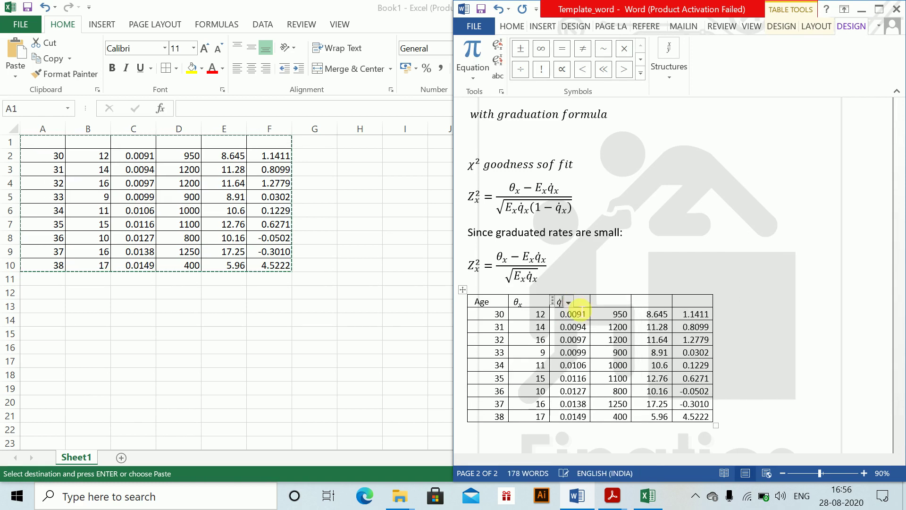
Enter the equation E_x as the header of the table's fourth column.
click(609, 304)
key(super+plus)
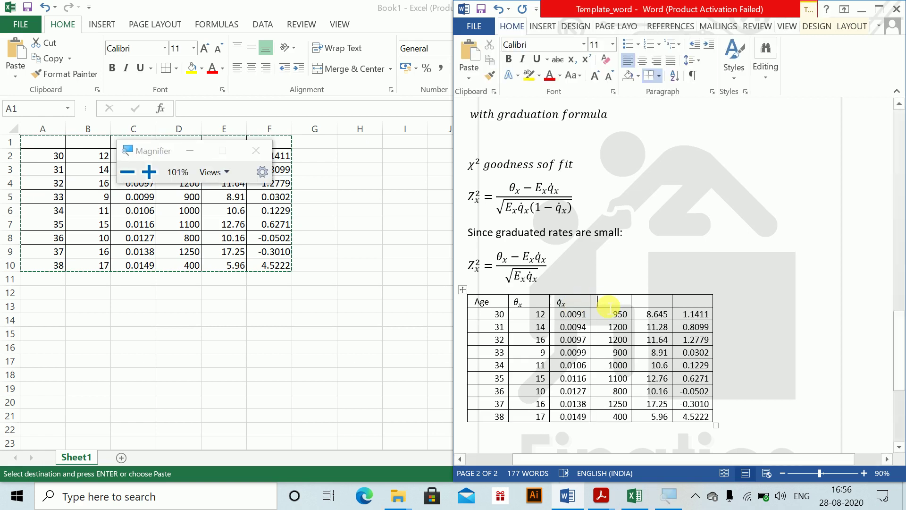
key(alt+equal)
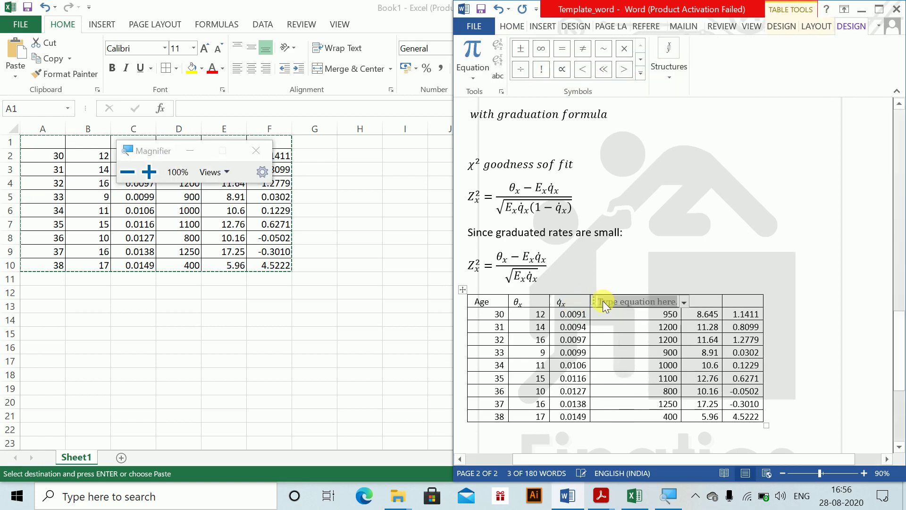
text(E_x)
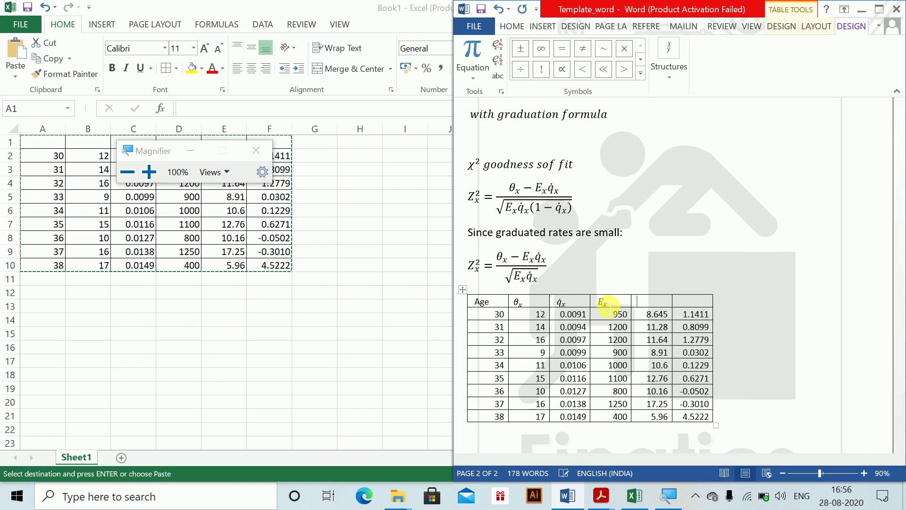
Enter the equation E_x q̇_x as the header of the table's fifth column.
key(Tab)
key(alt+equal)
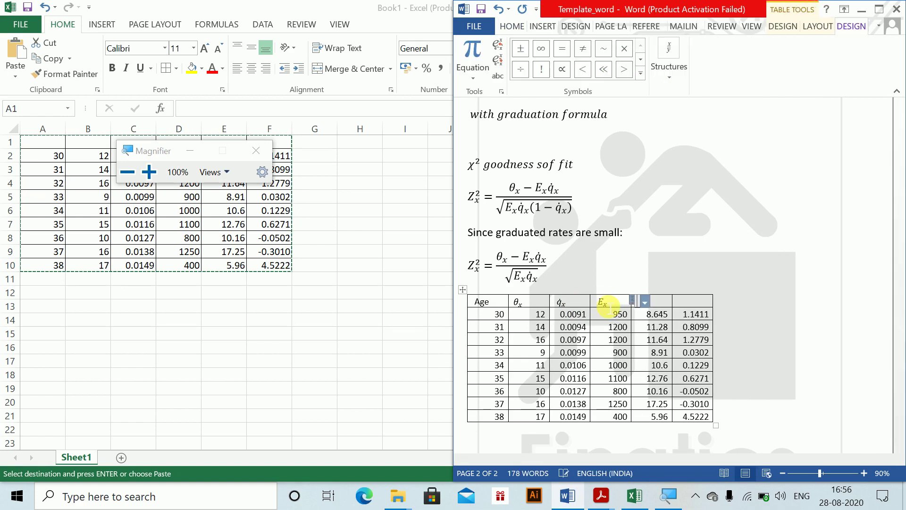
text(E_)
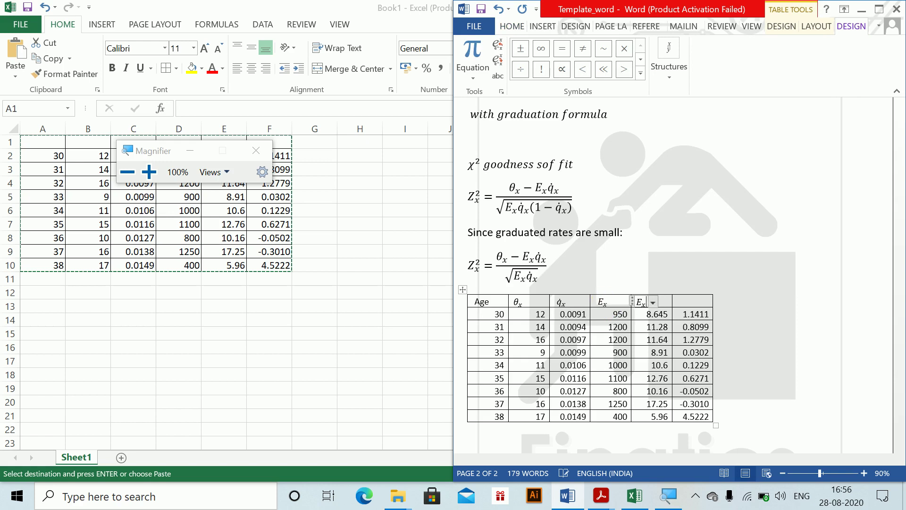
text(x q\dot )
text(_x)
click(609, 305)
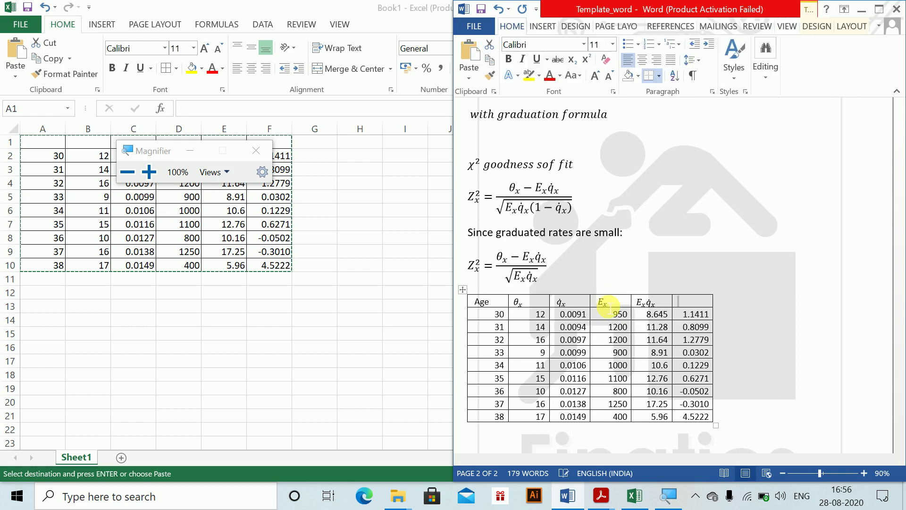
Enter the equation Z_x as the header of the table's last column and leave the equation.
key(alt+equal)
text(Z_x)
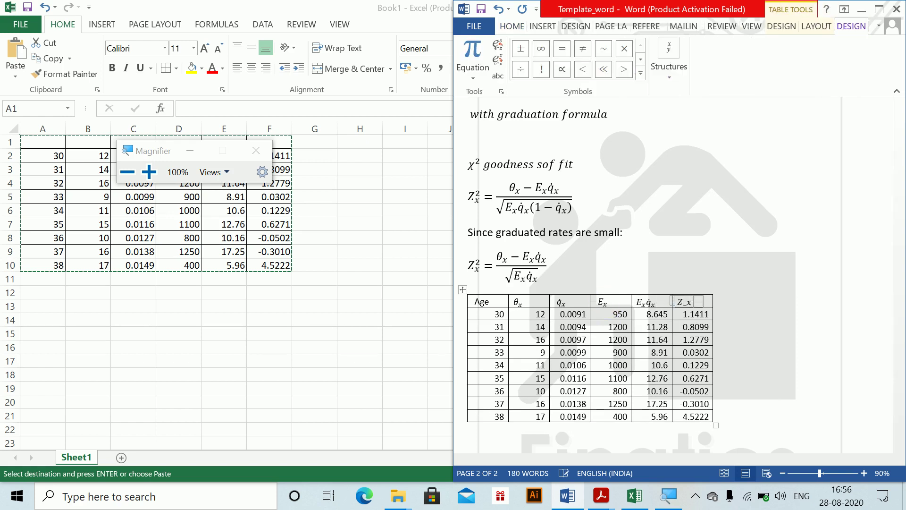
drag(901, 352, 901, 364)
click(760, 319)
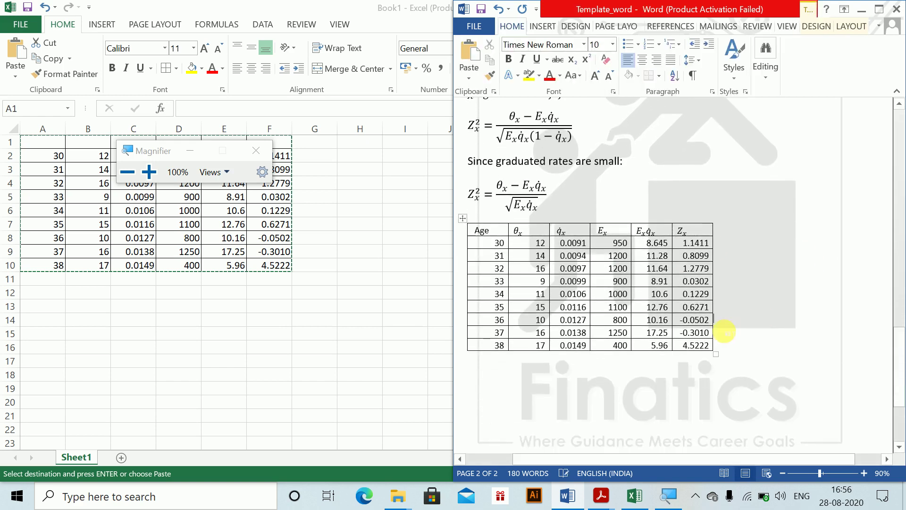
Switch to the Excel workbook and enter the squared deviation formula =F2^2 in cell G2.
key(alt+Tab)
key(ctrl+v)
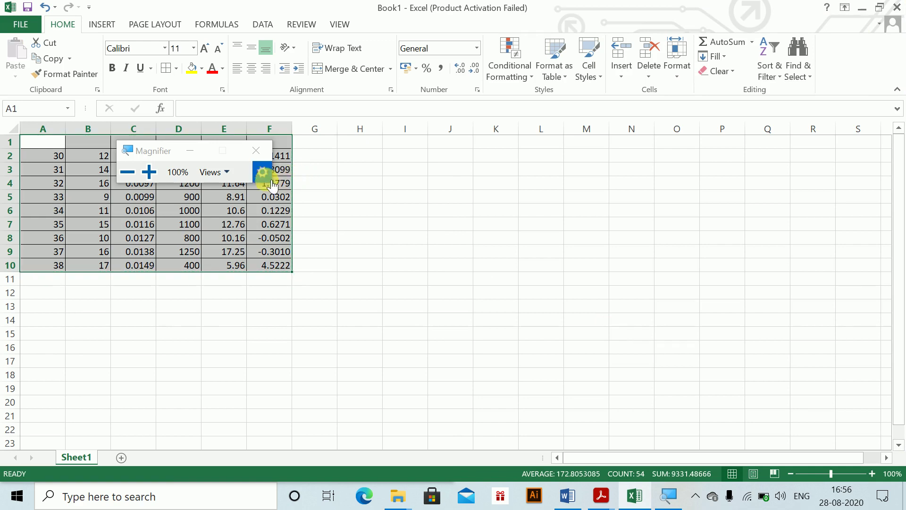
click(263, 172)
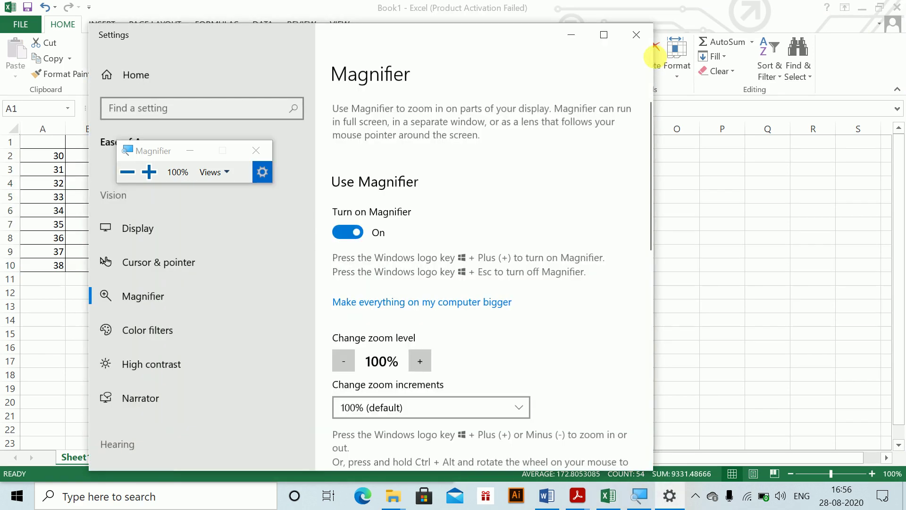
click(636, 35)
click(317, 168)
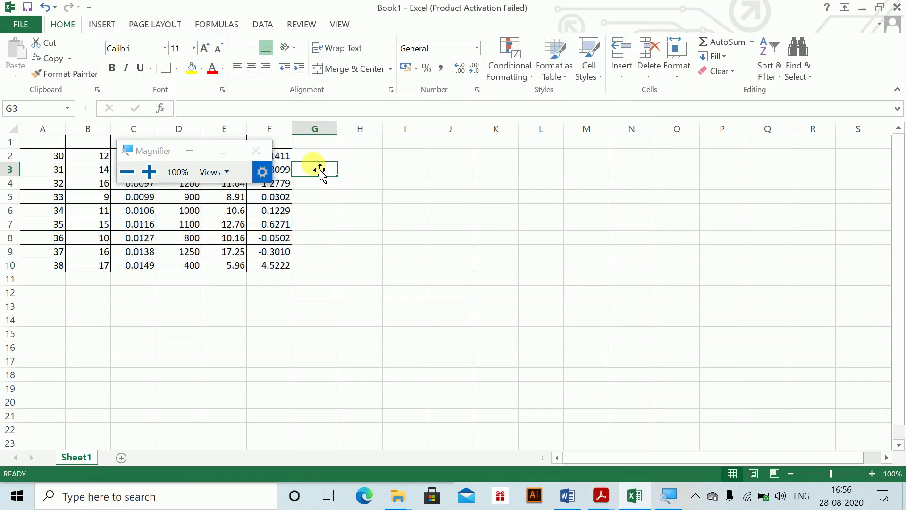
key(Up)
text(=)
key(Left)
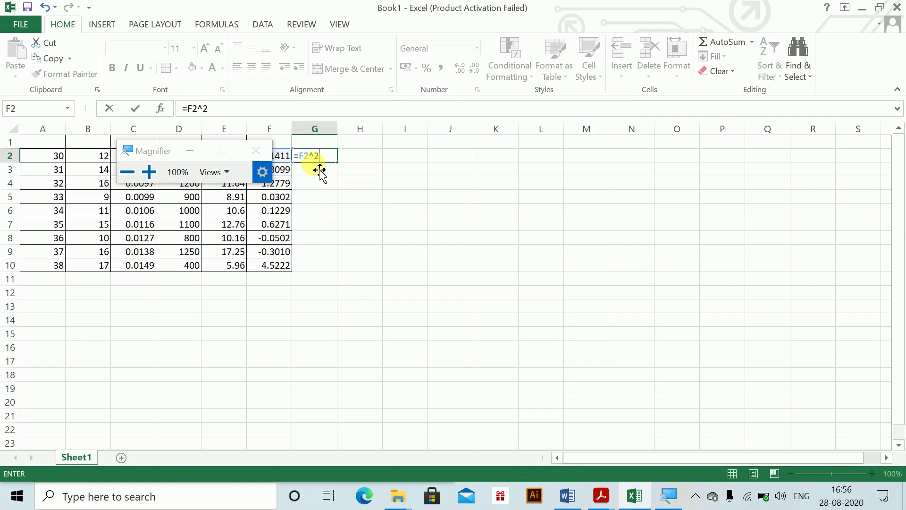
key(Return)
Fill the squared deviation formula from G2 down to G10.
key(Left)
key(ctrl+Down)
key(Right)
key(ctrl+shift+Up)
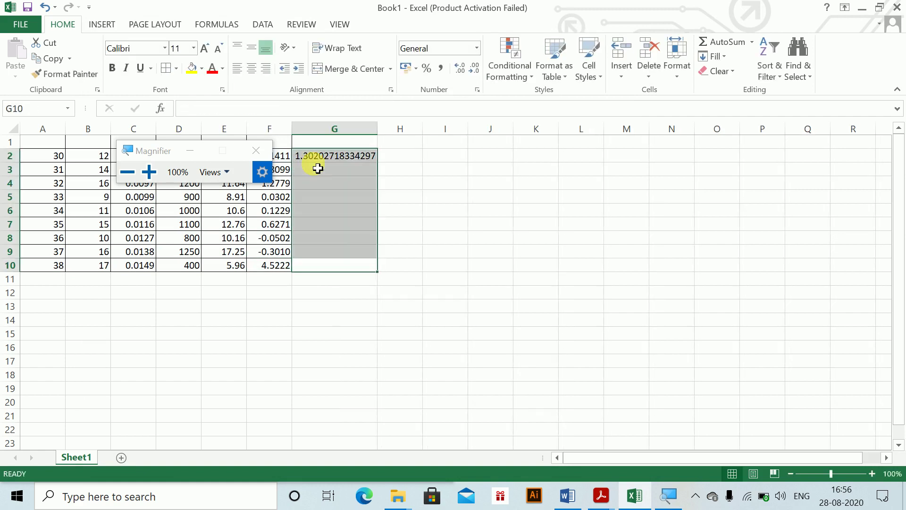
key(ctrl+d)
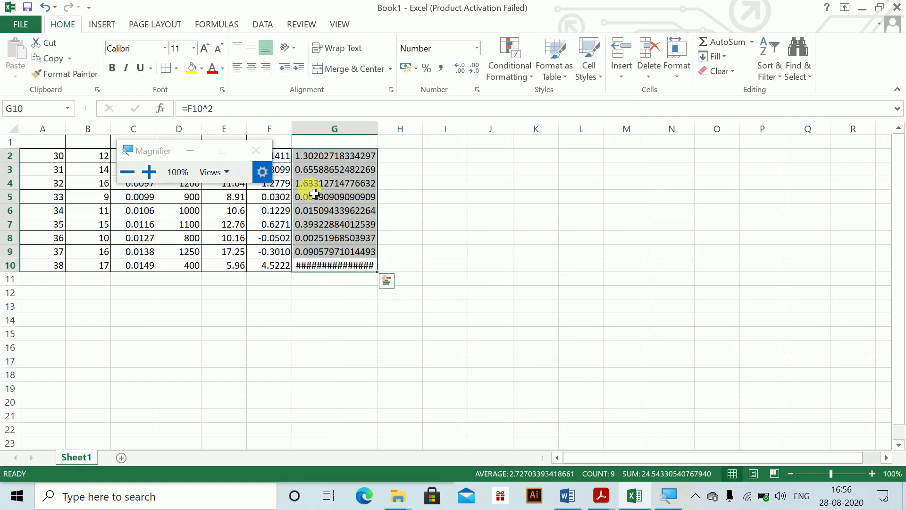
Reduce the values in G2:G10 to four decimal places and close the Magnifier window.
click(474, 70)
click(474, 72)
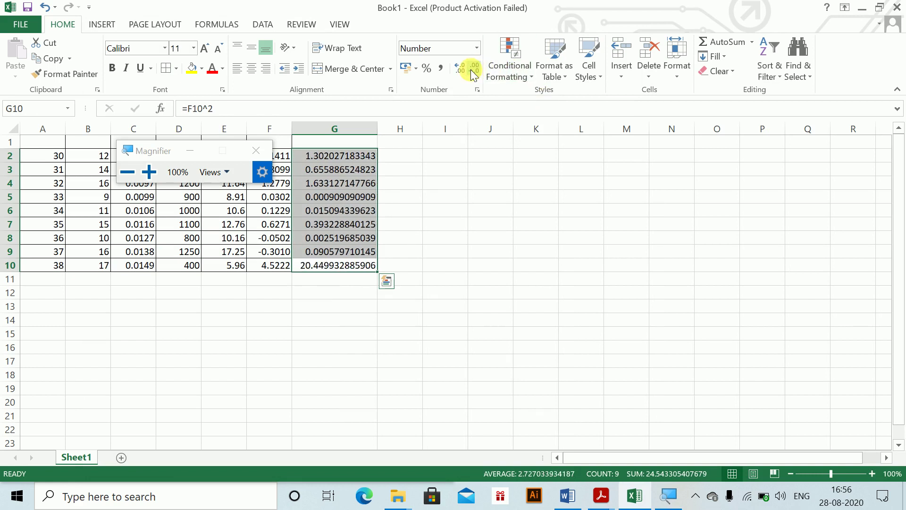
click(473, 71)
click(473, 71)
click(473, 70)
click(473, 71)
click(473, 71)
click(473, 71)
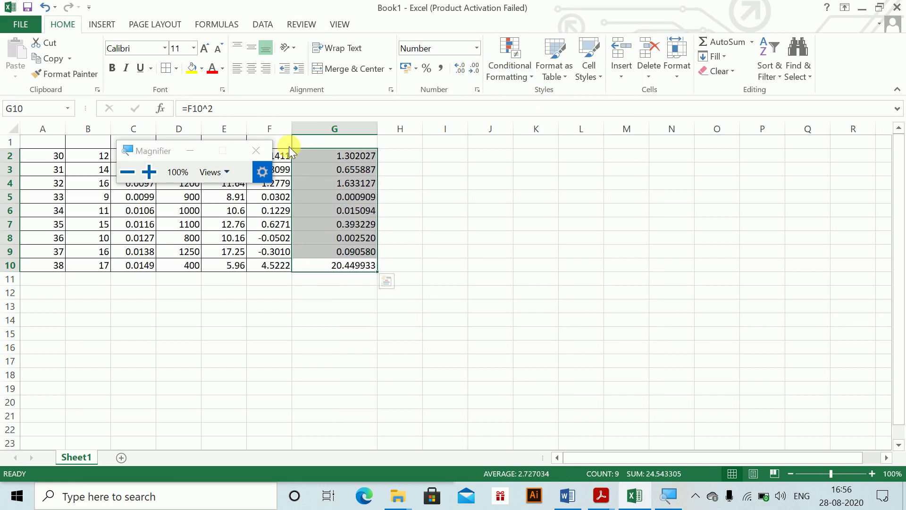
click(256, 153)
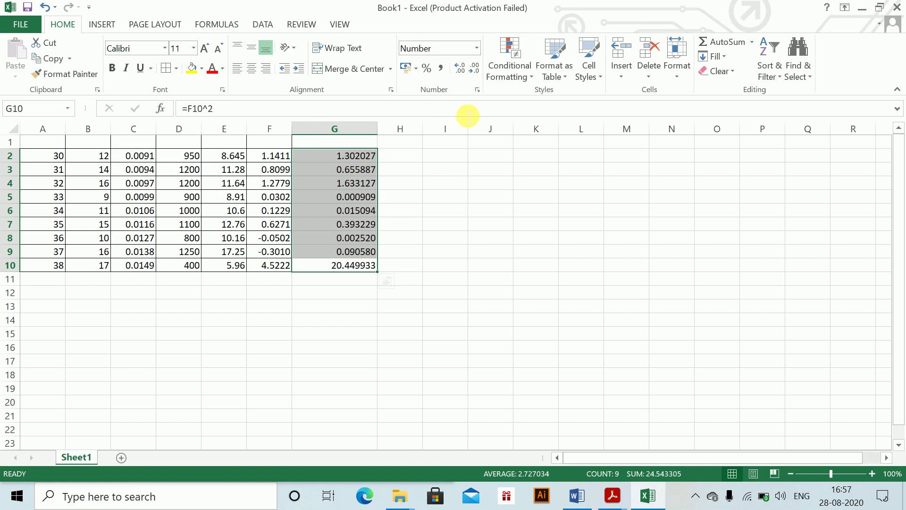
click(476, 72)
click(477, 72)
Copy G2:G10, switch to Word and insert a column after the Zx column of the table.
key(ctrl+c)
key(alt+Tab)
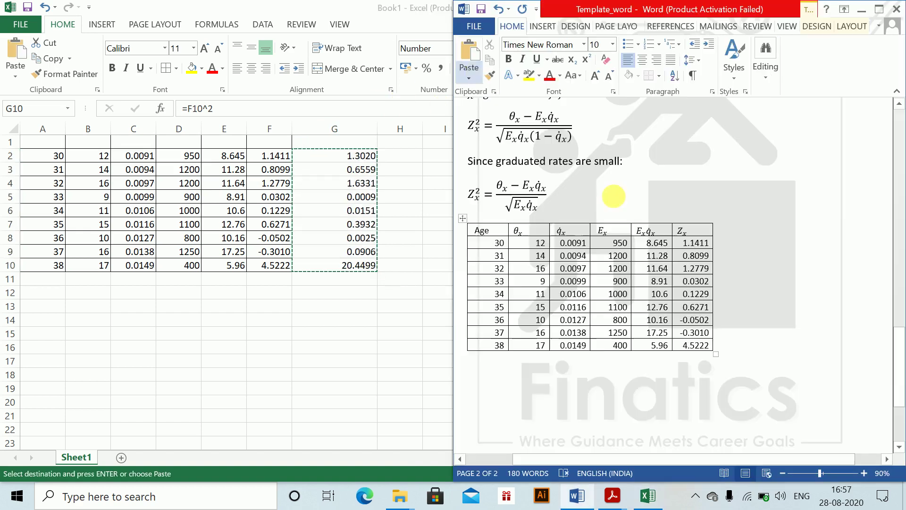
click(710, 238)
right_click(703, 243)
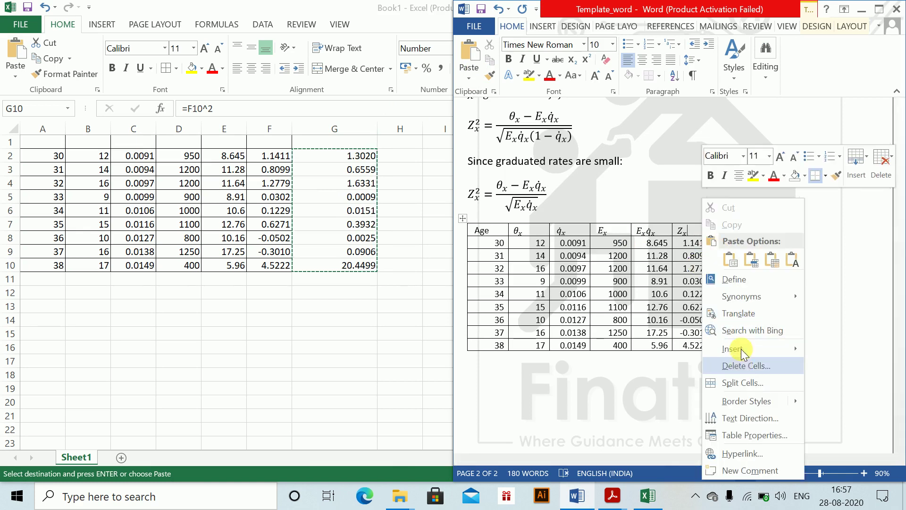
mouse_move(739, 348)
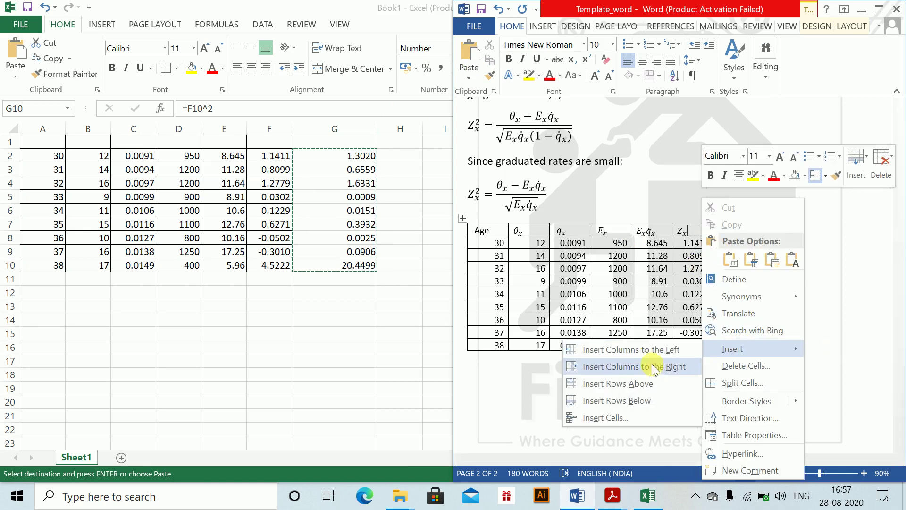
click(653, 366)
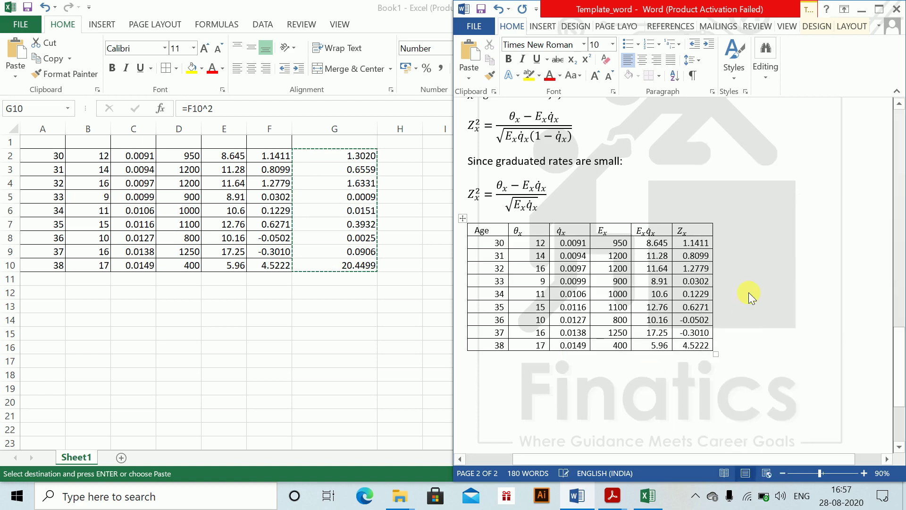
Try pasting the copied values directly into the header cell of the new column.
click(736, 234)
key(ctrl+v)
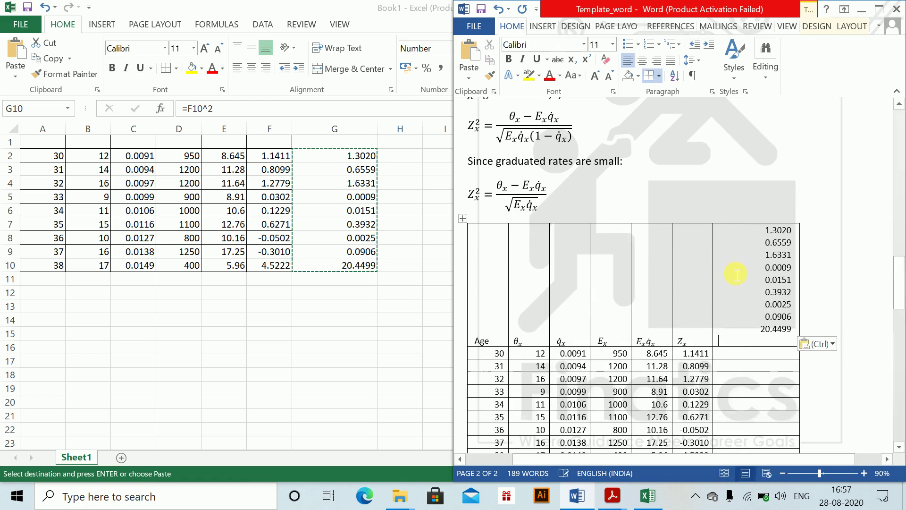
key(ctrl+z)
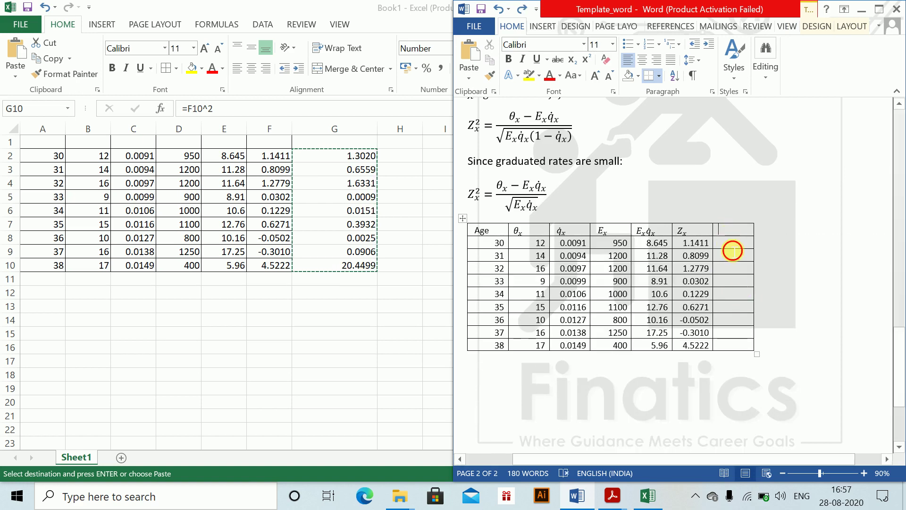
Try inserting the copied values into the new column's header cell with Paste Special.
click(729, 245)
click(724, 231)
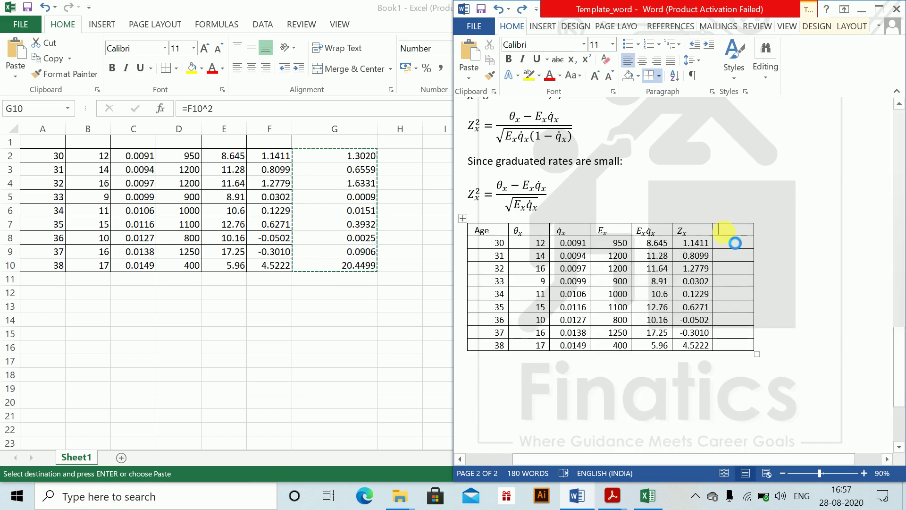
key(ctrl+alt+v)
key(Up)
key(Up)
key(Up)
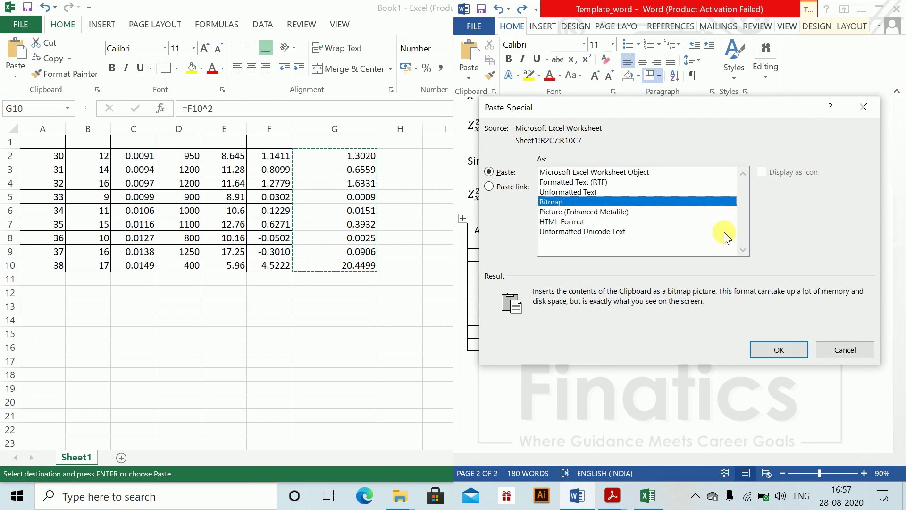
key(Return)
key(ctrl+z)
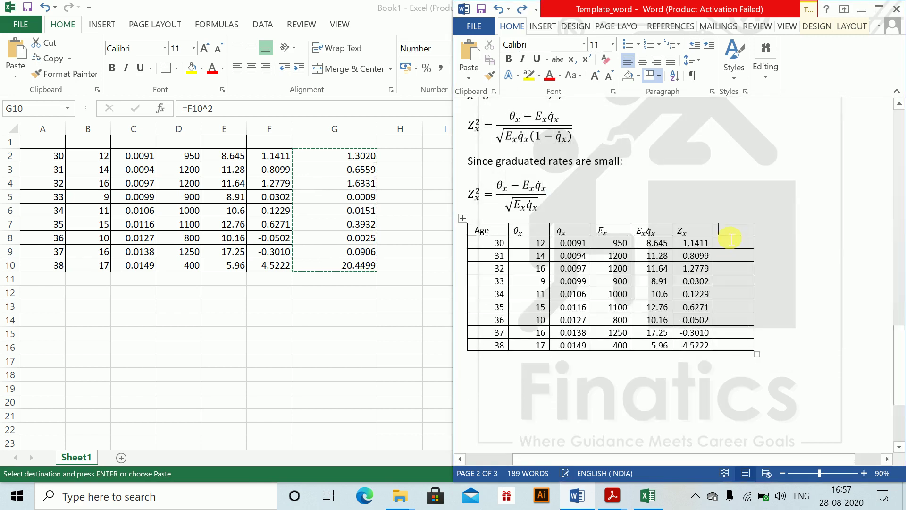
Try pasting the copied values into the new column as Unformatted Unicode Text.
key(ctrl+alt+v)
key(Down)
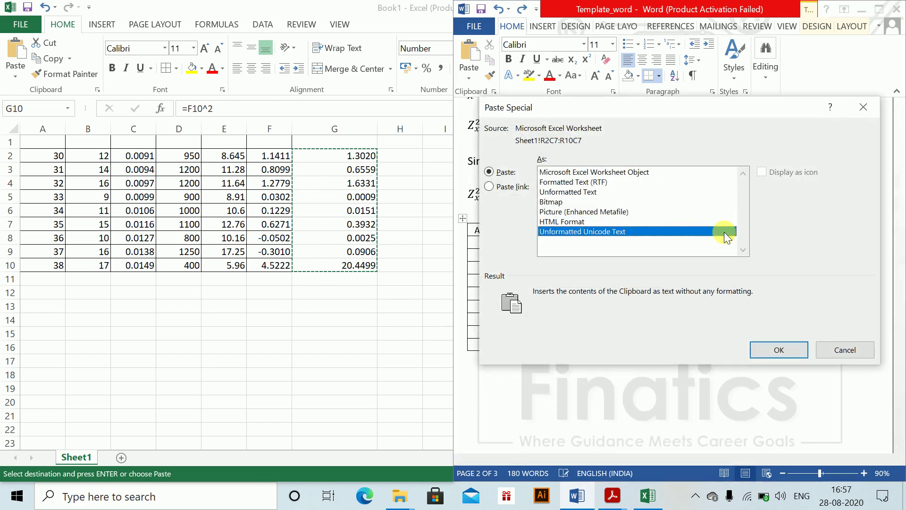
key(Return)
key(ctrl+z)
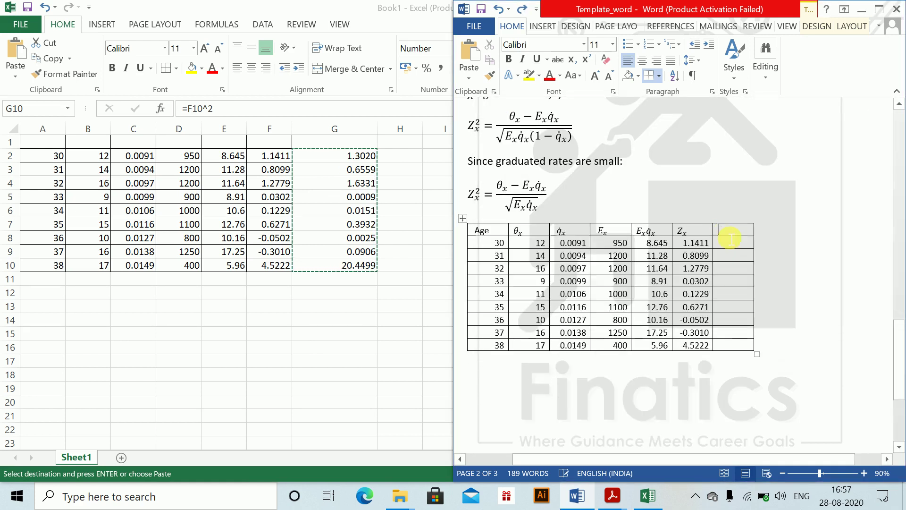
Try pasting the copied values into the new column as Formatted Text (RTF).
key(ctrl+alt+v)
key(Up)
key(Up)
key(Up)
key(Up)
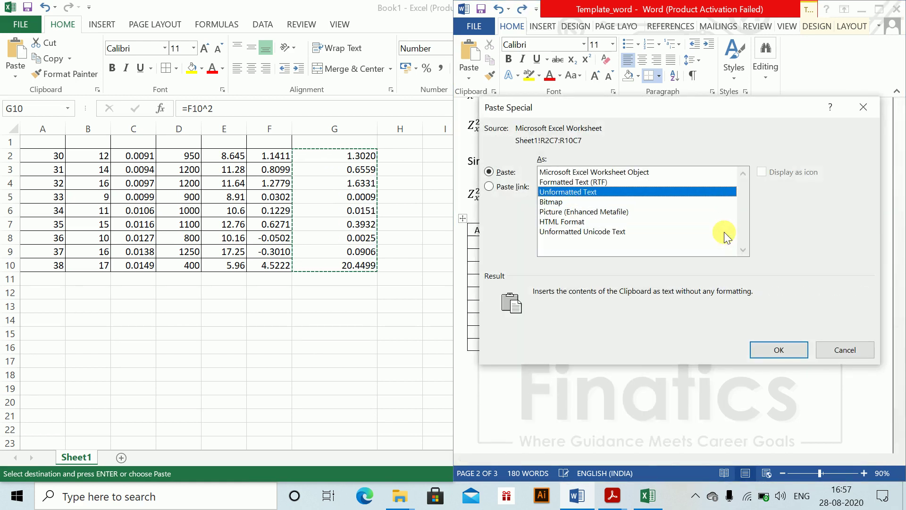
key(Up)
key(Return)
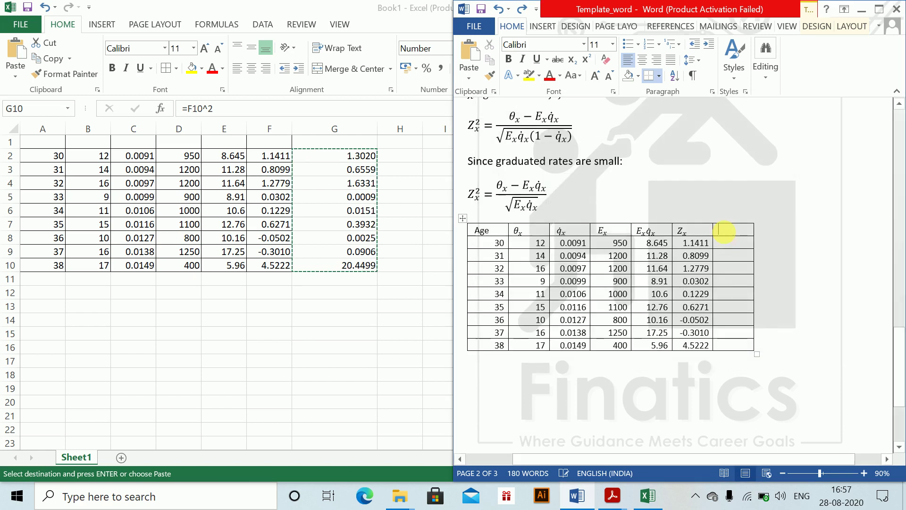
key(ctrl+z)
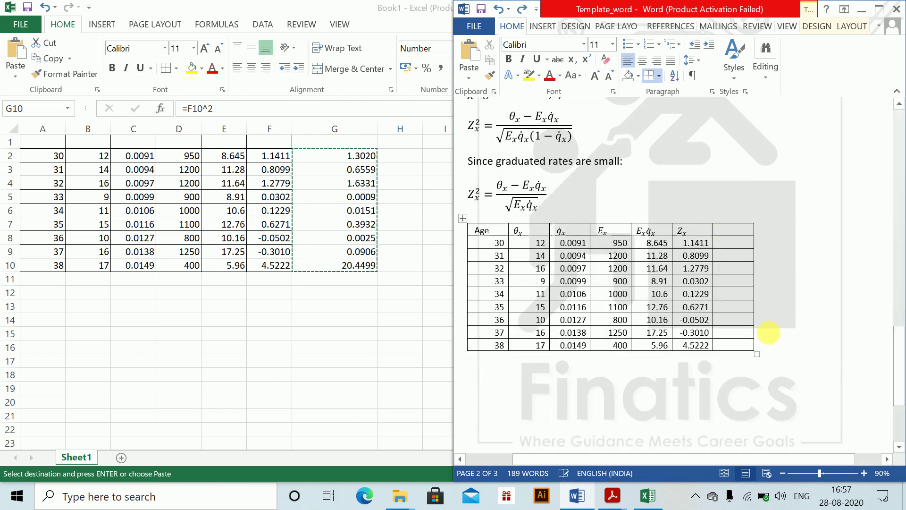
Switch back to Excel, cancel the pending copy and apply All Borders to the range A2:G10.
key(alt+Tab)
key(alt+Tab)
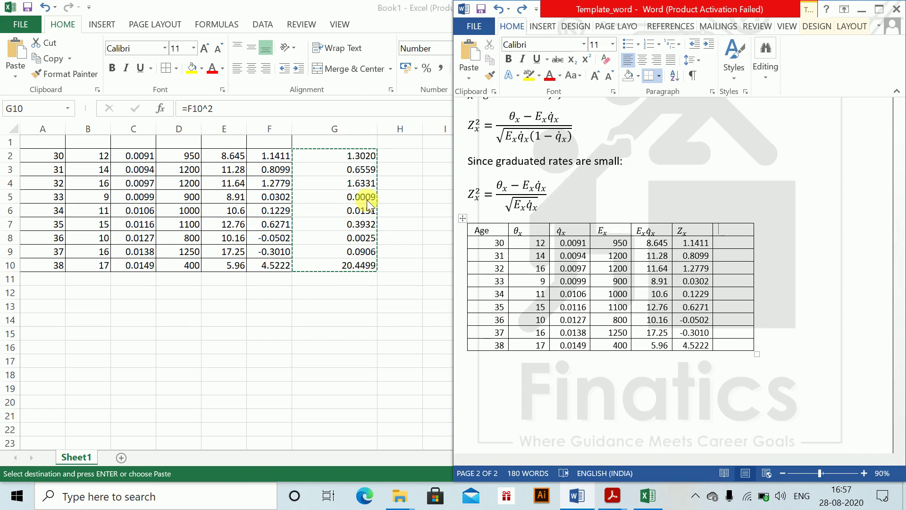
key(alt+Tab)
key(Escape)
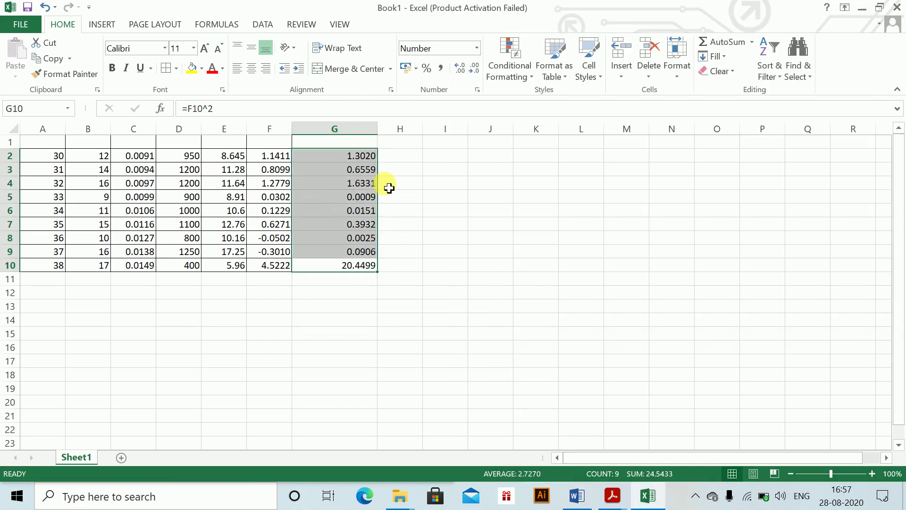
click(220, 199)
key(Up)
key(Up)
key(Up)
key(Left)
key(Left)
key(Left)
key(Left)
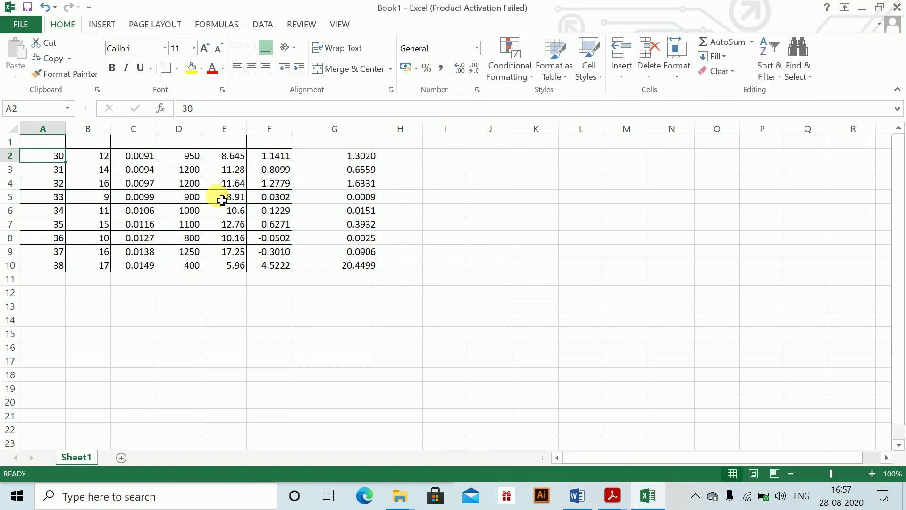
key(ctrl+shift+Right)
key(ctrl+shift+Down)
key(alt)
key(h)
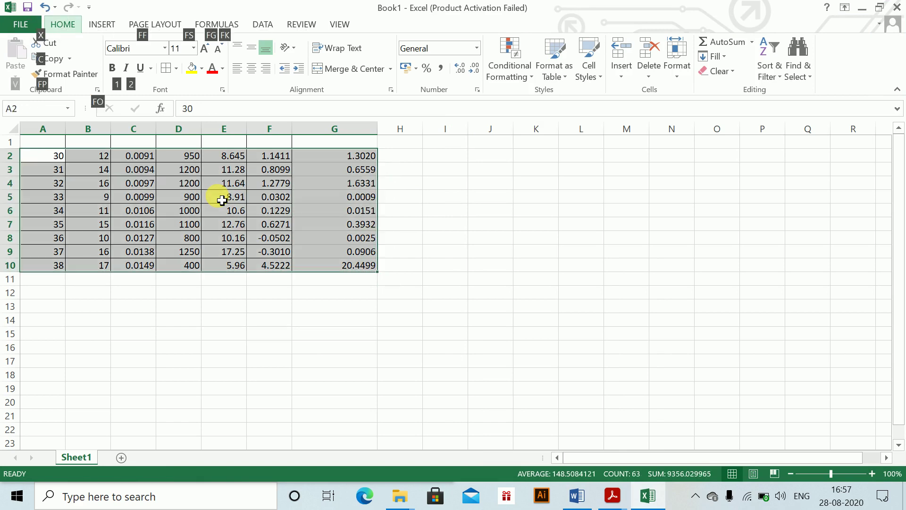
key(b)
key(a)
Copy A2:G10 and try pasting it at the end of the existing table in Word.
key(ctrl+c)
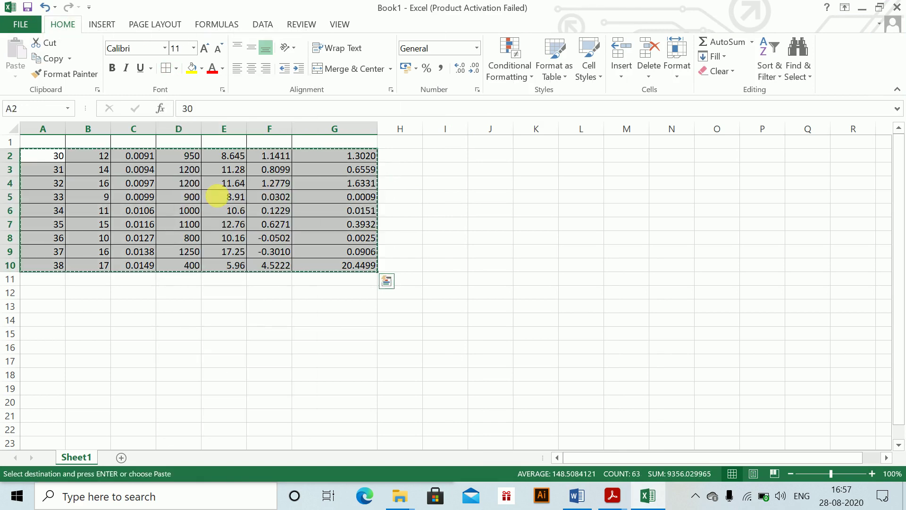
key(alt+Tab)
key(ctrl+v)
key(ctrl+z)
key(ctrl+z)
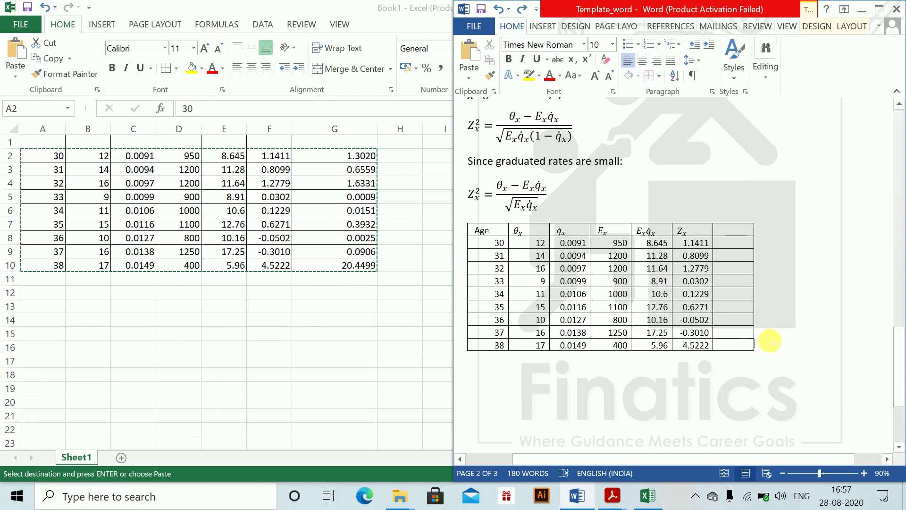
key(ctrl+v)
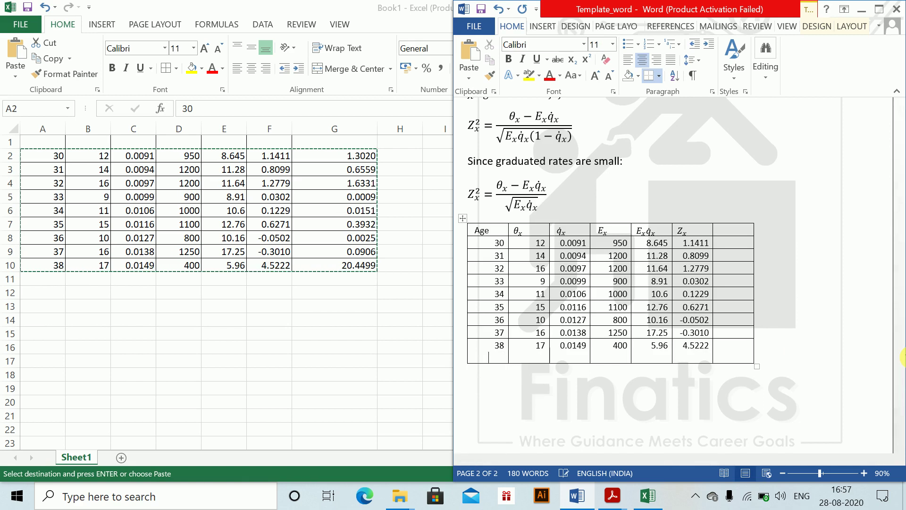
key(BackSpace)
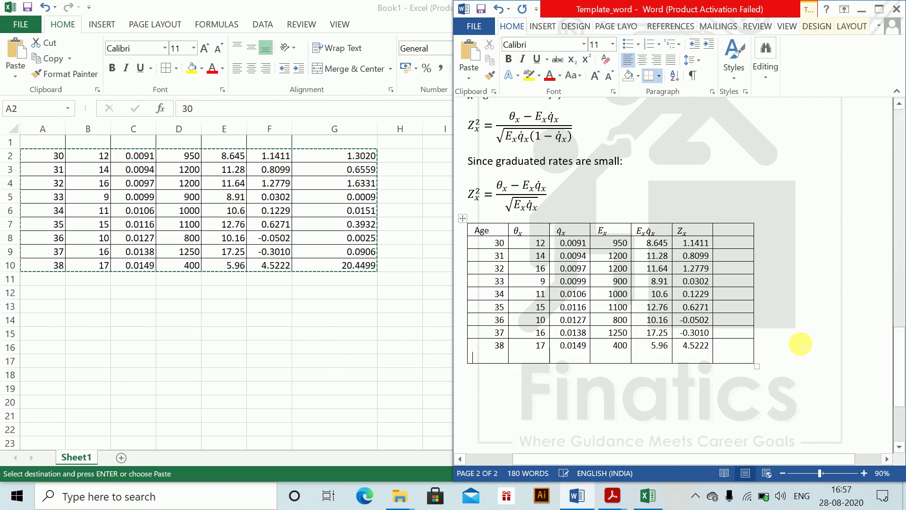
Undo the last table edits, including the empty column added after Zx.
key(ctrl+z)
key(ctrl+z)
key(ctrl+z)
key(ctrl+z)
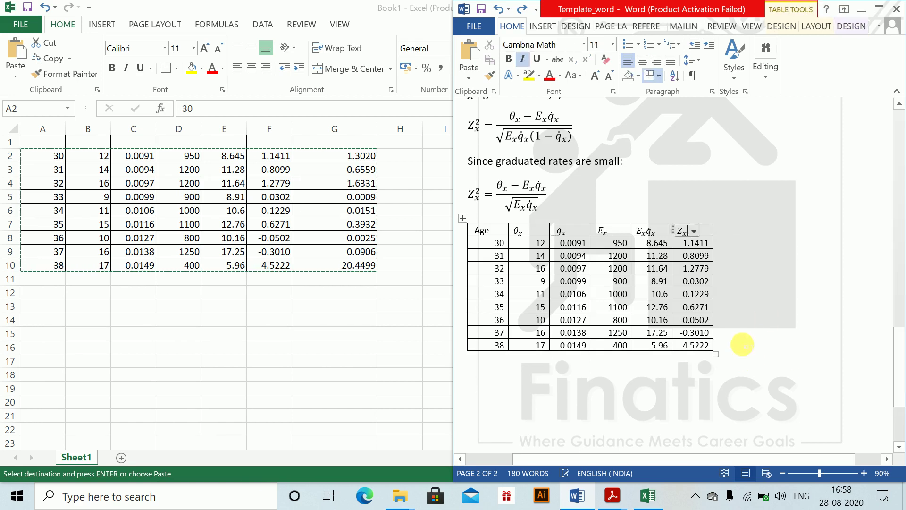
click(783, 337)
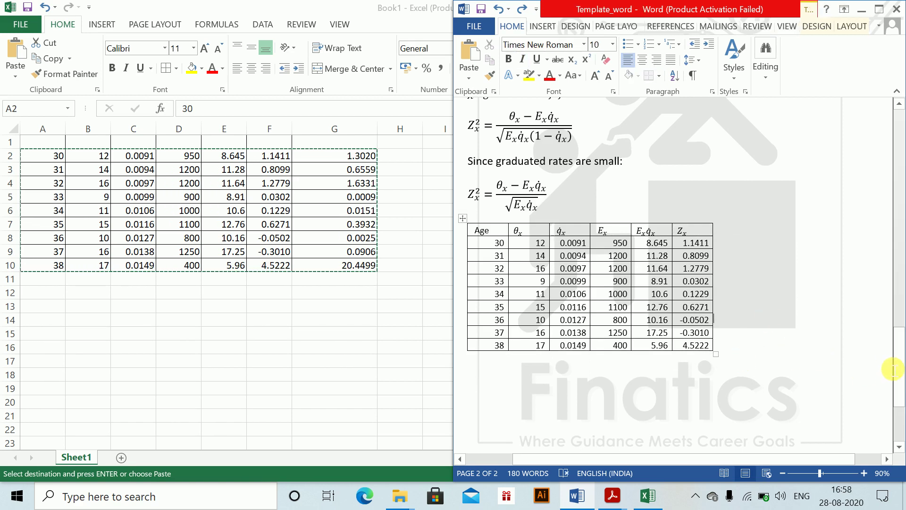
Try pasting the copied A2:G10 range as a separate table below the existing one.
drag(899, 367, 899, 400)
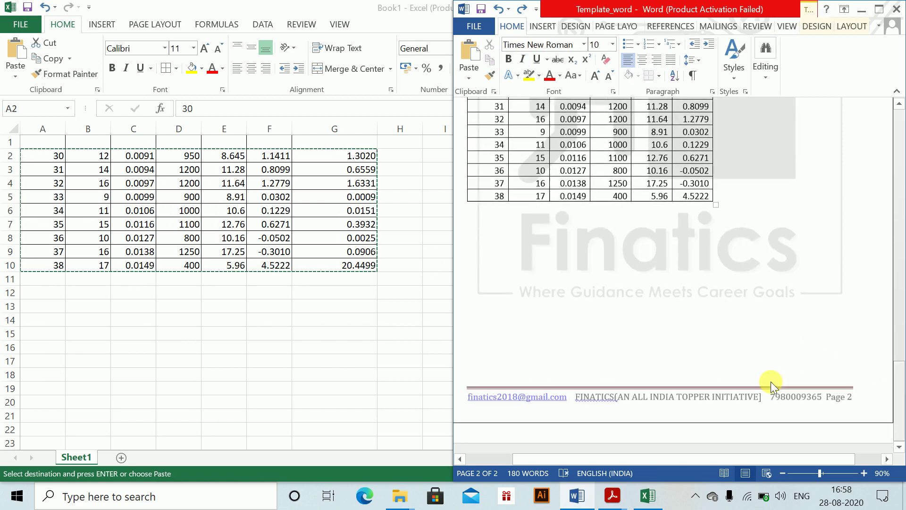
click(500, 230)
key(ctrl+v)
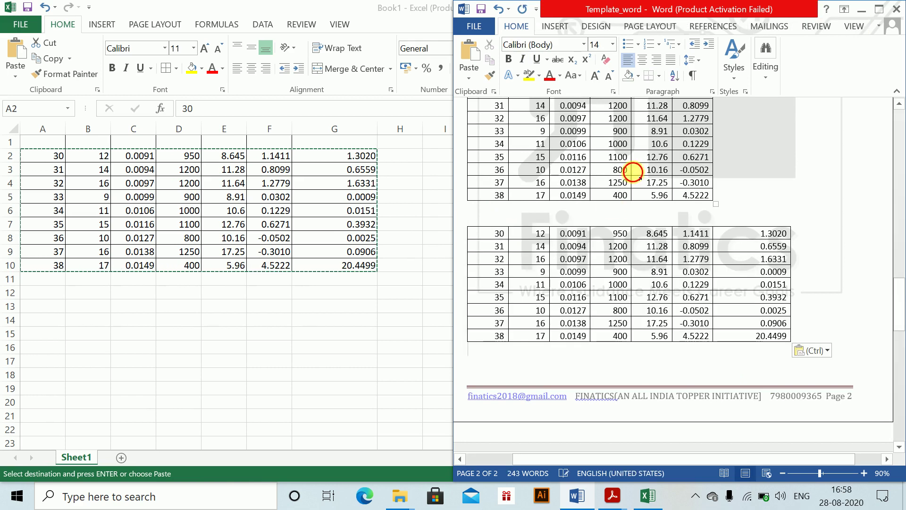
click(631, 171)
click(613, 195)
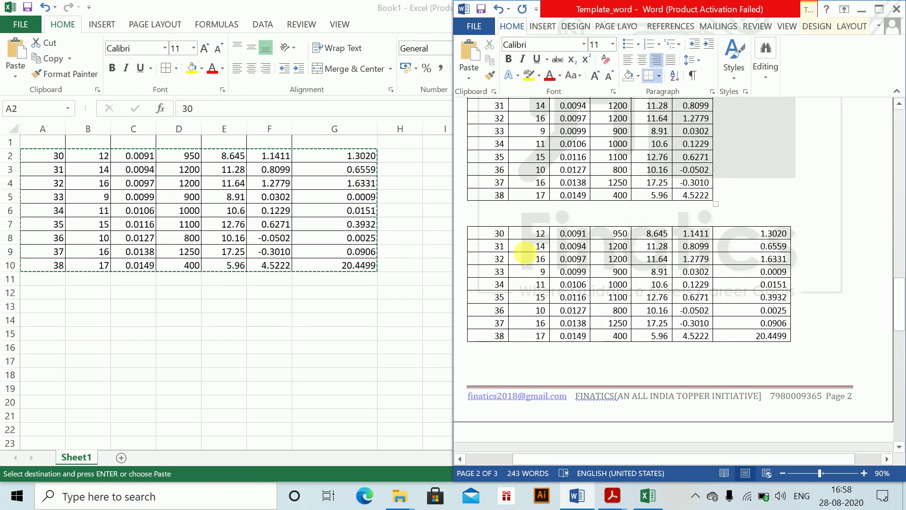
key(ctrl+z)
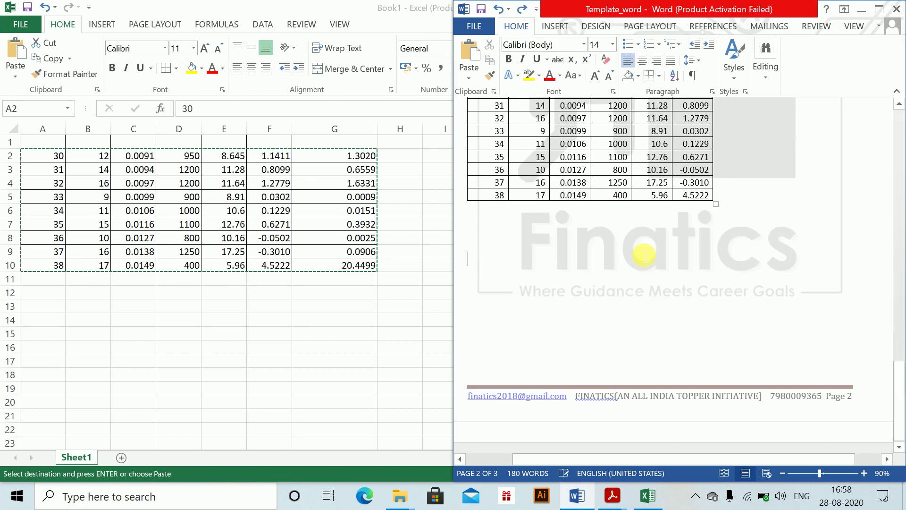
key(ctrl+z)
Switch to Excel and total G2:G10 in cell G11 with the SUM function.
key(super+Up)
key(alt+Tab)
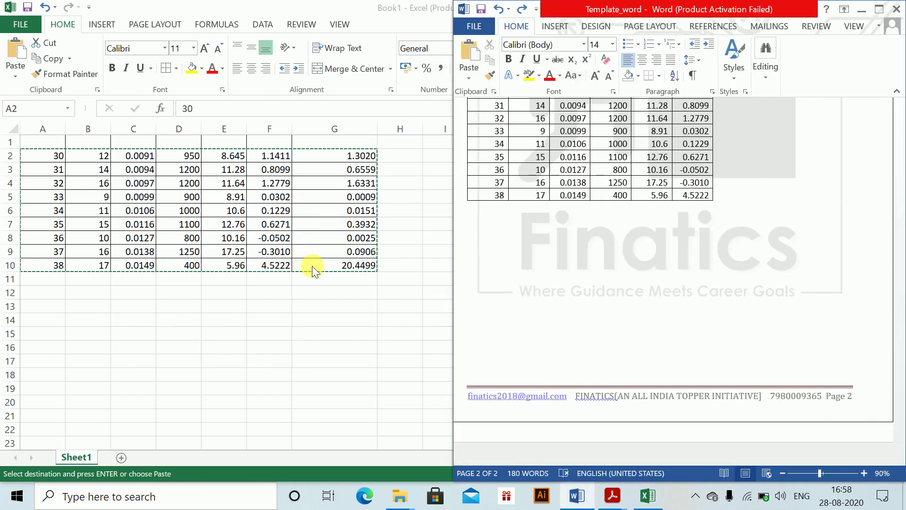
key(alt+Tab)
key(super+Up)
key(Escape)
click(316, 282)
text(=sum)
key(Tab)
key(Up)
key(ctrl+shift+Up)
key(Return)
key(Up)
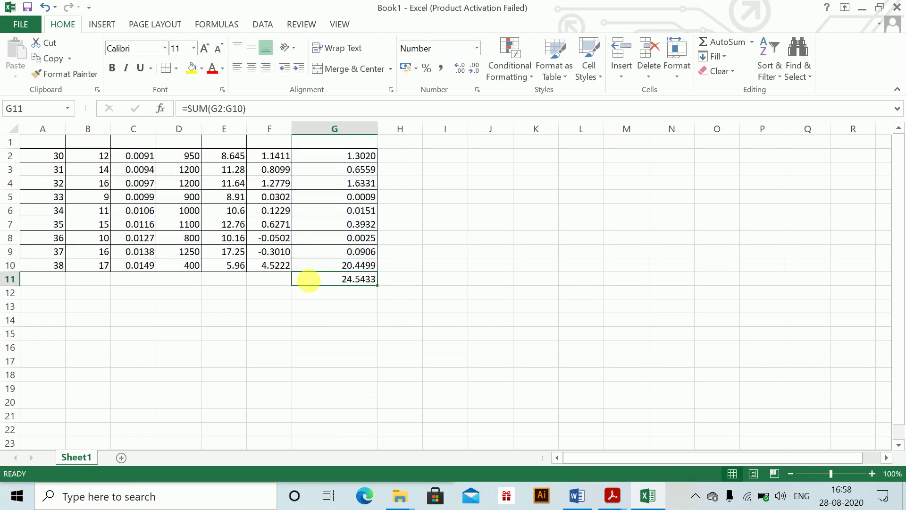
Switch to Word and start an equation below the table reading z with subscript x, squared, followed by an equals sign.
key(alt+Tab)
key(Tab)
click(309, 280)
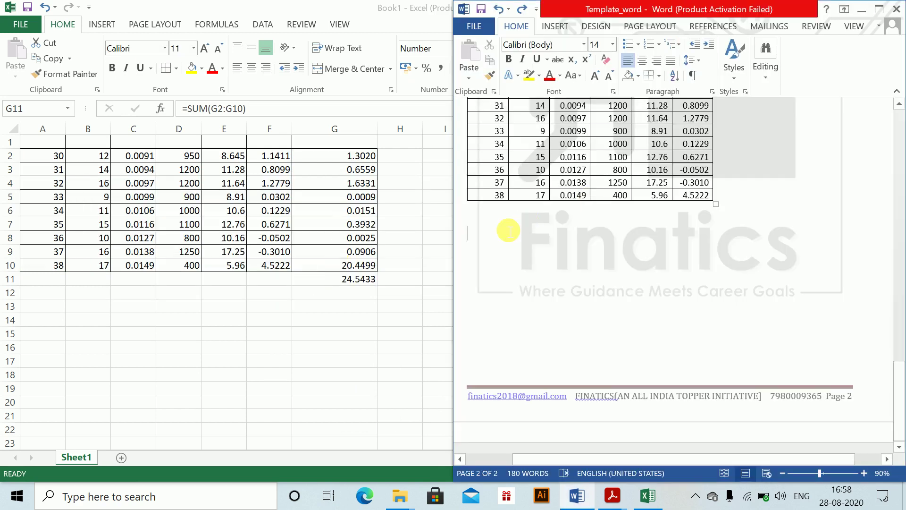
key(alt+equal)
text(z)
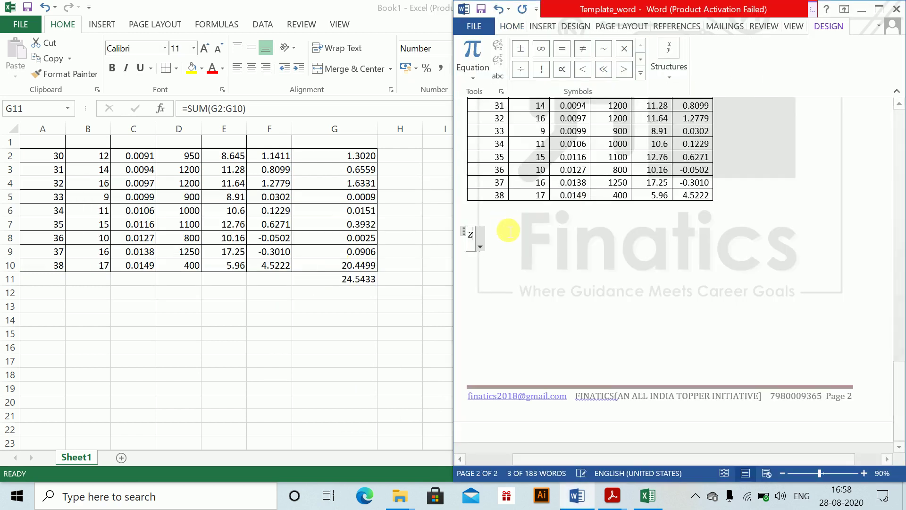
text(_x ^2 =)
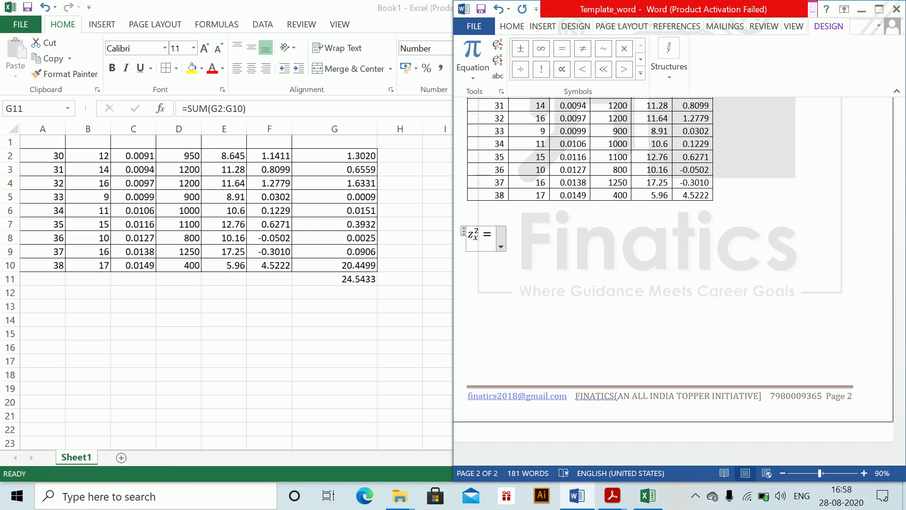
Switch to Excel and inspect the formulas in G10 and F10 without changing them.
key(alt+Tab)
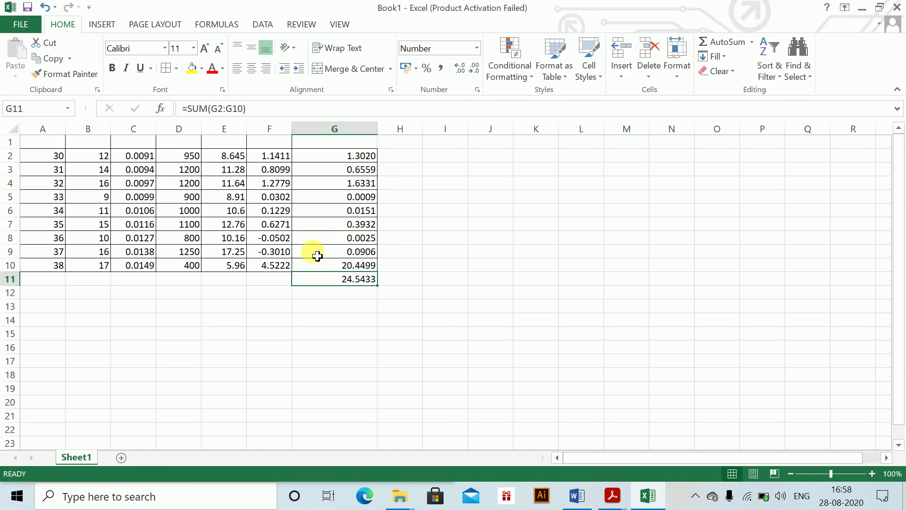
double_click(319, 268)
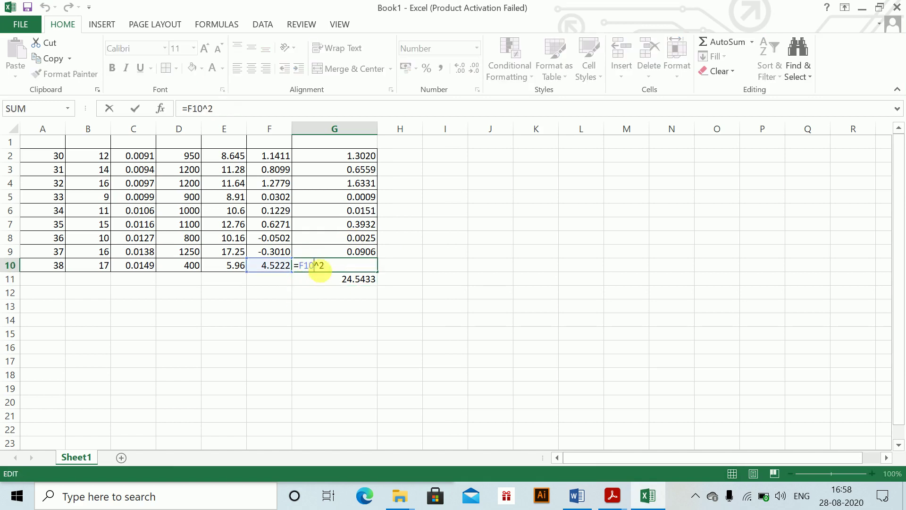
click(236, 265)
double_click(235, 266)
click(271, 269)
double_click(272, 269)
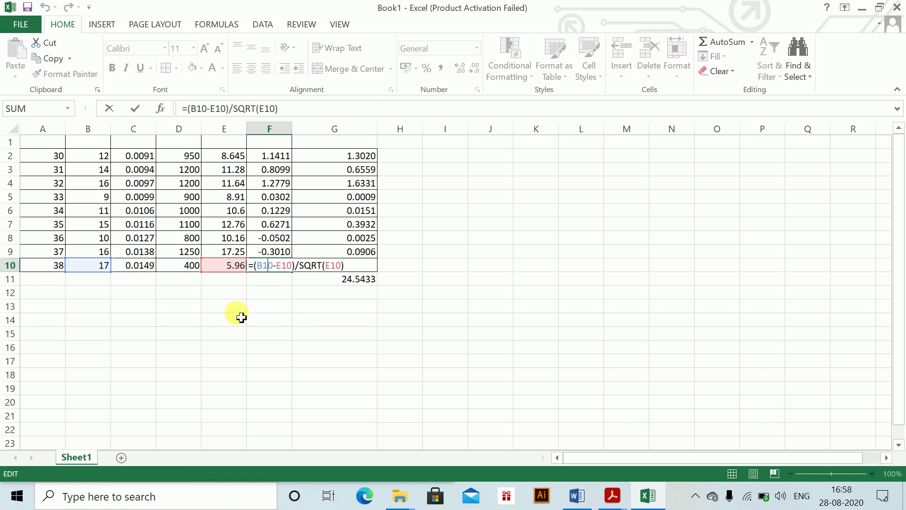
key(Escape)
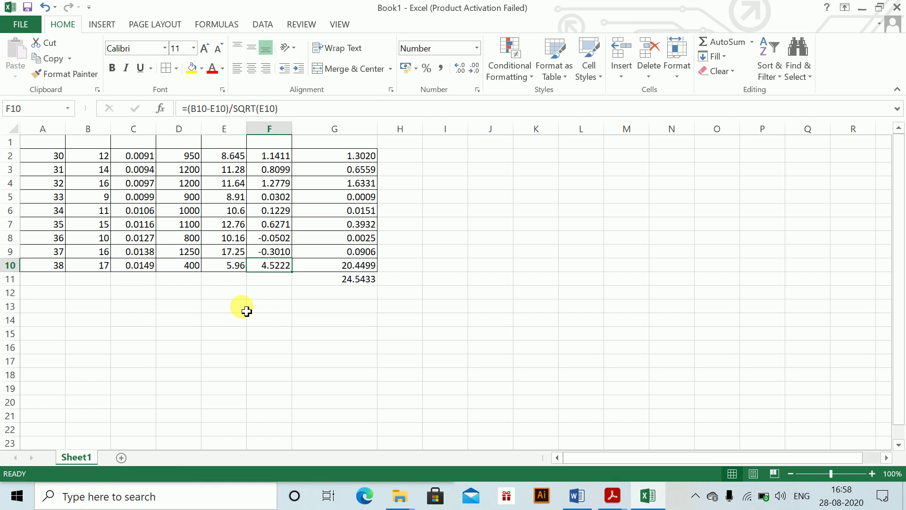
Check the values in columns C and E row by row and inspect the formula in E10.
click(145, 255)
key(Up)
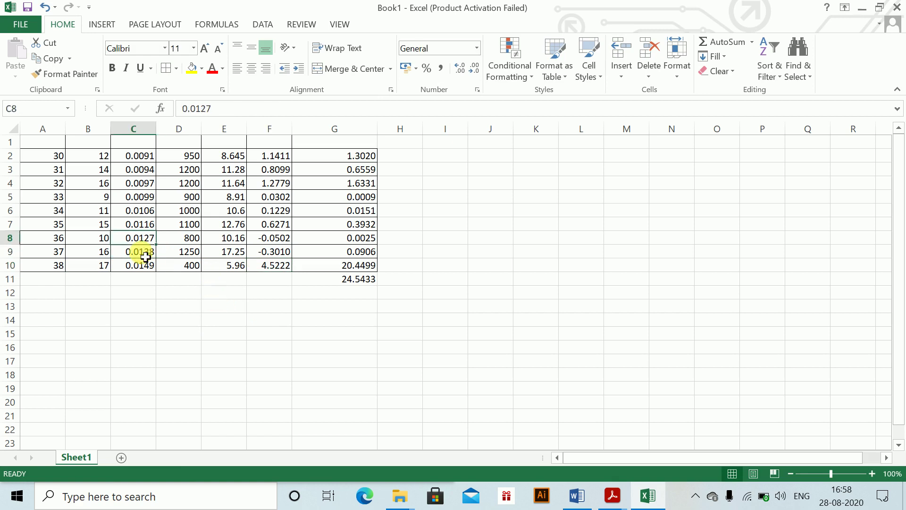
key(Up)
key(Up)
key(Right)
key(Right)
key(Up)
key(Down)
key(Down)
key(Down)
key(Down)
key(Down)
key(Down)
key(Down)
key(Down)
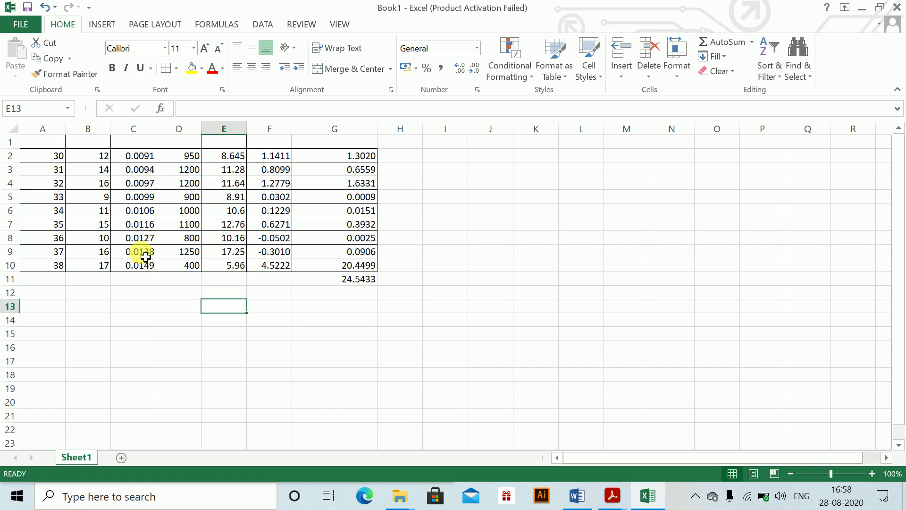
key(Left)
key(Left)
key(Up)
key(Up)
key(Up)
key(Right)
key(Right)
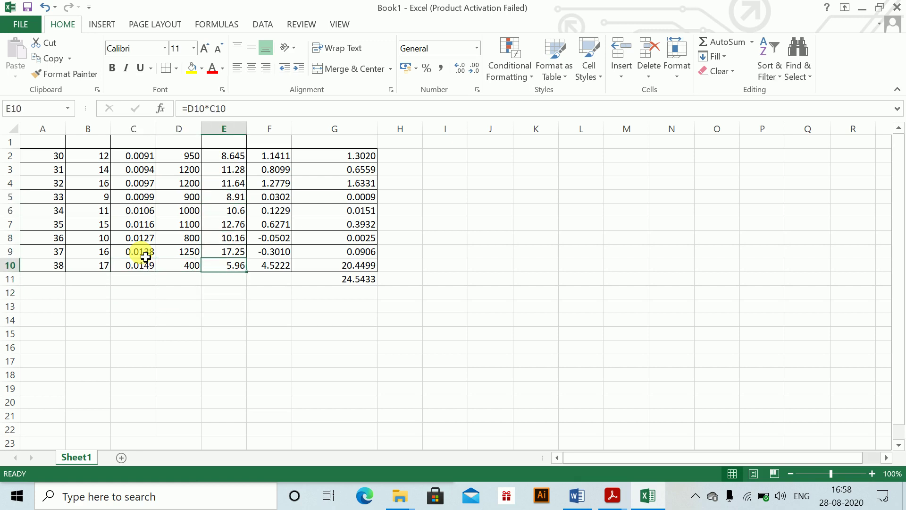
double_click(241, 264)
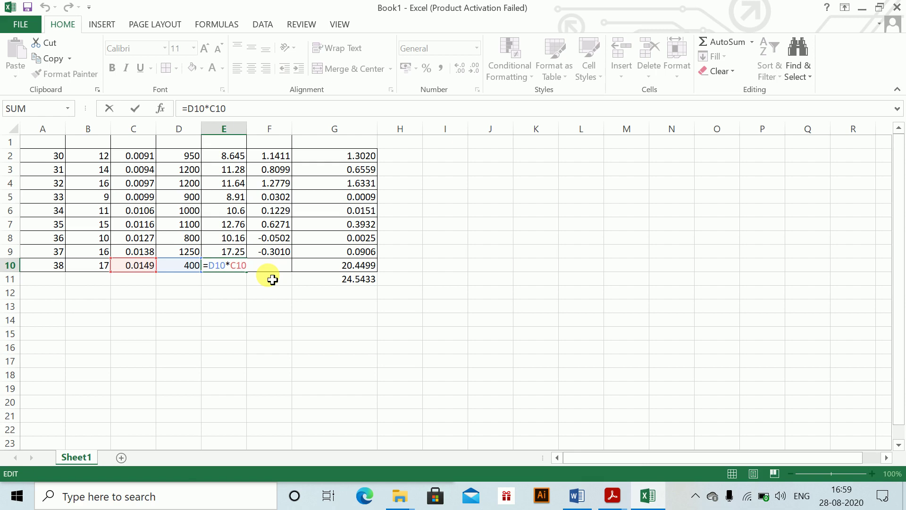
Correct the value in cell D10 to 1400.
click(187, 267)
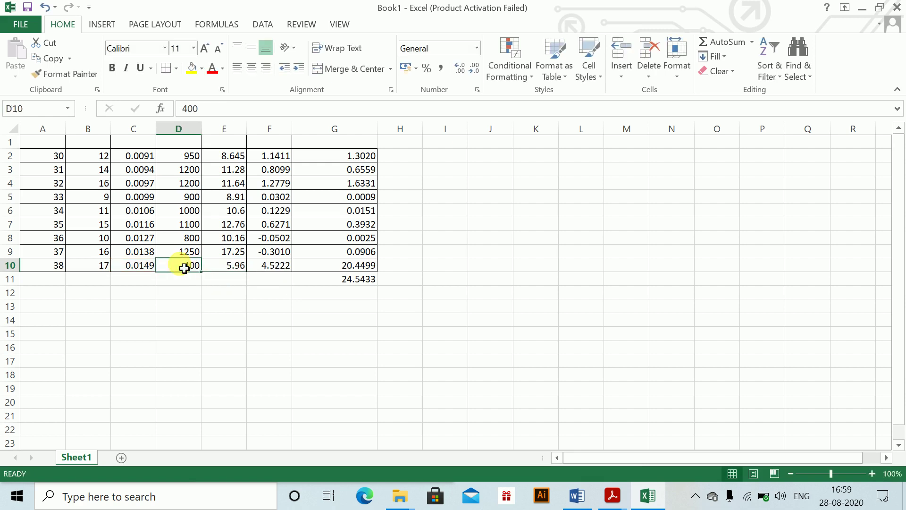
text(1400)
key(Return)
key(Up)
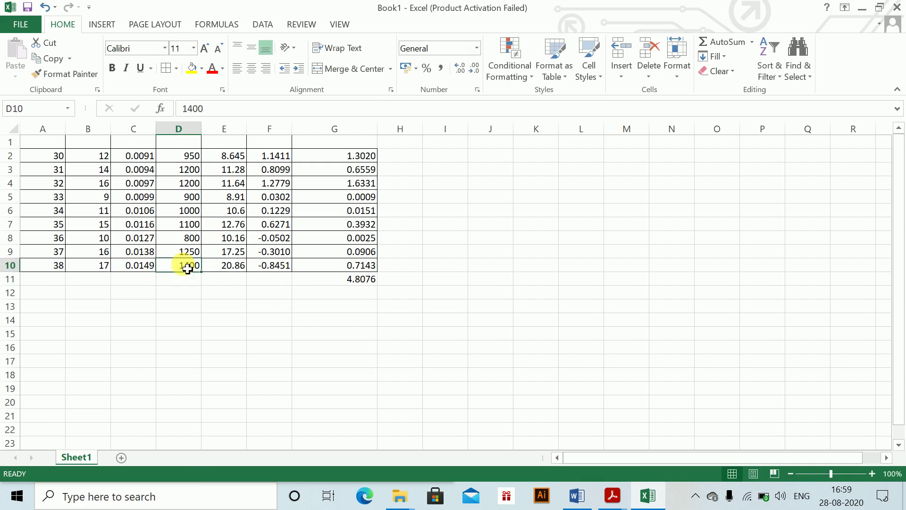
key(Right)
key(Right)
Switch to Word and, in the table's row for 38, set the fourth column to 1400 and the fifth to -0.8451.
key(alt+Tab)
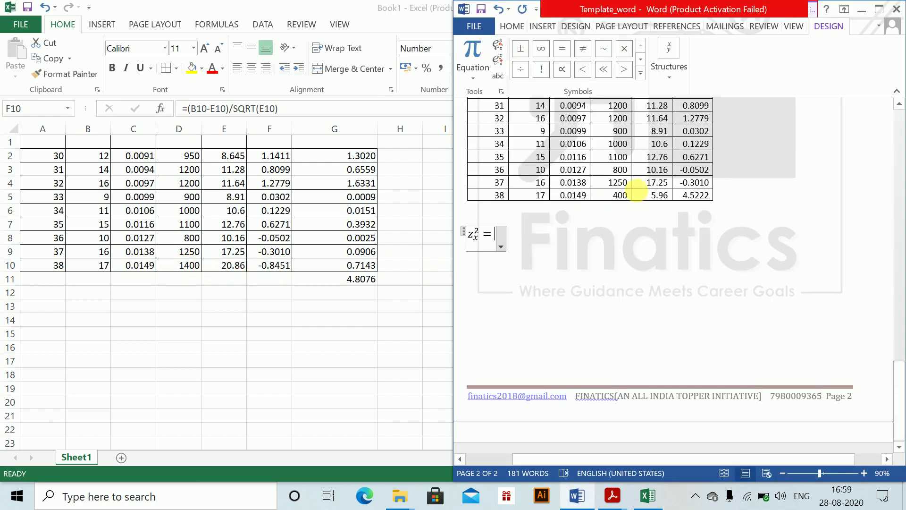
click(614, 195)
text(1)
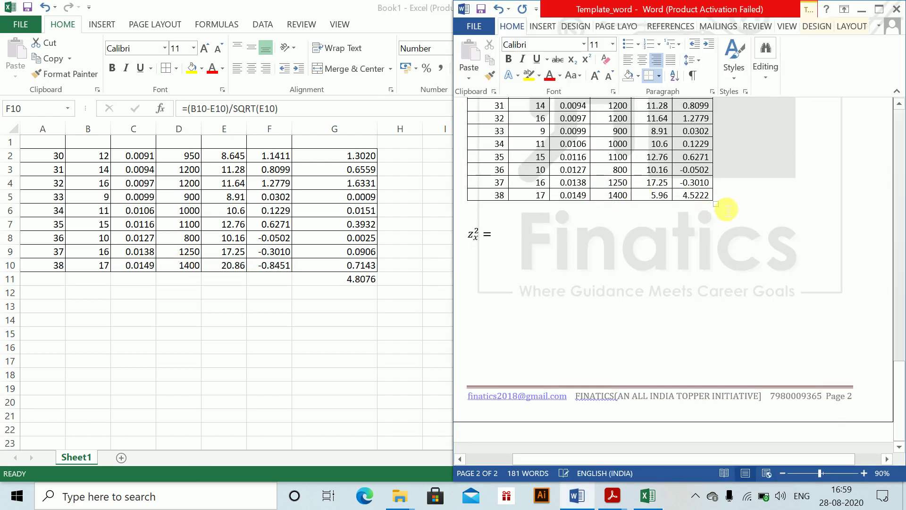
double_click(663, 195)
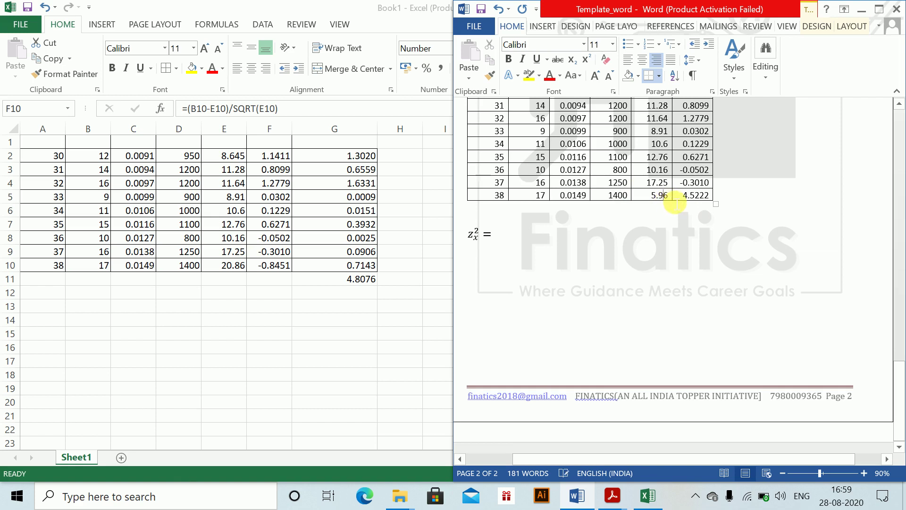
key(Delete)
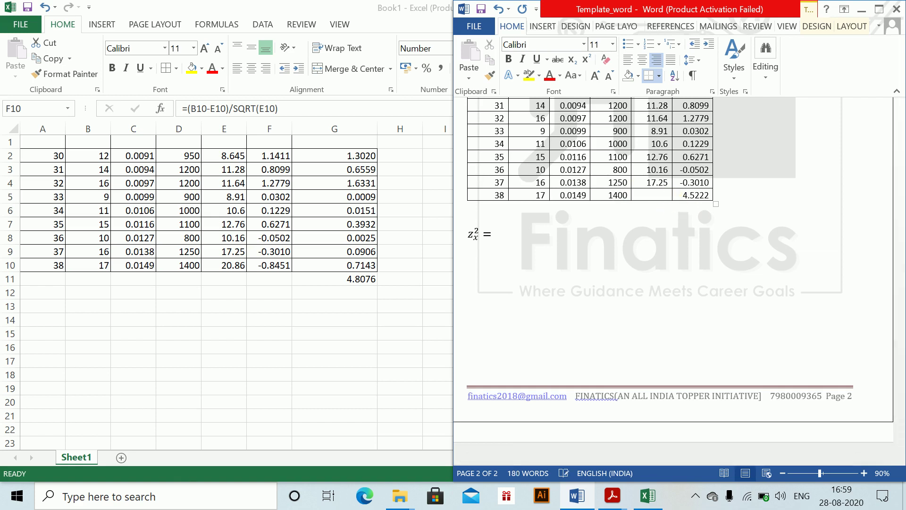
text(-0.8451)
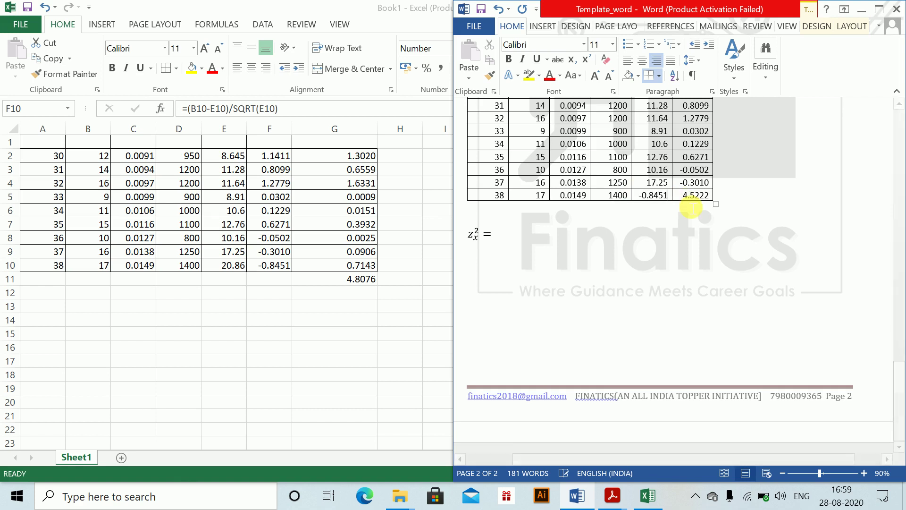
Replace the last value in the table's row for 38 with 0.7143.
click(709, 196)
key(BackSpace)
key(BackSpace)
key(BackSpace)
key(BackSpace)
key(BackSpace)
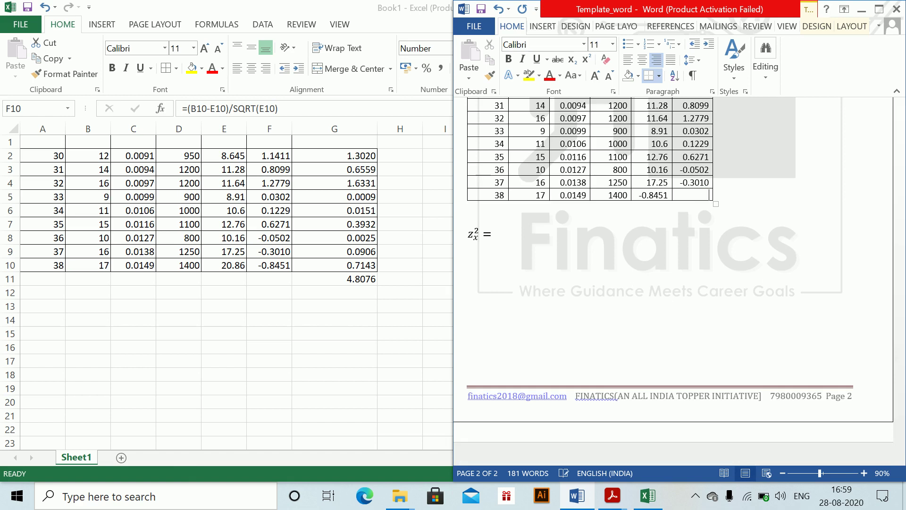
text(0.7143)
Complete the squared z equation with the total 4.8076 and start a new line below it.
click(748, 207)
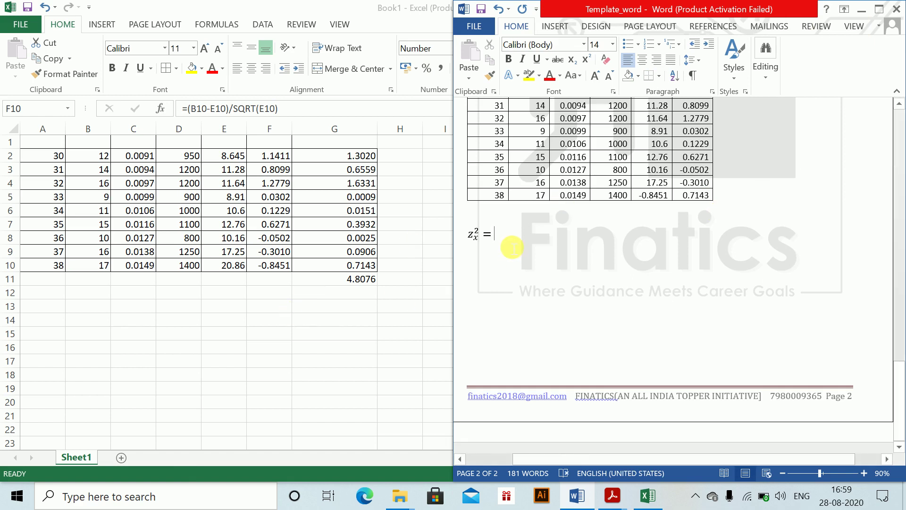
text(4.807)
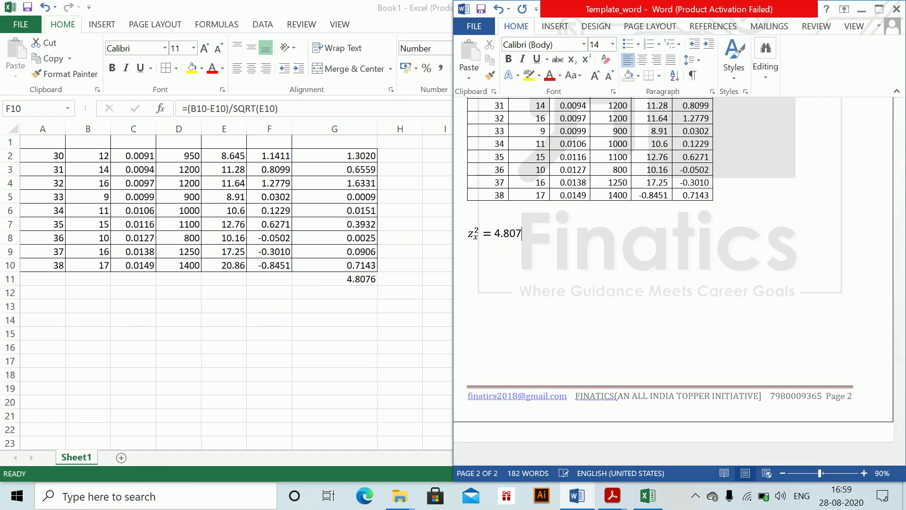
text(6)
key(Return)
key(BackSpace)
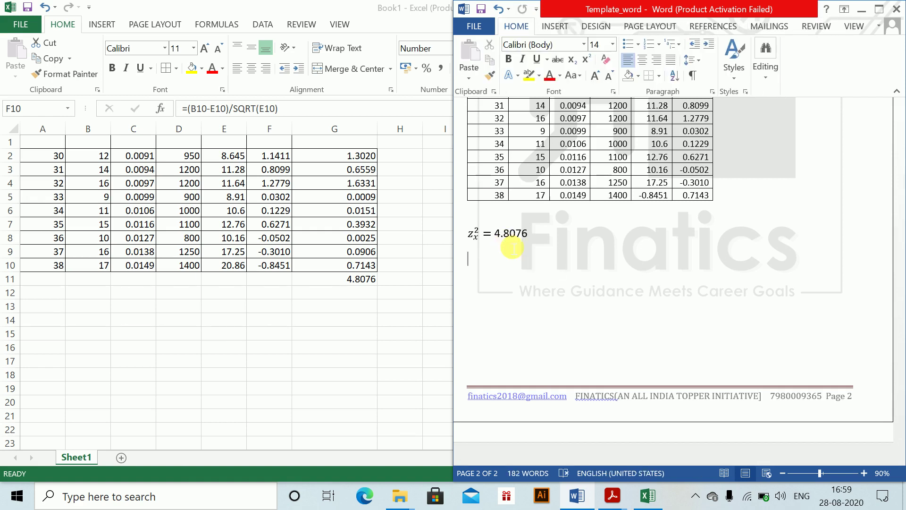
Write "We lose 1 degree of freedom for parameter in the link function" below the equation and start a new line.
text(We lose 1 degte)
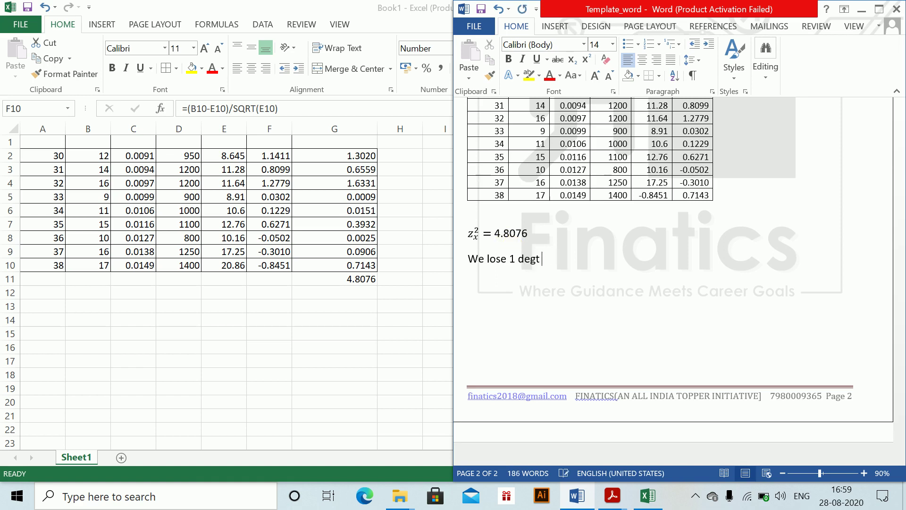
key(BackSpace)
text(ree of f)
text(eed)
key(BackSpace)
key(BackSpace)
key(BackSpace)
text(reedom for)
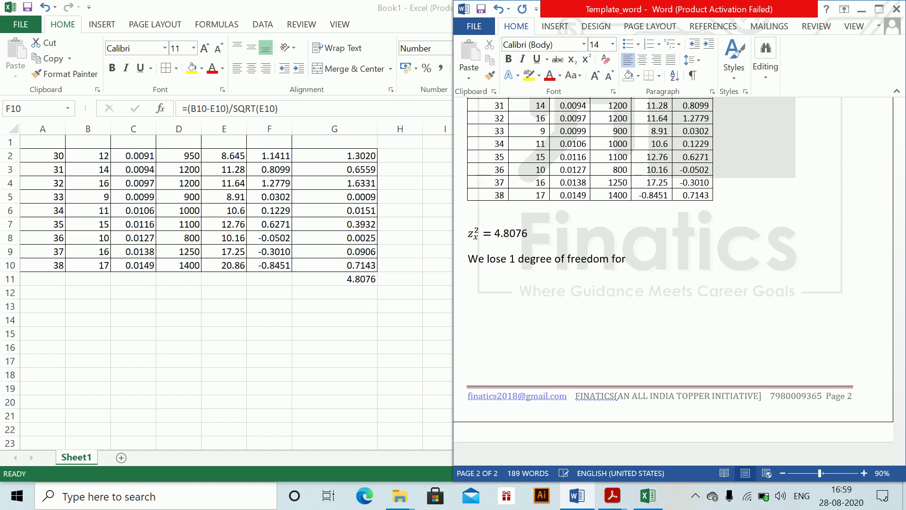
text( parameter in the )
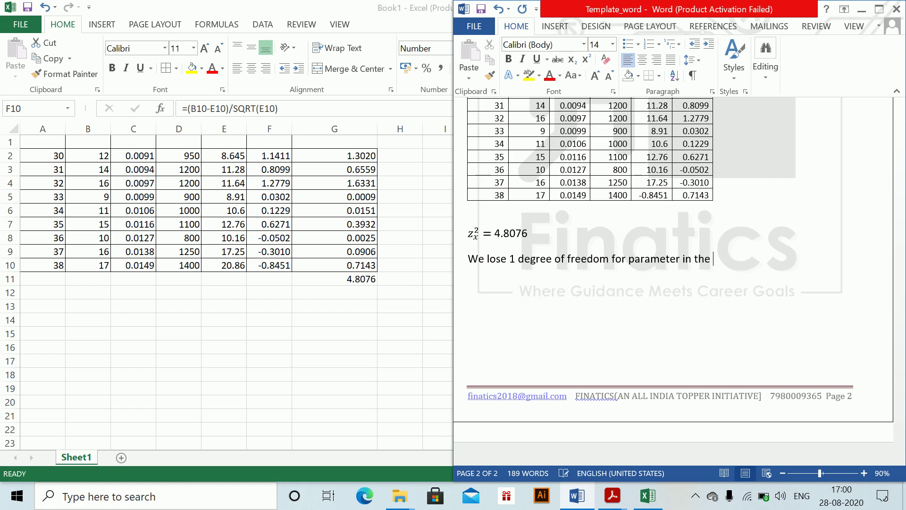
text(link function)
key(Return)
Continue the text with "and 1-2 degree of freedom for using standard table." and start a new line.
text(and )
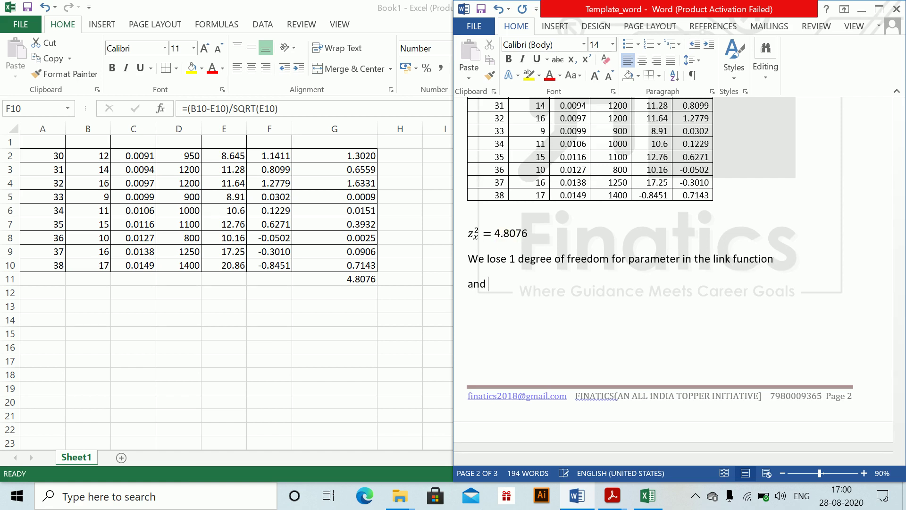
text(1-2 degree of freedom for usi)
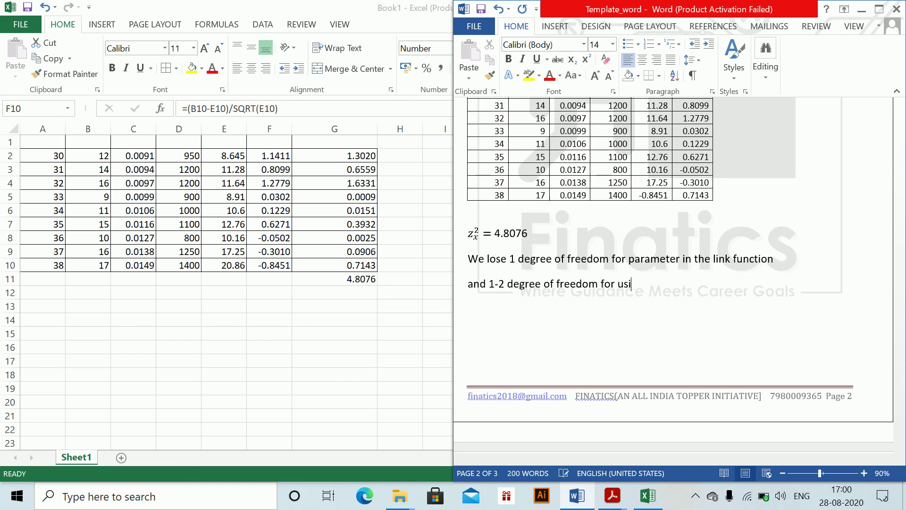
text(ng standard table.)
key(Return)
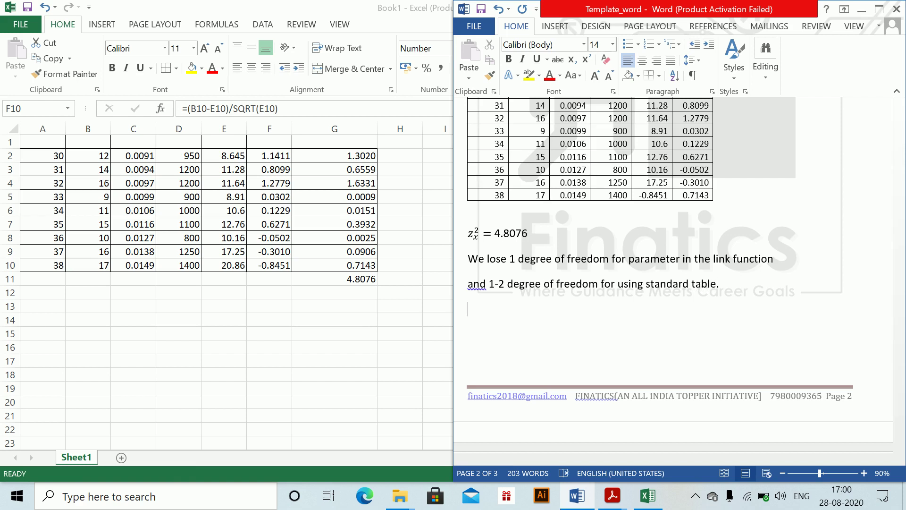
Insert an equation on the new line reading chi squared with subscript 7, followed by an equals sign.
text(=)
key(BackSpace)
key(alt+equal)
text(\chi^2 )
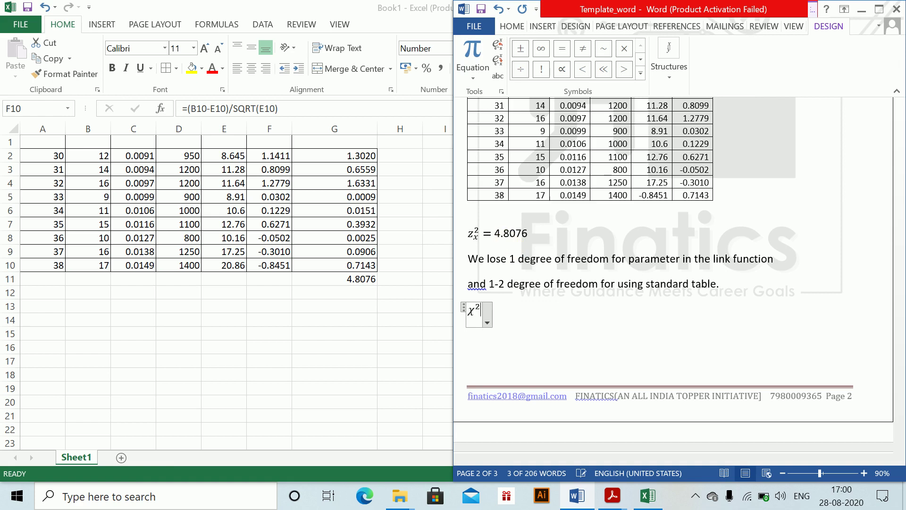
text(_7 )
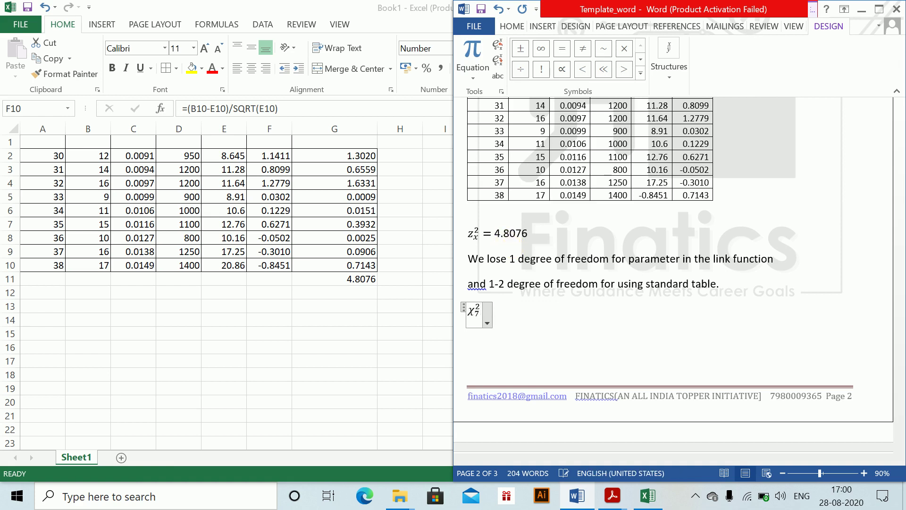
text(=)
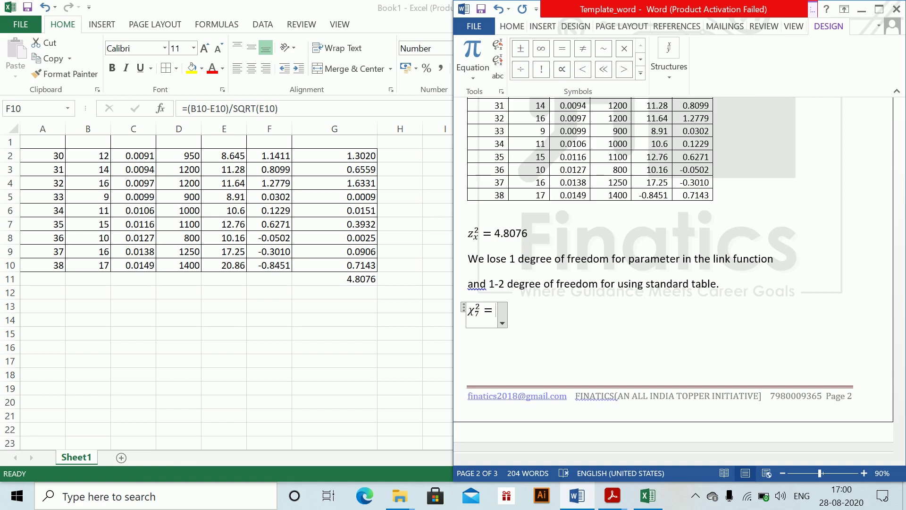
Complete the chi-squared equation with "14.07 for 5%".
text(14.0)
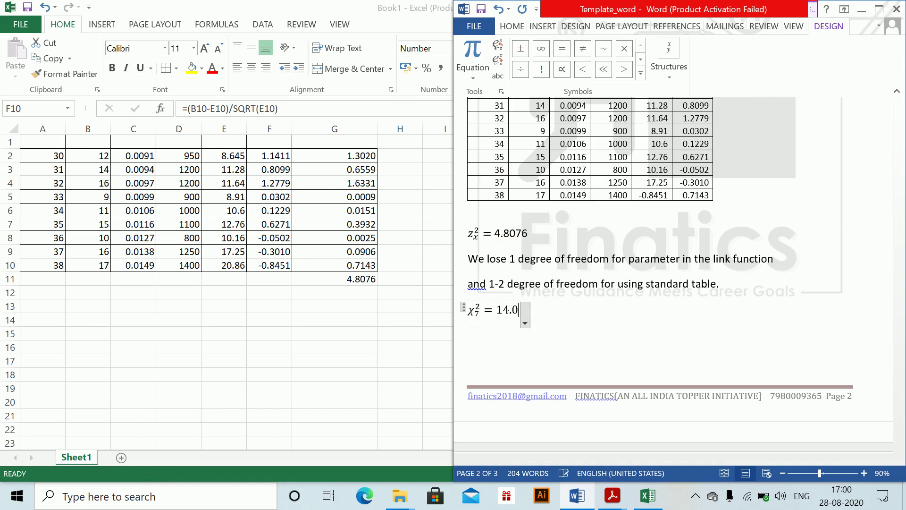
text(7 fpr 5%)
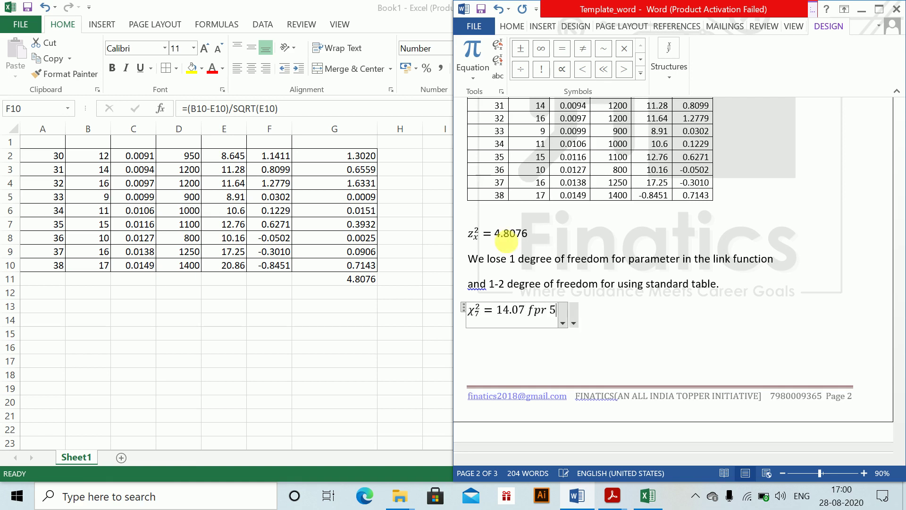
key(BackSpace)
key(BackSpace)
key(BackSpace)
key(BackSpace)
key(BackSpace)
text(0)
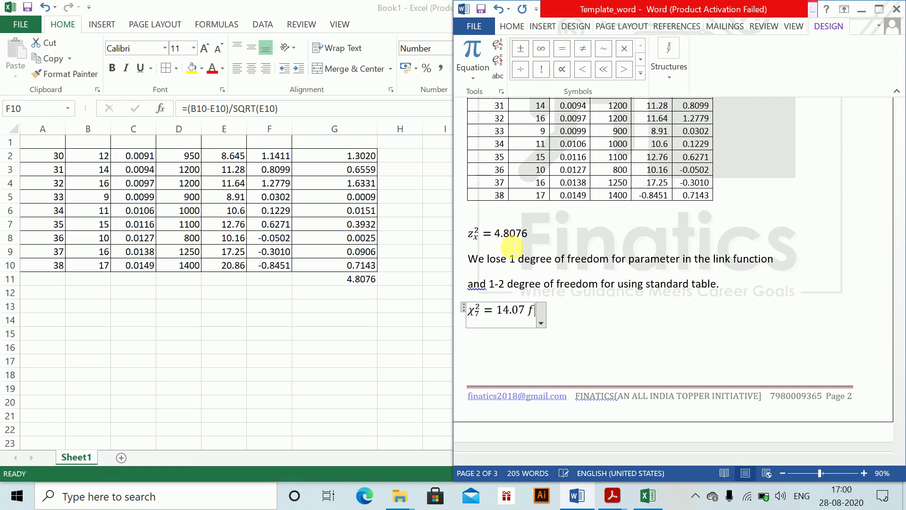
key(BackSpace)
text(or 5%)
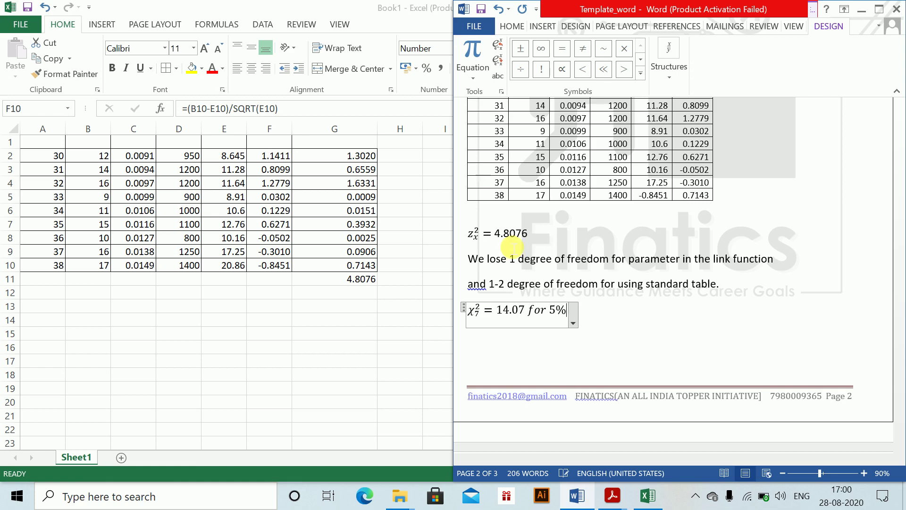
Below the chi-squared equation, start the conclusion with "Since our TS is less than CV so therefore".
click(642, 337)
text(Si)
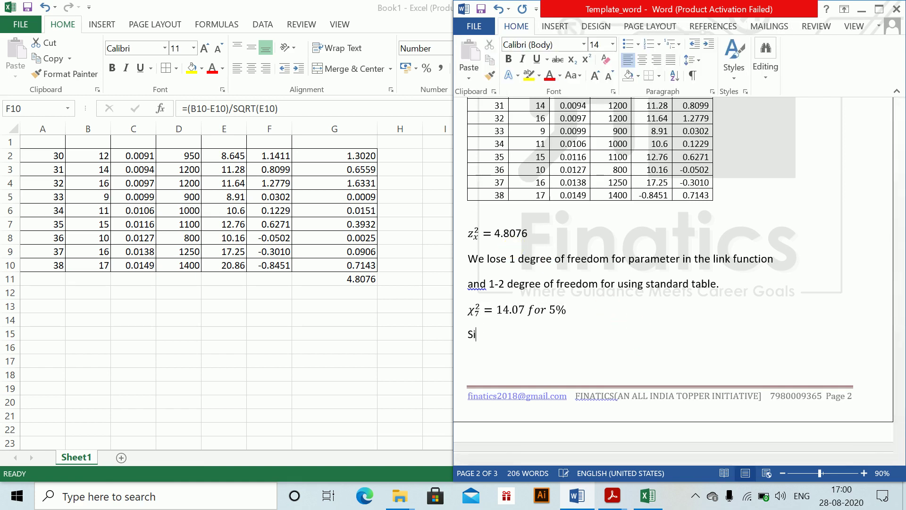
text(nce our TS is less tan)
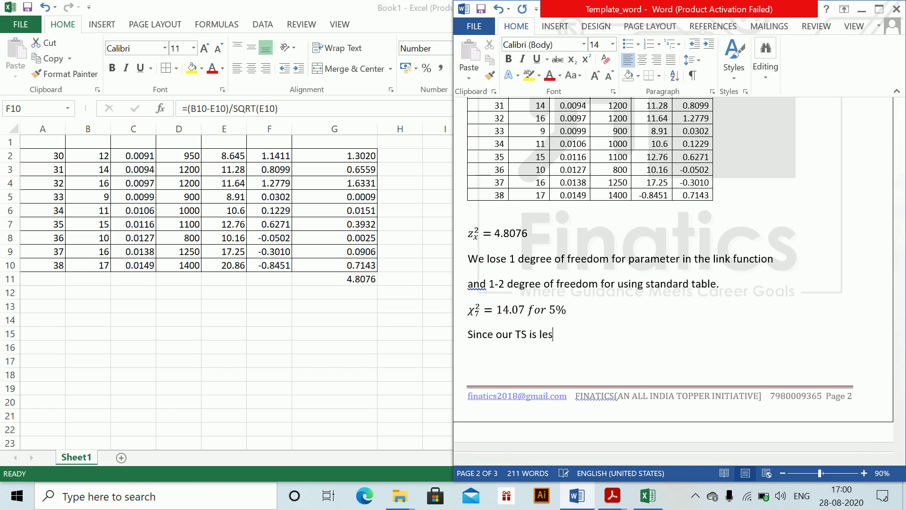
key(BackSpace)
key(BackSpace)
text(han CV so therefore )
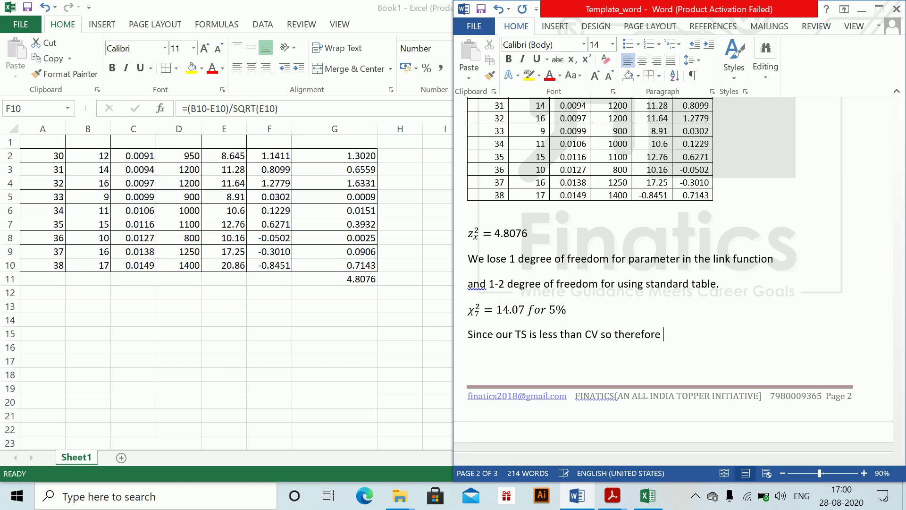
Continue the conclusion sentence with "we have insufficient evidence to reject".
text(we have insuffice)
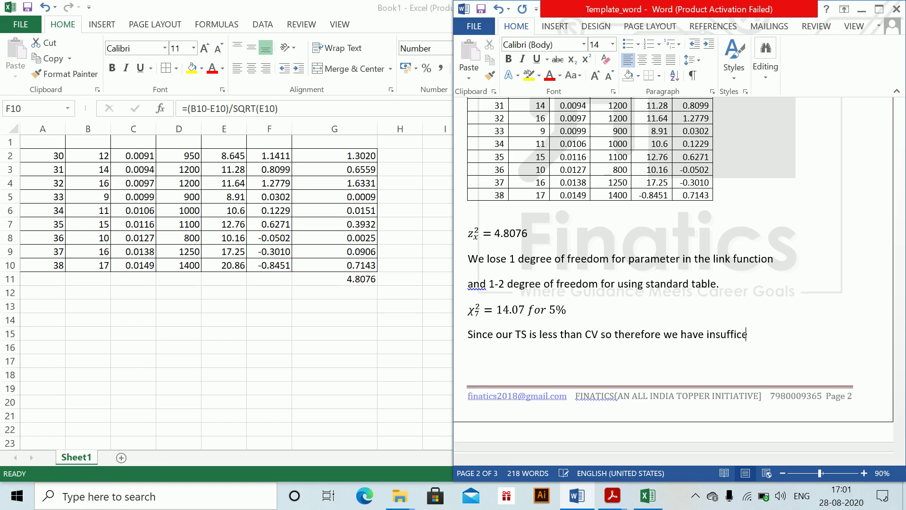
text(ient)
key(BackSpace)
key(BackSpace)
key(BackSpace)
key(BackSpace)
key(BackSpace)
key(BackSpace)
text(ient evidence to r)
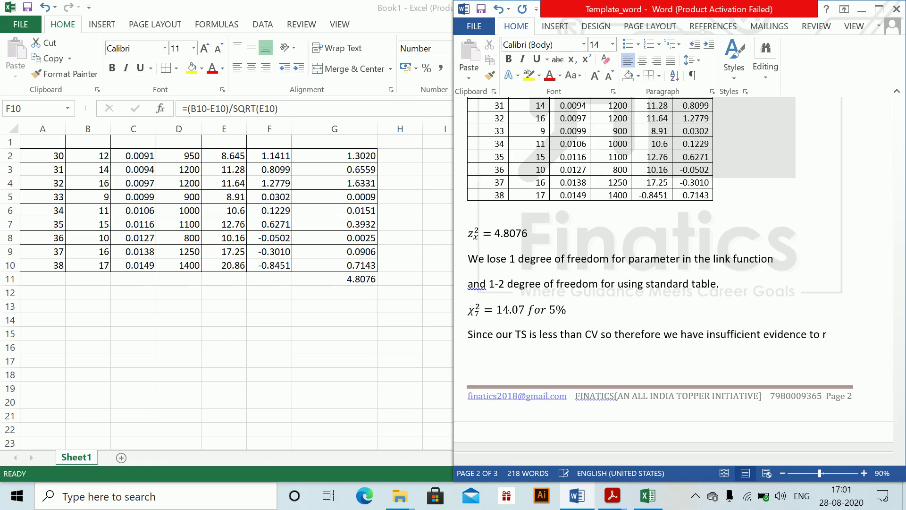
text(eject)
Finish the conclusion with an inline equation reading H with subscript 0 and start a new line below it.
key(Return)
key(alt+equal)
text(H)
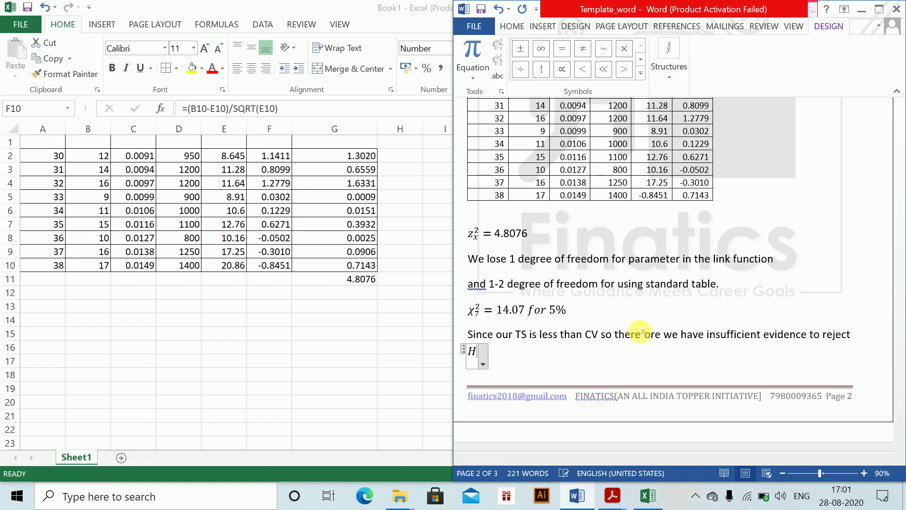
text(_0)
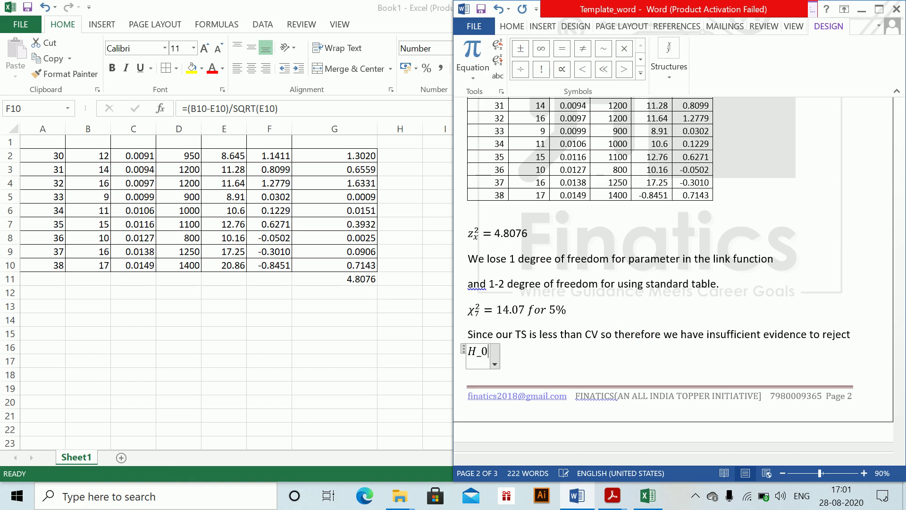
key(space)
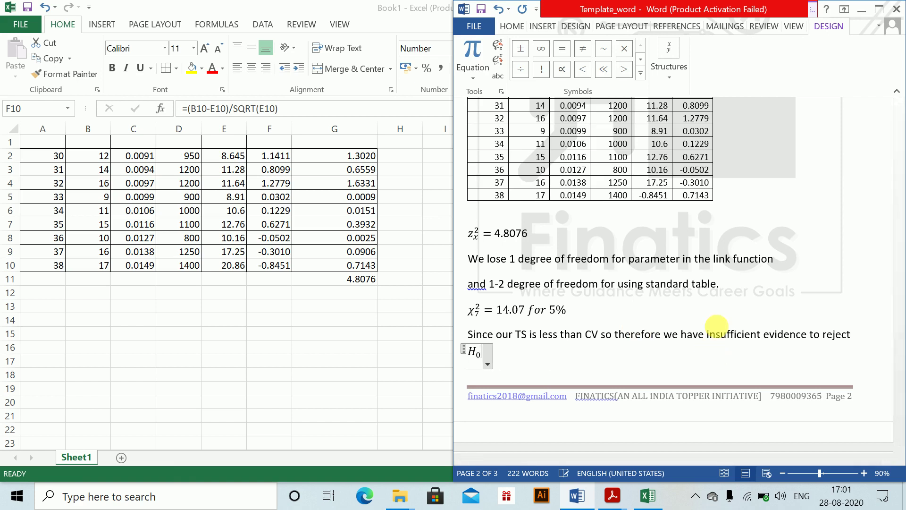
click(646, 358)
key(Return)
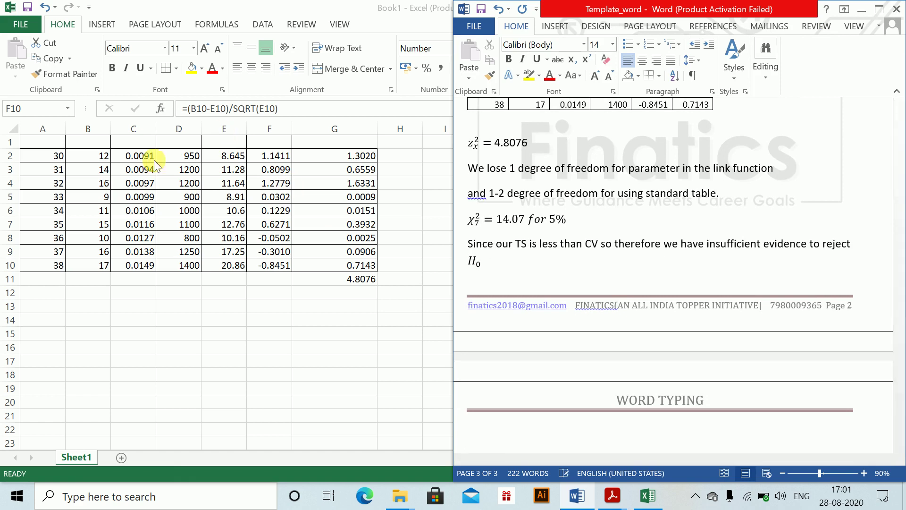
Switch to the exam paper in Acrobat Reader and review what question 10 part (ii) asks for.
key(alt+Tab)
click(333, 170)
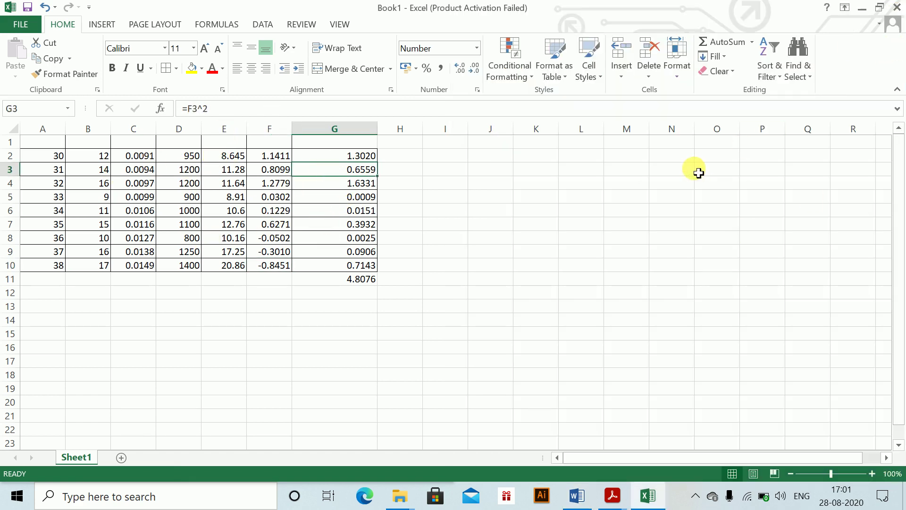
key(alt+Tab)
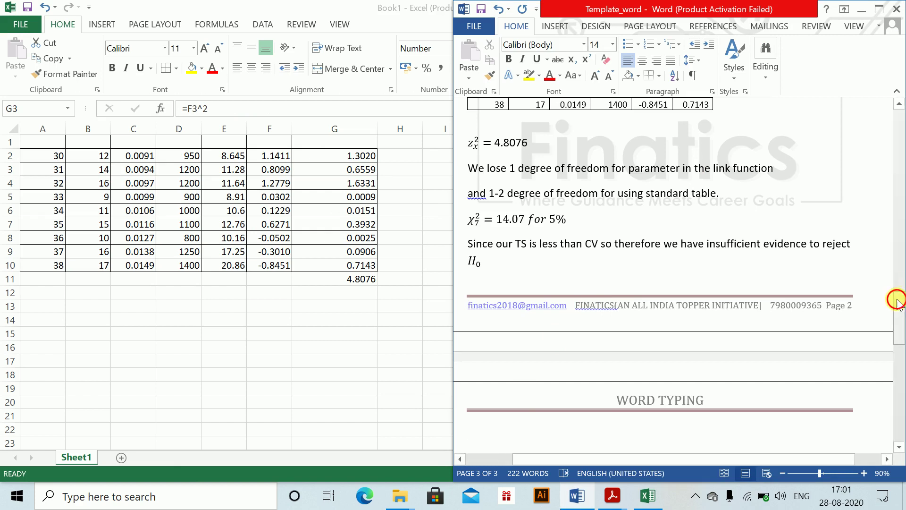
scroll(896, 323, down, 3)
key(alt+Tab)
key(alt+Tab)
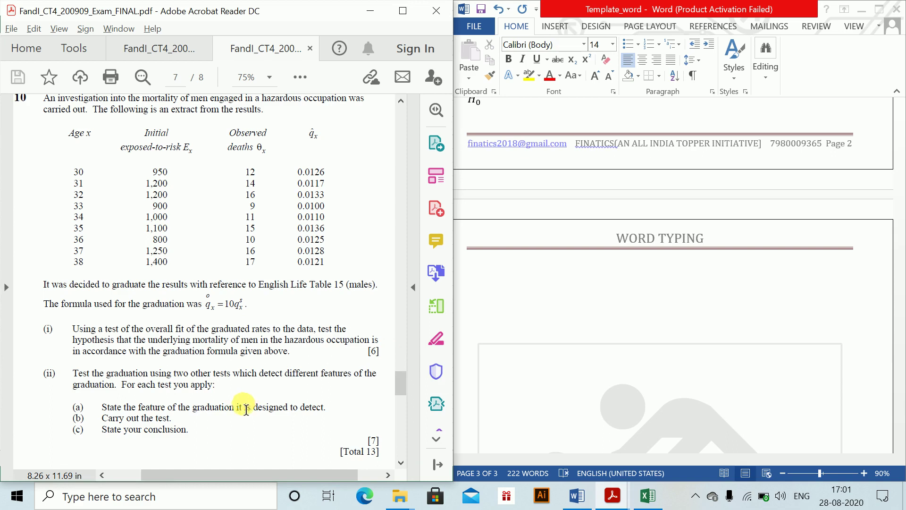
scroll(246, 409, down, 15)
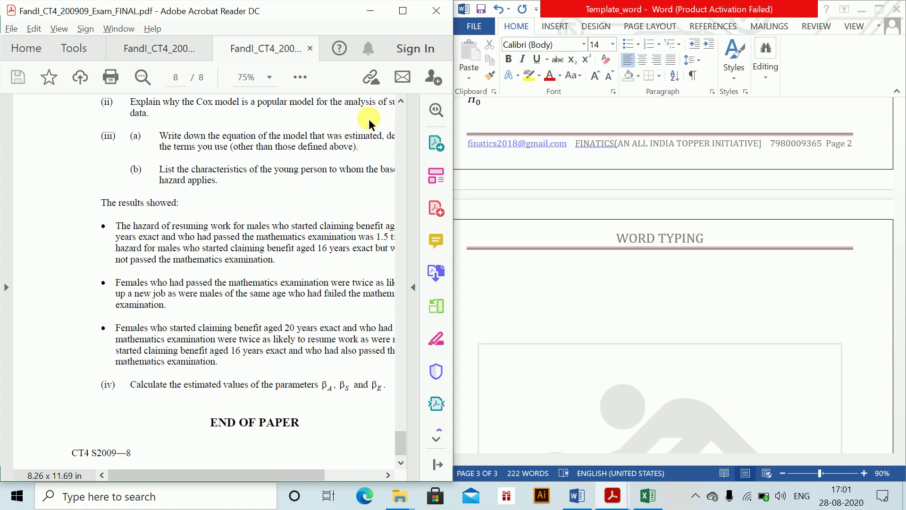
scroll(371, 128, right, 2)
scroll(375, 137, up, 6)
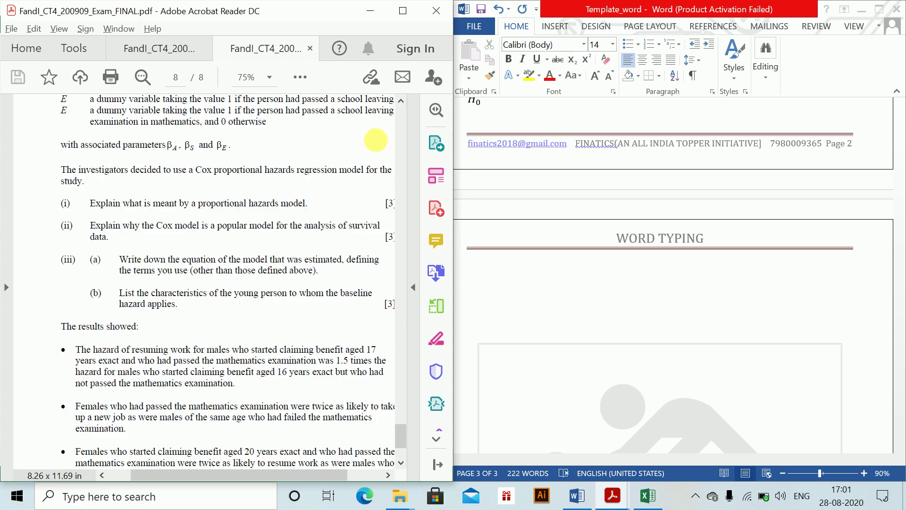
scroll(378, 146, up, 12)
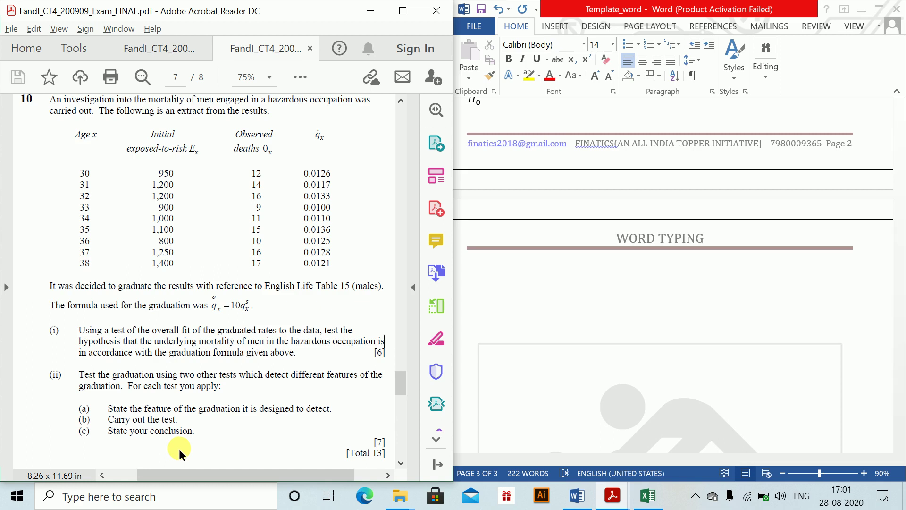
Switch to the Word solution and add the heading "Signs Test" on the blank page, followed by a new line.
click(564, 317)
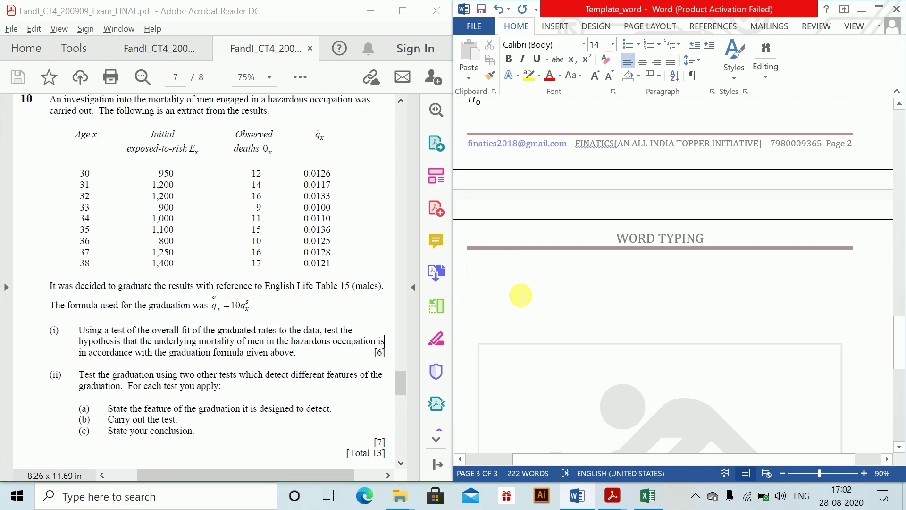
key(alt+equal)
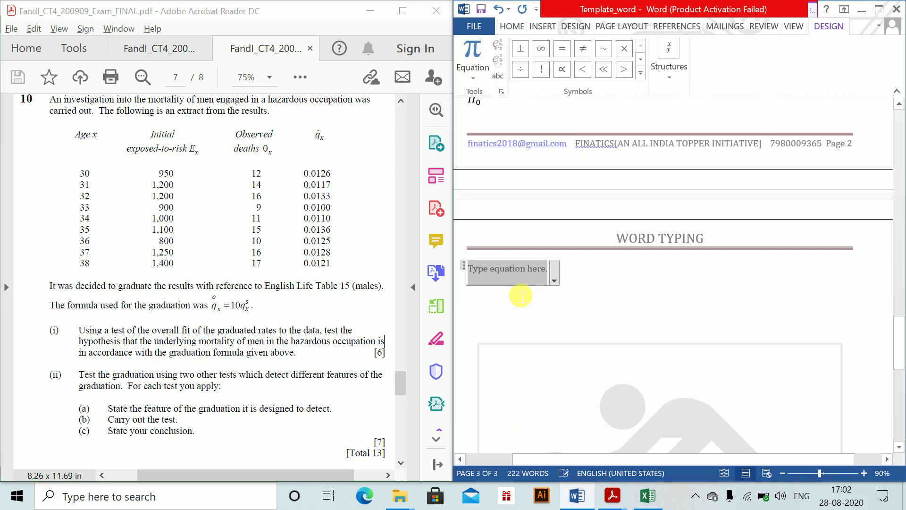
text(Signs Test)
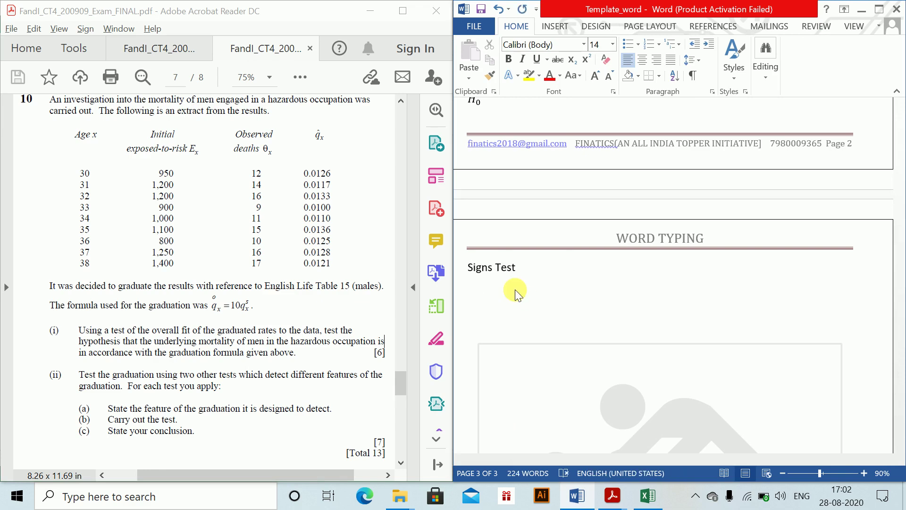
key(Return)
Under the heading, write "The signs test checks for overall bias. ie. whether".
text(The signs test checks for overal)
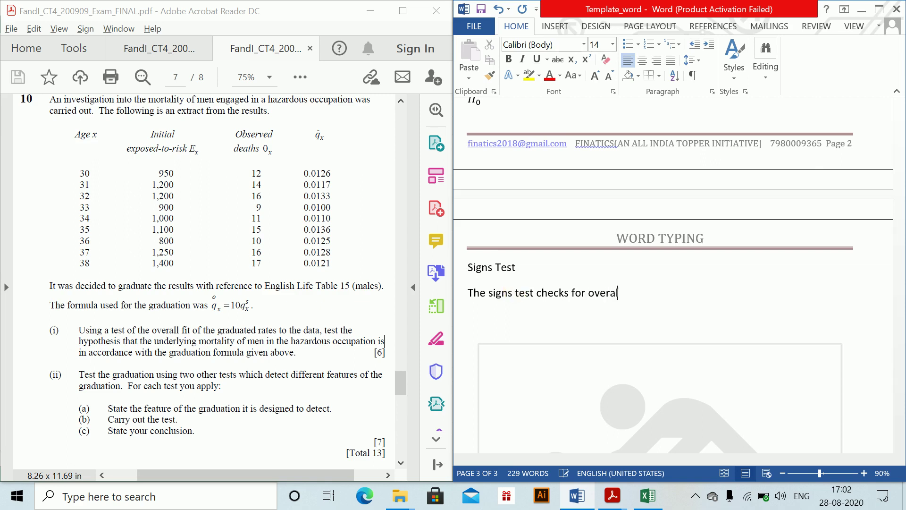
text(l bias)
key(BackSpace)
text(. ie. whether )
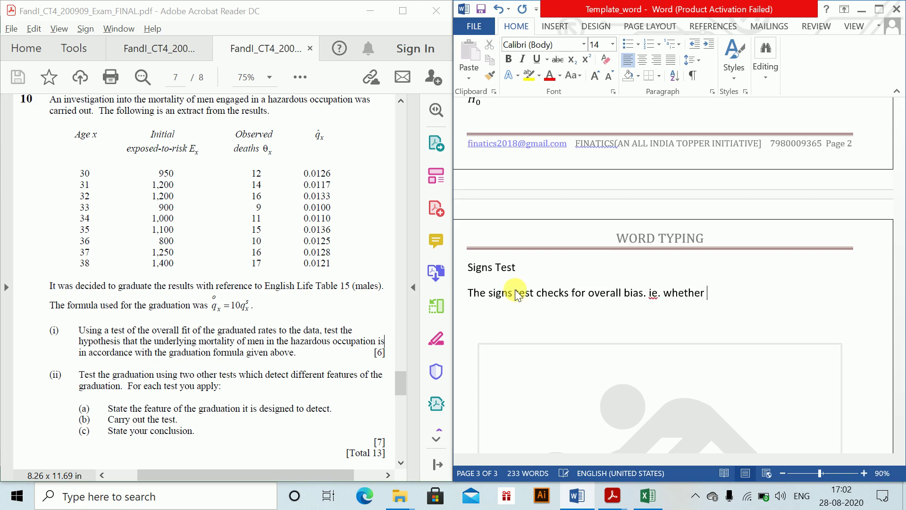
Complete the signs test description with "graduates rates or too high or too low" and start a new line.
text(graduat)
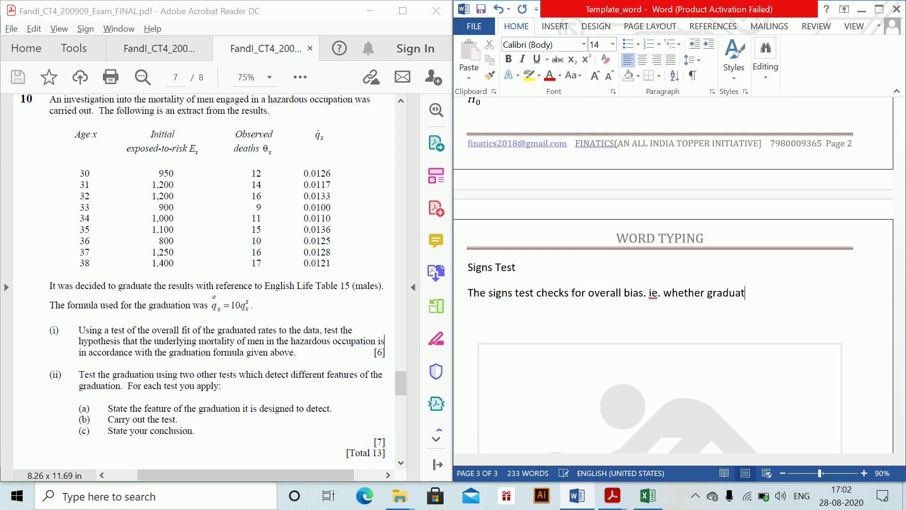
text(es rates or )
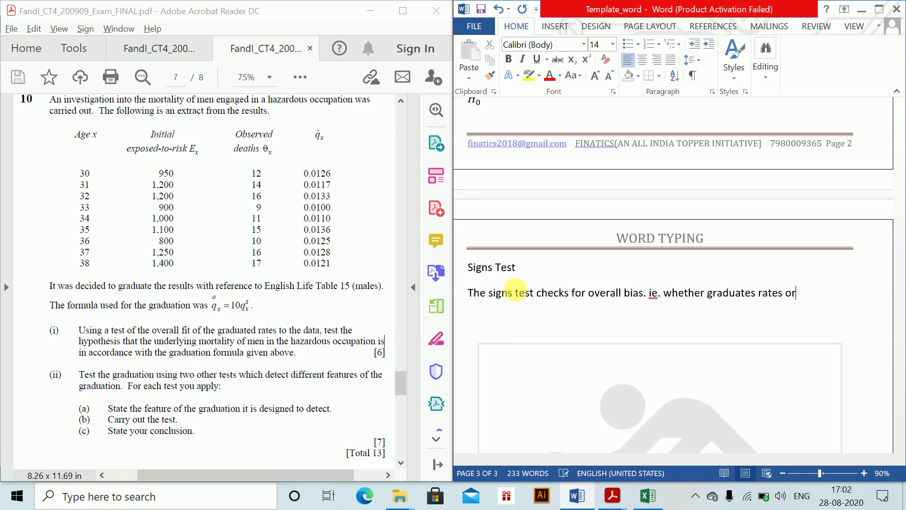
text(too high or too)
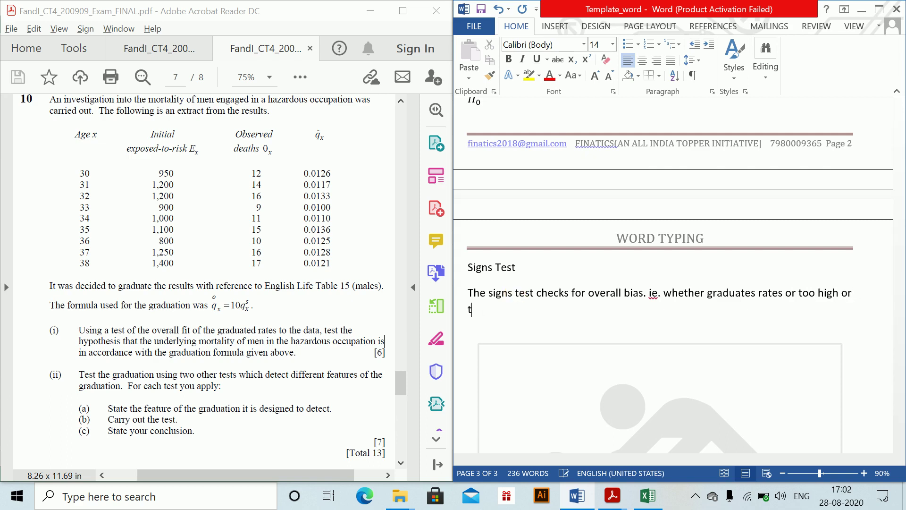
key(BackSpace)
key(BackSpace)
key(BackSpace)
text(oo low)
key(ctrl+Left)
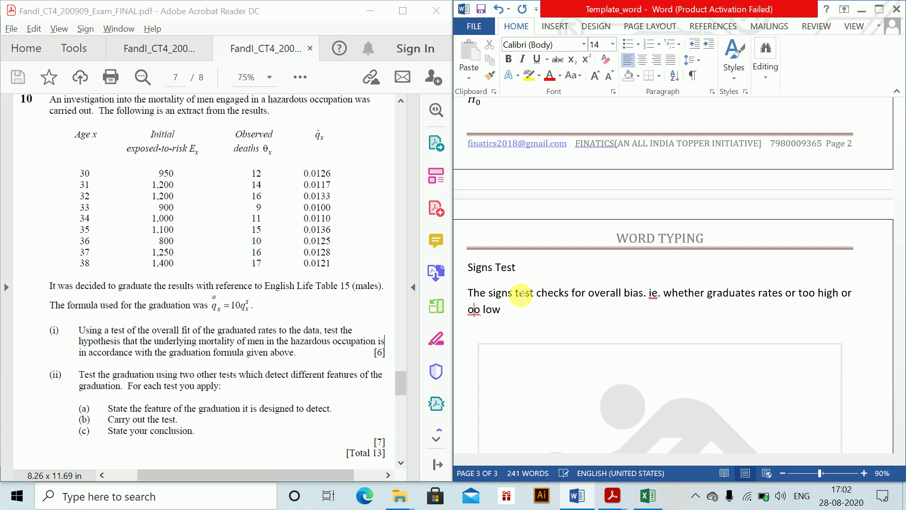
text(t)
key(ctrl+Right)
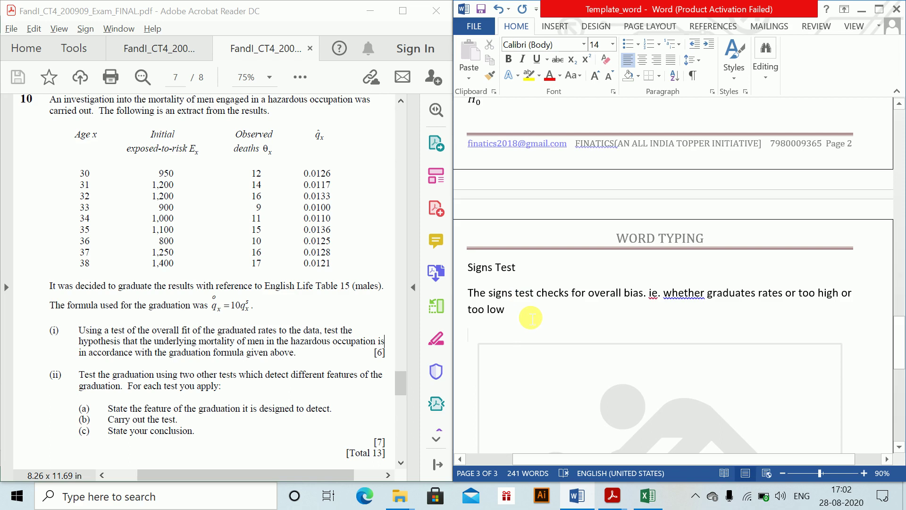
Write "TS=" on the new line and insert an equation beginning 2P(N ≥ 6) =.
text(TS=)
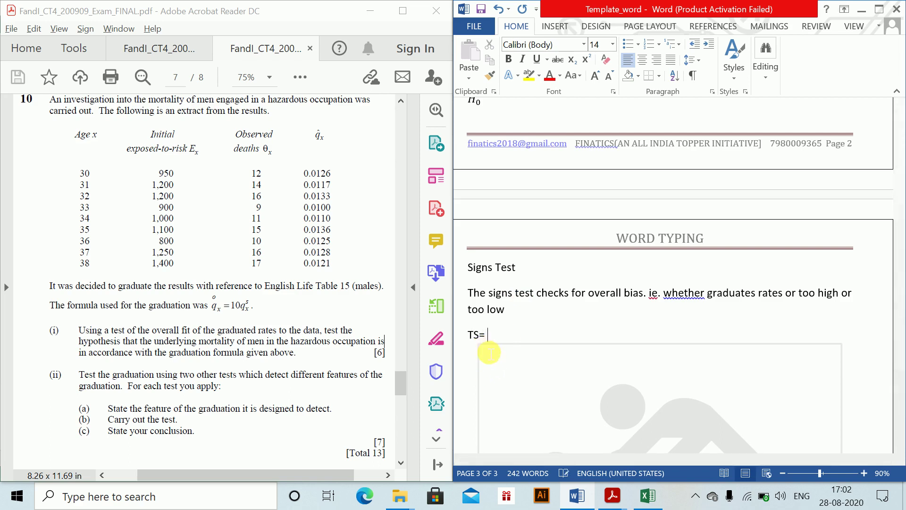
key(alt+equal)
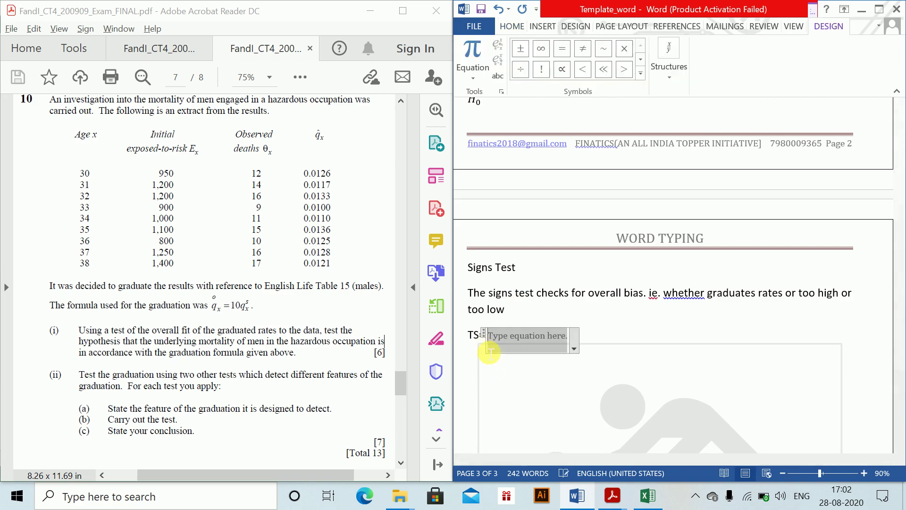
text(2P)
text((N>)
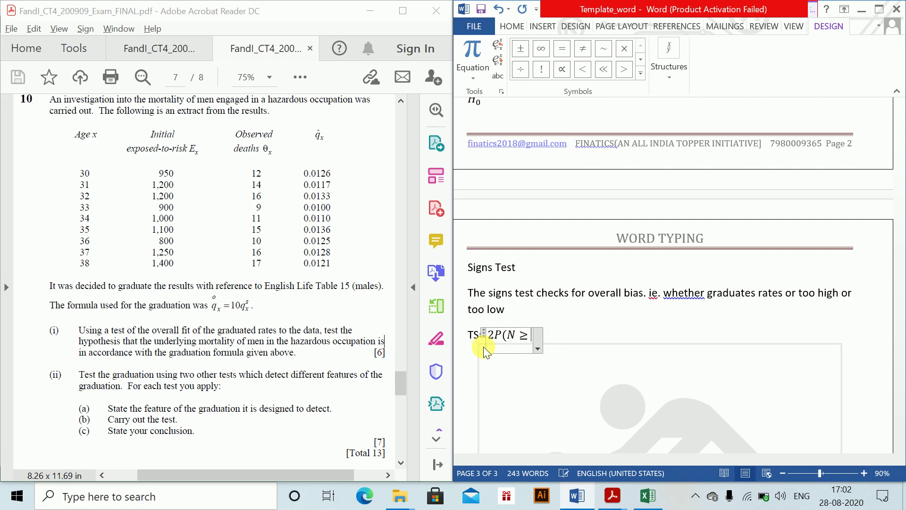
text(6)
text()=)
Extend the test statistic equation with 2[1 − P(N ≤ 5)].
text(2[1-{)
key(BackSpace)
text(P(N)
text(<)
text(5)
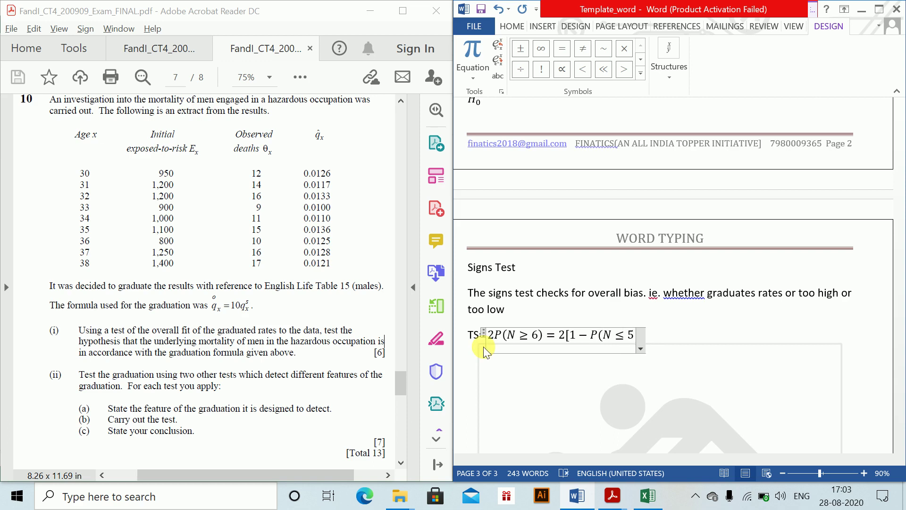
text()])
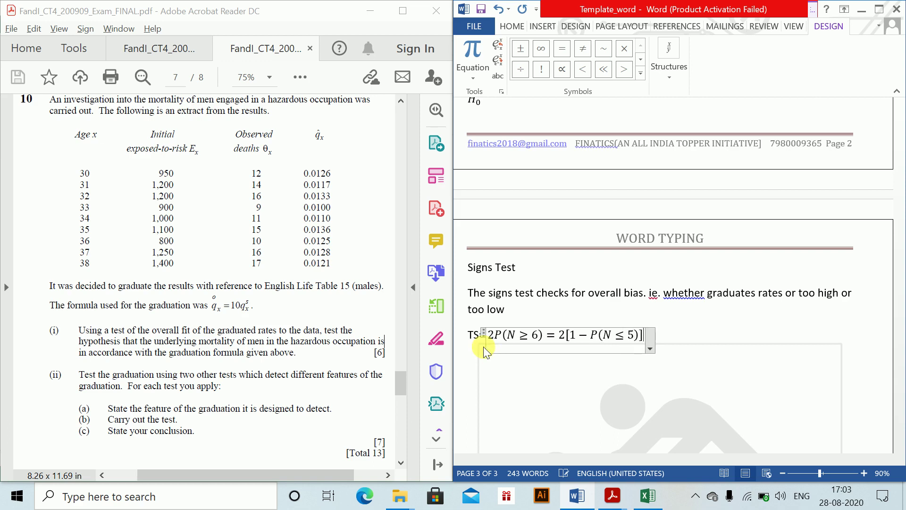
Complete the test statistic equation with = 2[1 − 0.7461] = 0.5078.
text(=2[1-0.4)
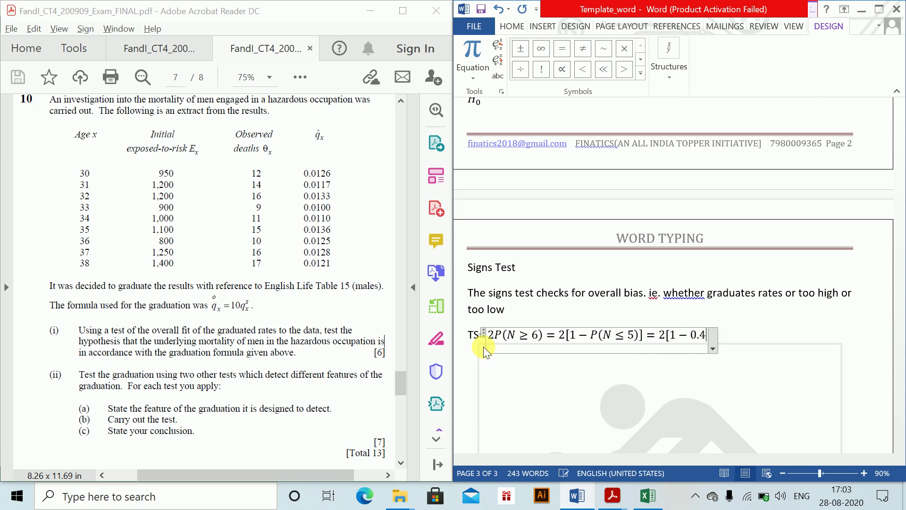
key(BackSpace)
text(7461] = )
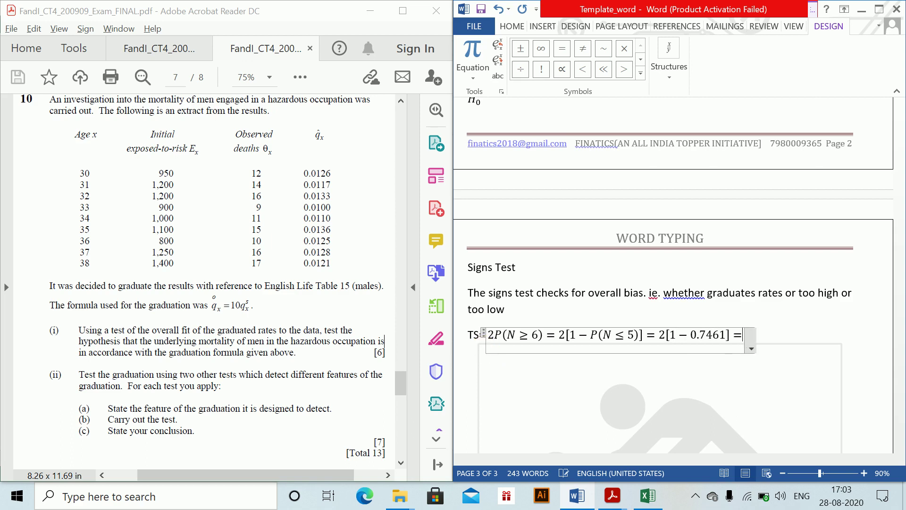
text(0.5)
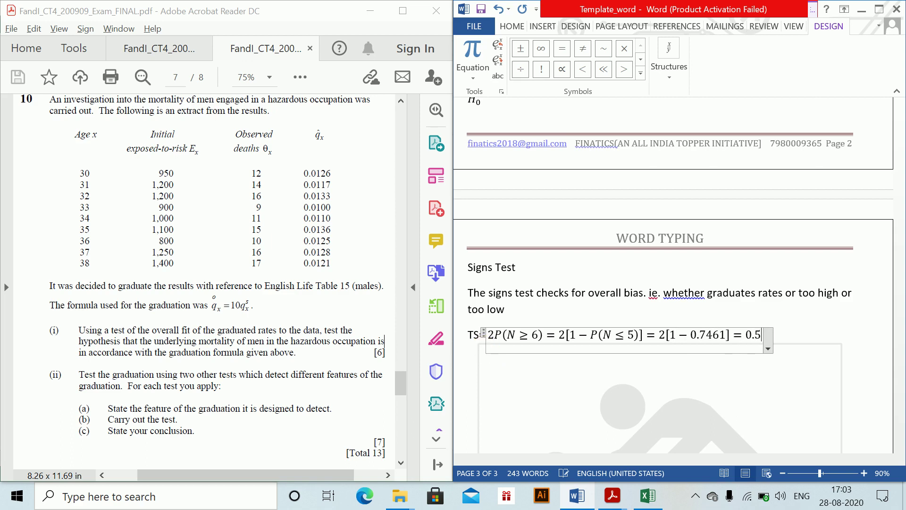
text(078)
Below the signs test statistic, write "Where N is the number of positive deviations which follows Bin(9,0.5)".
click(485, 348)
text(Where)
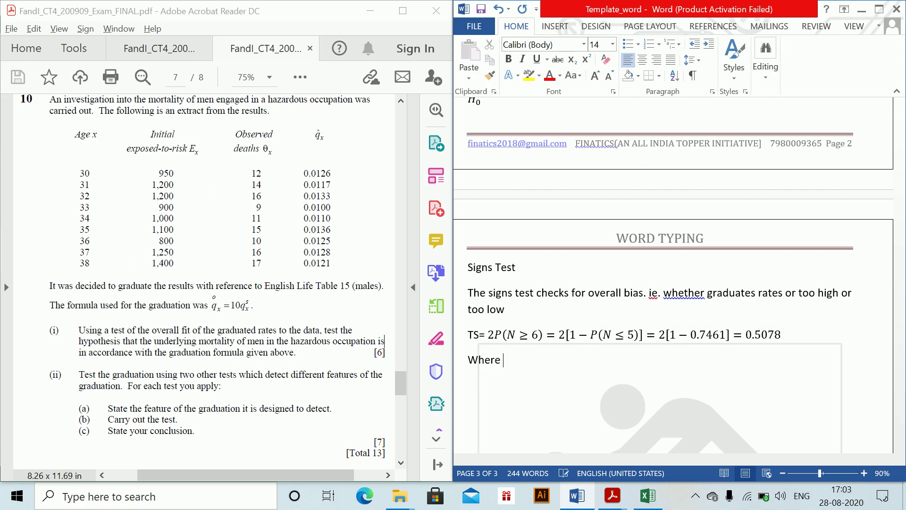
text( N is the number of positive dev)
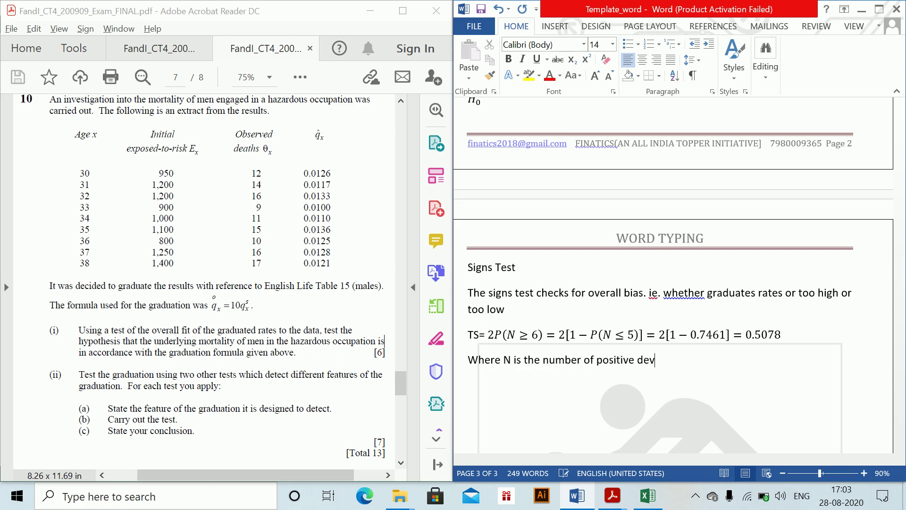
text(iations which follows N)
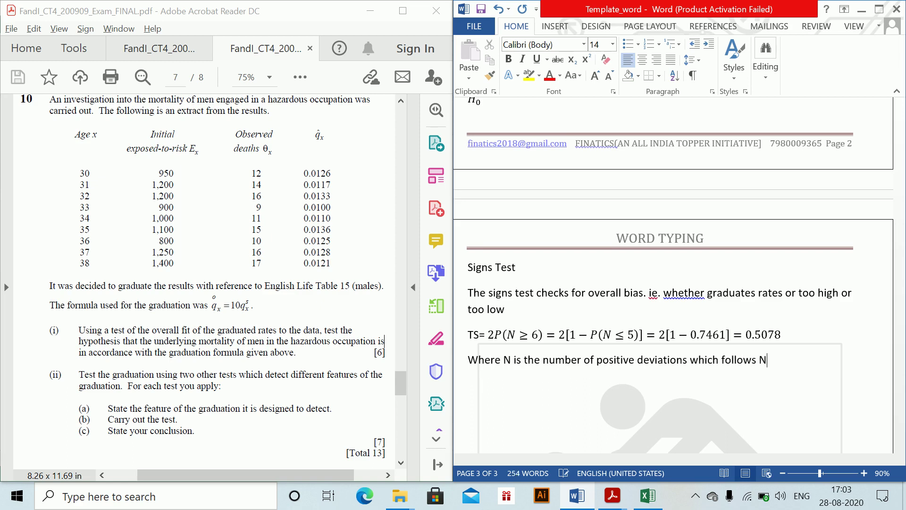
key(BackSpace)
text(Bin(9,0.5))
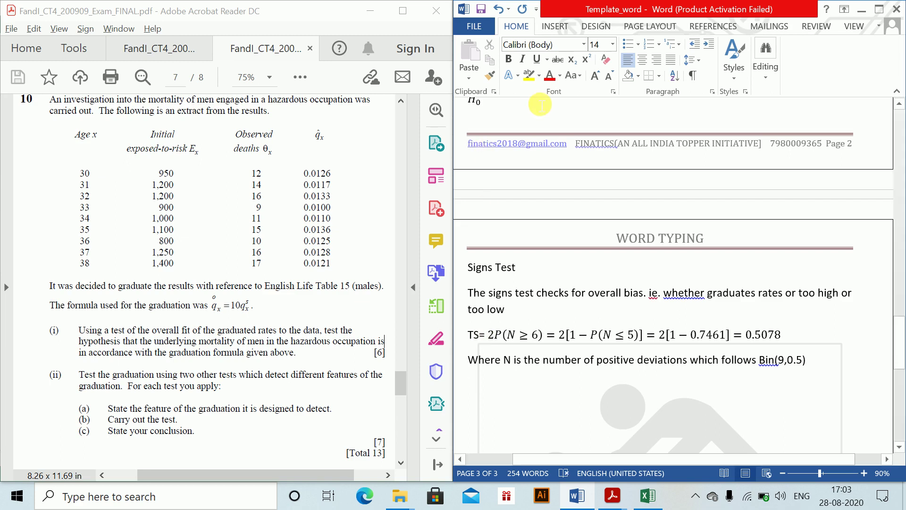
Begin the signs test conclusion on a new line with "Since p value is much greater than 5%".
text(Since p value is much grater)
key(BackSpace)
key(BackSpace)
key(BackSpace)
key(BackSpace)
text(eater than 5%)
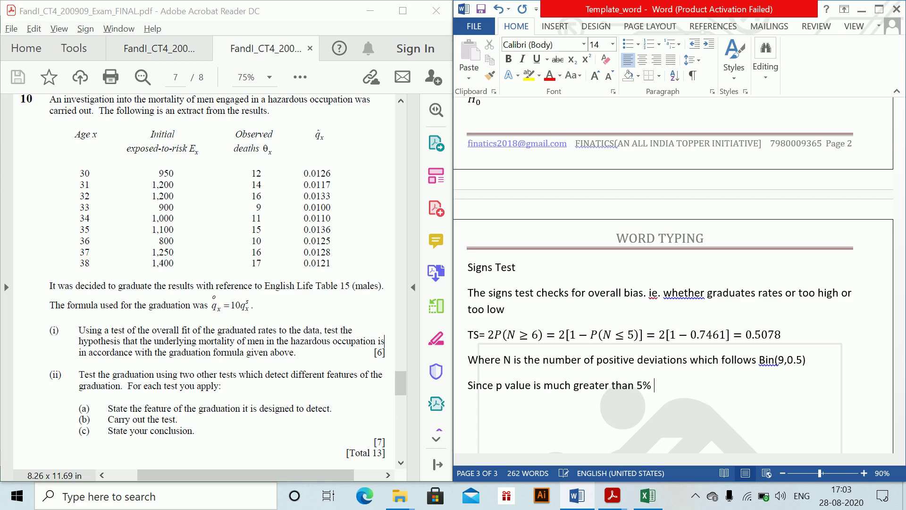
Complete the conclusion with ", there is insufficient evidence to reject" followed by H₀ as an inline equation.
text( , there is insufficien)
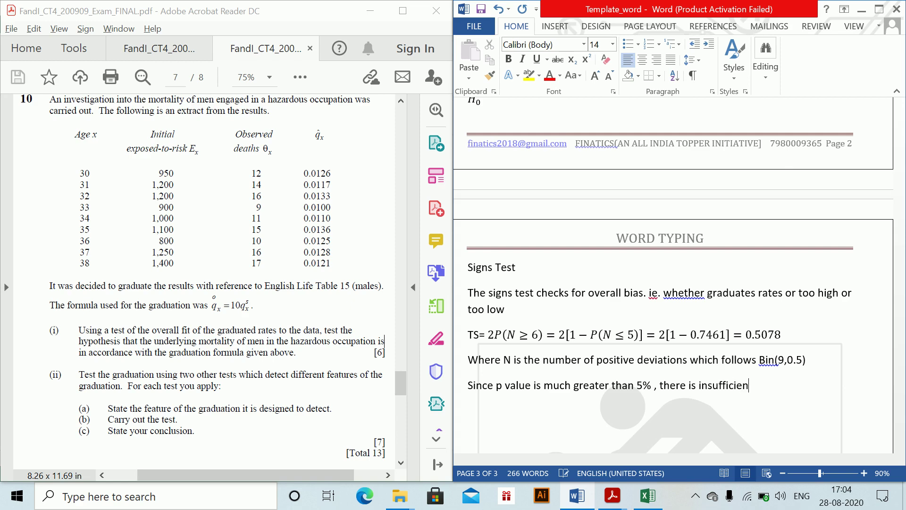
text(t evidence to reject)
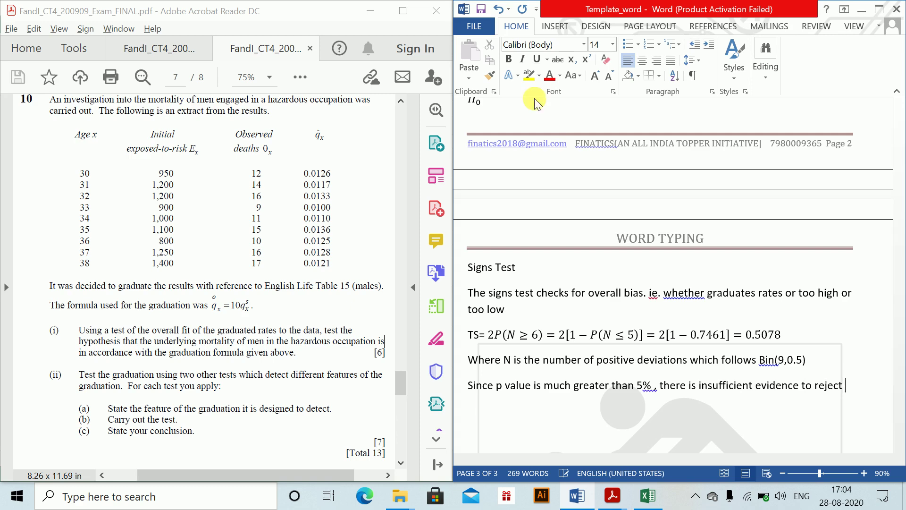
key(alt+equal)
text(H_)
text(0)
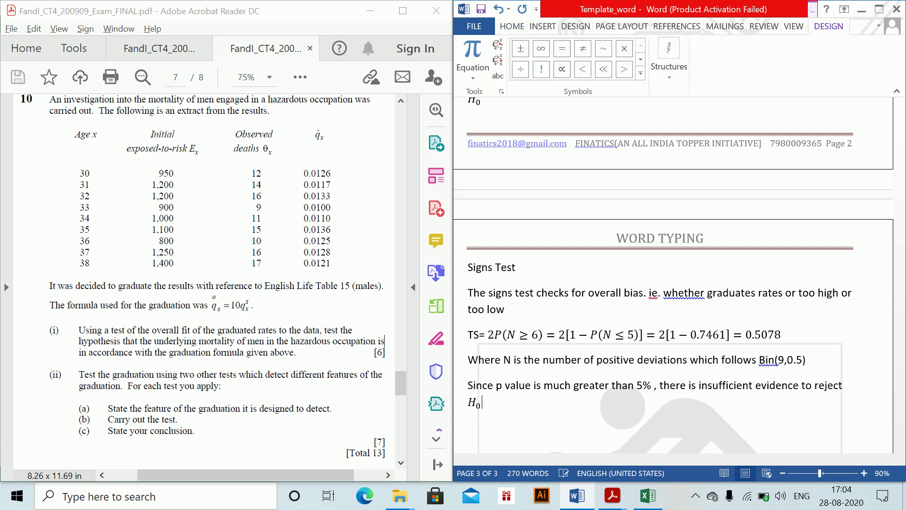
key(Return)
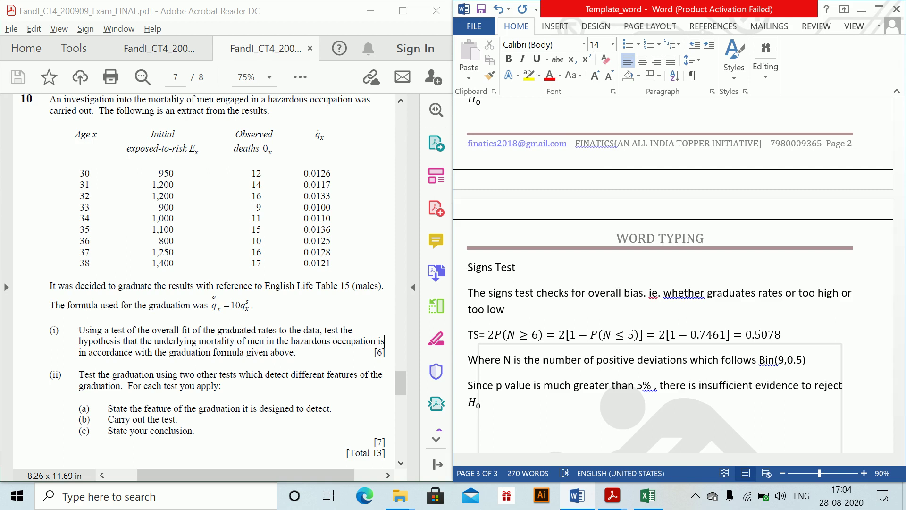
Leave a blank line after the signs test and add the heading "Cumulative Deviation test".
key(Return)
text(Cumulati)
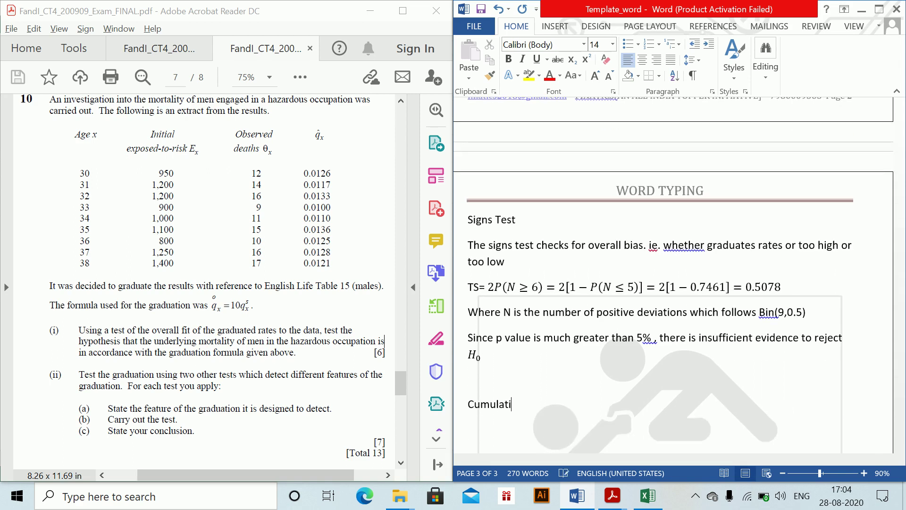
text(ve Deviation test)
drag(899, 346, 899, 371)
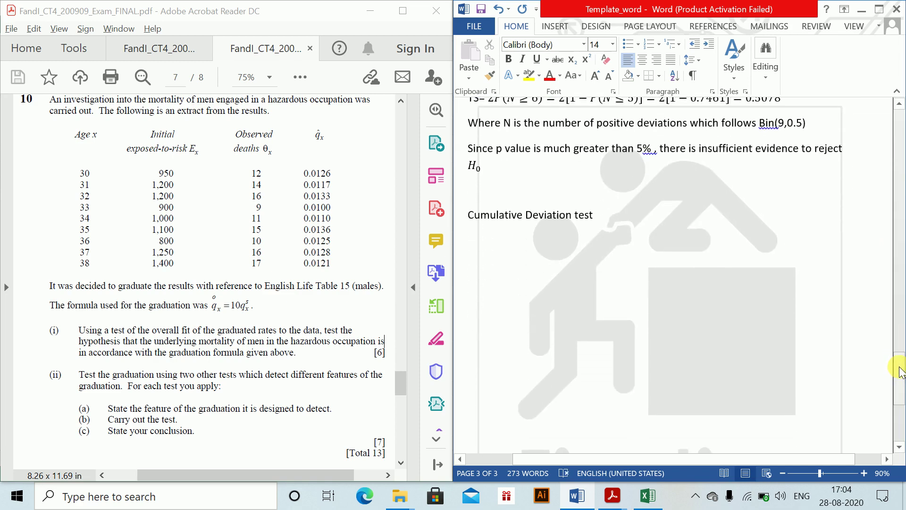
Under the heading, write "The CDT checks for the bias over the age range to be considered.".
key(Return)
text(The CDT checks for)
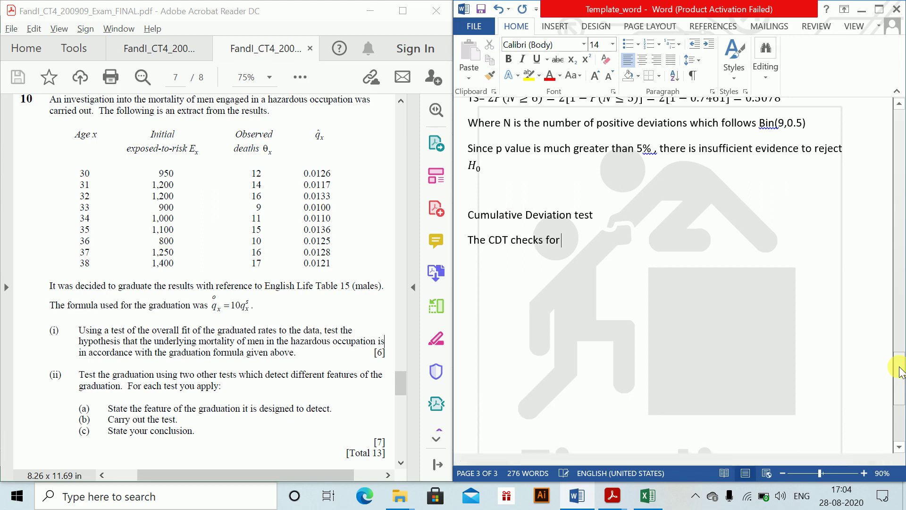
text( the bias over the age ram)
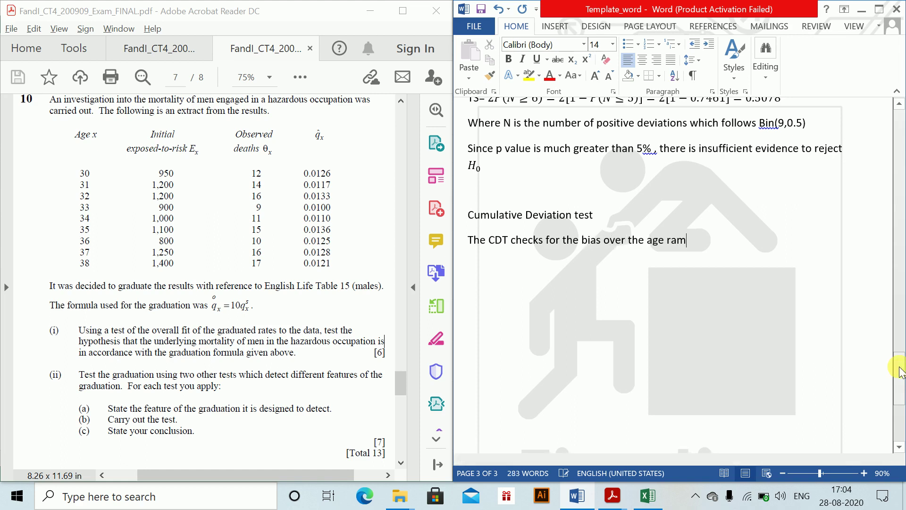
key(BackSpace)
text(nge to be co)
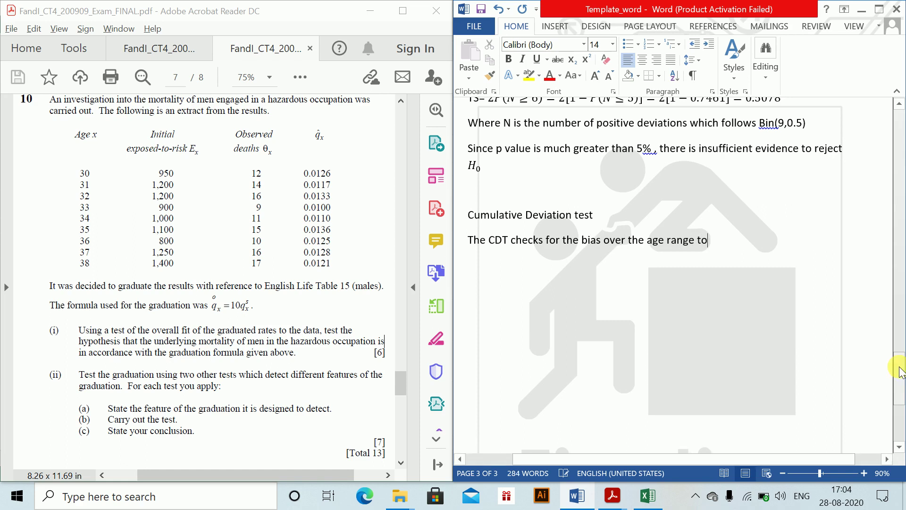
text(nsidered)
Write "TS =" on a new line and insert an equation beginning with (∑θₓ.
text(TS =)
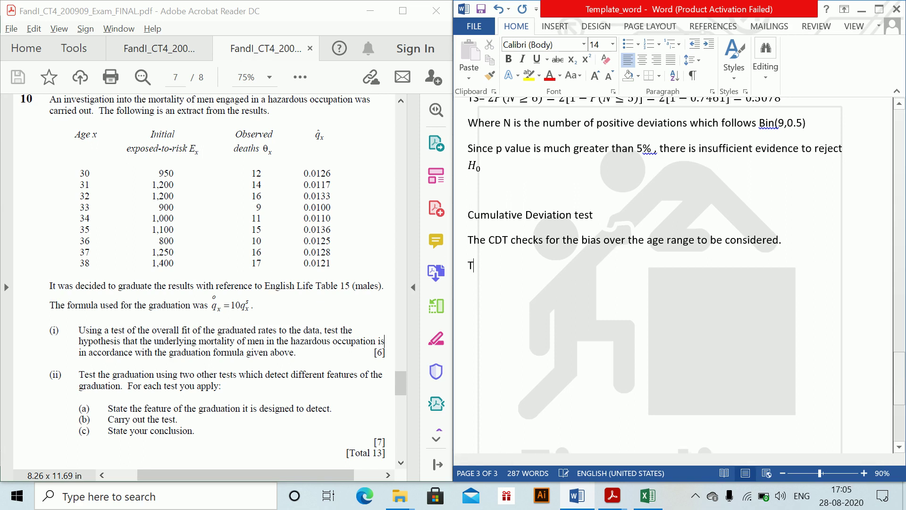
key(alt+equal)
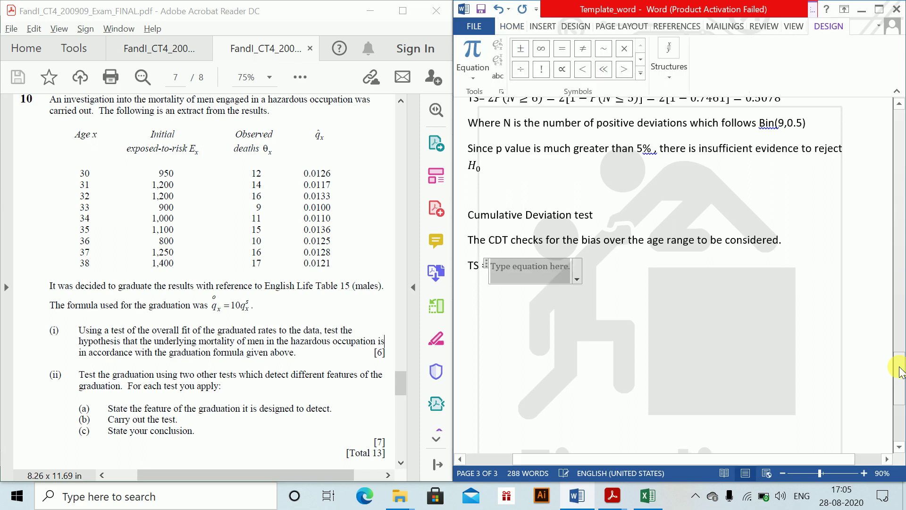
text(\)
key(BackSpace)
text(sum )
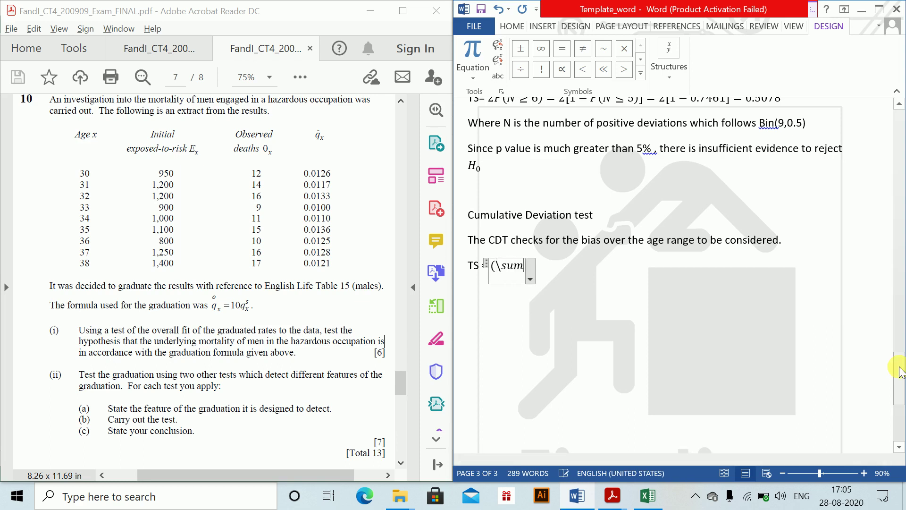
text(	heta )
text(_x)
key(Right)
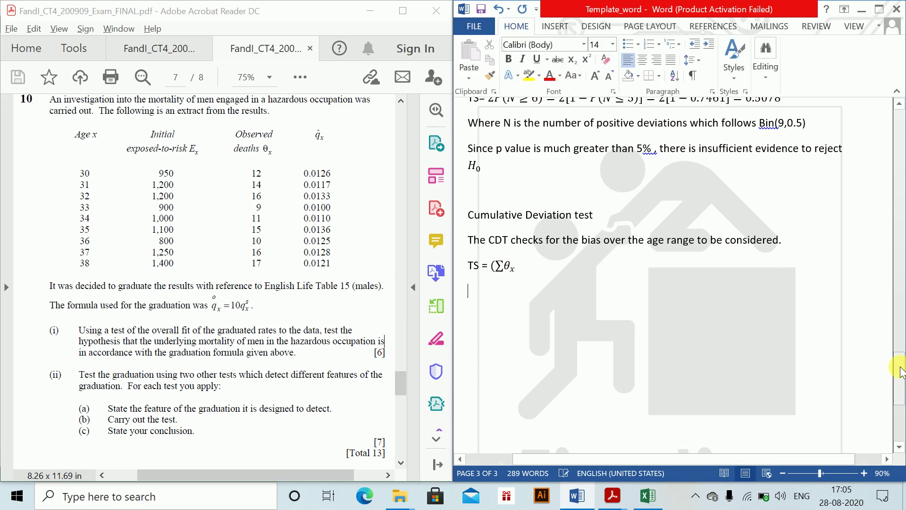
Complete the numerator of the test statistic equation with − ∑Eₓq̇ₓ and a closing bracket.
key(BackSpace)
text(-)
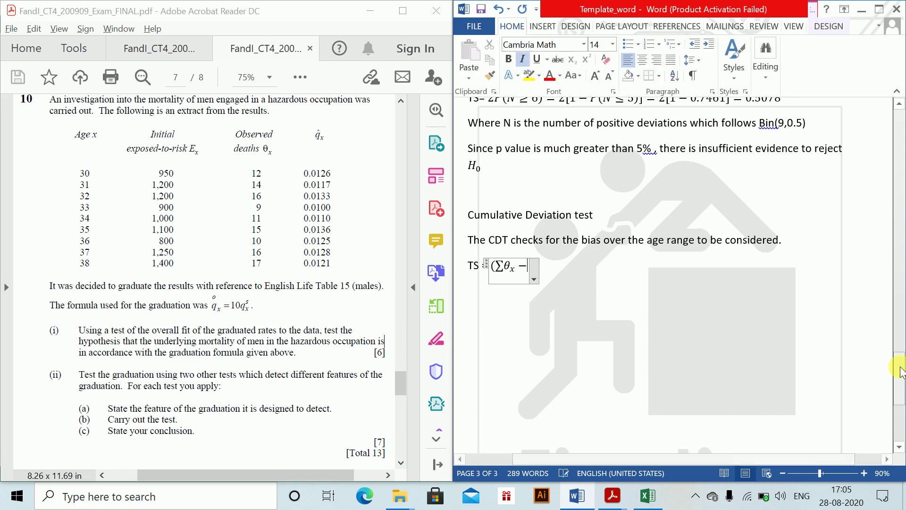
text(\s)
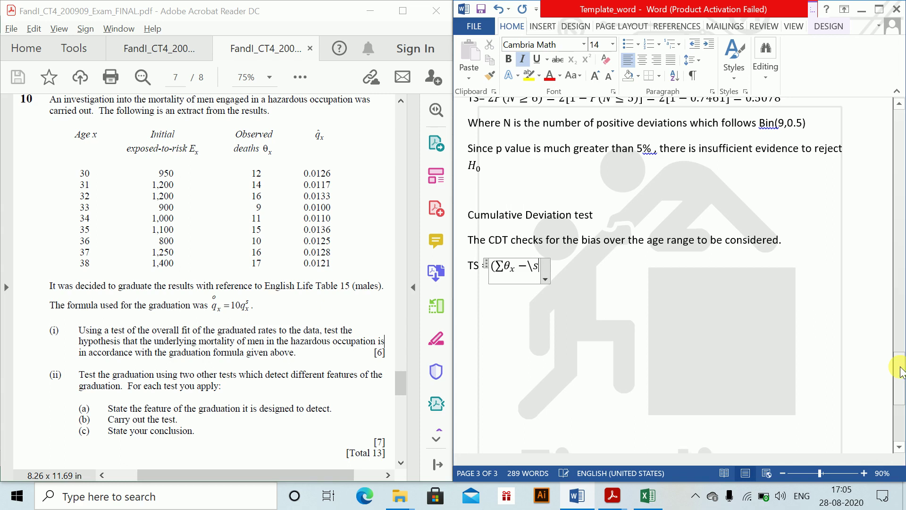
text(um E)
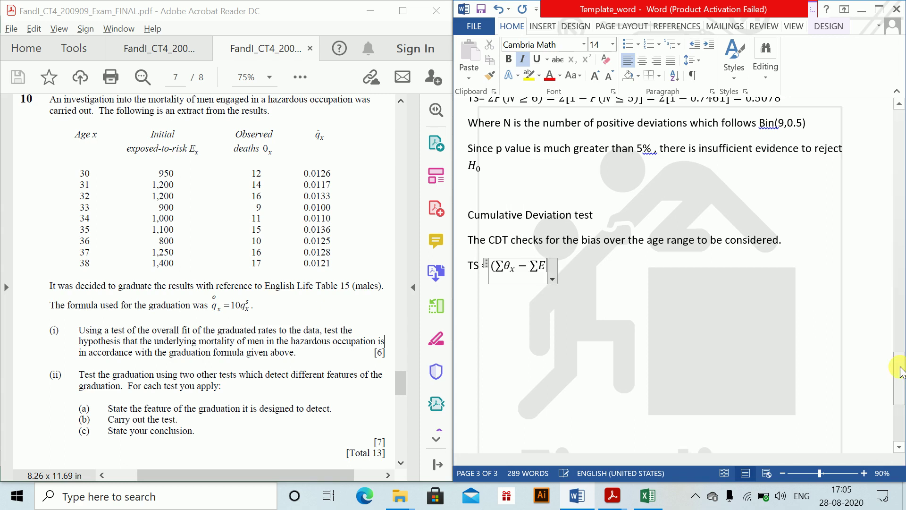
text(_x q\dot )
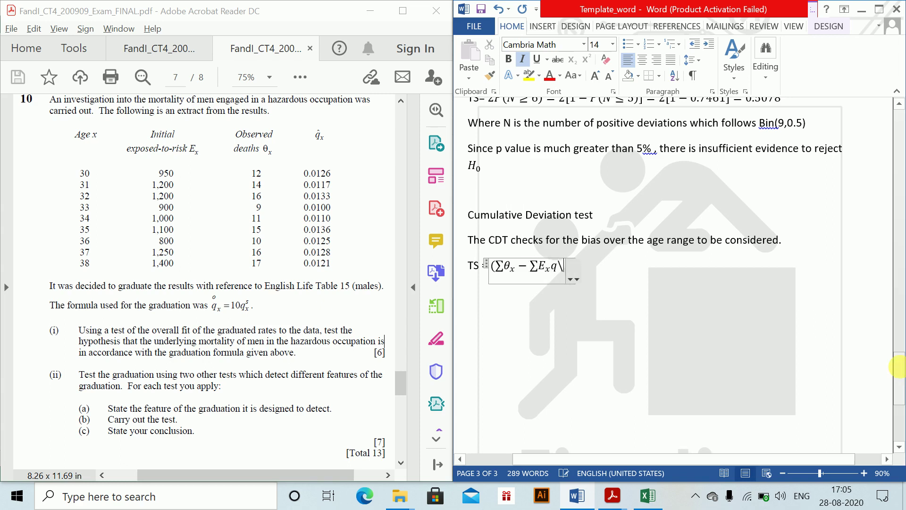
text(_x)
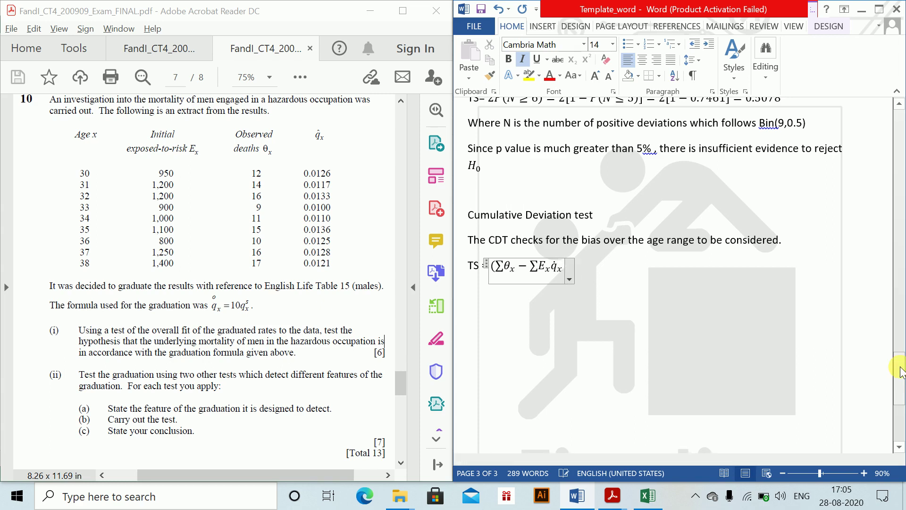
text())
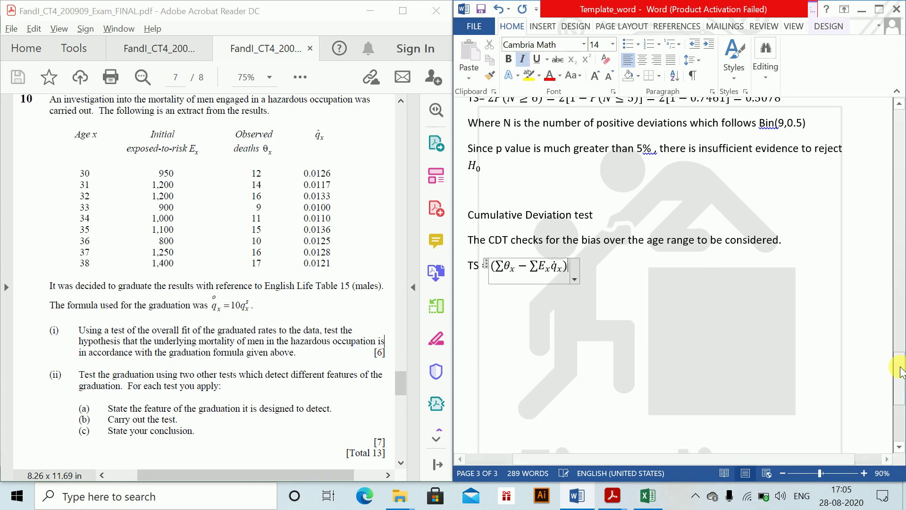
Divide the numerator by √∑Eₓq̇ₓ to form the cumulative deviation test statistic as a fraction.
text(/\sum)
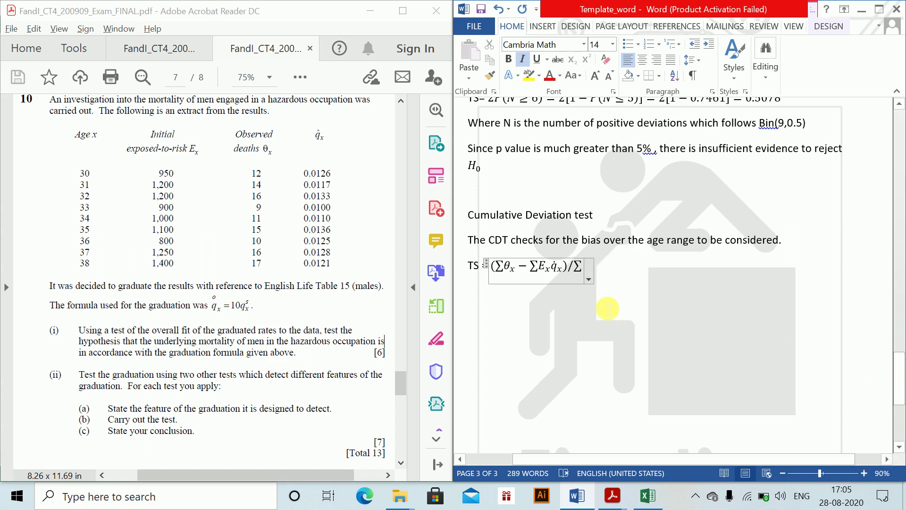
key(BackSpace)
text(\sqrt \)
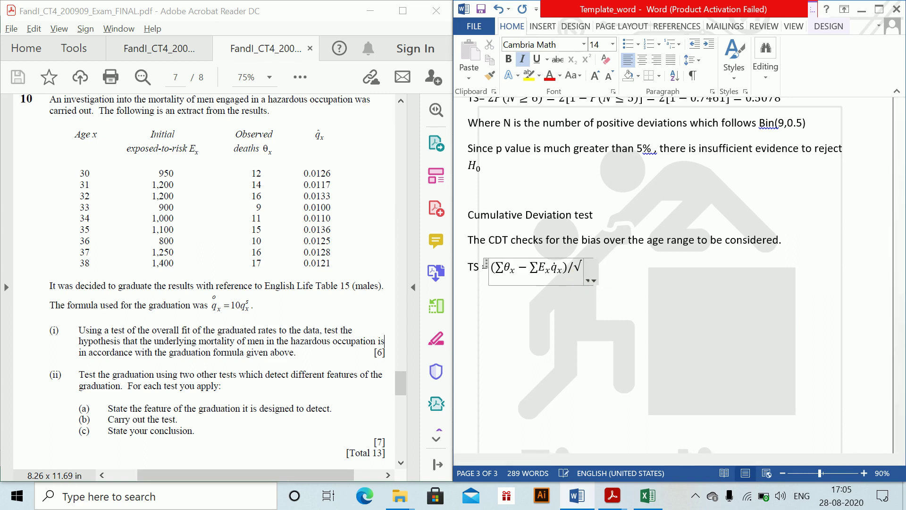
text(sum )
text(E_c)
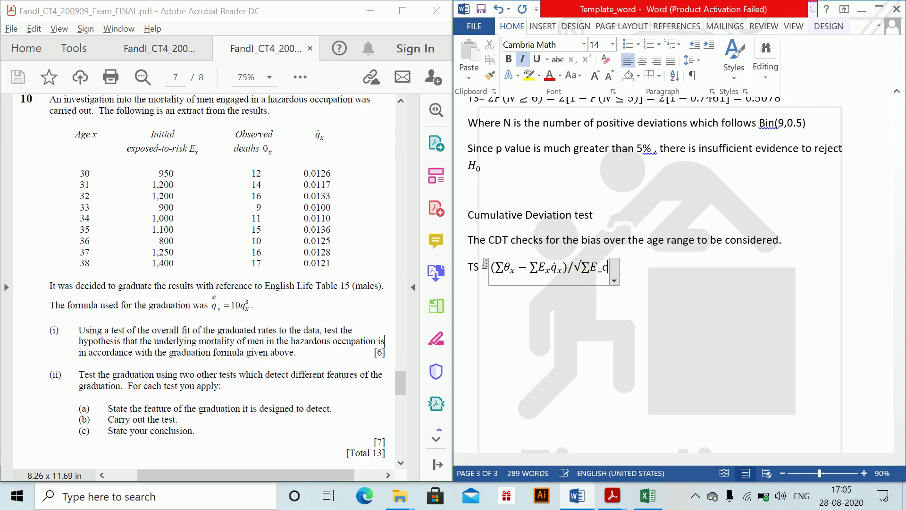
key(BackSpace)
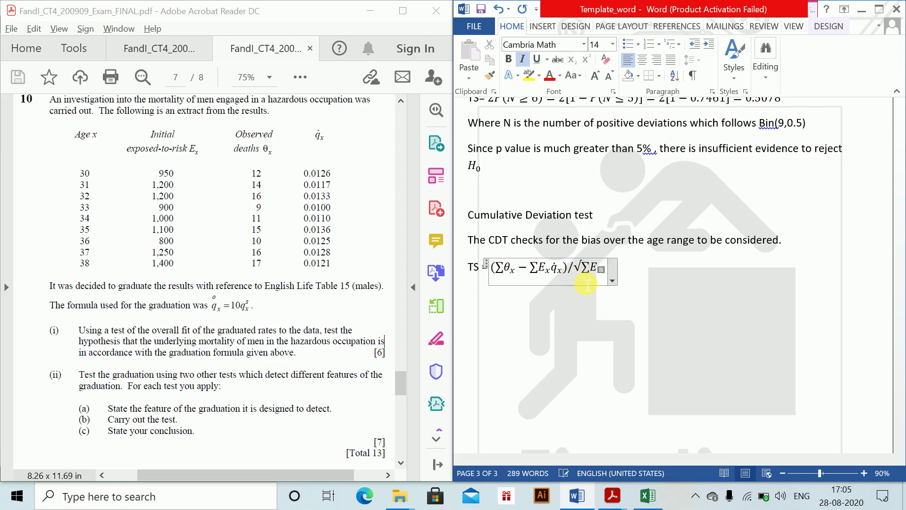
text(x)
key(Right)
text(q\d)
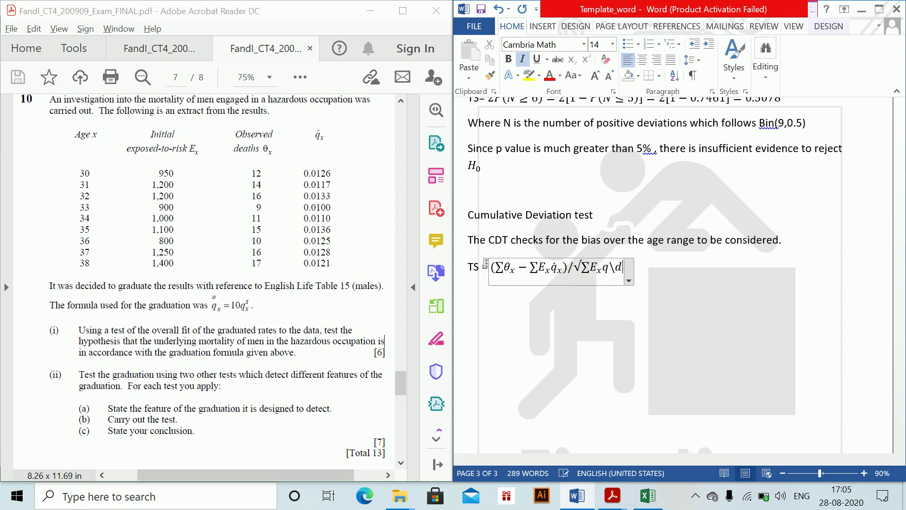
text(ot _x)
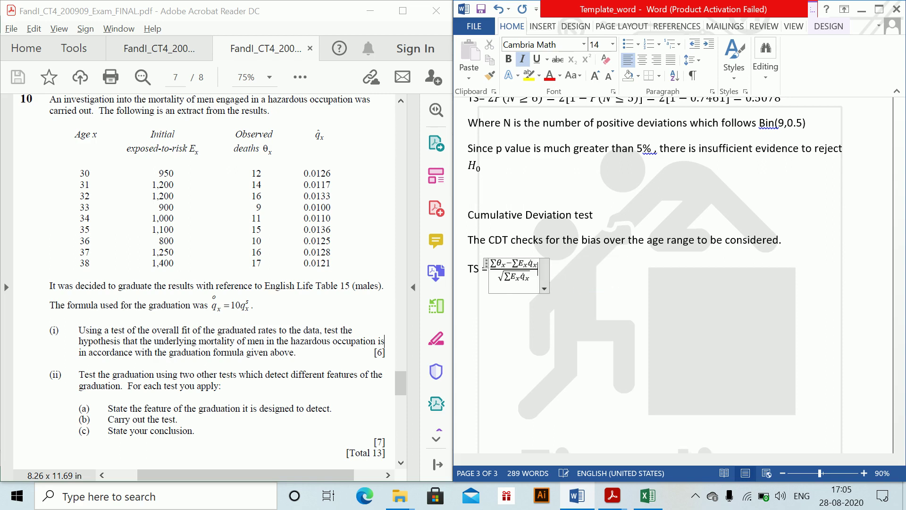
Add a new line below the fraction equation and enlarge the equation to font size 18.
click(597, 271)
key(Return)
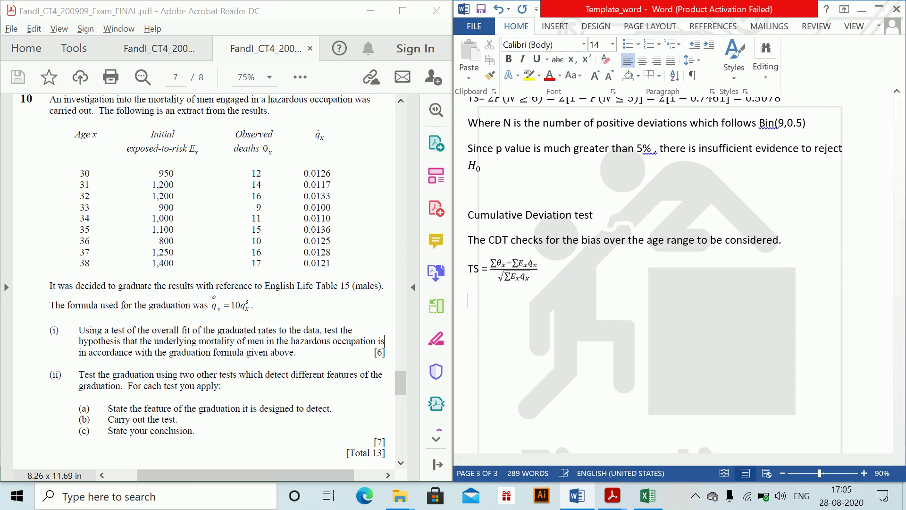
click(499, 272)
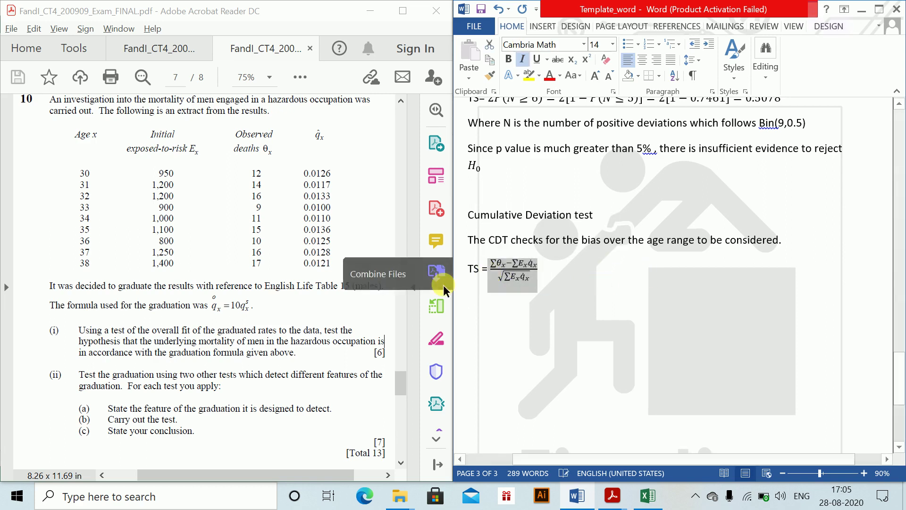
click(656, 284)
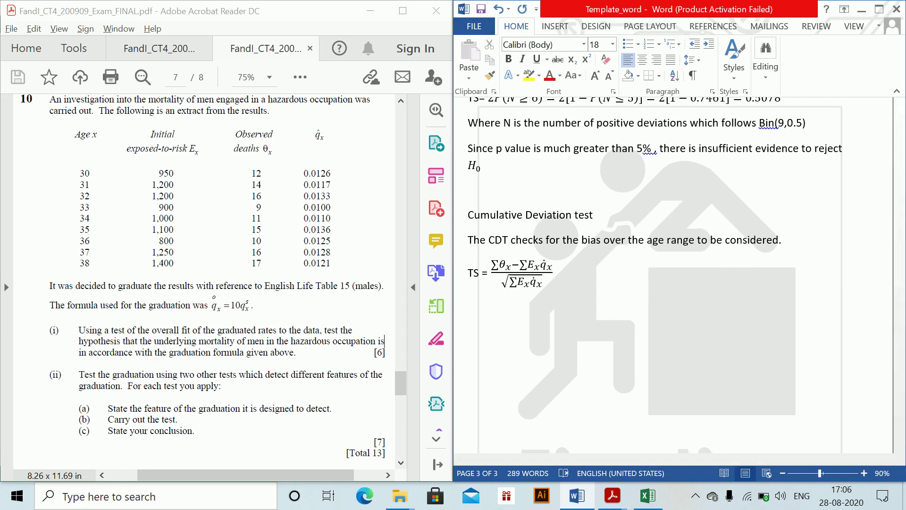
Insert an equation below the test statistic formula, beginning with (120 − 112.105).
key(alt)
key(Escape)
key(alt+equal)
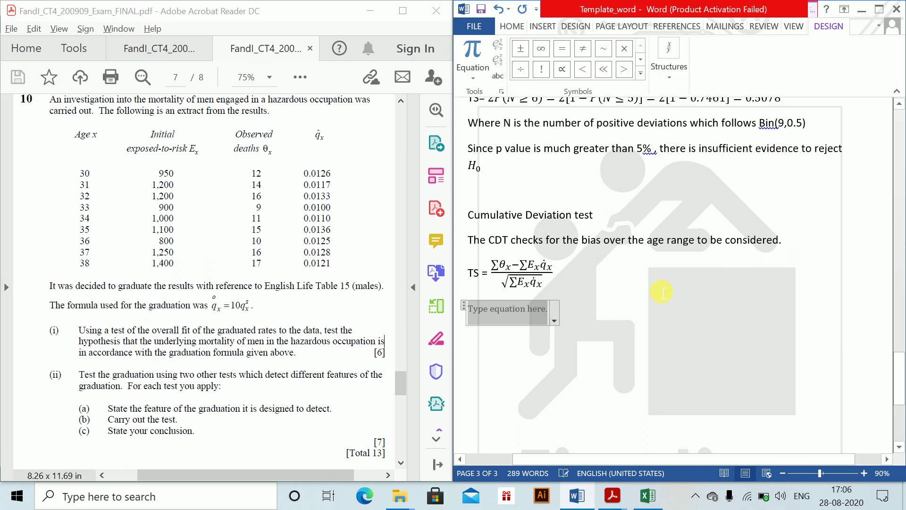
text((120-112)
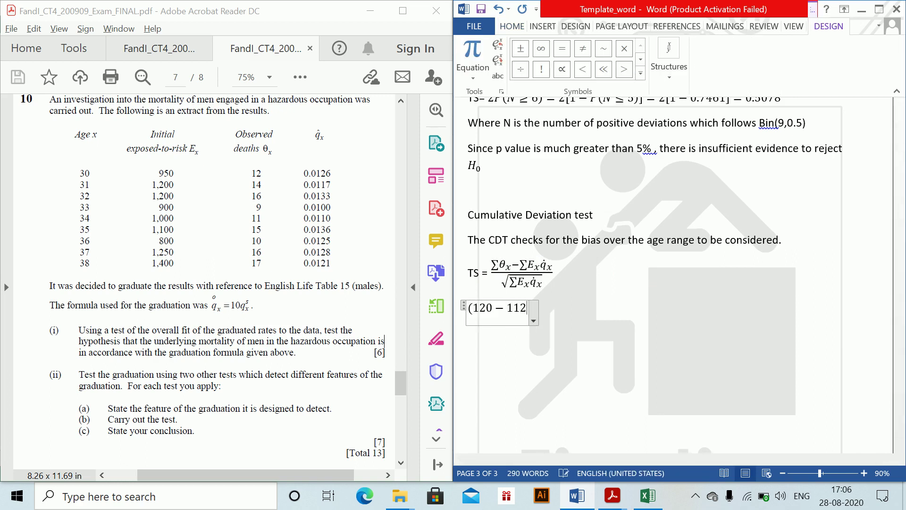
text(.105))
Divide the numerator by √(112.105) as a fraction and complete the equation with = 0.746.
text(/\)
text(sqrt)
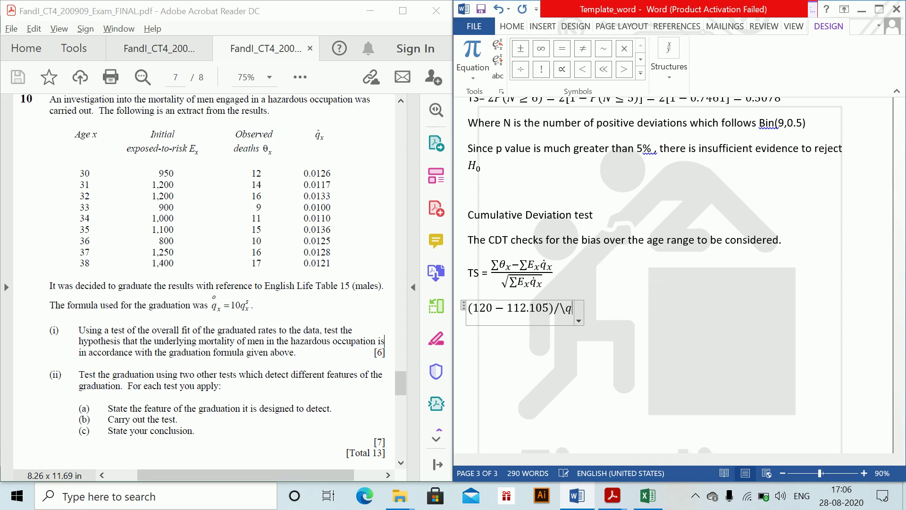
text())
key(BackSpace)
text((112.10)
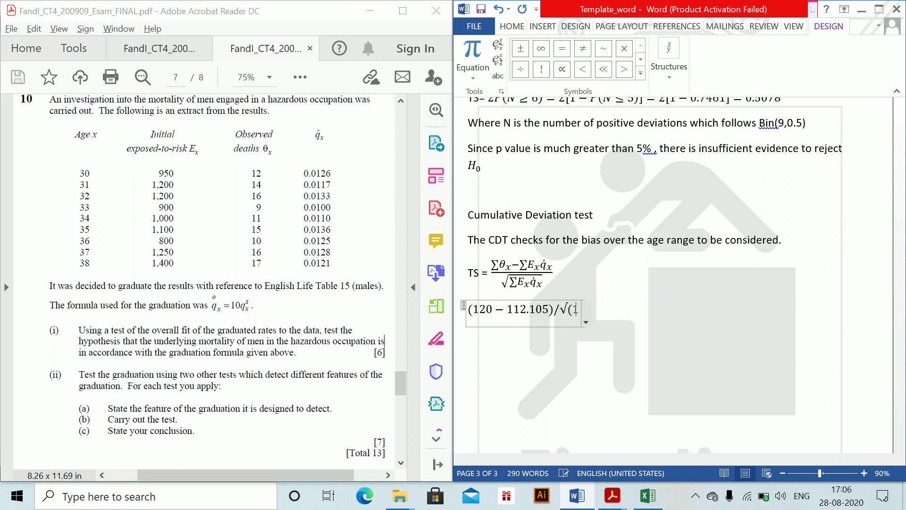
text(5))
key(space)
key(space)
text(= )
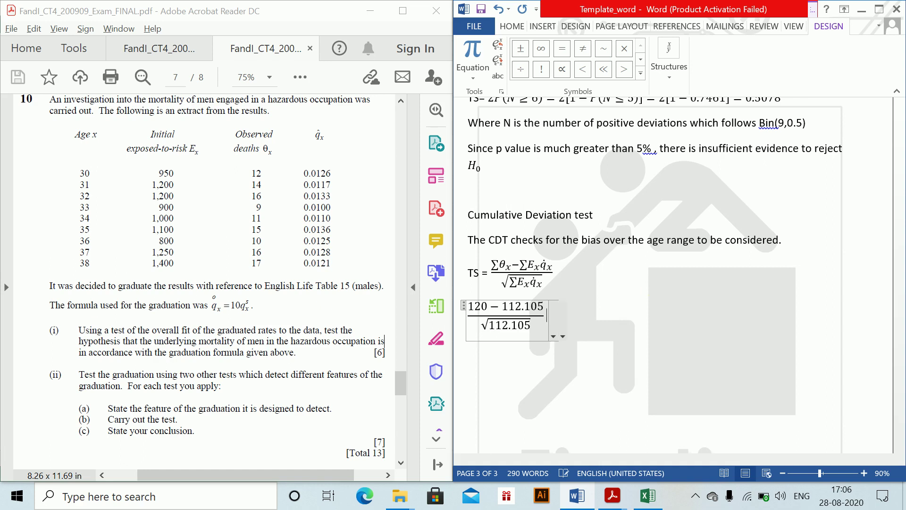
text(0.746)
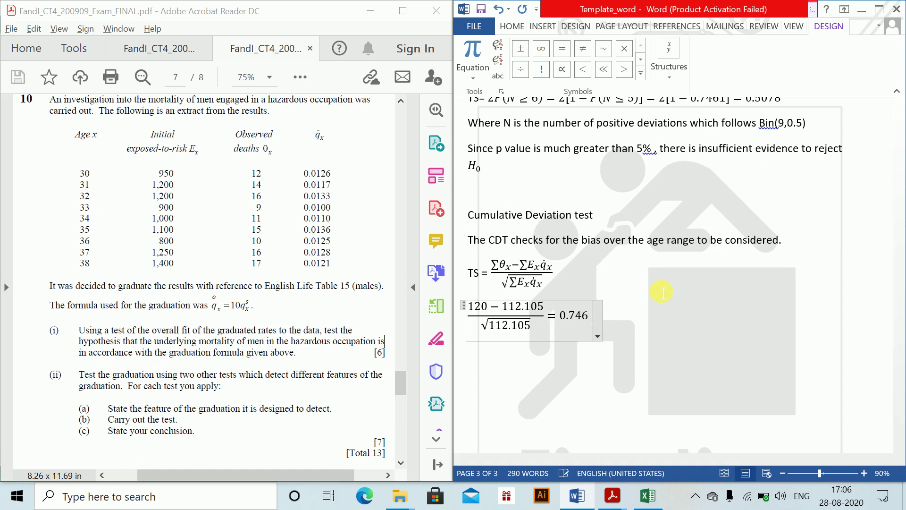
Switch to the Excel workbook and select cell D11 below the exposed-to-risk values.
key(alt+Tab)
key(Tab)
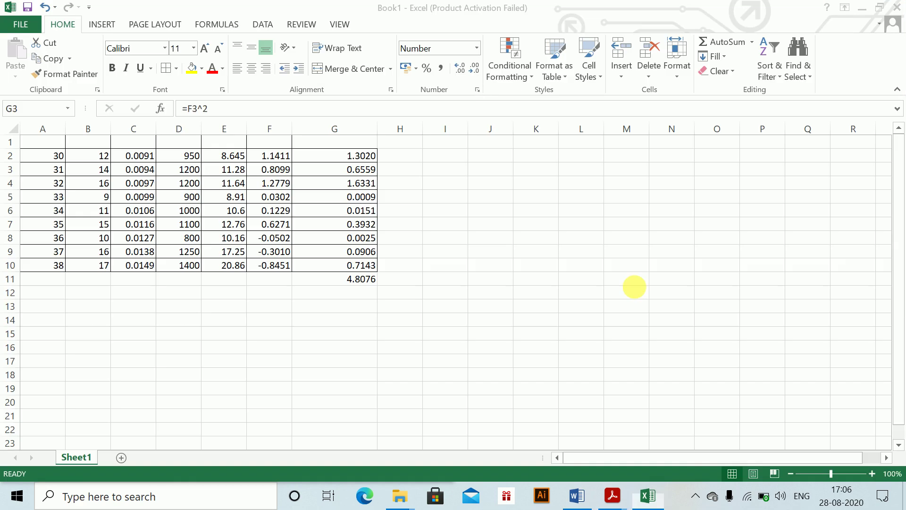
click(192, 267)
key(Return)
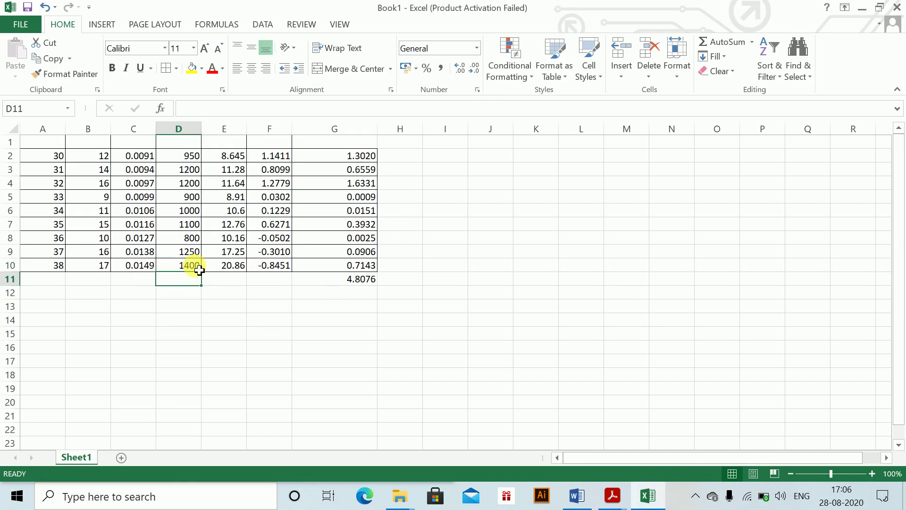
key(Right)
key(Right)
text(=sum)
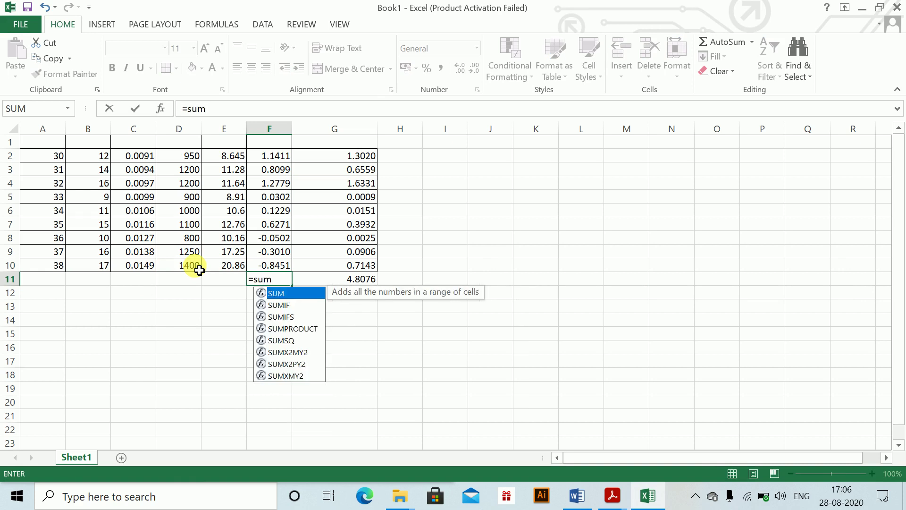
key(Tab)
key(Up)
key(Escape)
Sum the expected deaths in cell E11 with =SUM(E2:E10).
key(Left)
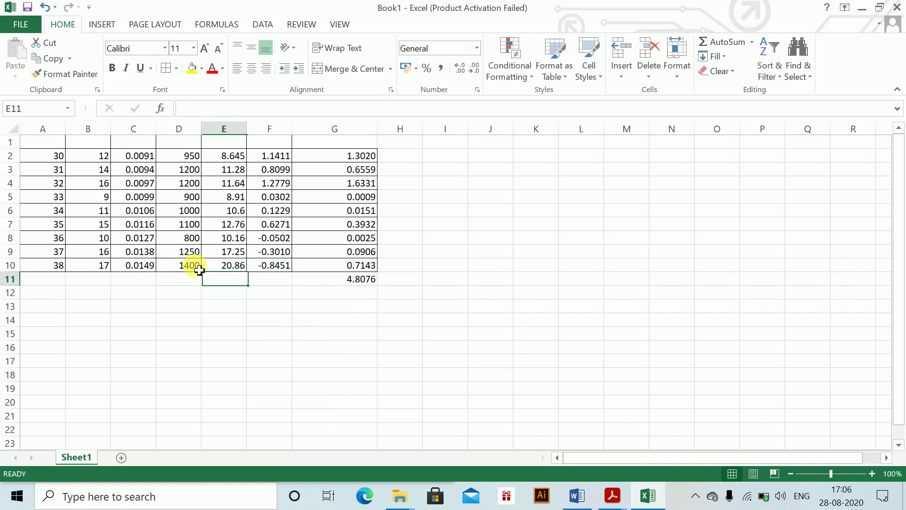
text(=sum)
key(Tab)
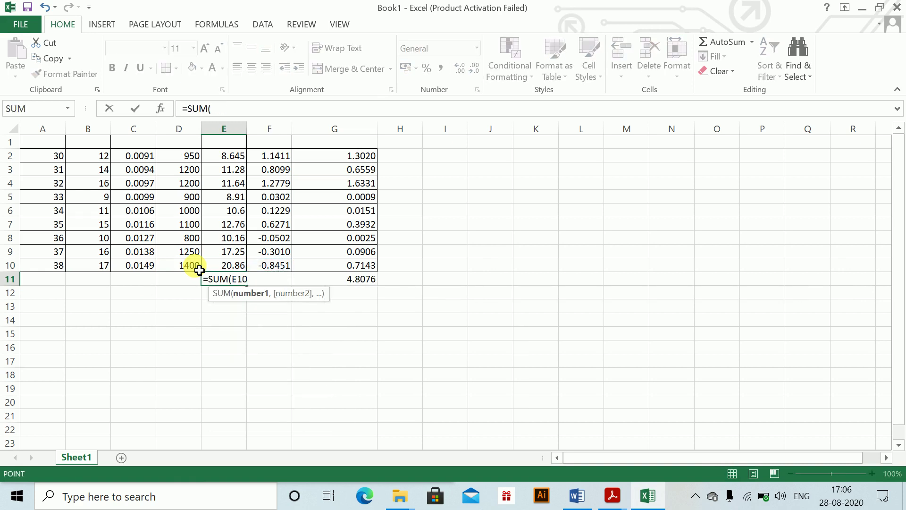
key(Up)
key(ctrl+shift+Up)
key(Return)
key(Up)
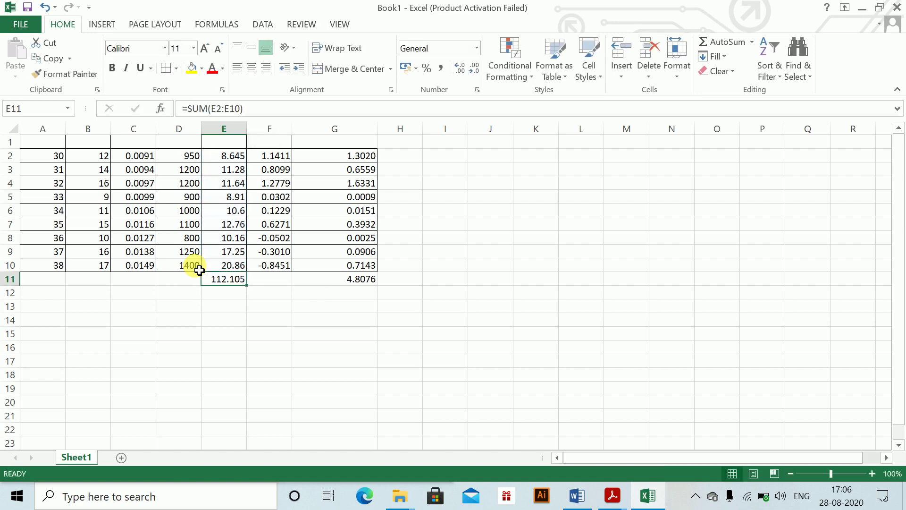
Sum the observed deaths in column B with a SUM formula in cell B11.
key(Left)
key(Left)
key(Left)
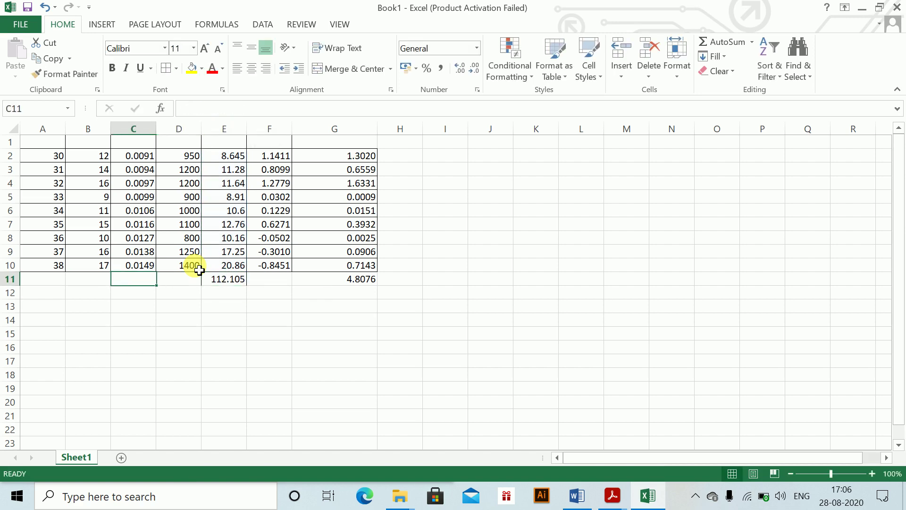
text(=sum)
key(Tab)
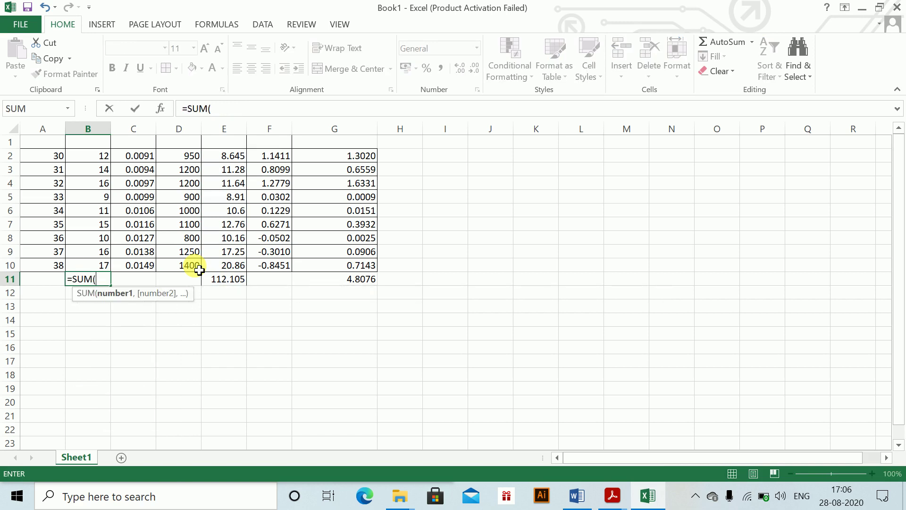
key(Up)
key(ctrl+shift+Up)
text())
key(Return)
Switch back to the Word solution document.
key(alt+Tab)
key(alt+Tab)
key(Tab)
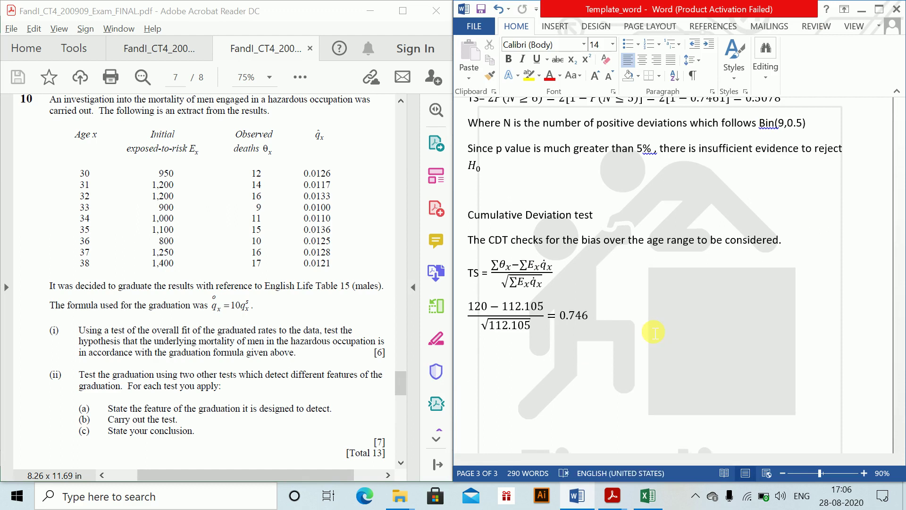
text(Since the values)
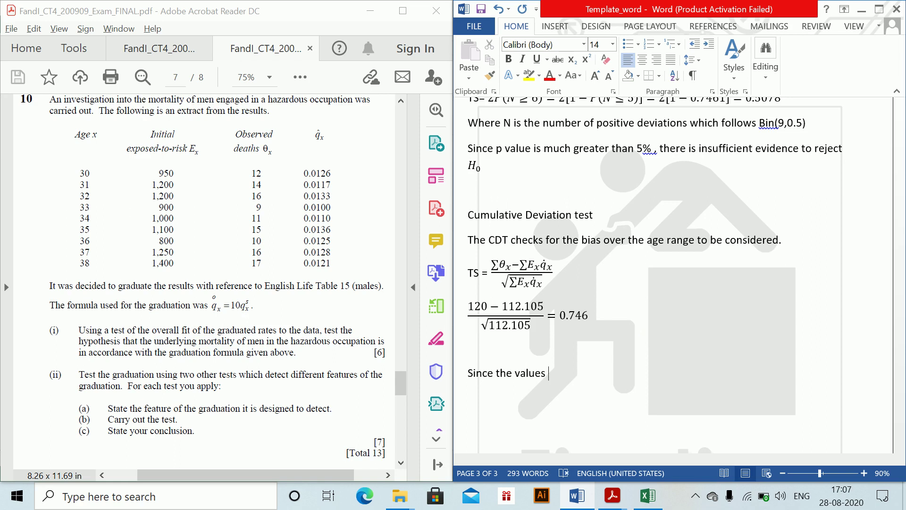
key(BackSpace)
key(BackSpace)
key(BackSpace)
key(BackSpace)
key(BackSpace)
key(BackSpace)
key(BackSpace)
key(BackSpace)
key(BackSpace)
key(BackSpace)
key(BackSpace)
key(BackSpace)
key(BackSpace)
key(BackSpace)
key(BackSpace)
key(BackSpace)
Write "This is a two tailed test and the" below the calculation, followed by an inline equation H₀.
text(This is a two tailed test )
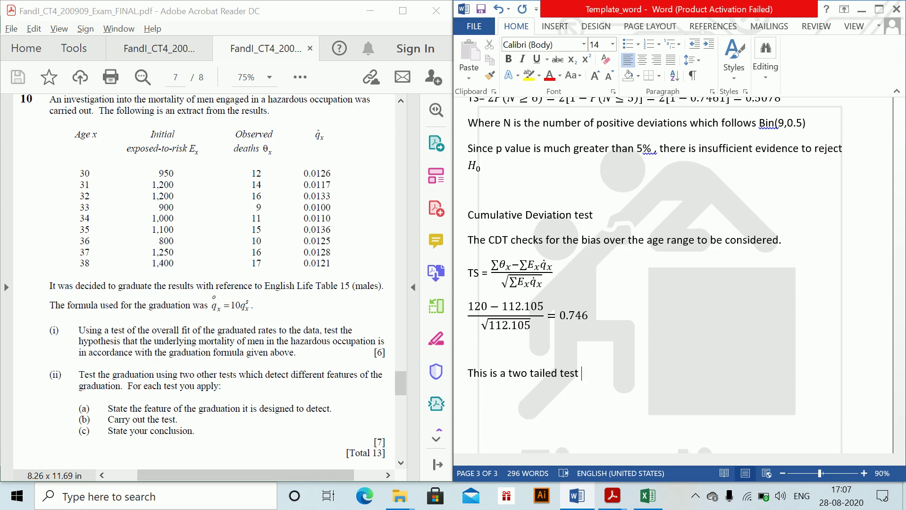
text(and the)
key(alt+equal)
text(H_0)
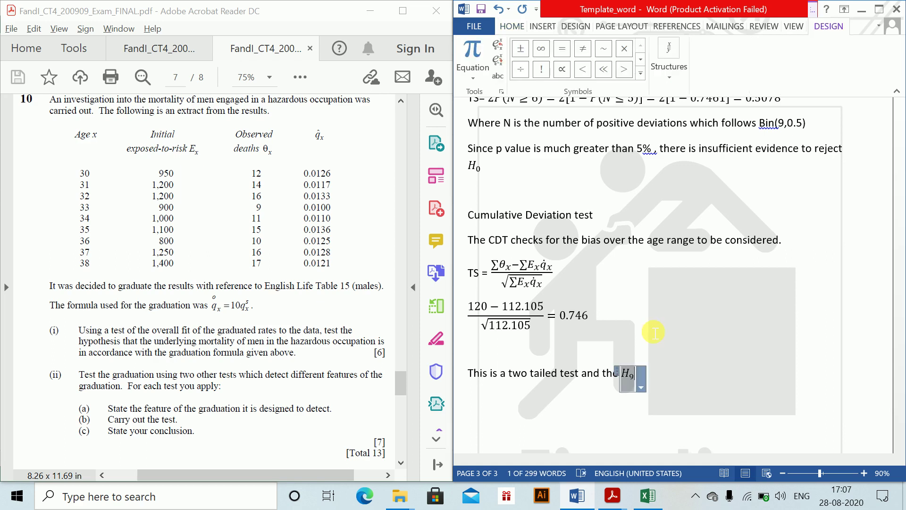
key(Right)
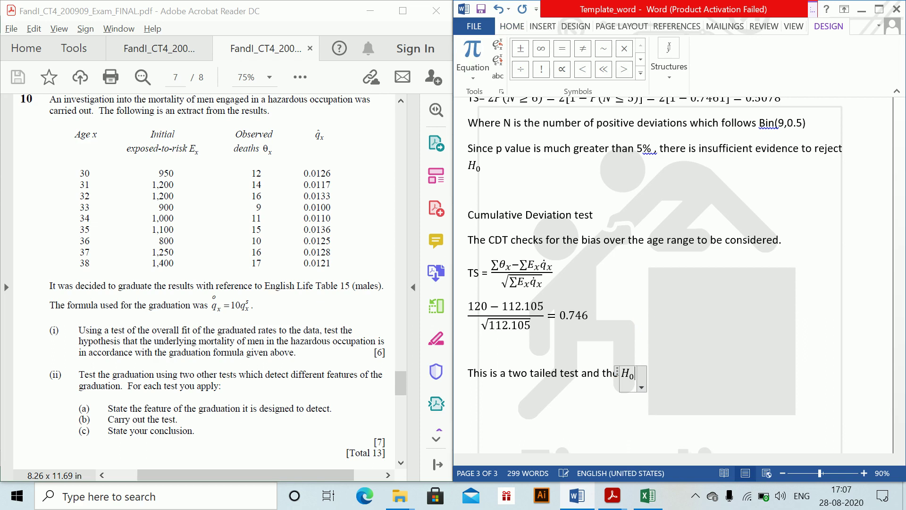
Continue the sentence with "syas the data sould come from N(0,1) distribution".
text(syas the data sh)
key(BackSpace)
text(ould come from N(0,1))
key(Right)
key(Return)
text(di)
key(BackSpace)
text(stribution)
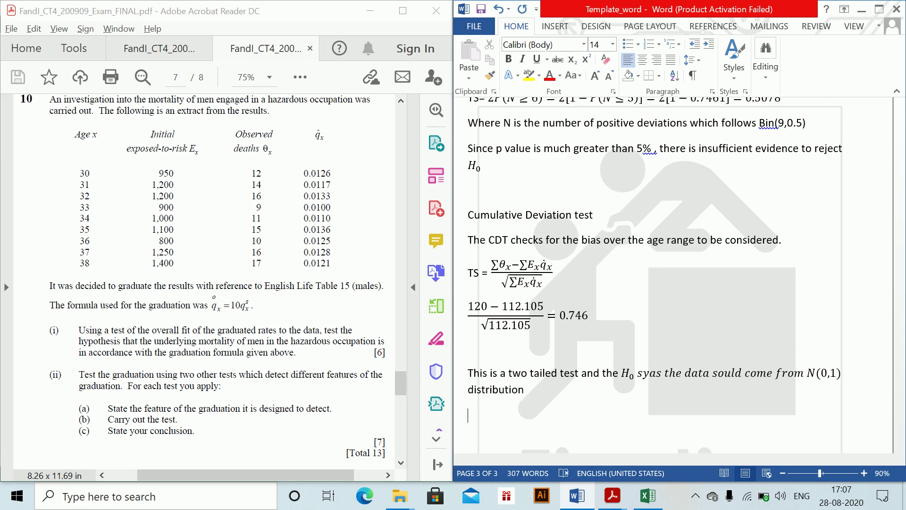
Write "So at 5% significance level the cV are" on a new line, ending with an inline equation ±1.96.
text(So at 5% significance )
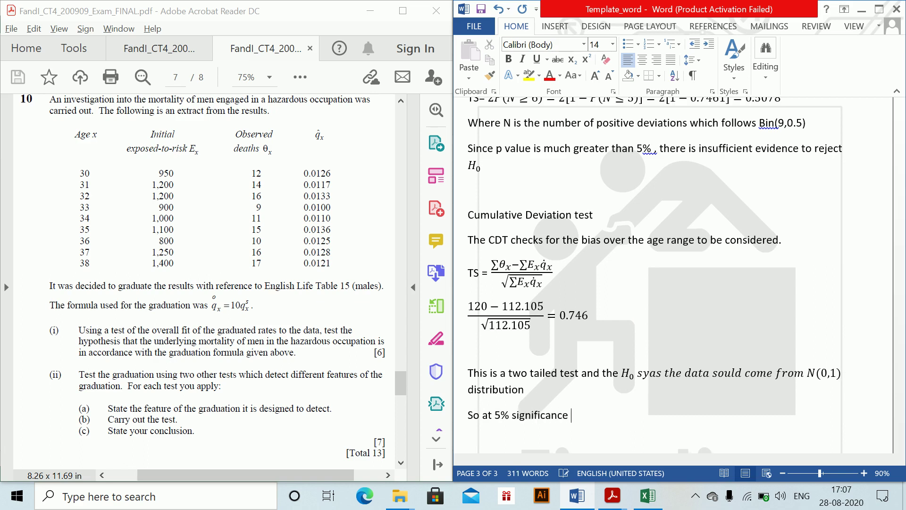
text(level the cV are)
key(alt+equal)
text(1)
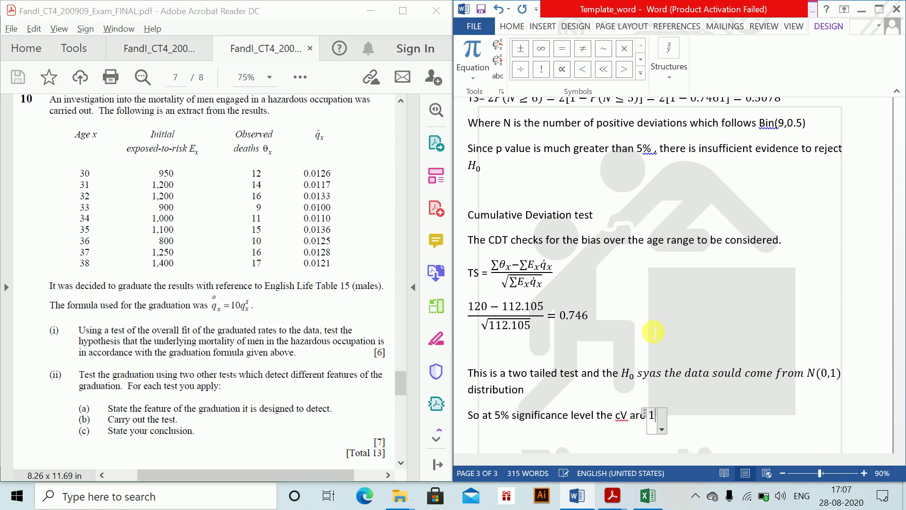
key(BackSpace)
text(+-1.)
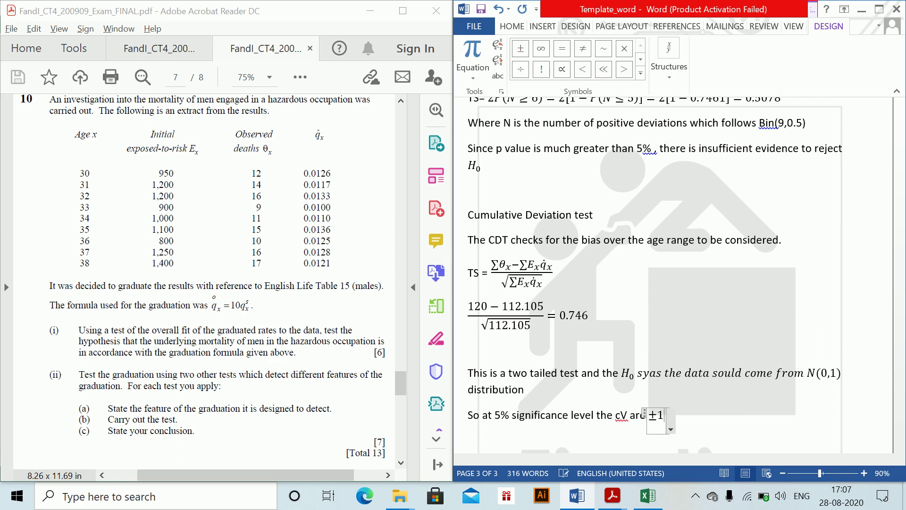
text(96)
key(Return)
Write the conclusion "Since our TS lied between the CV therefore we hav einsufficient evidence to reject" followed by an inline equation H₀.
text(Since o)
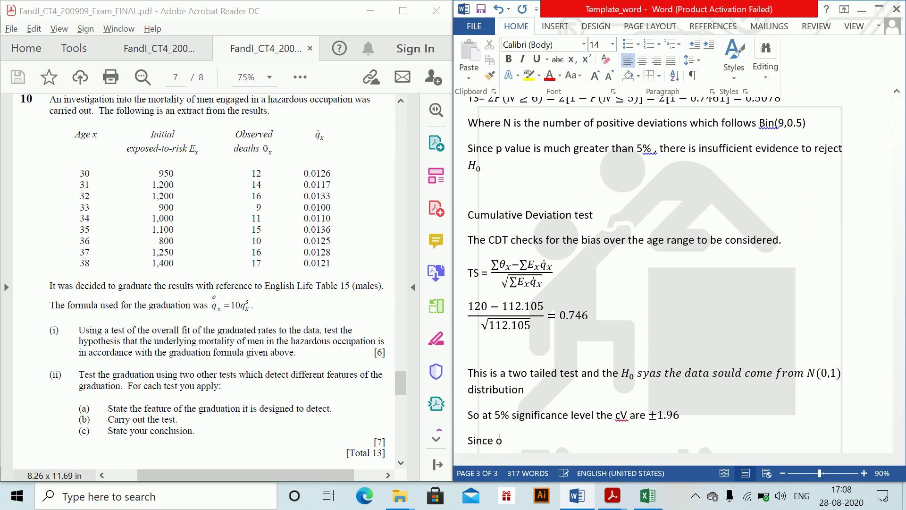
text(ur TS lied betwe)
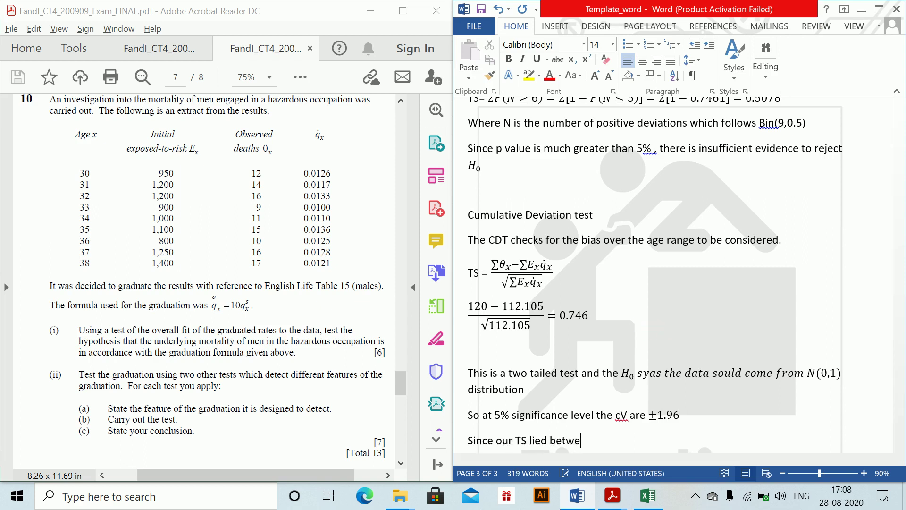
text(en the CV therefore)
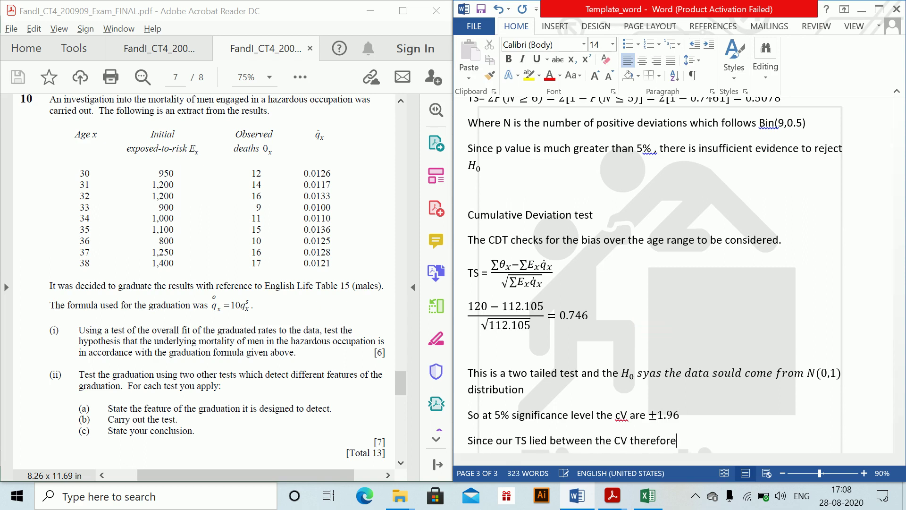
text( we hav einsufficient)
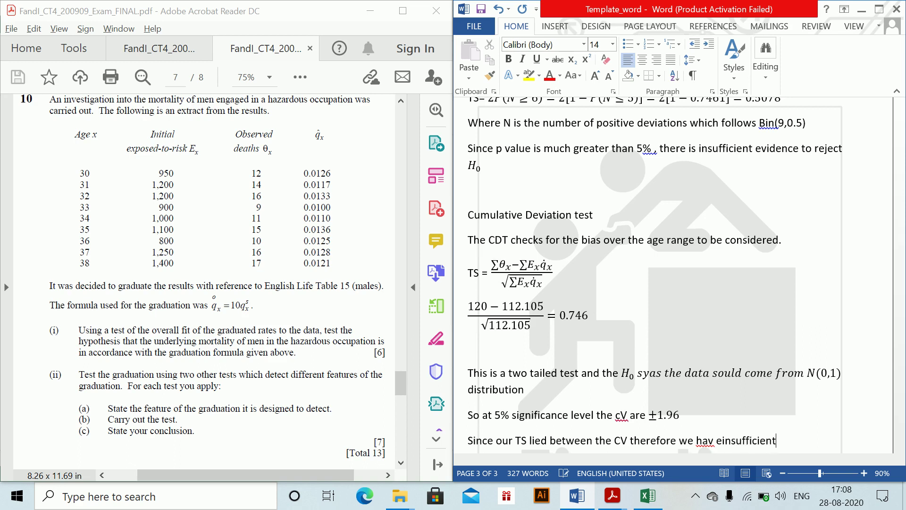
text( evidence to reject)
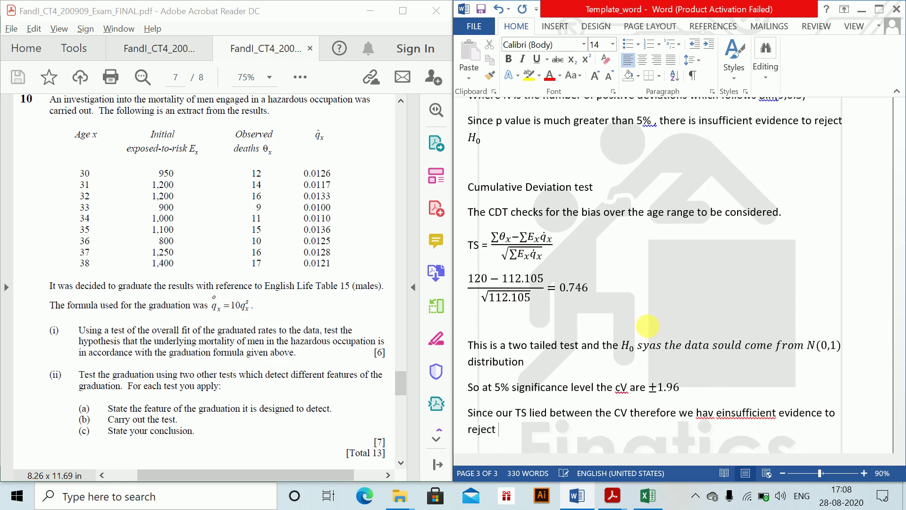
key(alt+equal)
text(H_0)
key(Right)
key(Return)
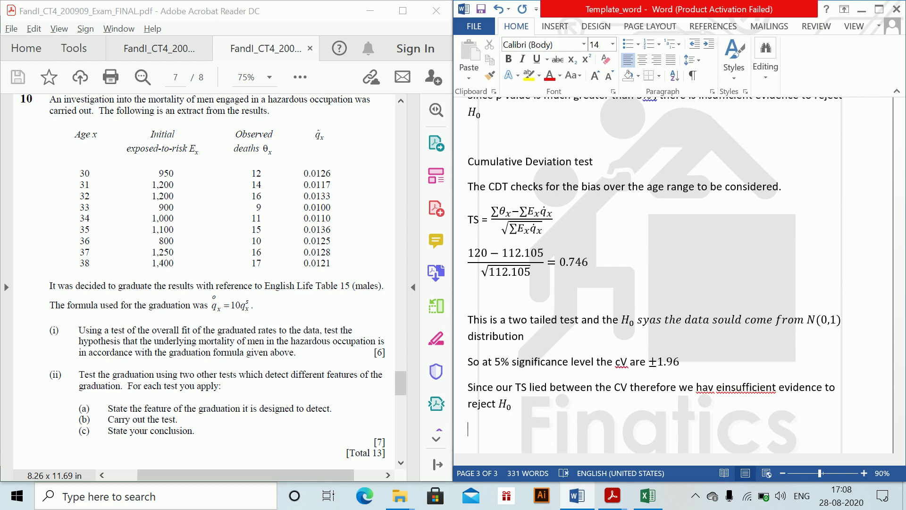
Add the heading "Grouping of Signs Test" below the cumulative deviation test conclusion.
scroll(654, 330, down, 1)
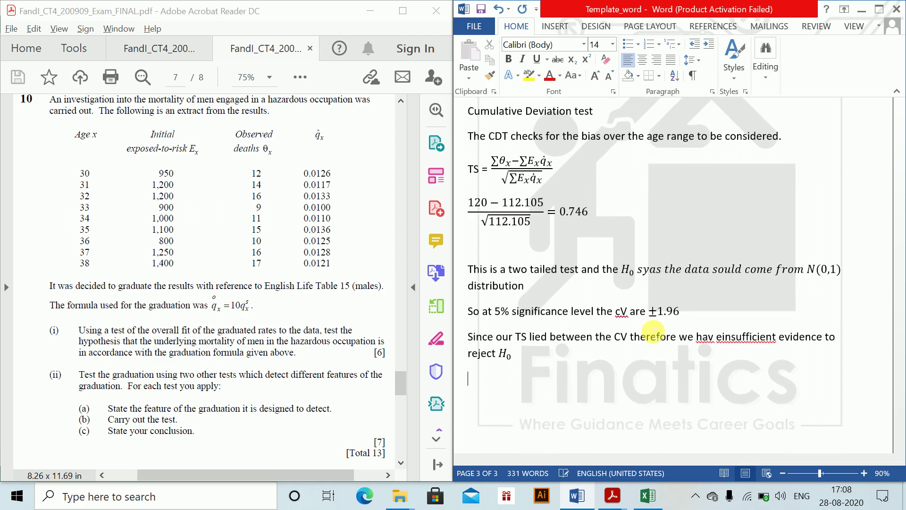
text(Group)
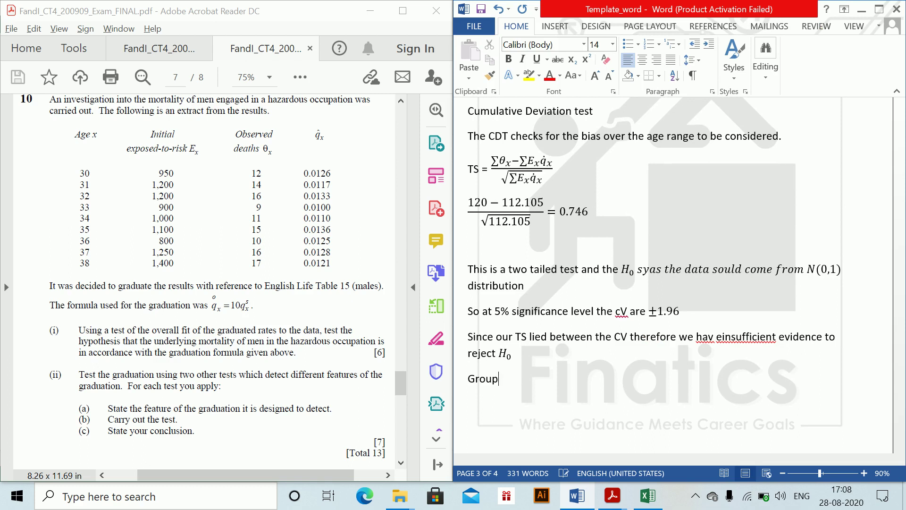
text(ing of Sig)
text(ns Test)
Write "Checks for clumping of deviations of same sign" under the Grouping of Signs Test heading.
text(Check)
text(s for )
text(clumping c)
text(f deviations o)
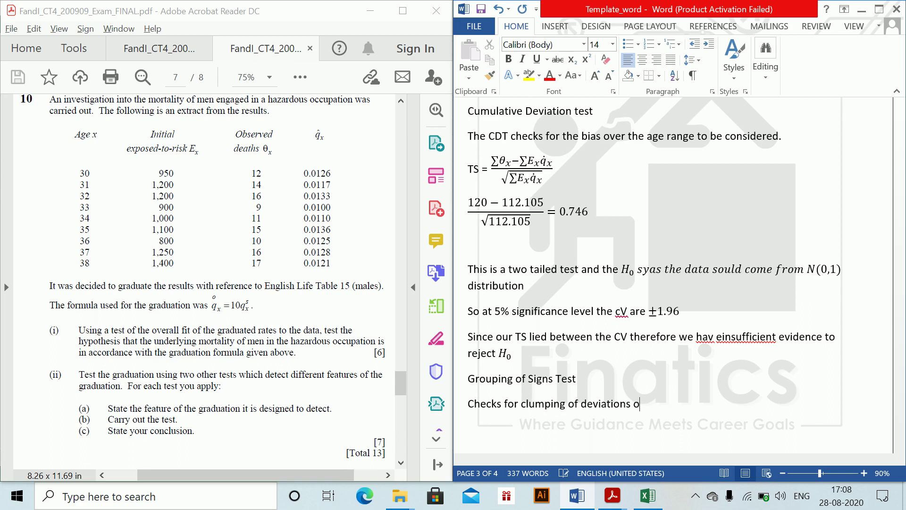
text(sm)
key(BackSpace)
key(BackSpace)
key(BackSpace)
text(ame sig)
Insert an equation n₁ = 6 on a new line below the Grouping of Signs Test description.
key(alt+equal)
text(N)
key(BackSpace)
text(n_1)
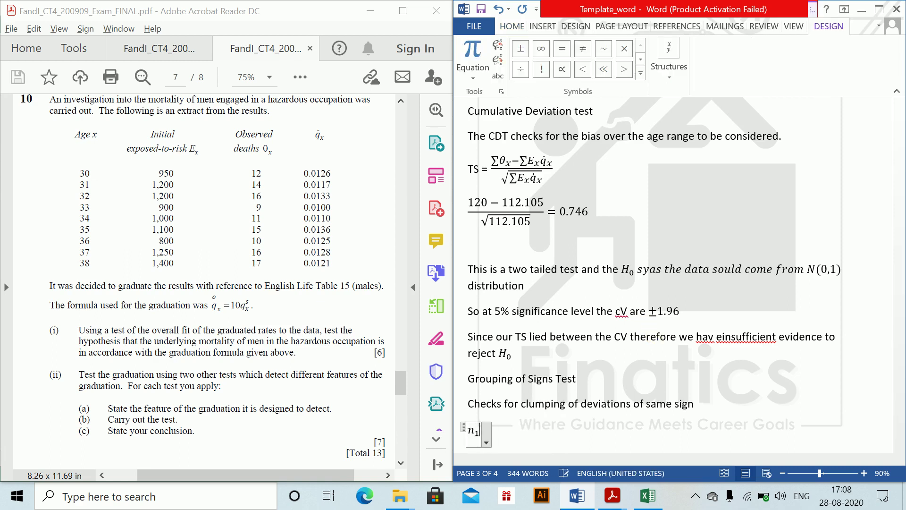
text(-)
key(BackSpace)
text(=6)
key(Right)
text(,)
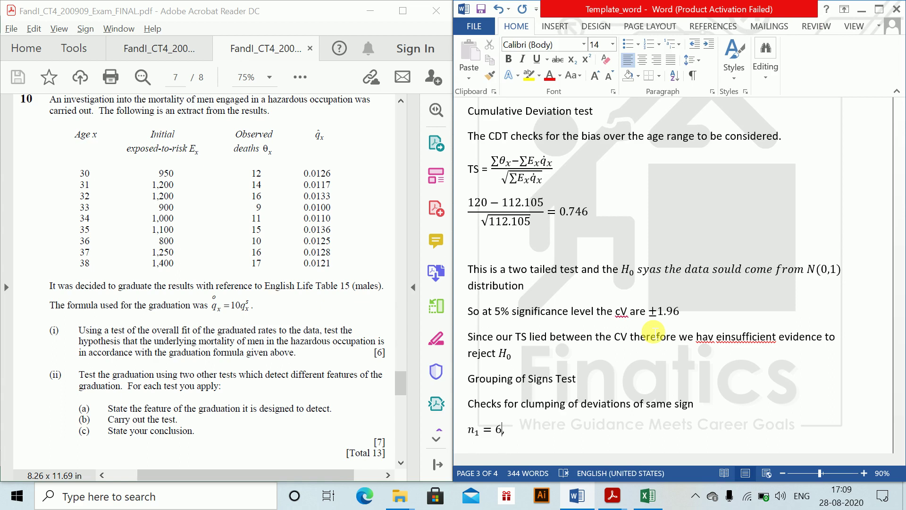
key(BackSpace)
Extend the n₁ = 6 equation with n₂ = 3, G = 1 on the same line.
key(Left)
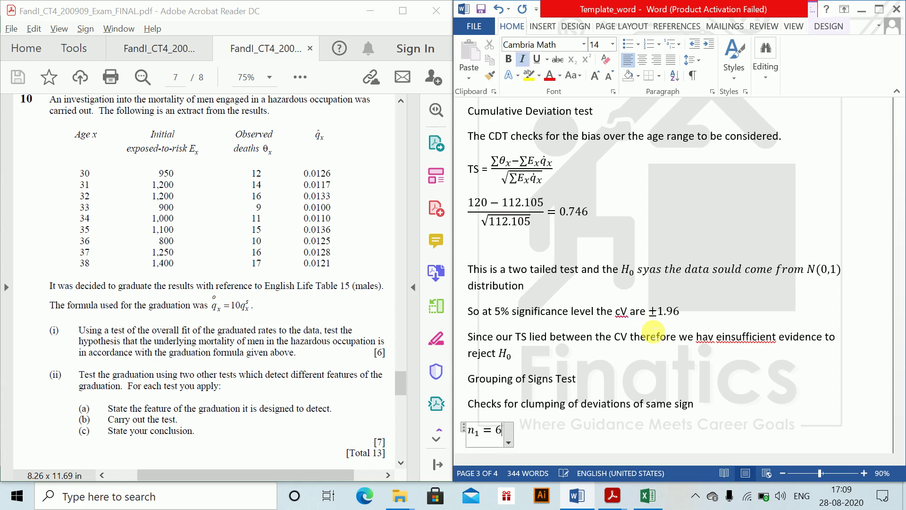
text(n_2)
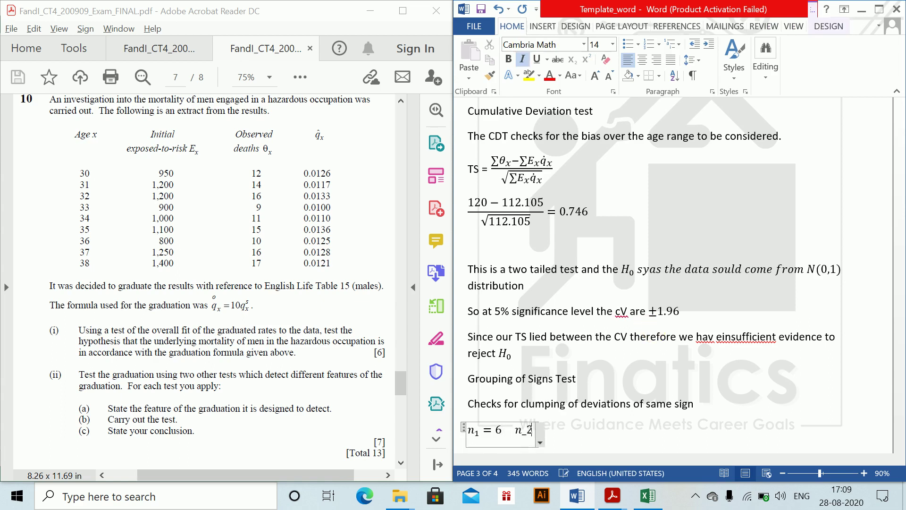
key(space)
text(= 3, G = 1)
key(Return)
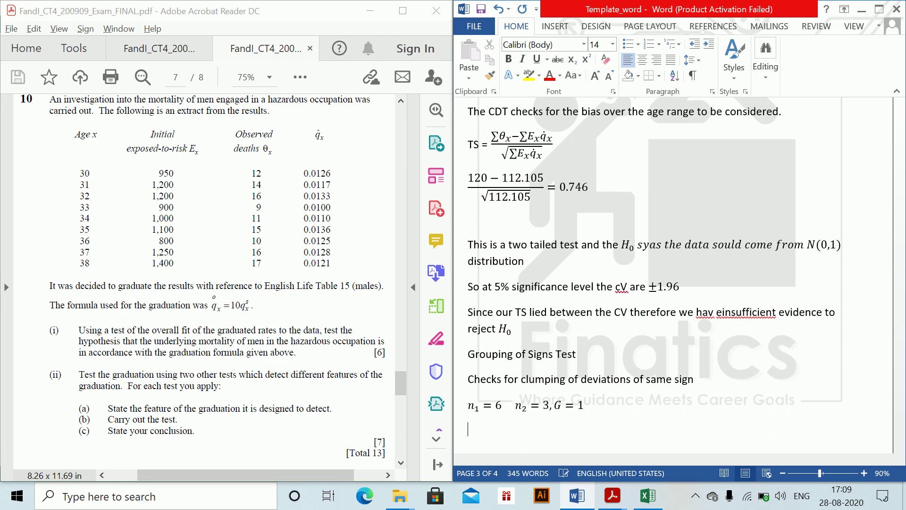
Add an equation on the next line defining n₁ = no. of posituve deviations.
key(alt+equal)
text(n_1)
key(space)
text(= )
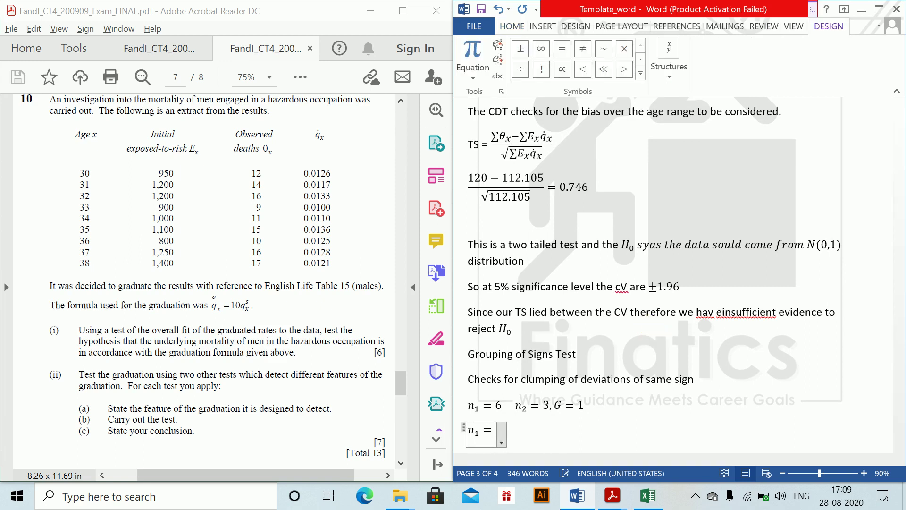
text(no. of pos)
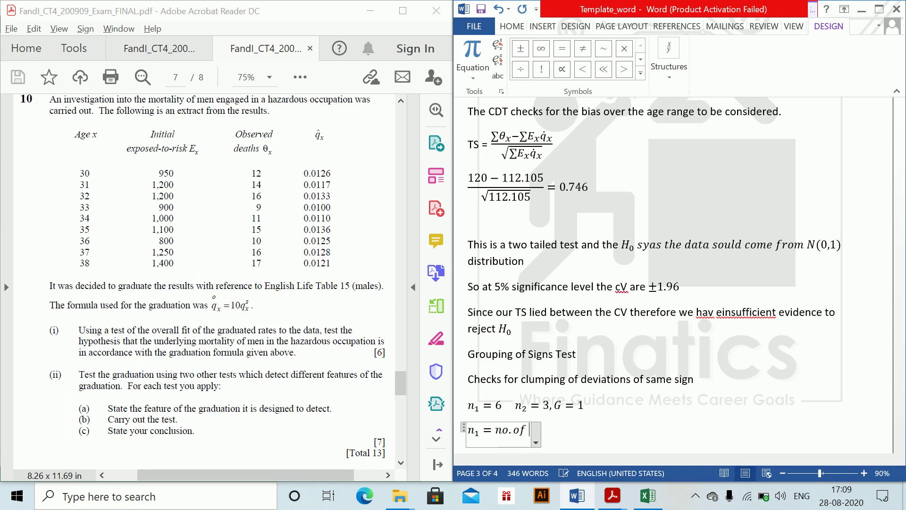
text(ituve dev)
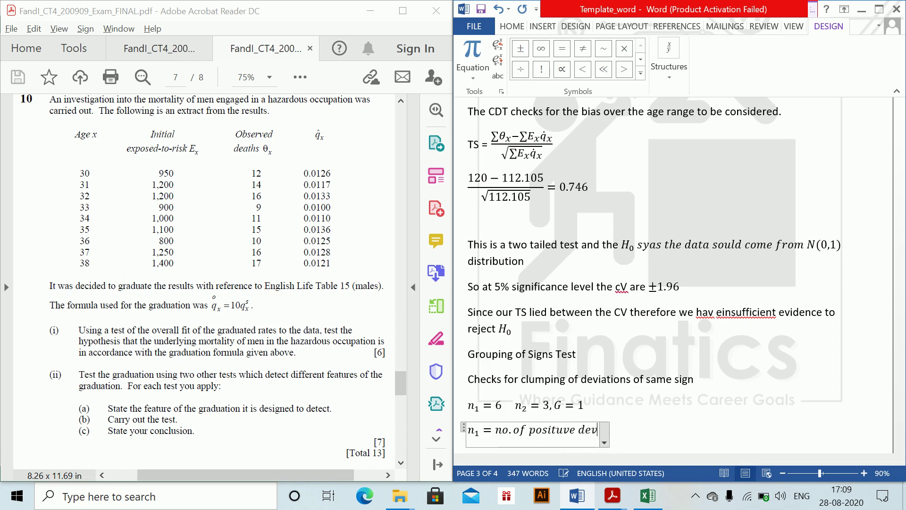
text(iations)
key(Return)
Add an equation below it defining n₂ = no. of negative deviations.
text(n)
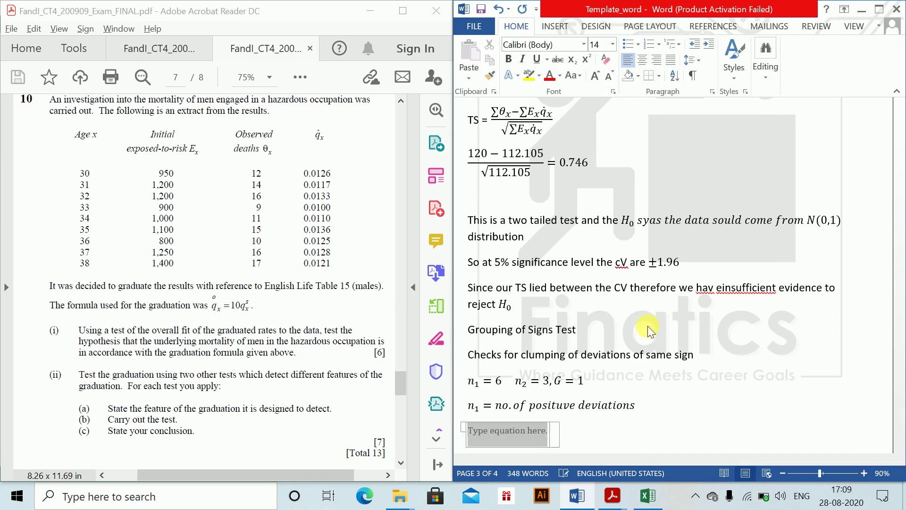
text(_2 = no.)
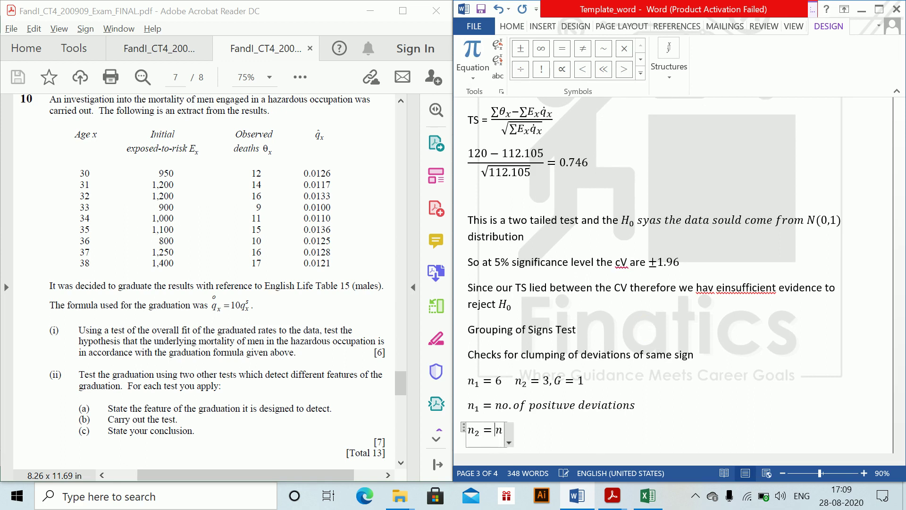
text(of neg)
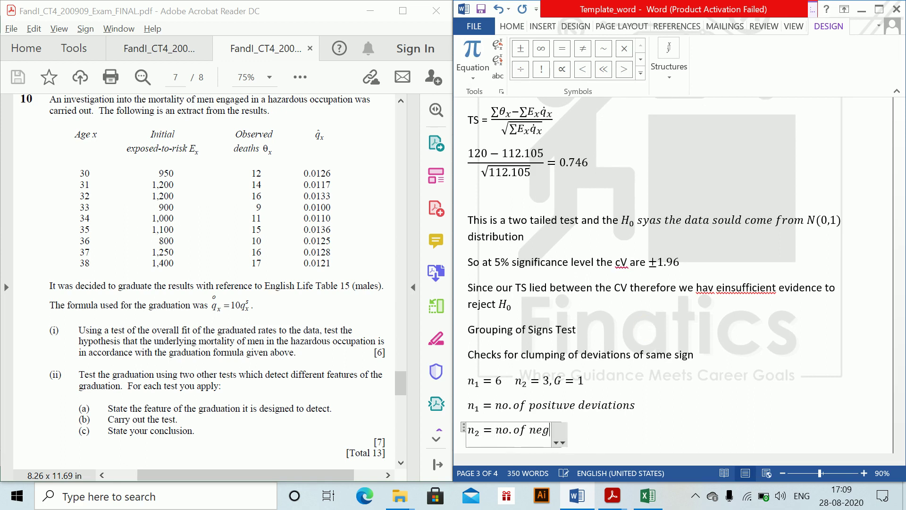
text(ative deviations)
key(Return)
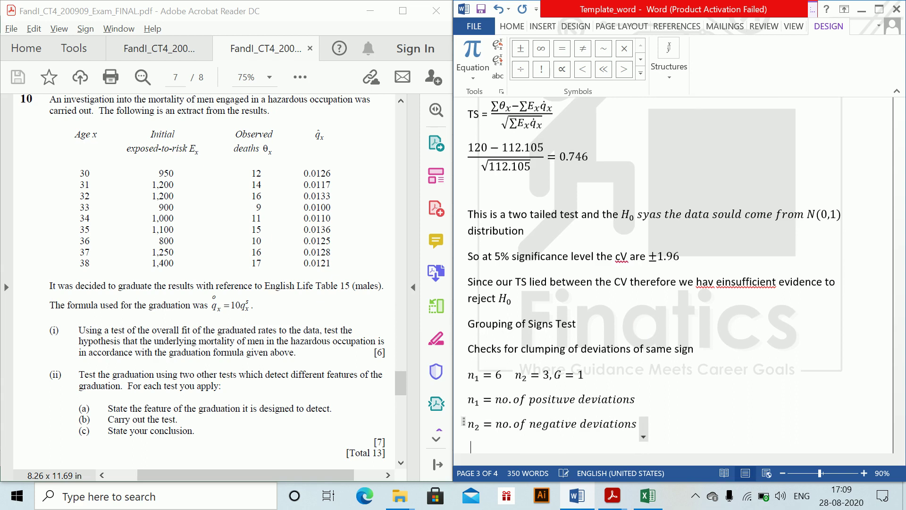
Add an equation below the n₂ definition reading G = no of groups of positive deviations.
key(alt+equal)
text(G =)
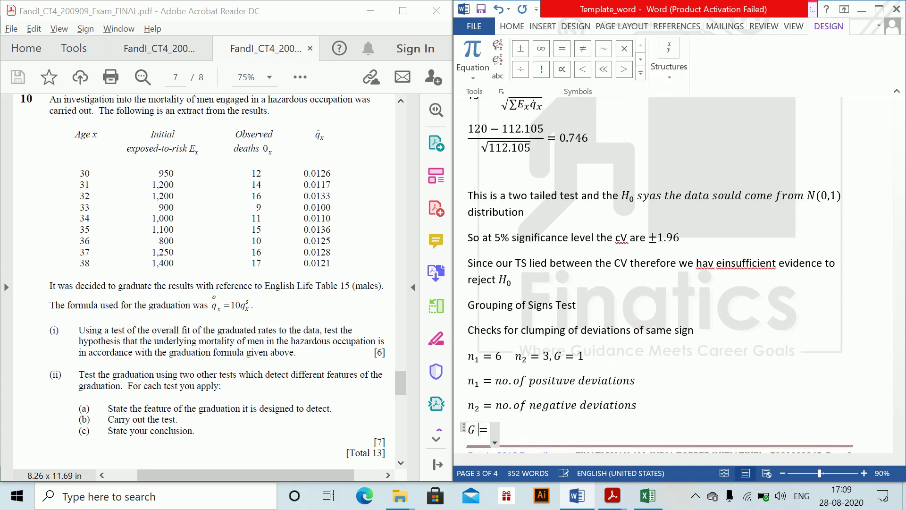
text( no o)
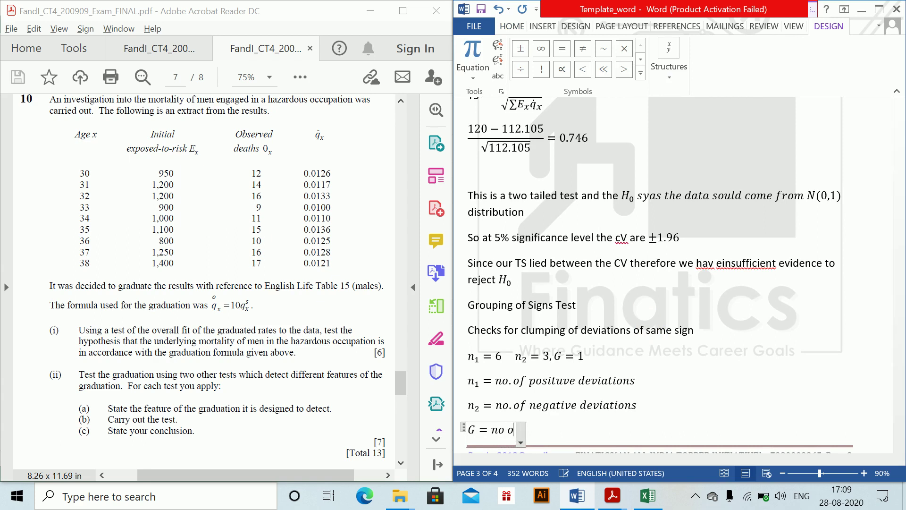
text(f groups o)
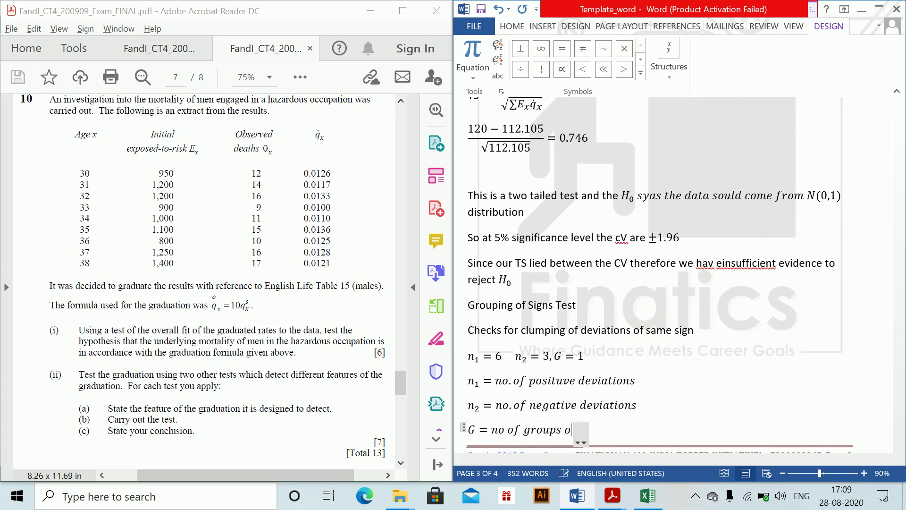
text(f positive)
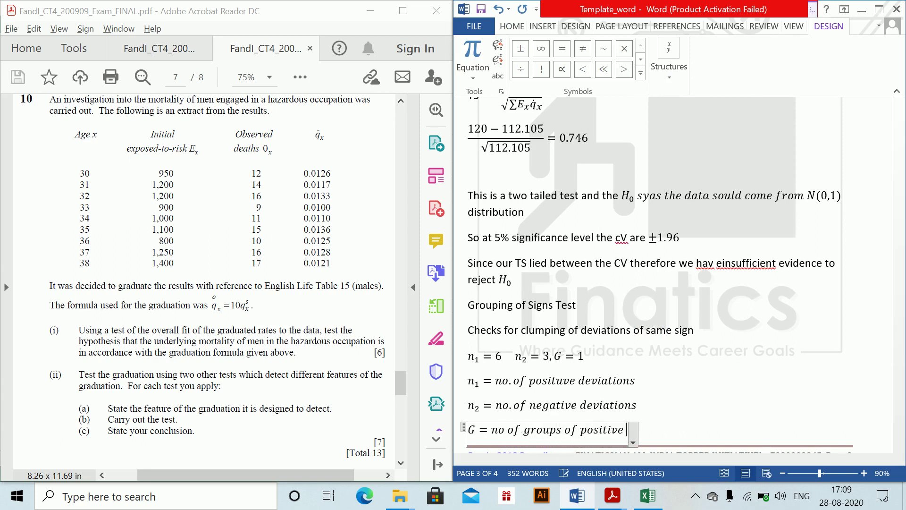
text( devia)
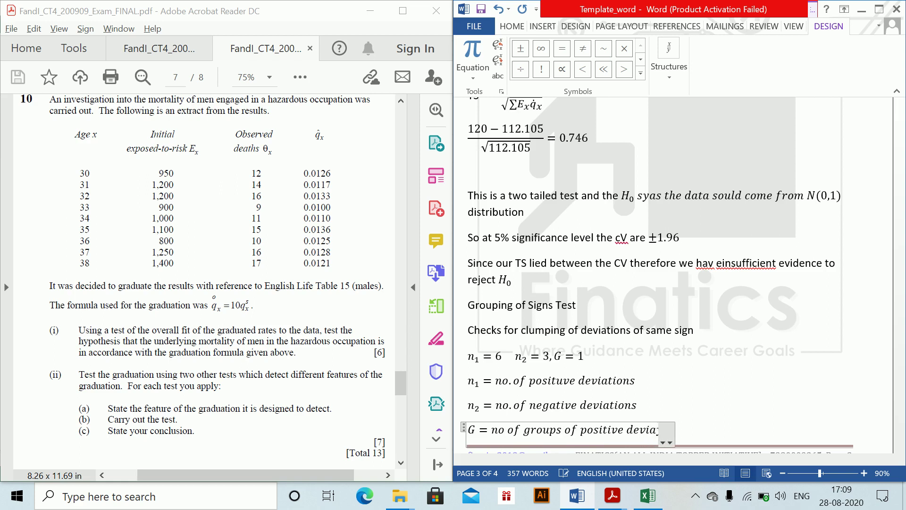
text(tions)
key(Return)
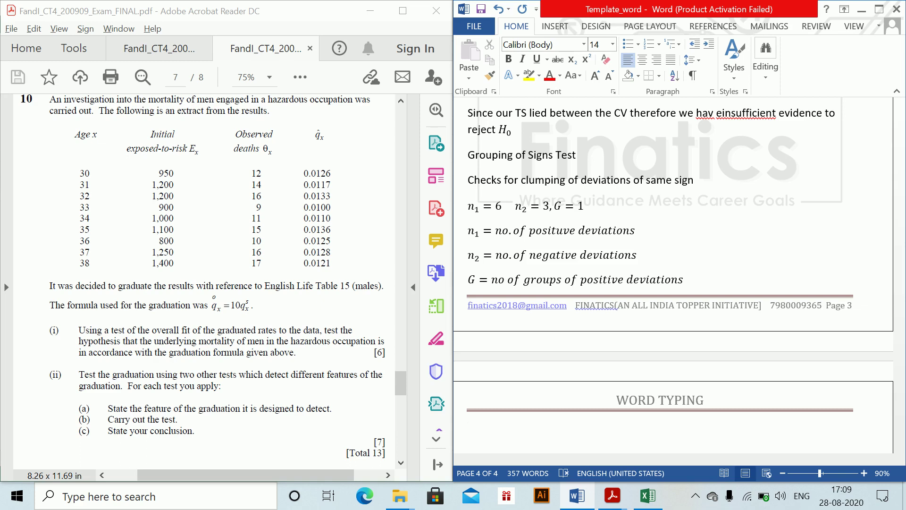
Write "Since fro the tables CV is = 1 = G , we have insufficient evidence to rehject" followed by an inline equation H₀.
text(Since fro  the tables )
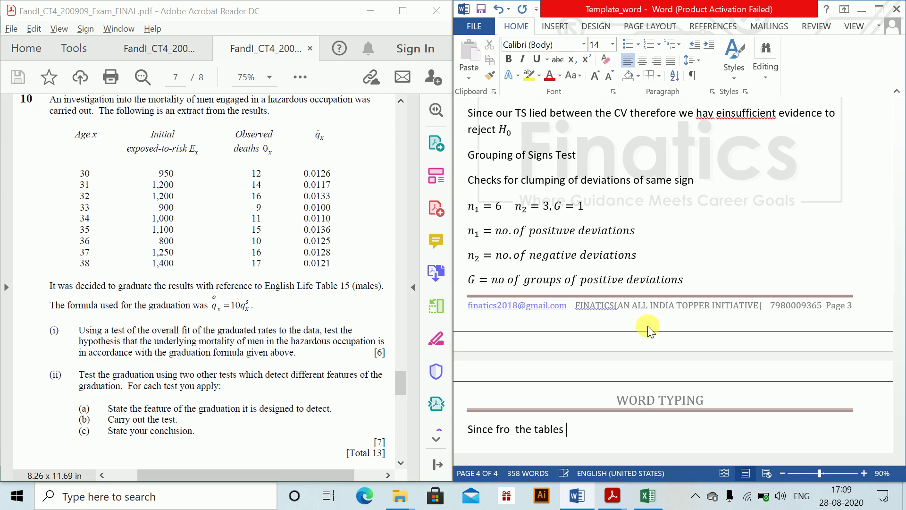
text(CV is = 1)
scroll(647, 326, down, 1)
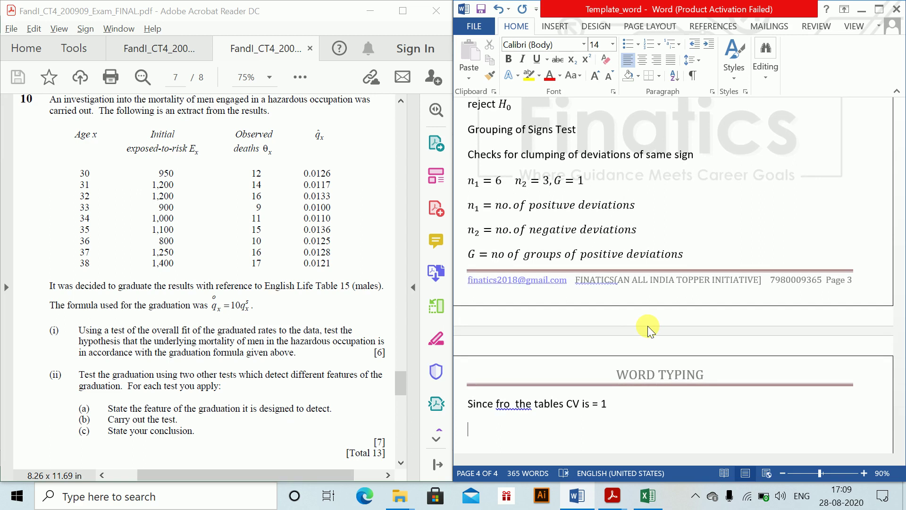
key(BackSpace)
text(= G , we hav ein)
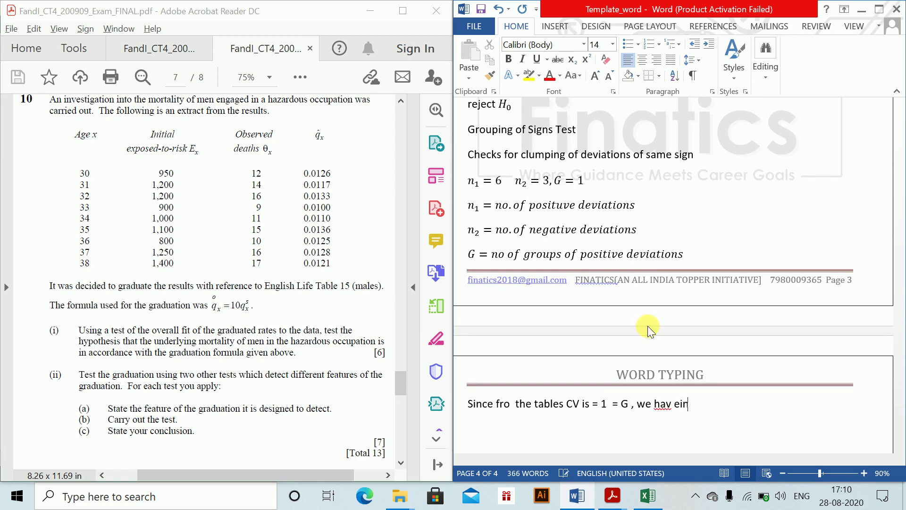
text(sufficient eviden)
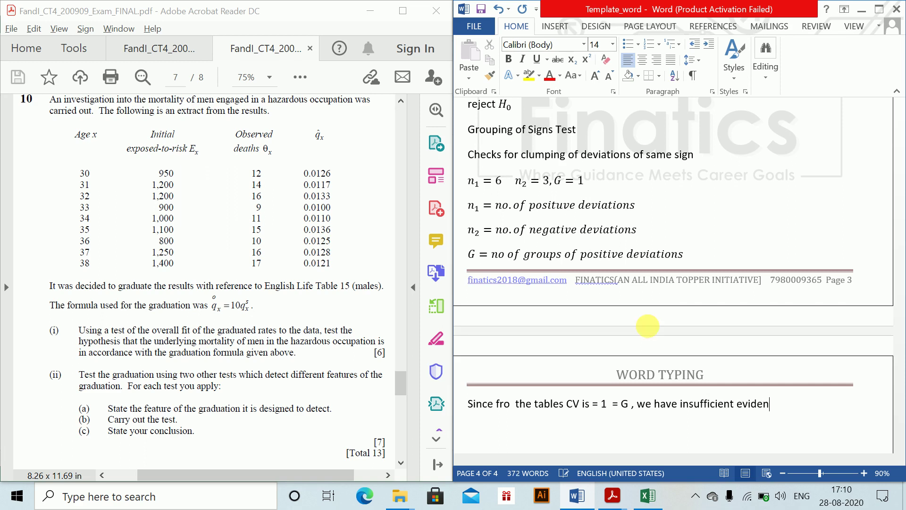
text(ece to r)
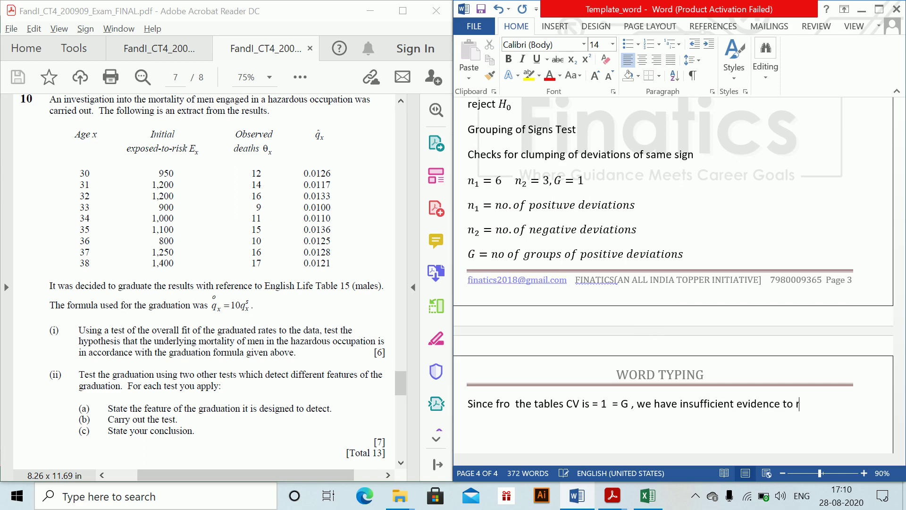
text(ehject)
key(Return)
key(alt+equal)
text(H_0)
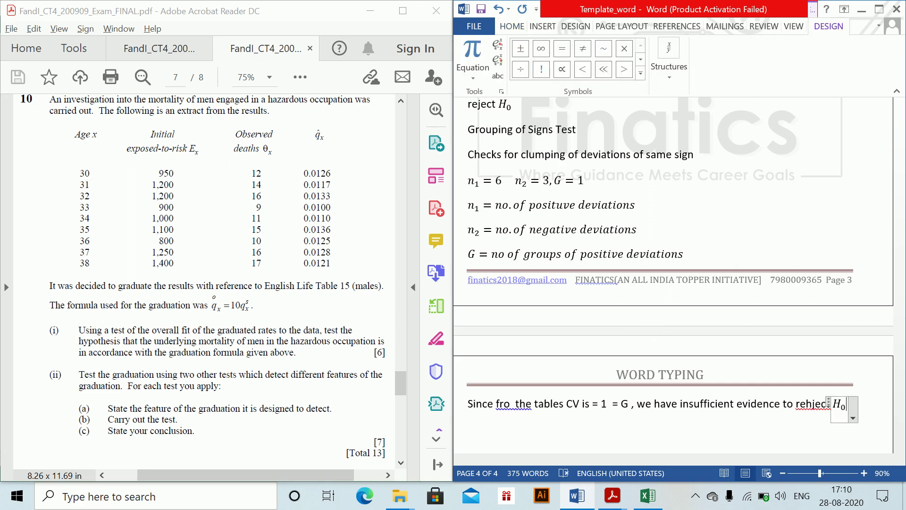
key(Right)
Complete the sentence after H₀ with "and conclude that graduated rates are not consistent with underlying mortality".
text(a)
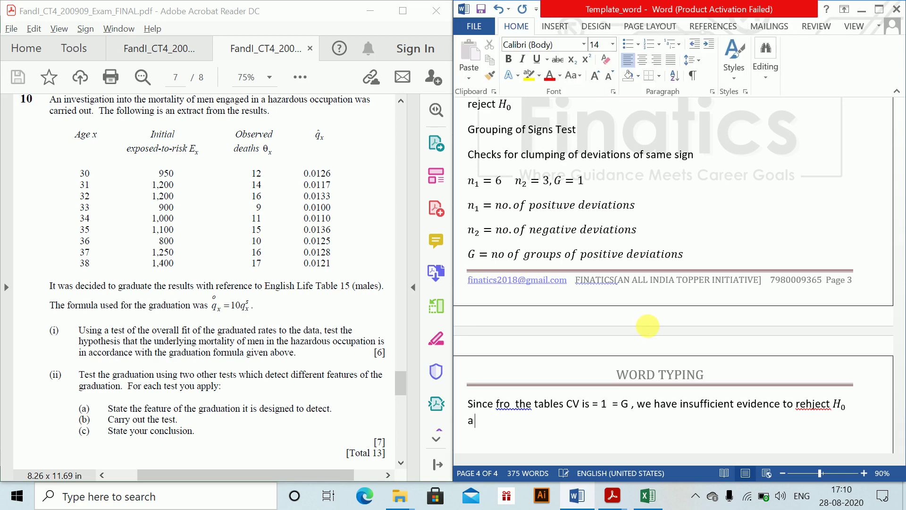
text(nd conclude that graduate)
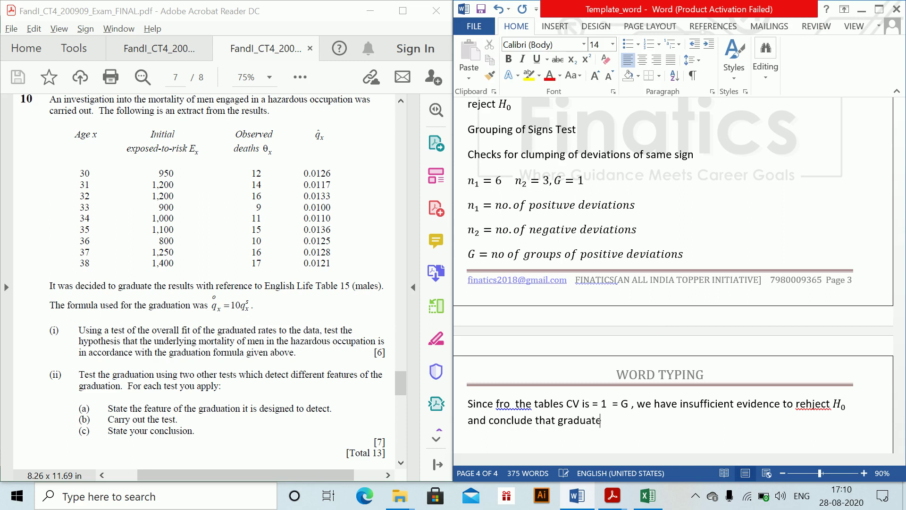
text(d rates are not consisten)
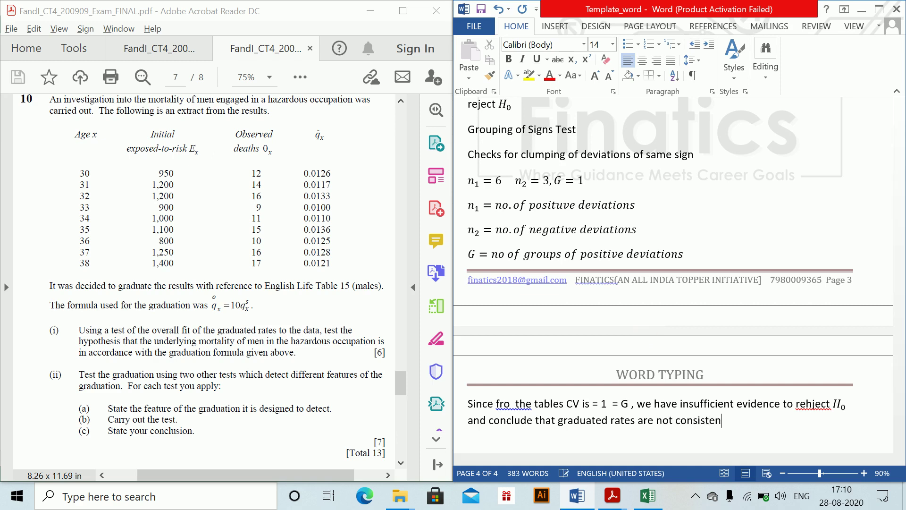
text(t with underlying morat)
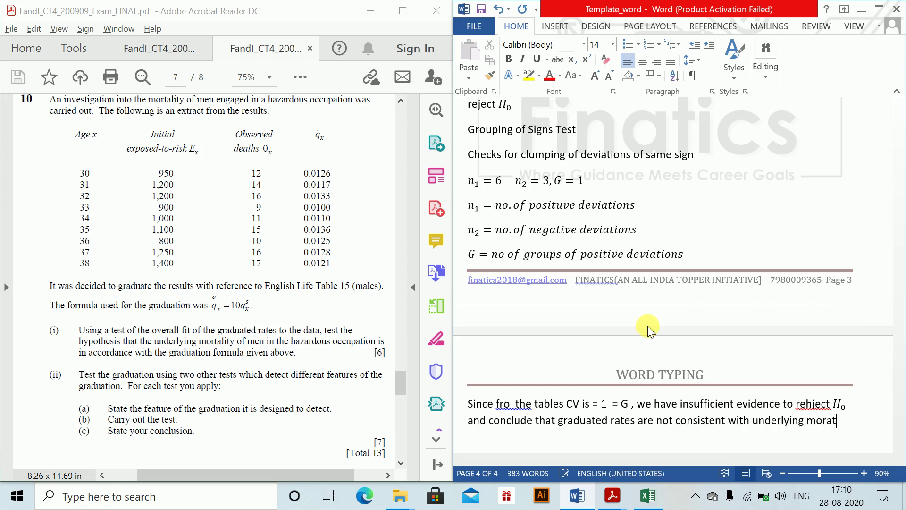
key(BackSpace)
key(BackSpace)
text(tality)
key(Return)
Add the heading "ISD test" below the grouping of signs conclusion.
text(Ind)
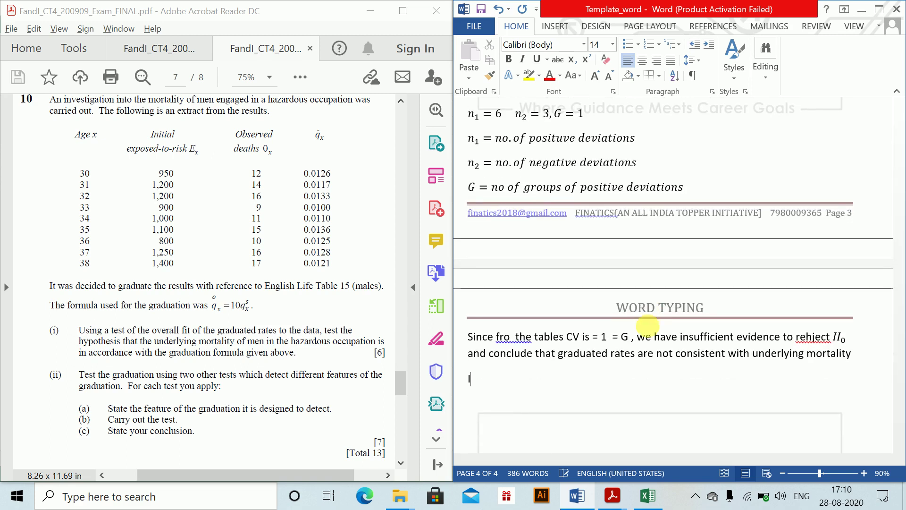
key(BackSpace)
key(BackSpace)
text(SD test)
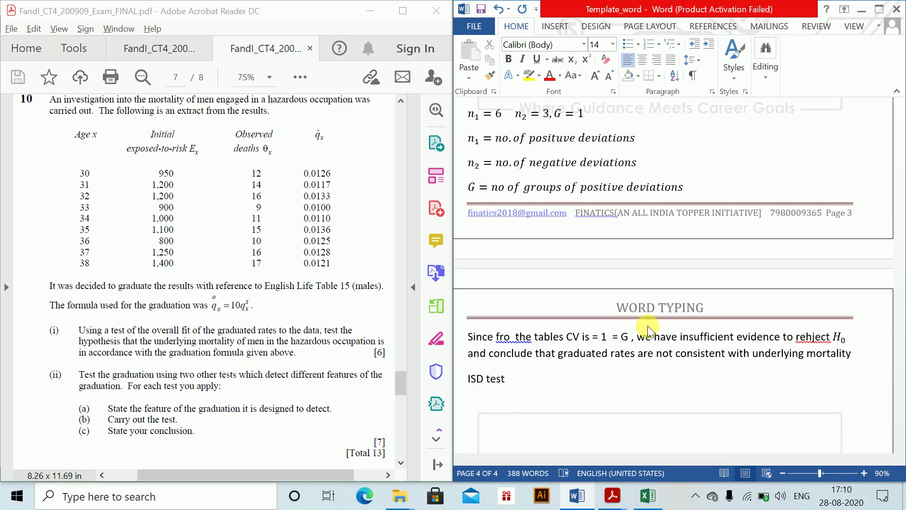
key(Return)
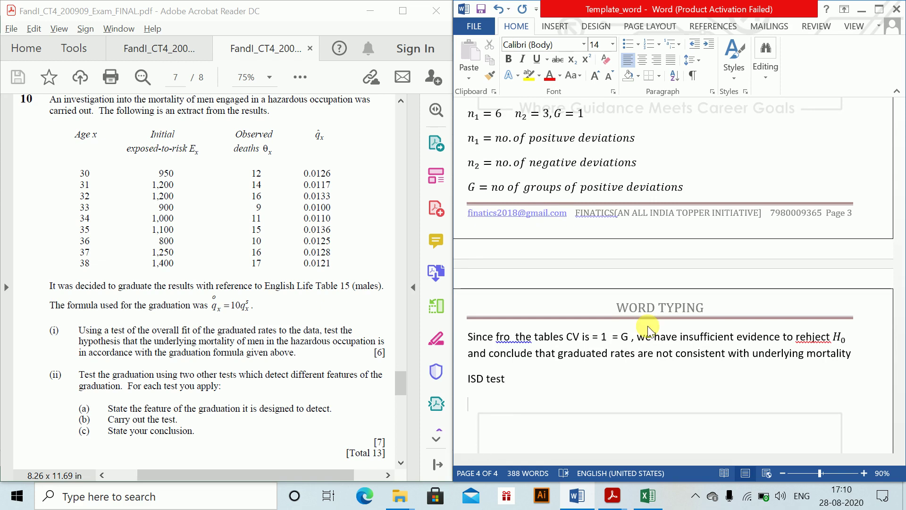
Write "Checks if there are any excessively large deviations" under the ISD test heading.
text(Checks if)
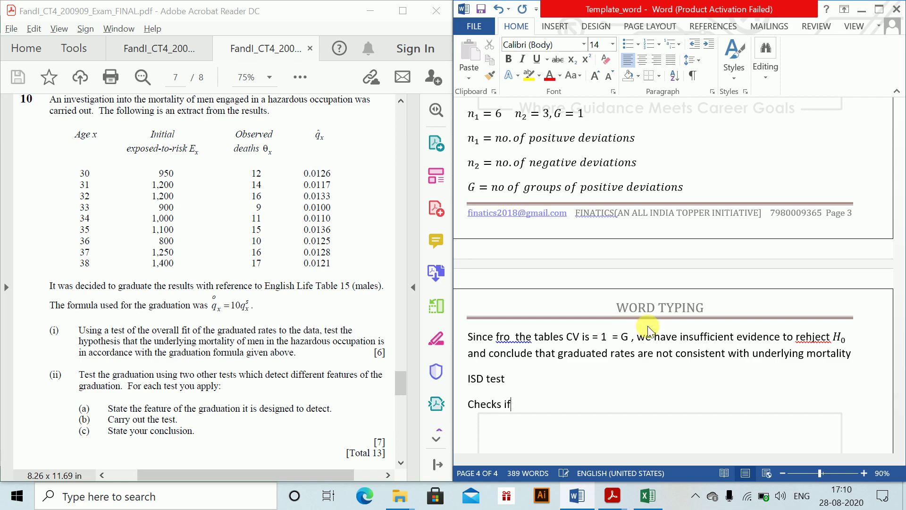
text( there are any excessive)
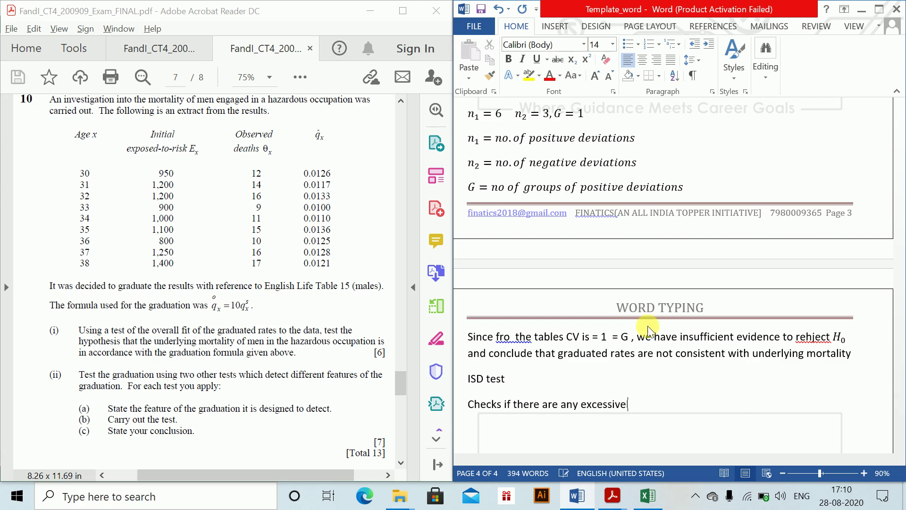
text(ly large deviations)
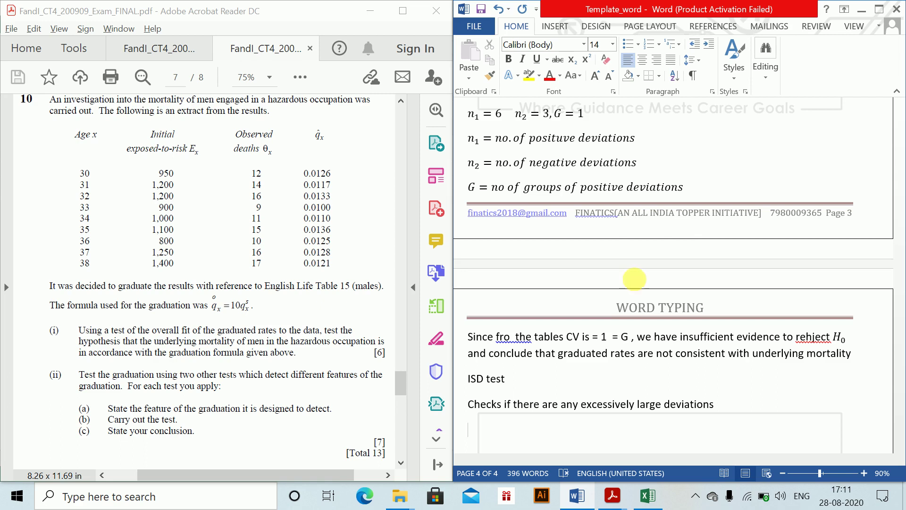
Insert a table of nine columns and three rows below the sentence about excessively large deviations.
click(555, 26)
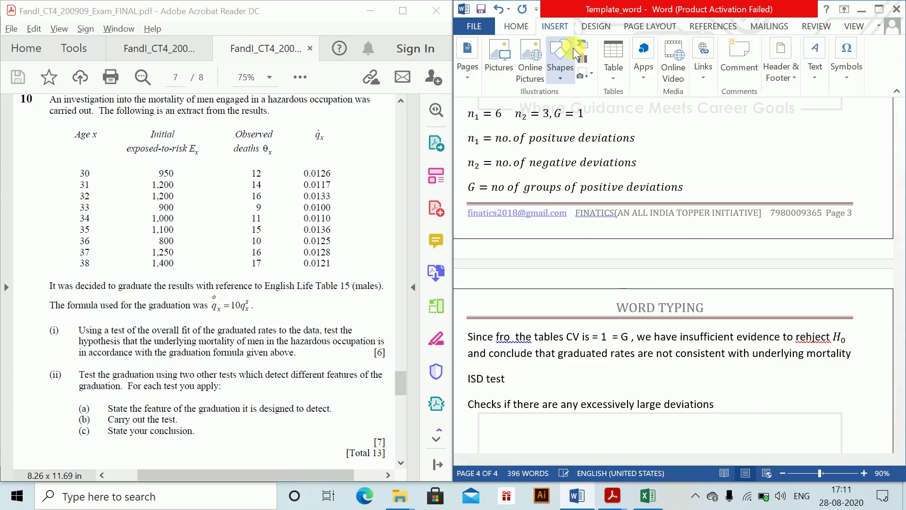
click(608, 58)
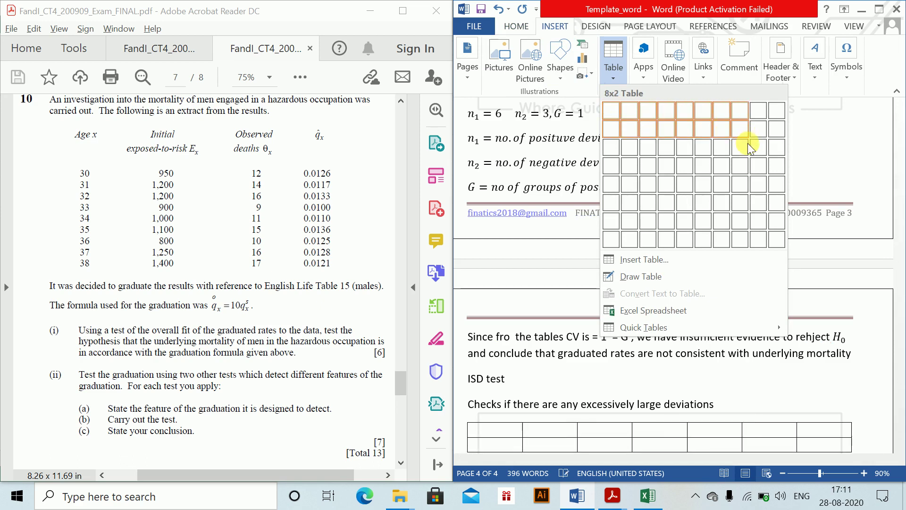
click(765, 143)
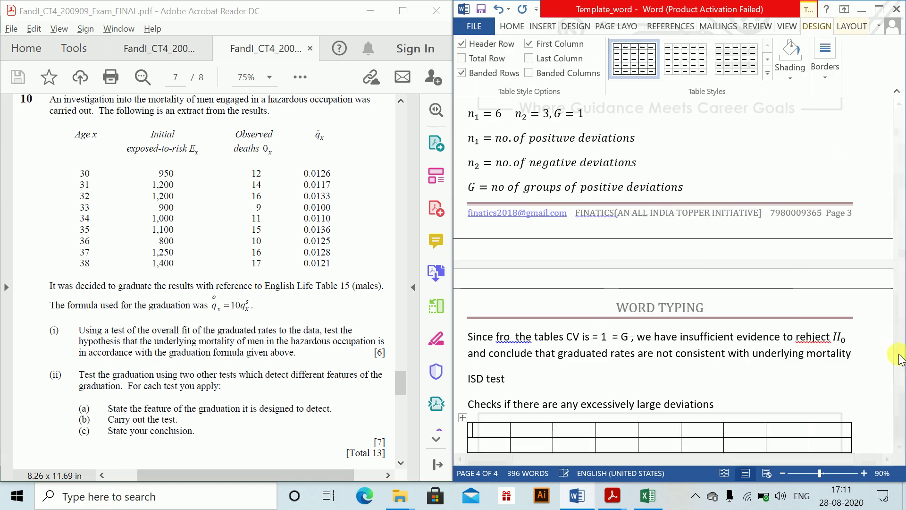
drag(895, 358, 899, 380)
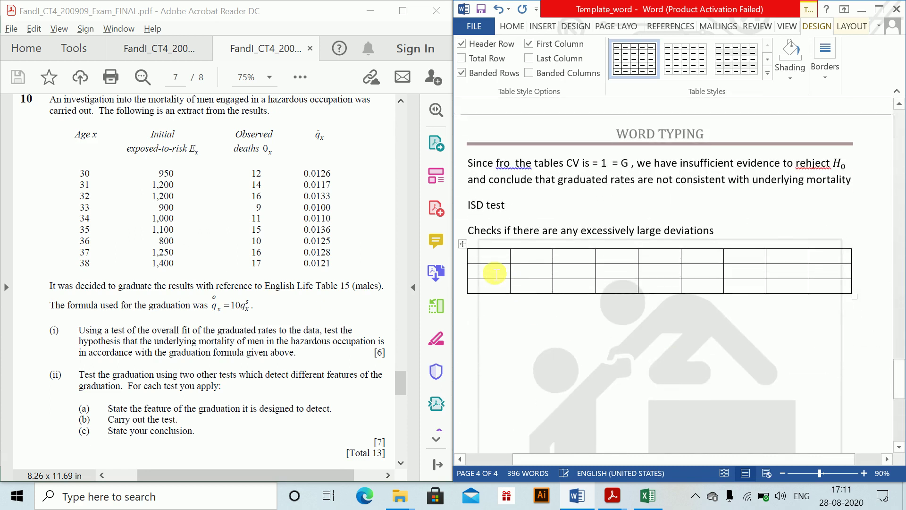
Fill the first four header cells of the new table with Range, (-3.-2), (-2,-1) and (-1,0).
text(Range)
key(Tab)
text(()
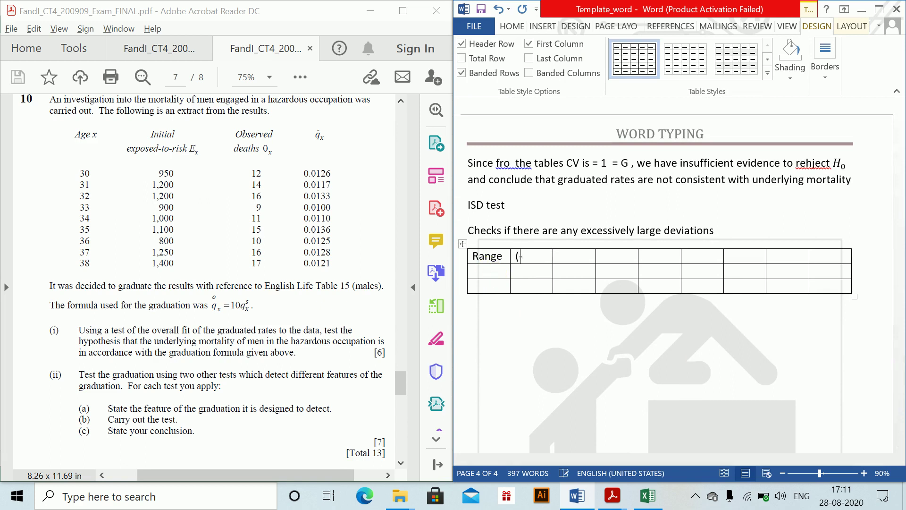
text(-3.-2))
key(shift+Tab)
key(Tab)
key(Tab)
text((-2,-1))
key(Tab)
text((-0)
text(,0))
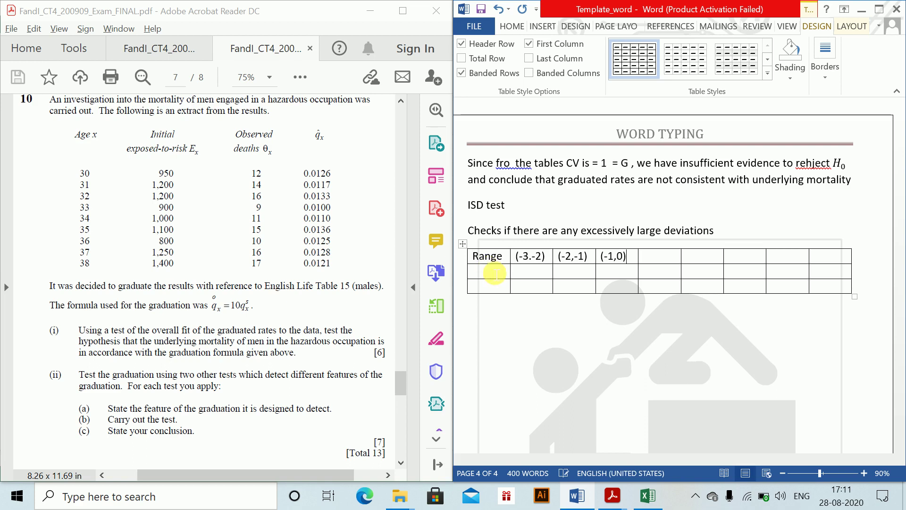
Continue the table's header row with the ranges (0,1), (1,2) and (2,3).
text((0,1))
key(Tab)
text((1,2))
key(shift+Tab)
key(BackSpace)
text(`)
key(ctrl+z)
key(ctrl+z)
key(Tab)
key(Tab)
text((2,3))
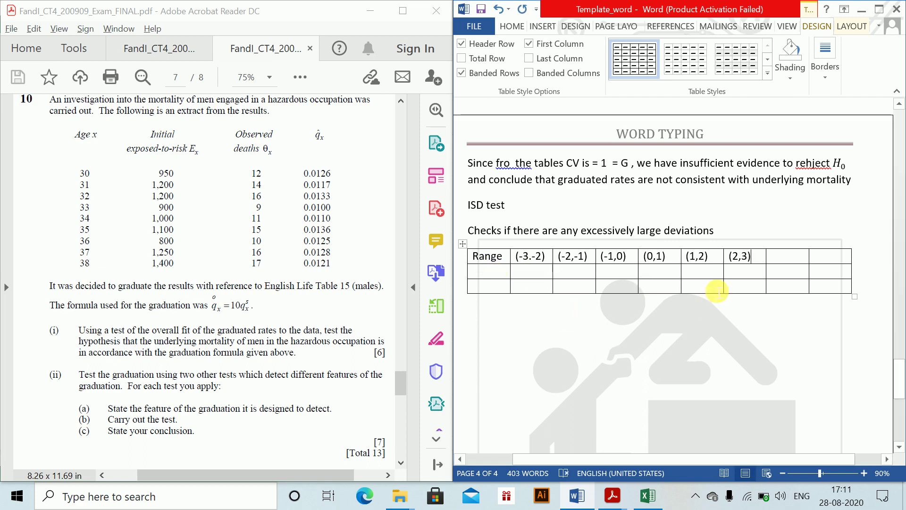
Delete the two empty columns after the (2,3) range from the ISD table.
key(Tab)
key(shift+Right)
key(shift+Down)
key(shift+Down)
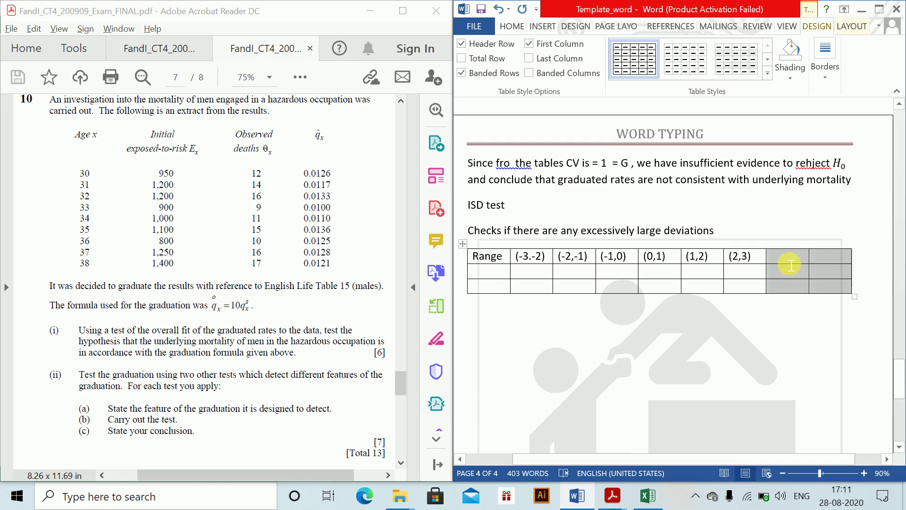
right_click(790, 265)
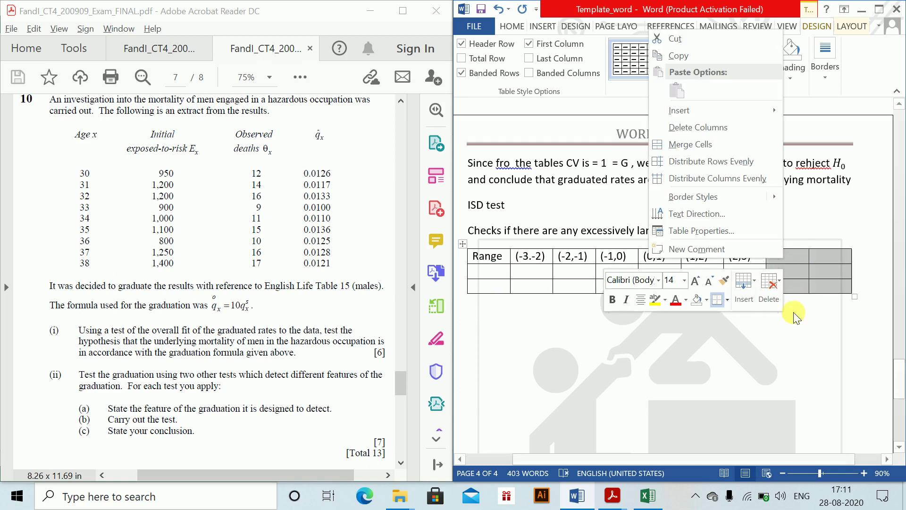
click(700, 127)
Label the second and third rows of the ISD table Obs and Exp.
key(Tab)
text(Obs)
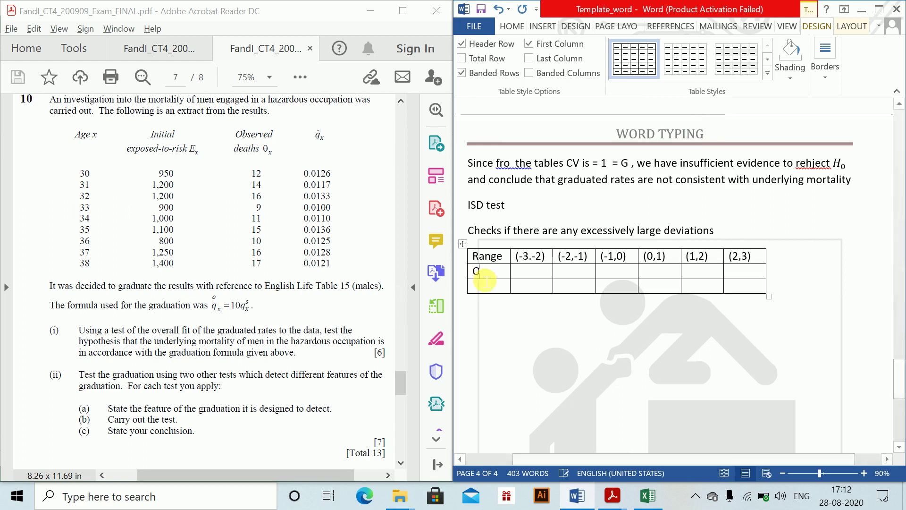
click(485, 281)
text(xp)
Fill the Obs row across the six ranges with 0, 0, 3, 4, 2 and 0.
key(Tab)
key(Up)
text(0)
key(Tab)
text(0)
key(Tab)
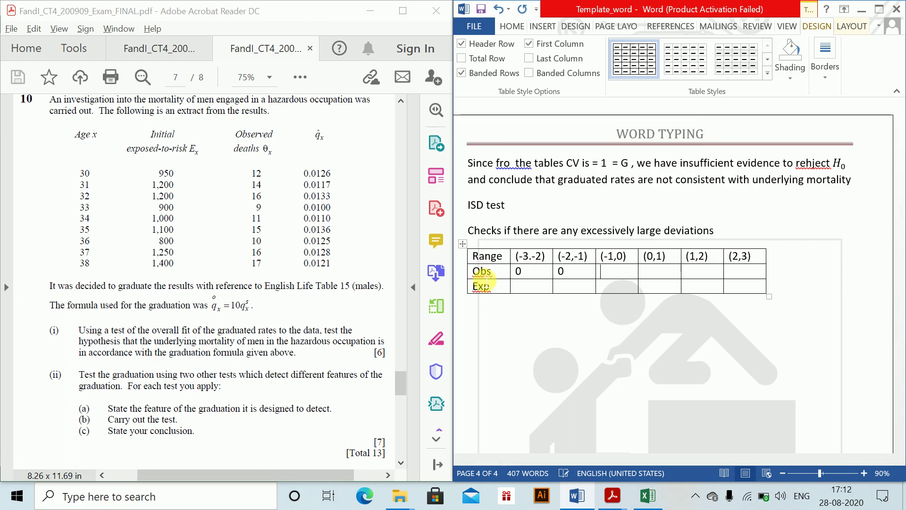
text(3)
key(Tab)
text(4)
key(Tab)
text(2)
key(Tab)
text(0)
key(Down)
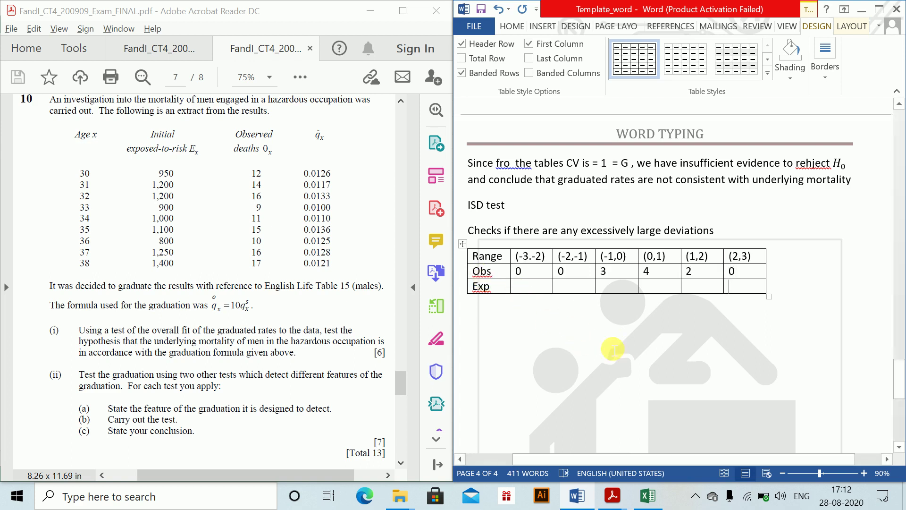
Fill the Exp row across the six ranges with 0.18, 1.26, 3.06, 3.06, 1.26 and 0.18.
click(527, 289)
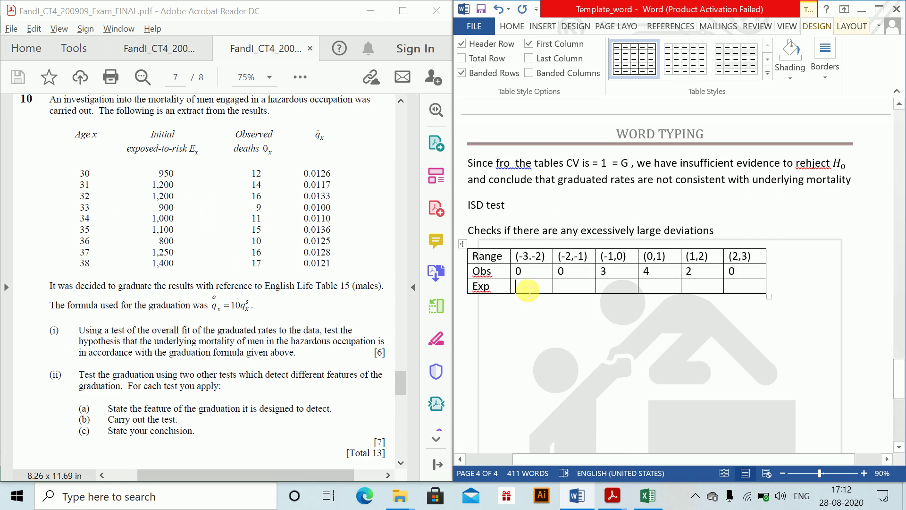
text(0.18)
key(Tab)
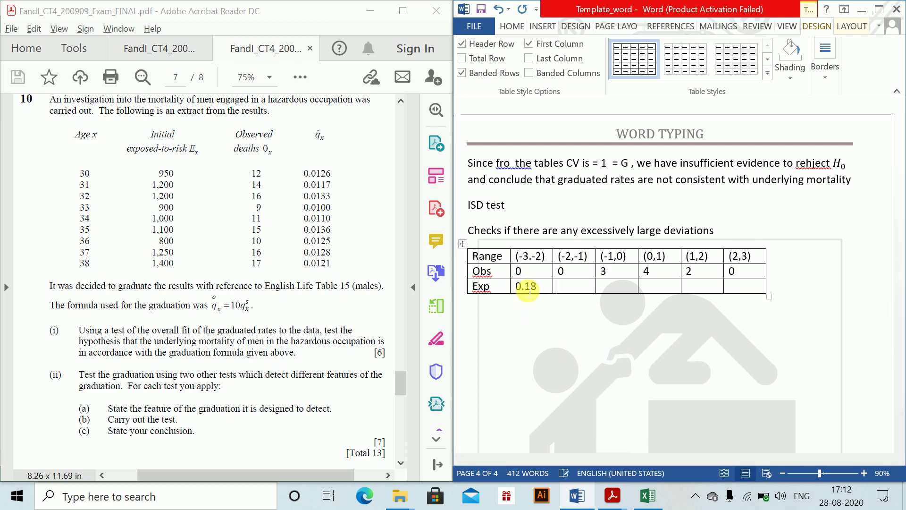
text(1.263.06)
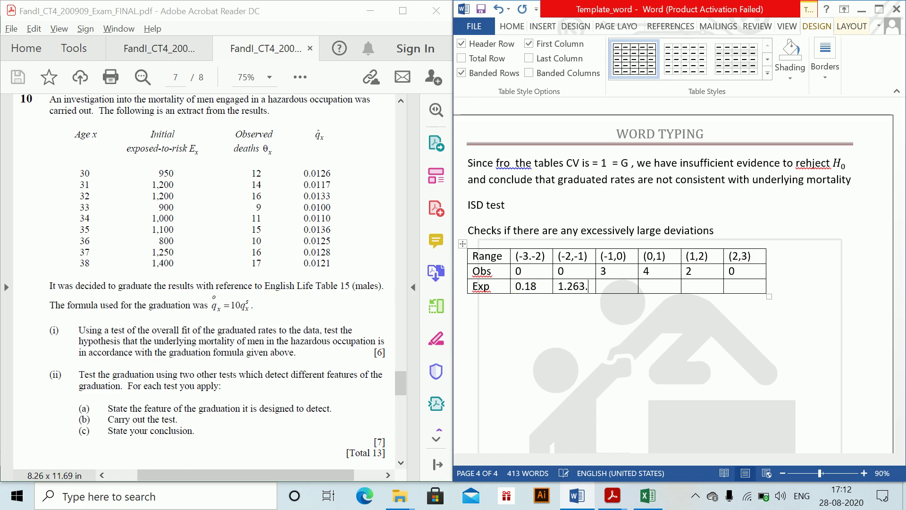
key(BackSpace)
key(BackSpace)
key(BackSpace)
key(BackSpace)
text(3.06 )
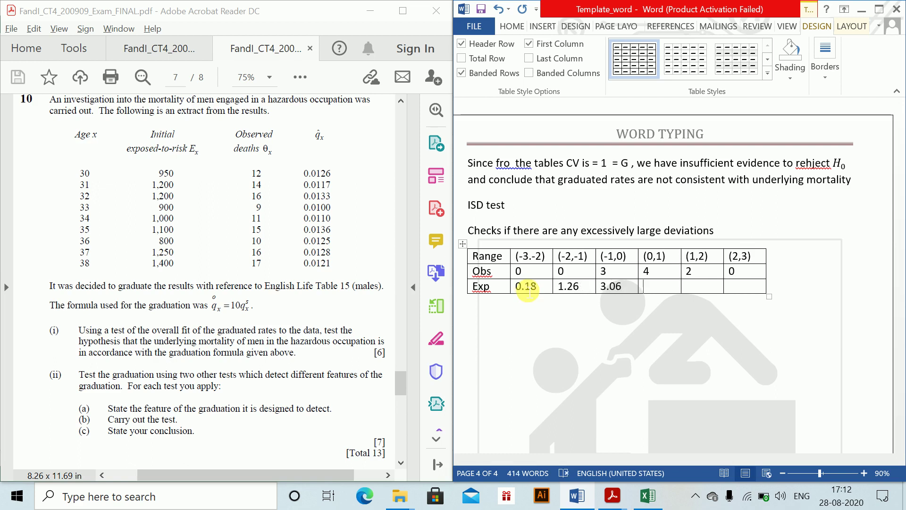
text(3.06)
key(Tab)
text(1.26)
key(Tab)
text(0.18)
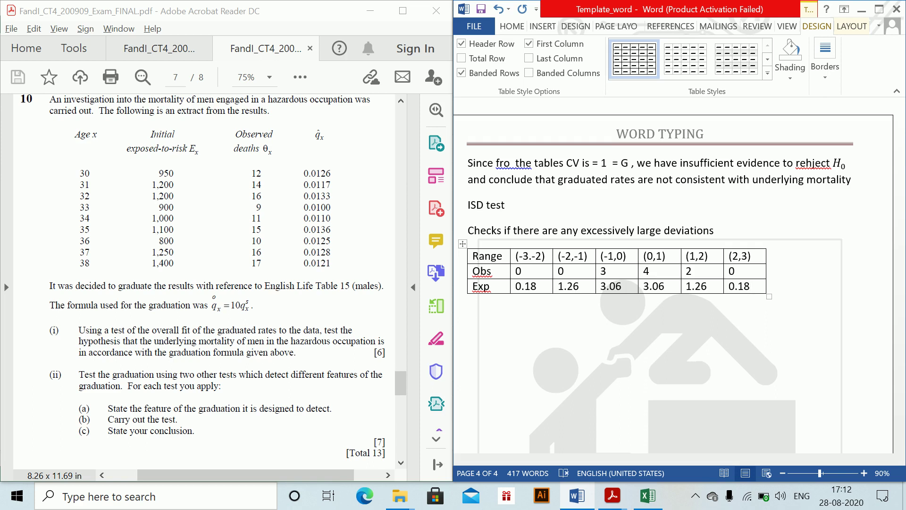
Place the cursor below the ISD table and look back at the chi-square goodness of fit formulas and deviations table.
click(506, 320)
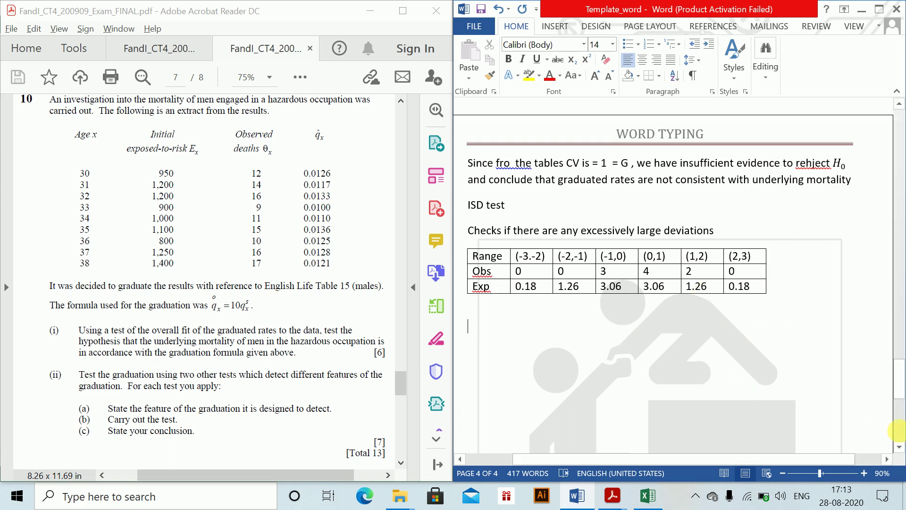
drag(899, 392, 862, 230)
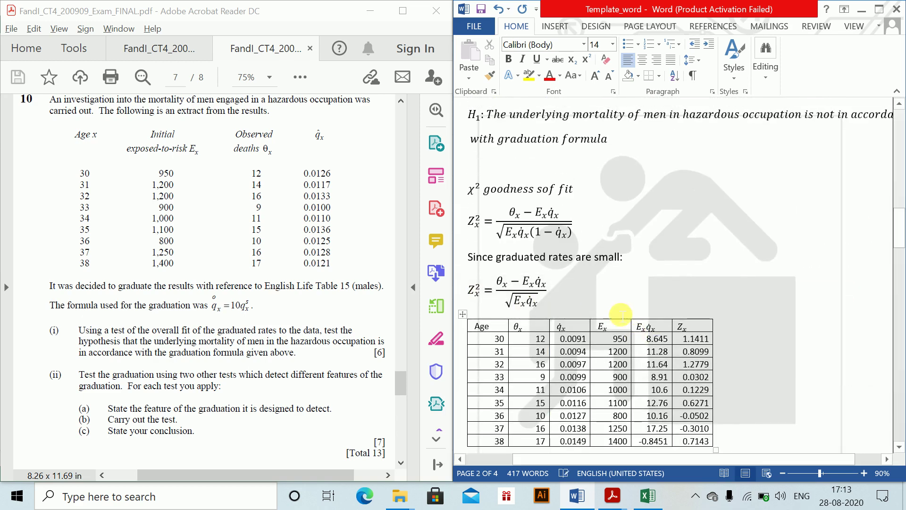